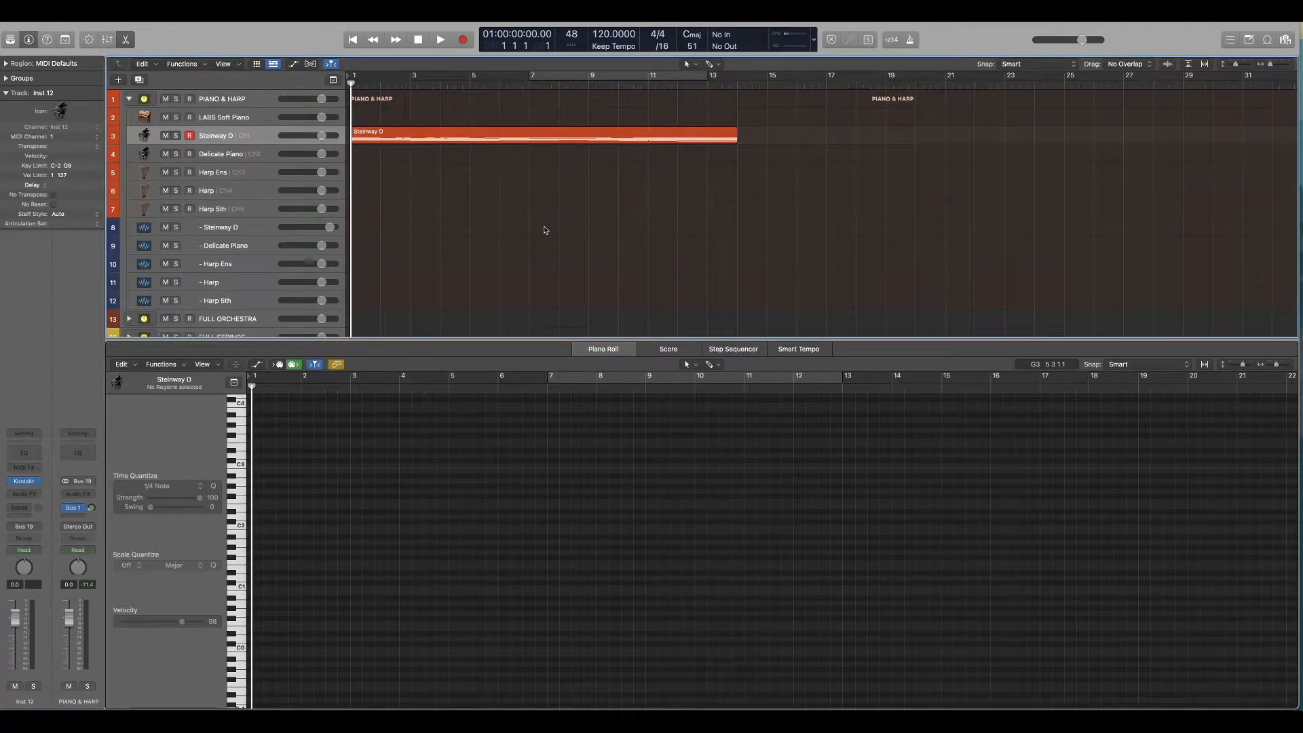
Step: Play the Steinway D piano region and examine its notes in the piano roll
{"action": "key", "text": "space"}
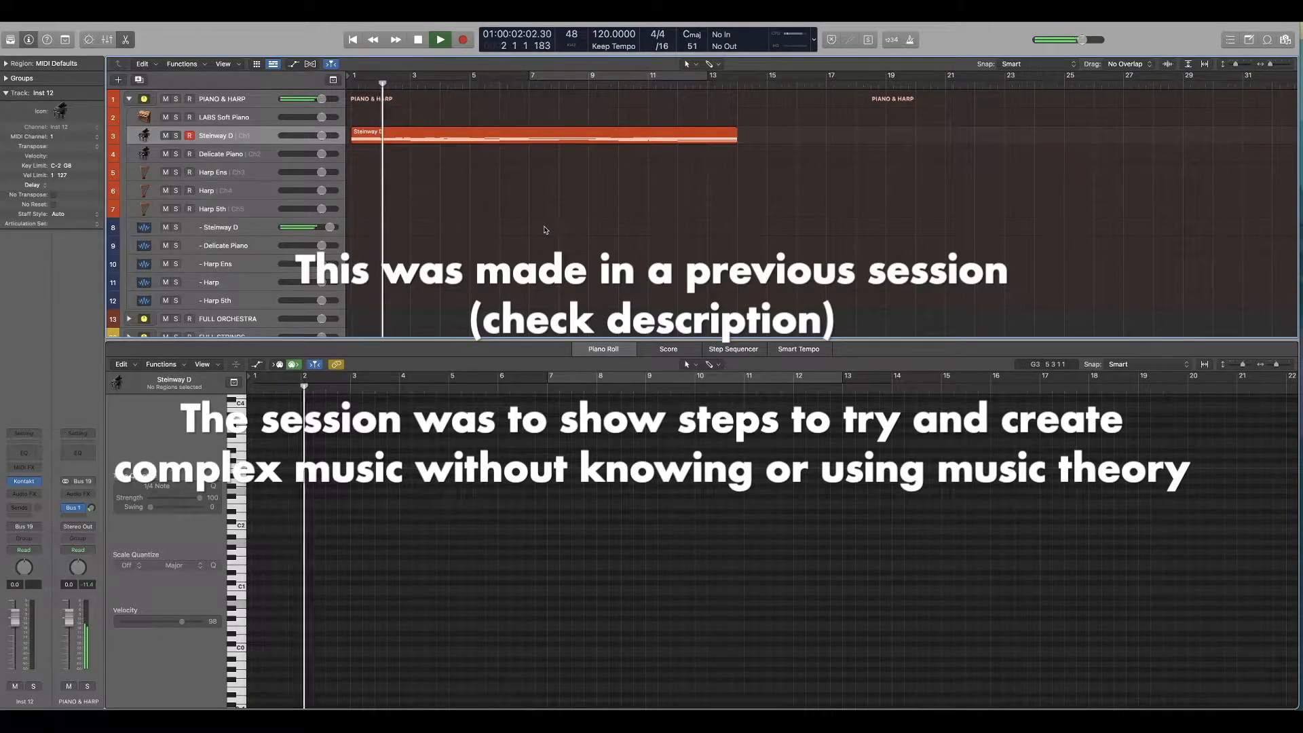
{"action": "left_click", "coordinate": [548, 139]}
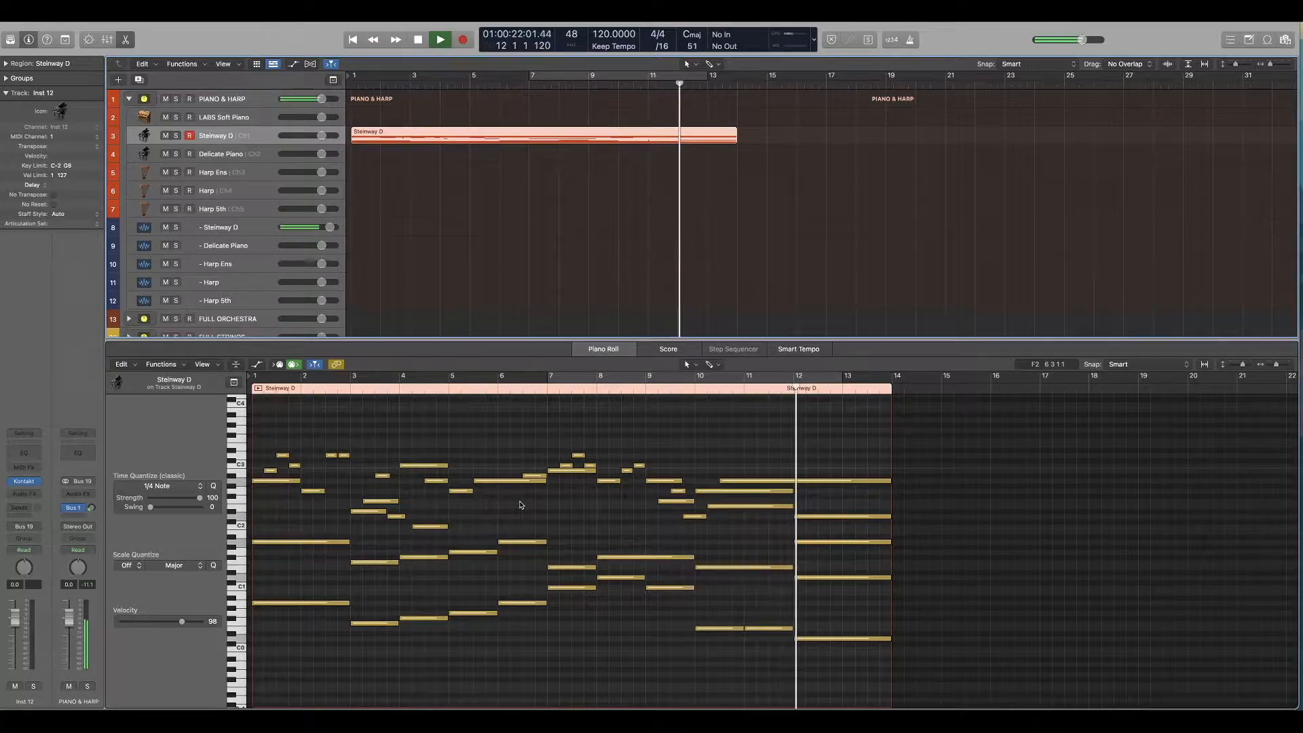
{"action": "key", "text": "space"}
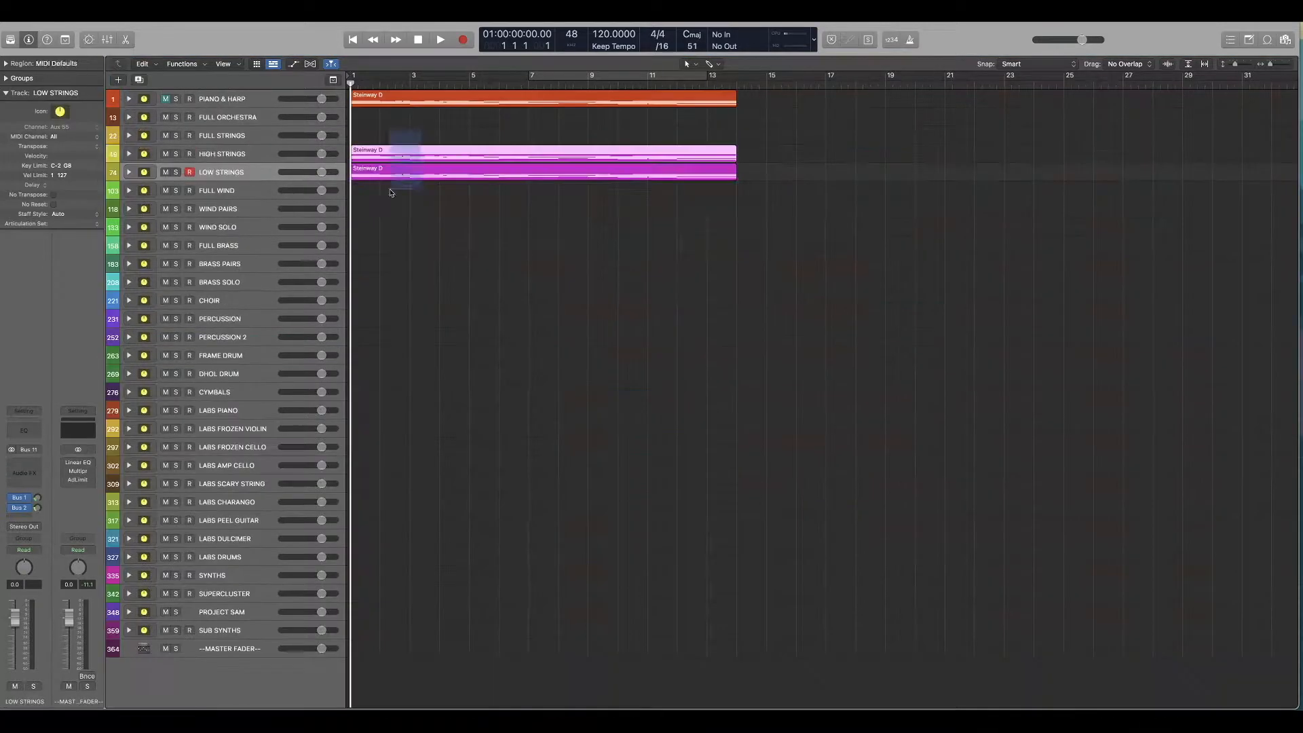
Step: Copy the Steinway D region to the HIGH STRINGS and LOW STRINGS tracks and play it with its notes shown in the piano roll
{"action": "left_click_drag", "start_coordinate": [391, 193], "coordinate": [386, 200]}
{"action": "key", "text": "space"}
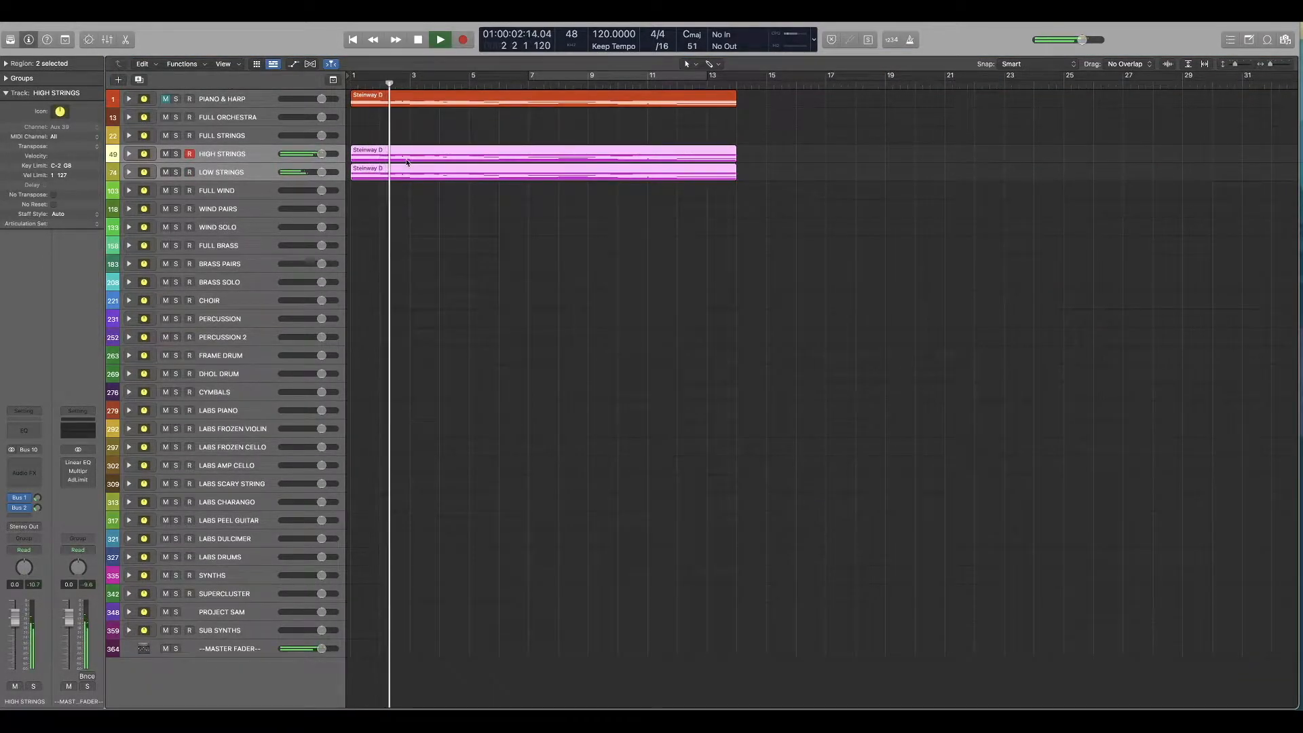
{"action": "key", "text": "p"}
{"action": "scroll", "coordinate": [504, 522], "scroll_direction": "down", "scroll_amount": 5}
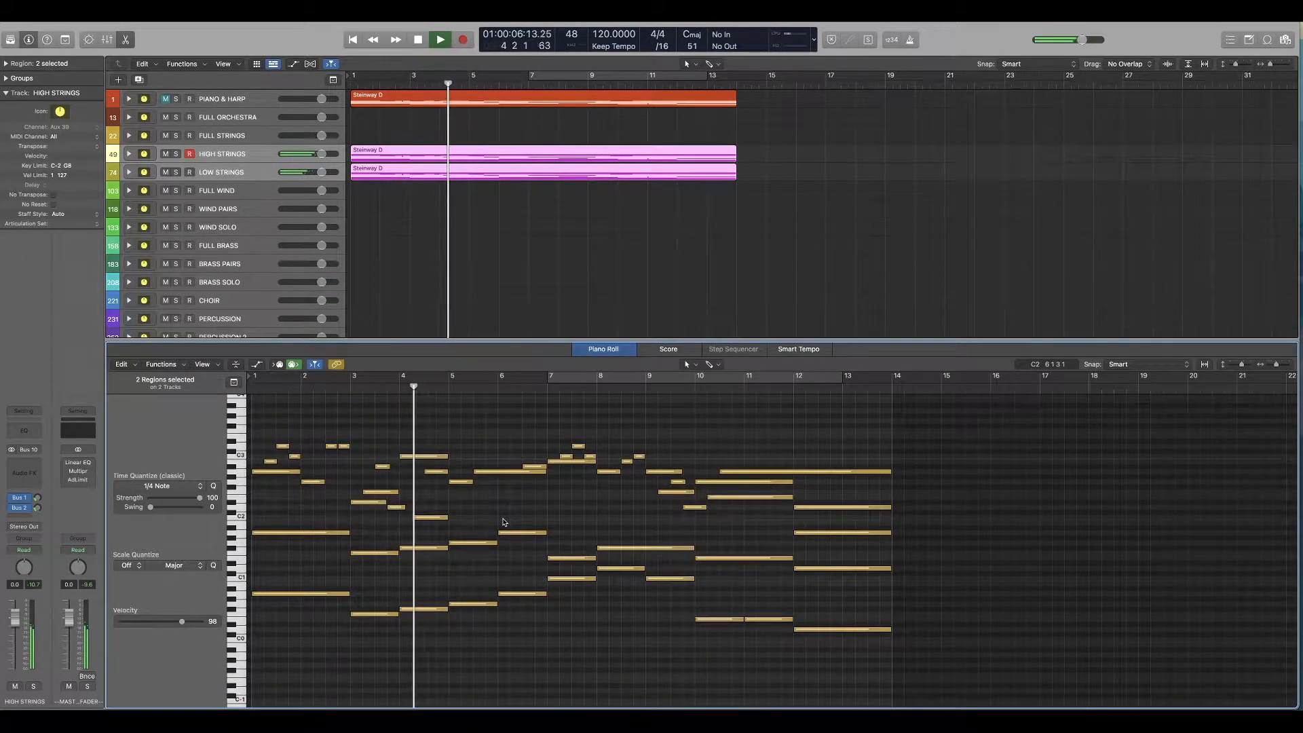
{"action": "key", "text": "space"}
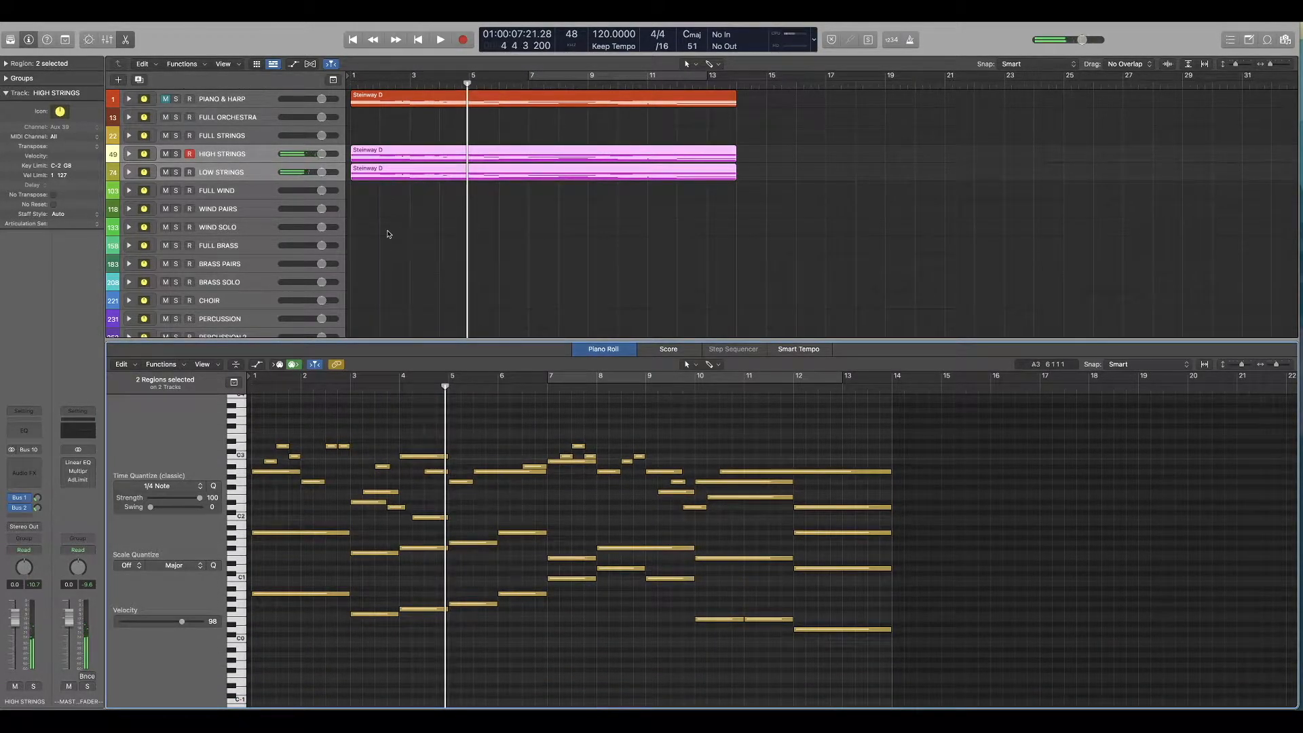
Step: Mute and unmute the two strings tracks and examine the notes of the LOW STRINGS region on its own
{"action": "left_click", "coordinate": [166, 155]}
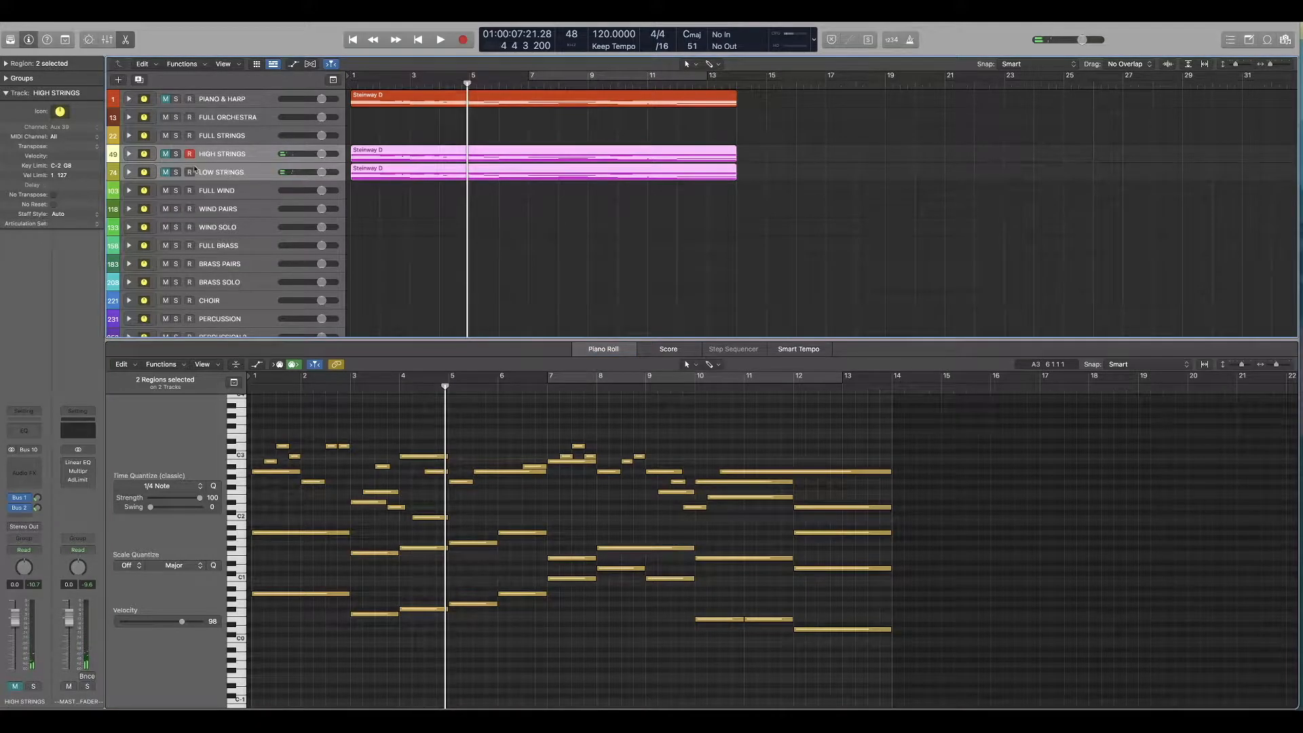
{"action": "left_click", "coordinate": [167, 157]}
{"action": "left_click", "coordinate": [254, 176]}
{"action": "left_click", "coordinate": [397, 208]}
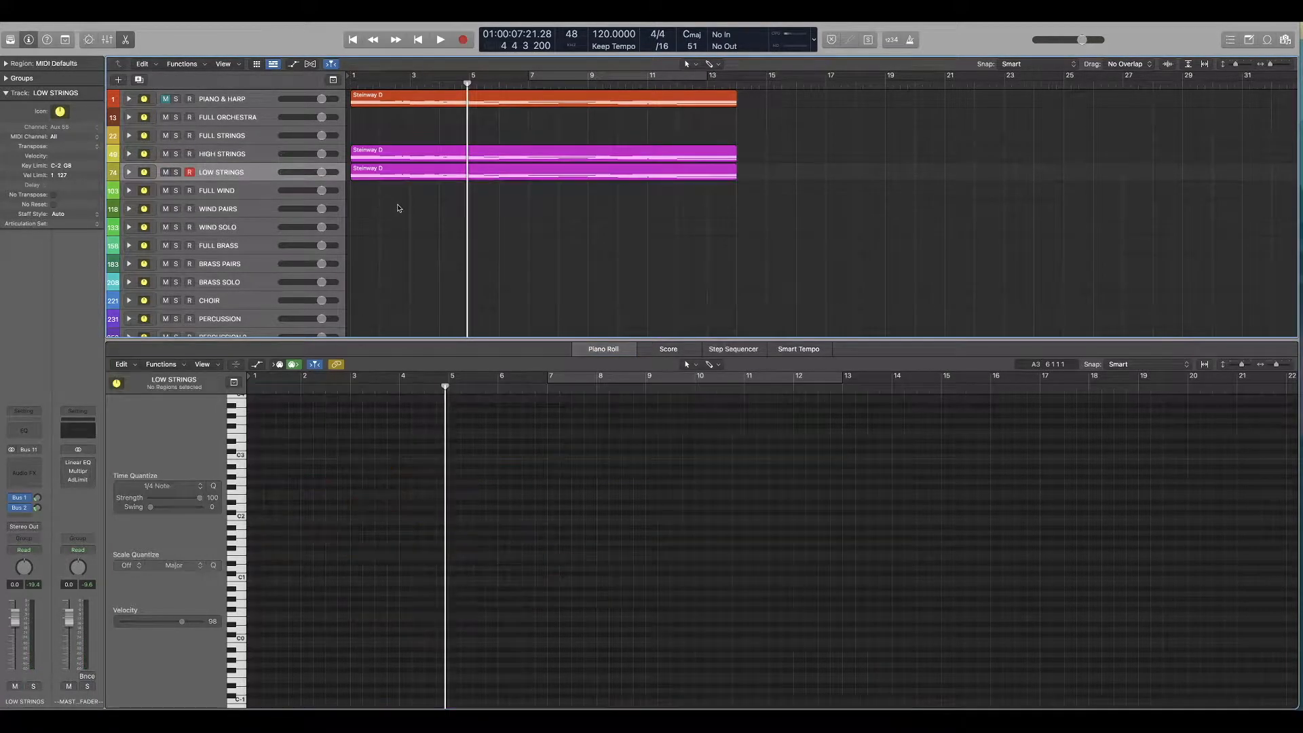
{"action": "left_click", "coordinate": [416, 176]}
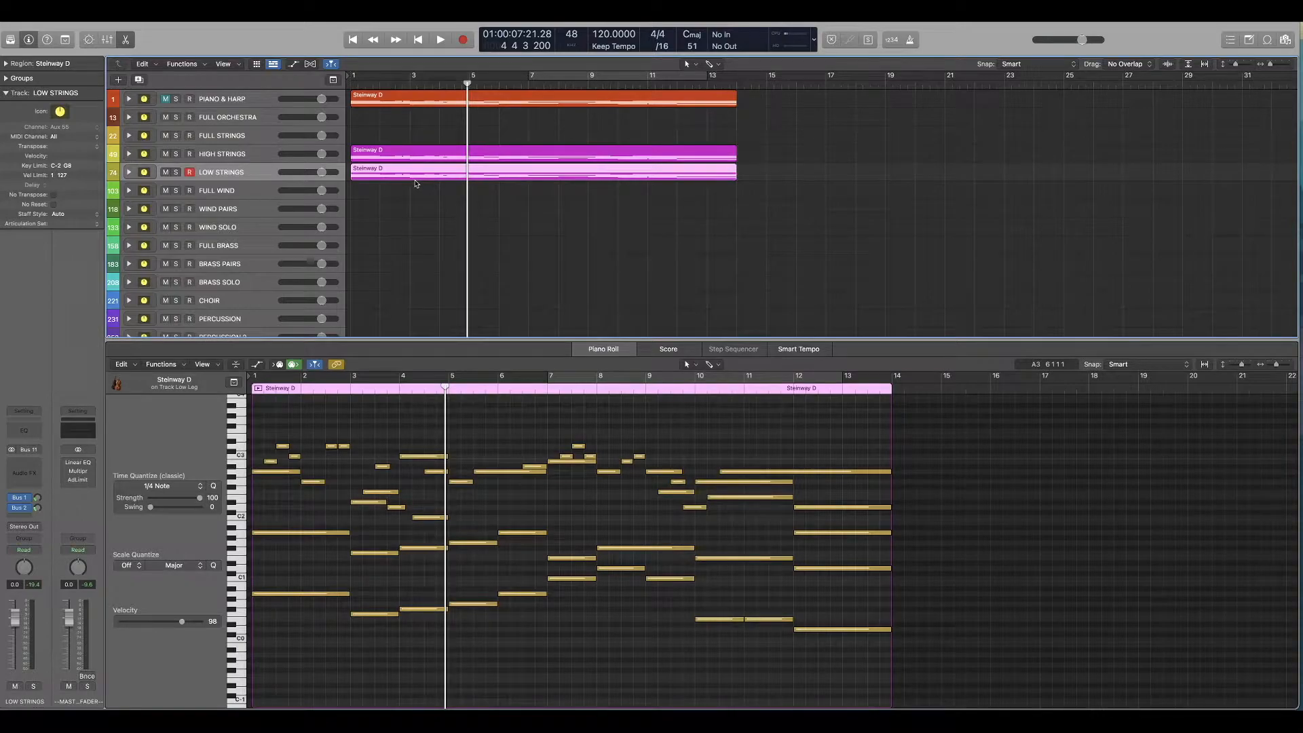
Step: Record a four-note chord on the Full Sus Imm track of the FULL STRINGS stack, starting from bar 15
{"action": "left_click", "coordinate": [737, 85]}
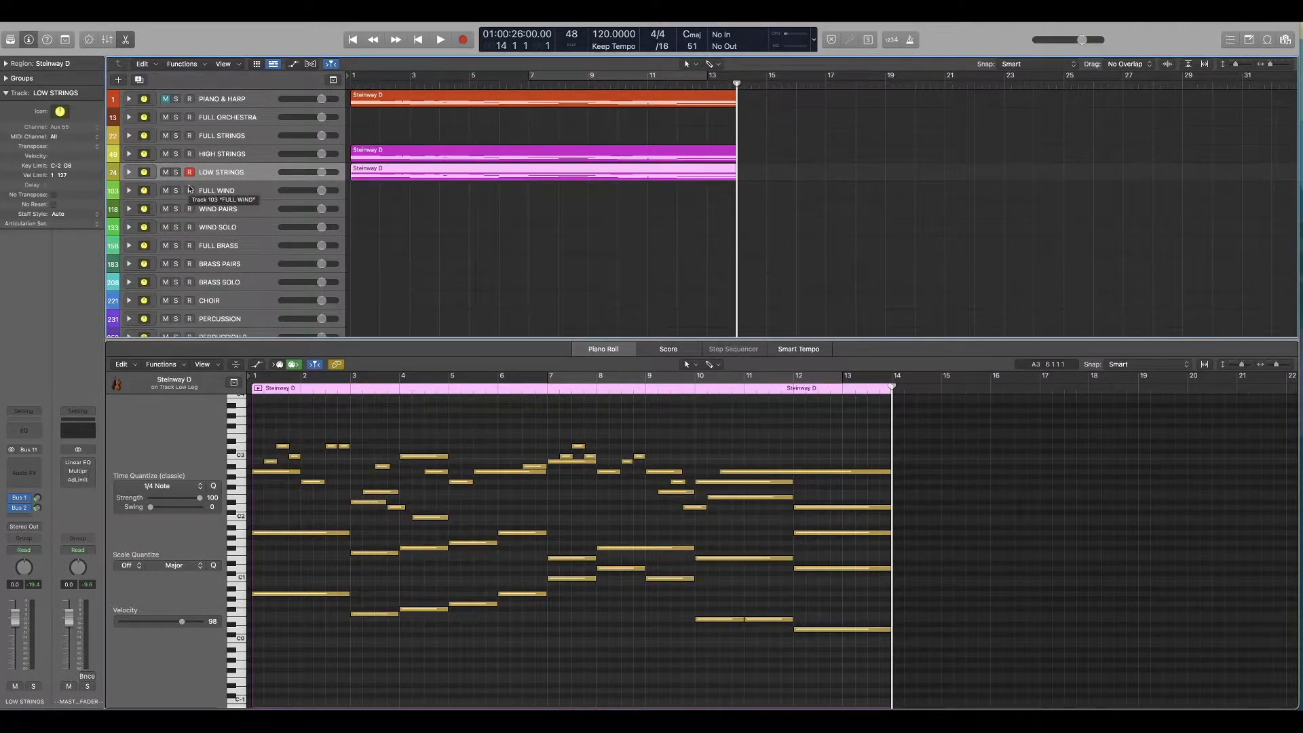
{"action": "left_click", "coordinate": [128, 172]}
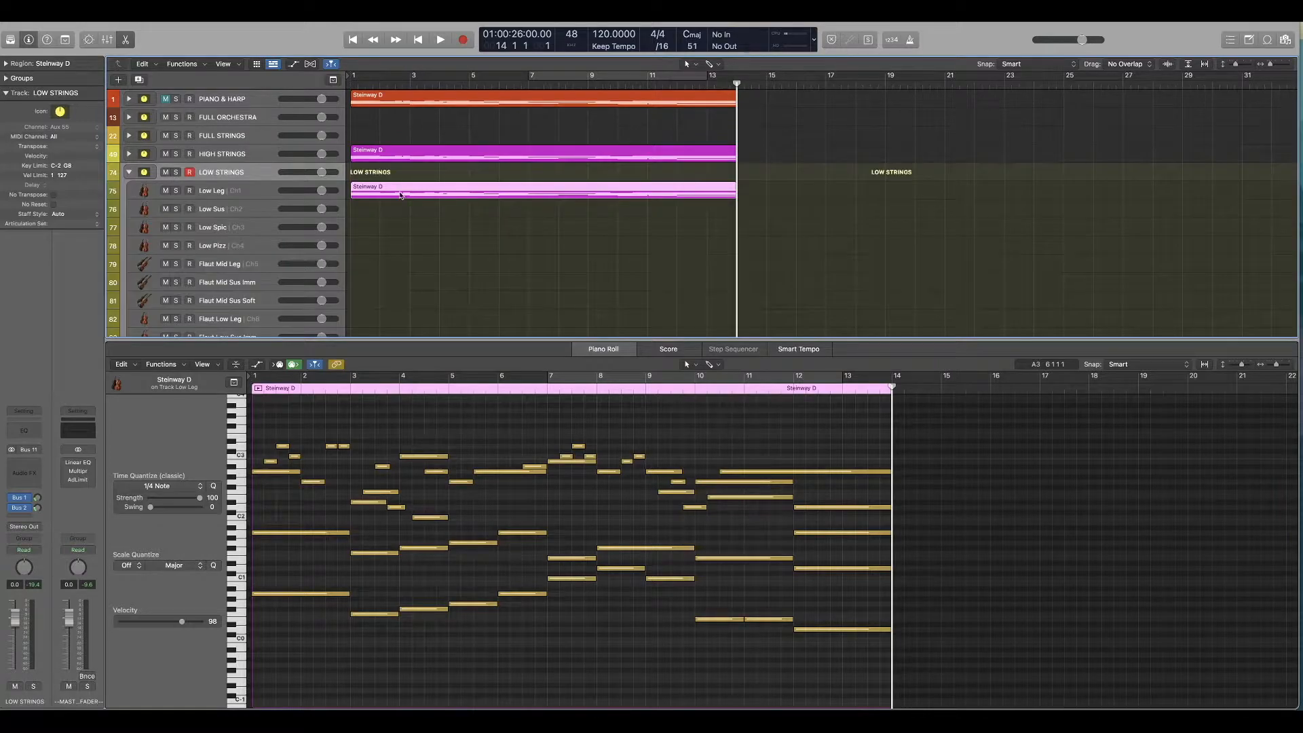
{"action": "left_click", "coordinate": [763, 85]}
{"action": "left_click", "coordinate": [234, 191]}
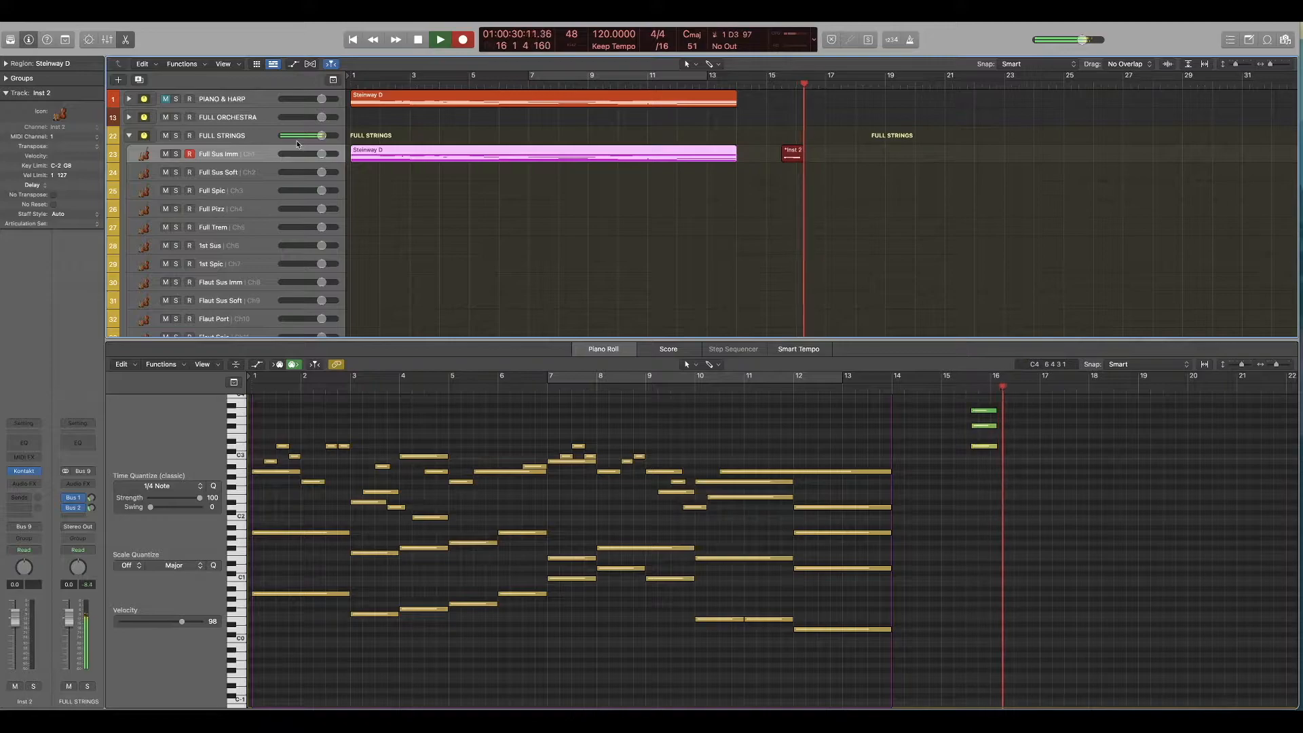
{"action": "key", "text": "space"}
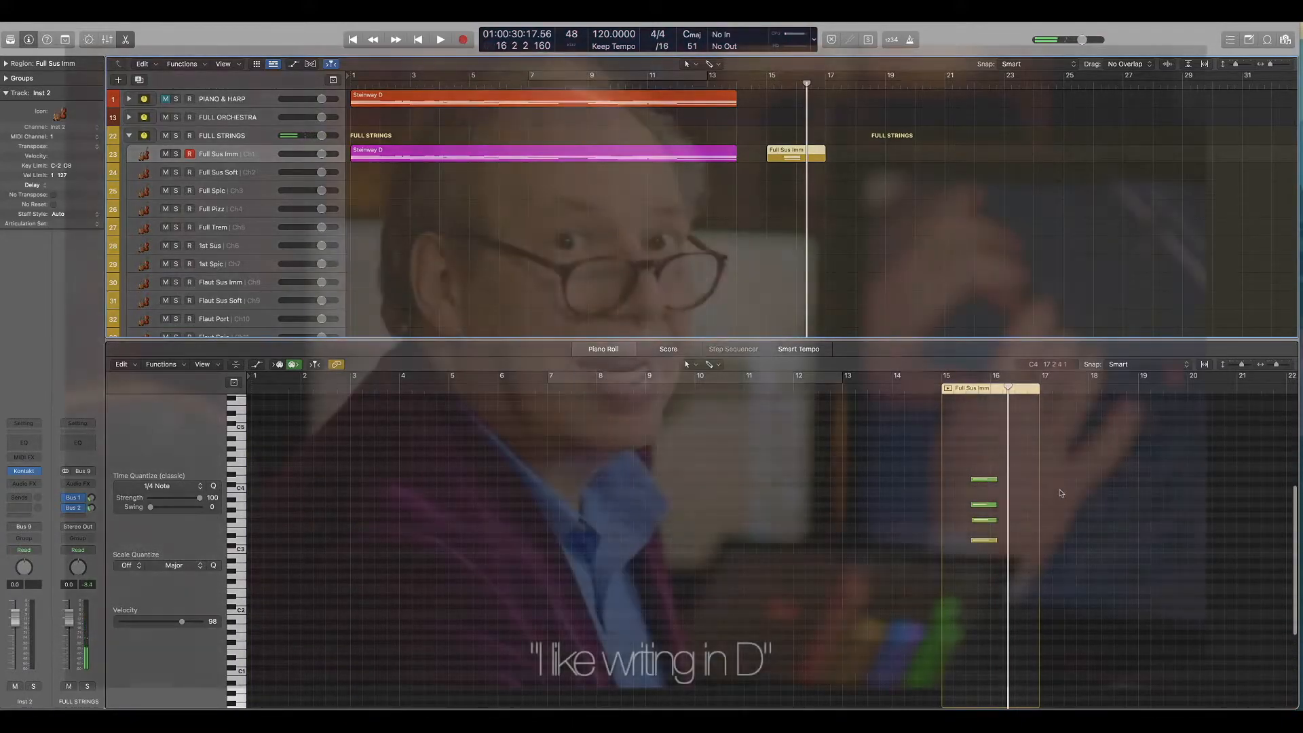
Step: Move all four recorded chord notes to the start of bar 15 in the Full Sus Imm region
{"action": "left_click", "coordinate": [969, 488], "text": "ctrl+alt"}
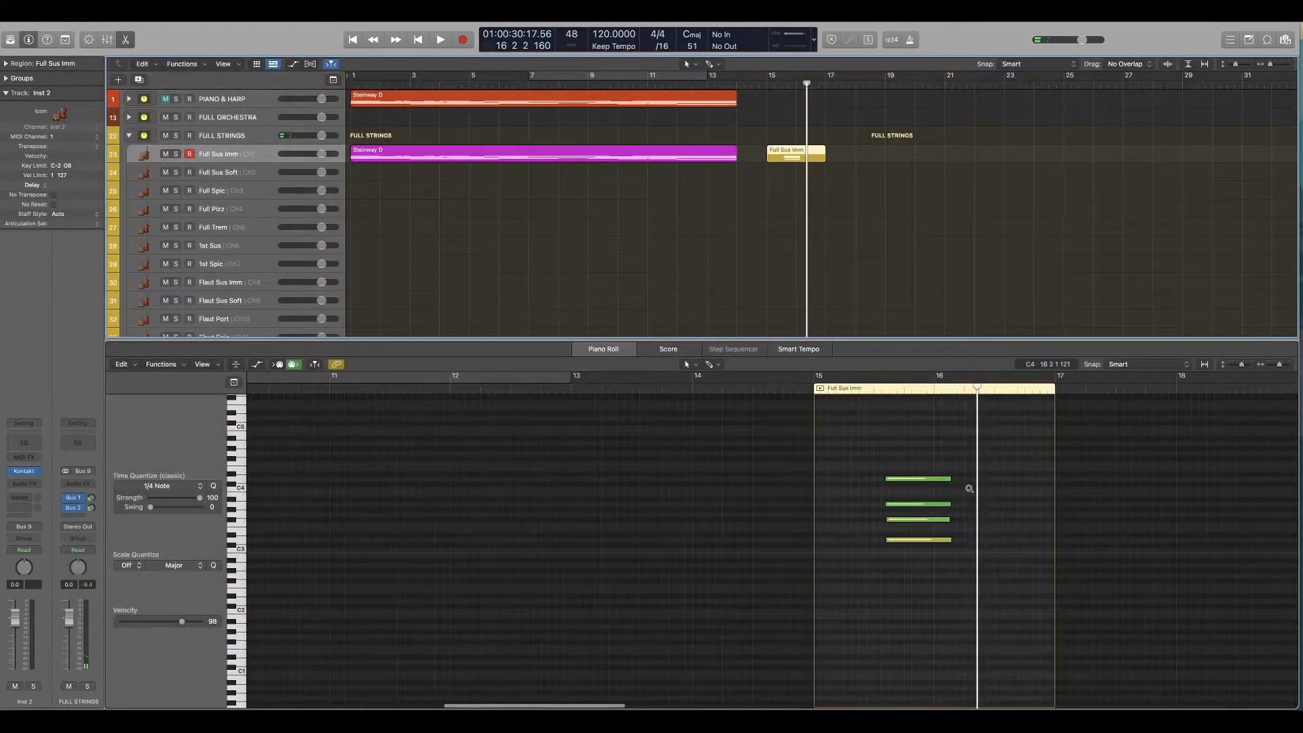
{"action": "left_click", "coordinate": [969, 488], "text": "ctrl+alt"}
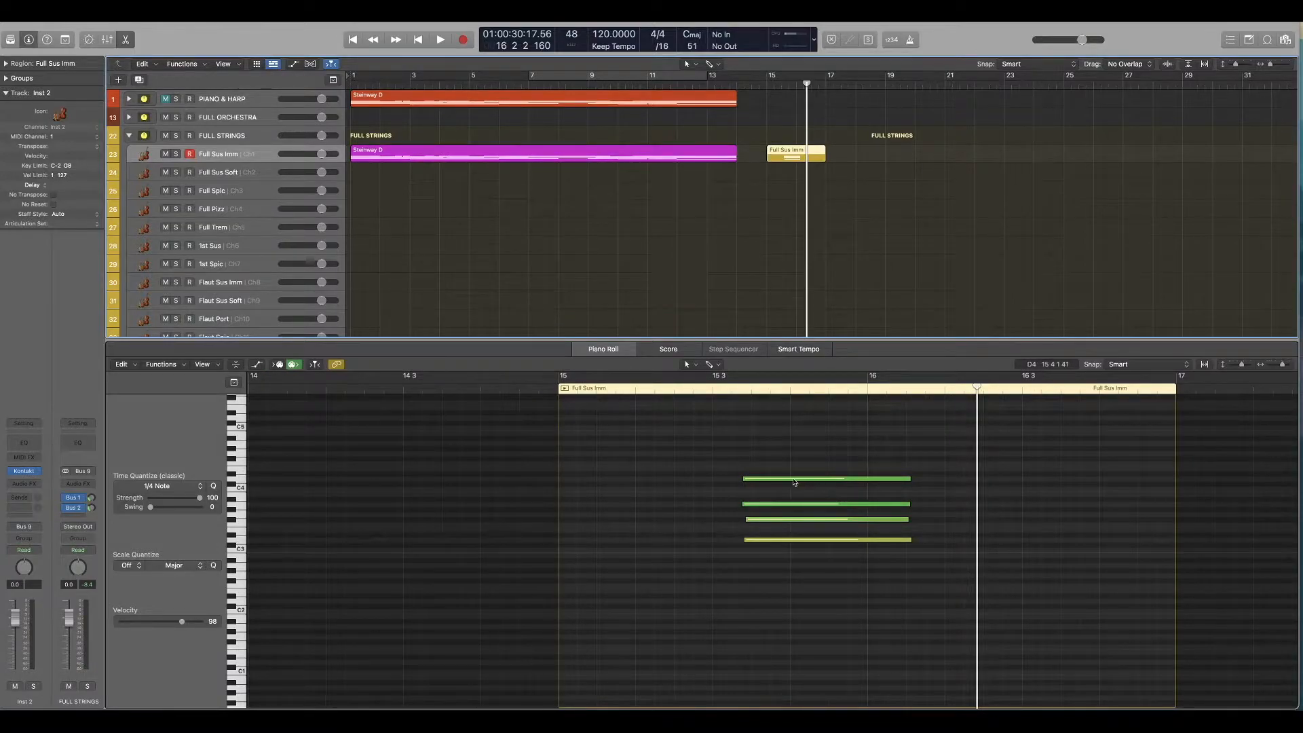
{"action": "left_click", "coordinate": [771, 406]}
{"action": "left_click_drag", "start_coordinate": [809, 424], "coordinate": [741, 615]}
{"action": "left_click_drag", "start_coordinate": [720, 460], "coordinate": [769, 557]}
{"action": "key", "text": "Delete"}
{"action": "key", "text": "super+a"}
{"action": "left_click_drag", "start_coordinate": [801, 542], "coordinate": [588, 543]}
Step: Transpose the chord's lowest note down one octave and its highest note up one octave
{"action": "left_click_drag", "start_coordinate": [723, 530], "coordinate": [649, 556]}
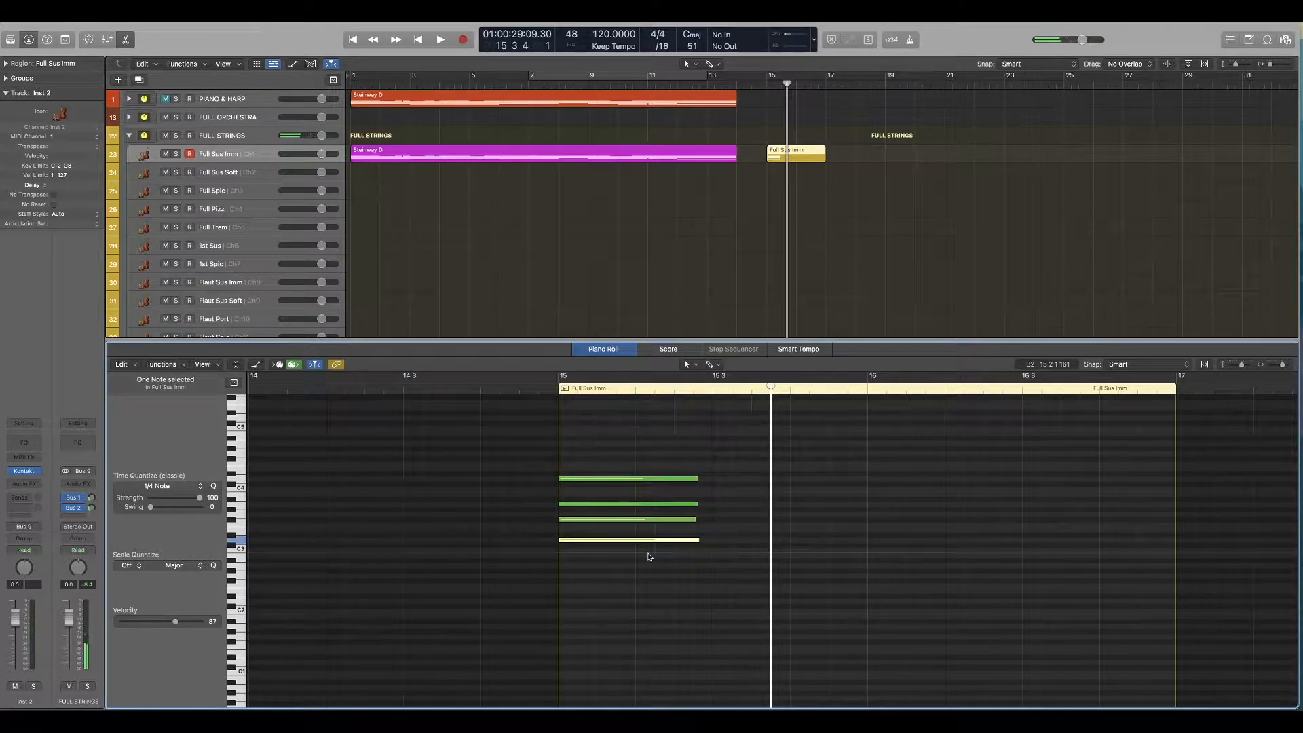
{"action": "key", "text": "alt+shift+Down"}
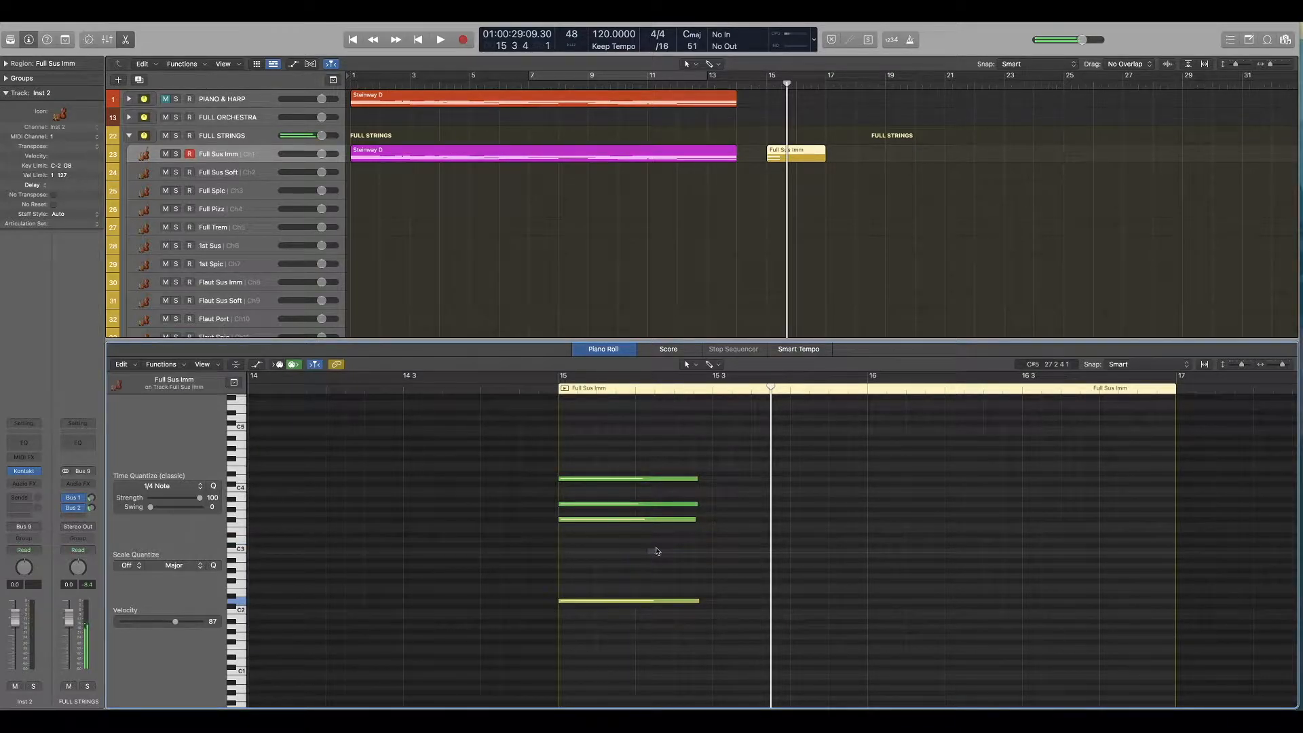
{"action": "left_click", "coordinate": [628, 478]}
{"action": "key", "text": "alt+shift+Up"}
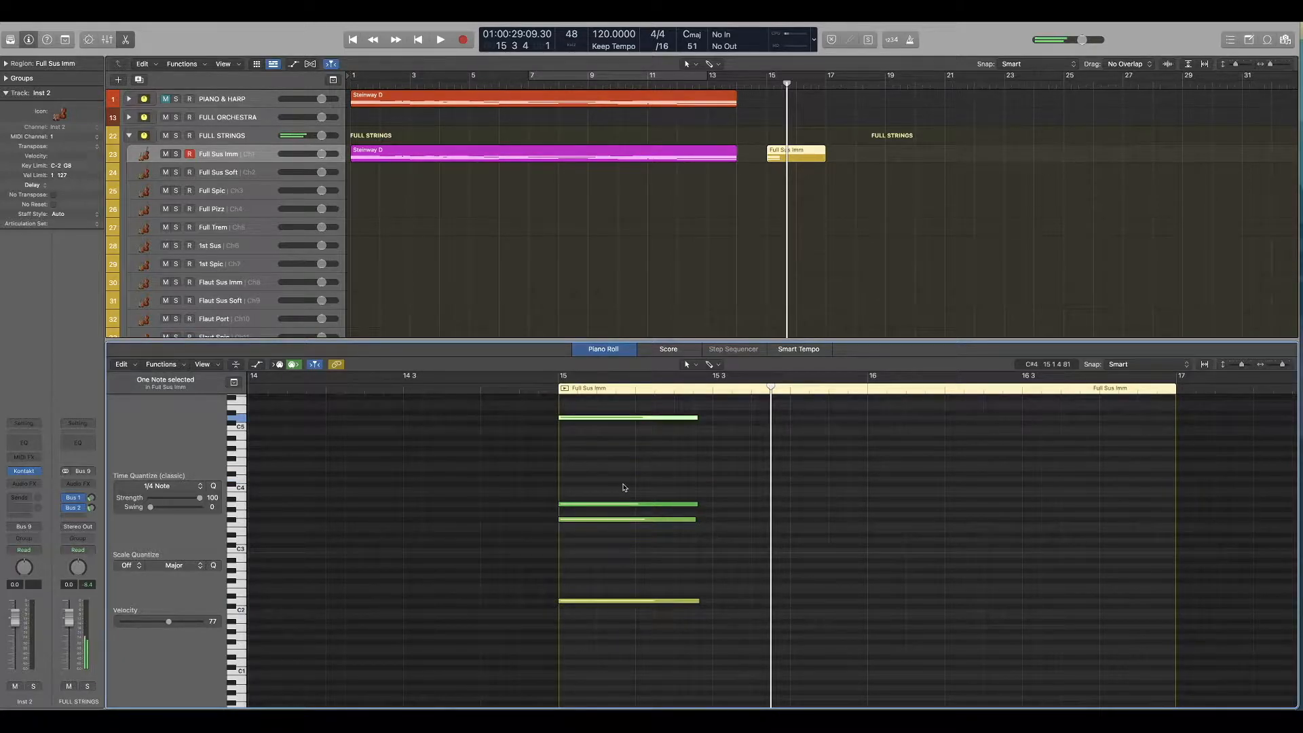
Step: Transpose the F#3 note up one octave and the other inner chord note down one octave
{"action": "left_click", "coordinate": [628, 478]}
{"action": "left_click_drag", "start_coordinate": [683, 472], "coordinate": [580, 594]}
{"action": "left_click", "coordinate": [618, 555]}
{"action": "left_click", "coordinate": [577, 519]}
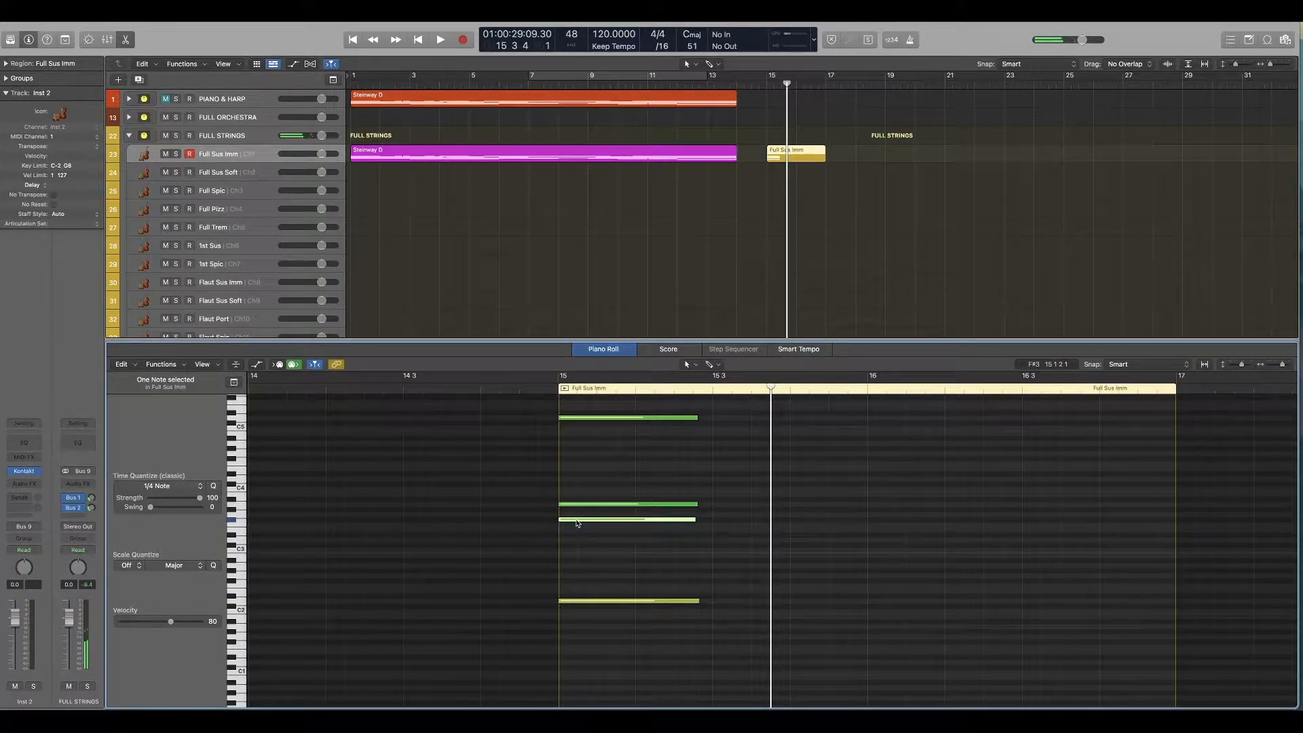
{"action": "key", "text": "alt+shift+Up"}
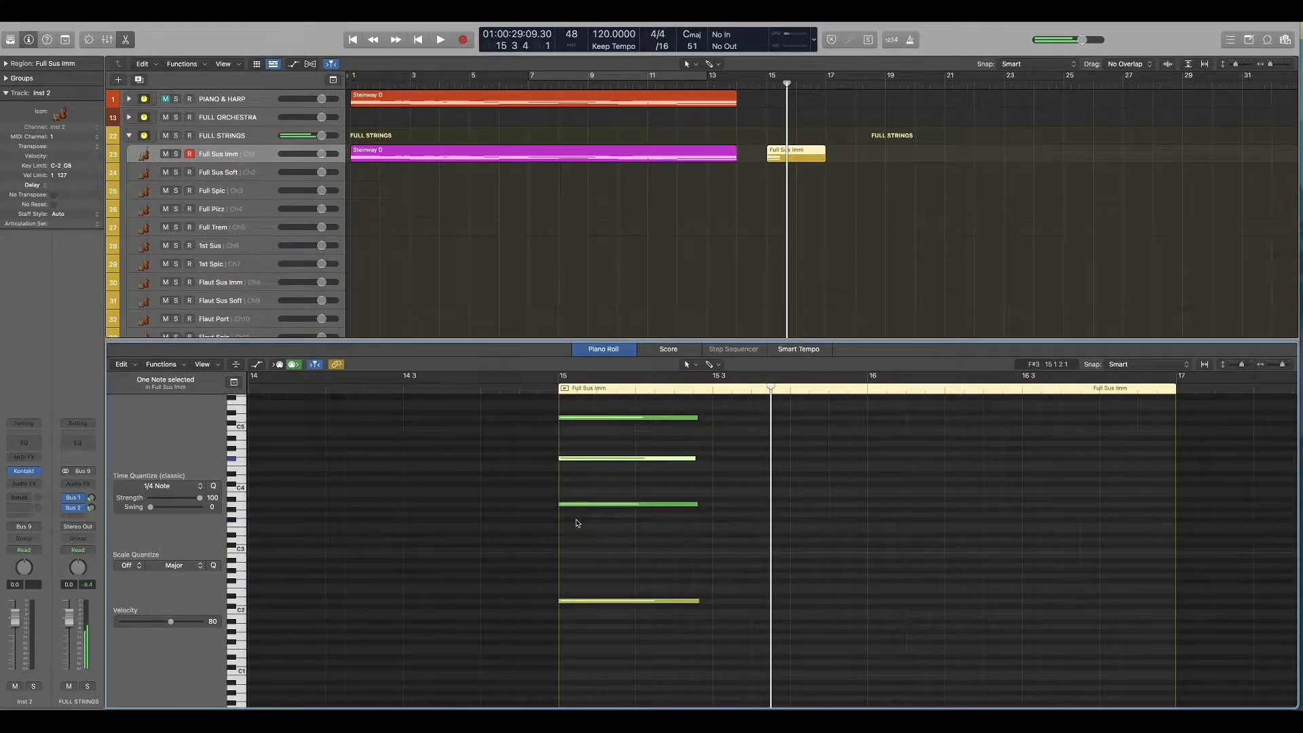
{"action": "left_click_drag", "start_coordinate": [602, 489], "coordinate": [580, 531]}
{"action": "key", "text": "alt+shift+Down"}
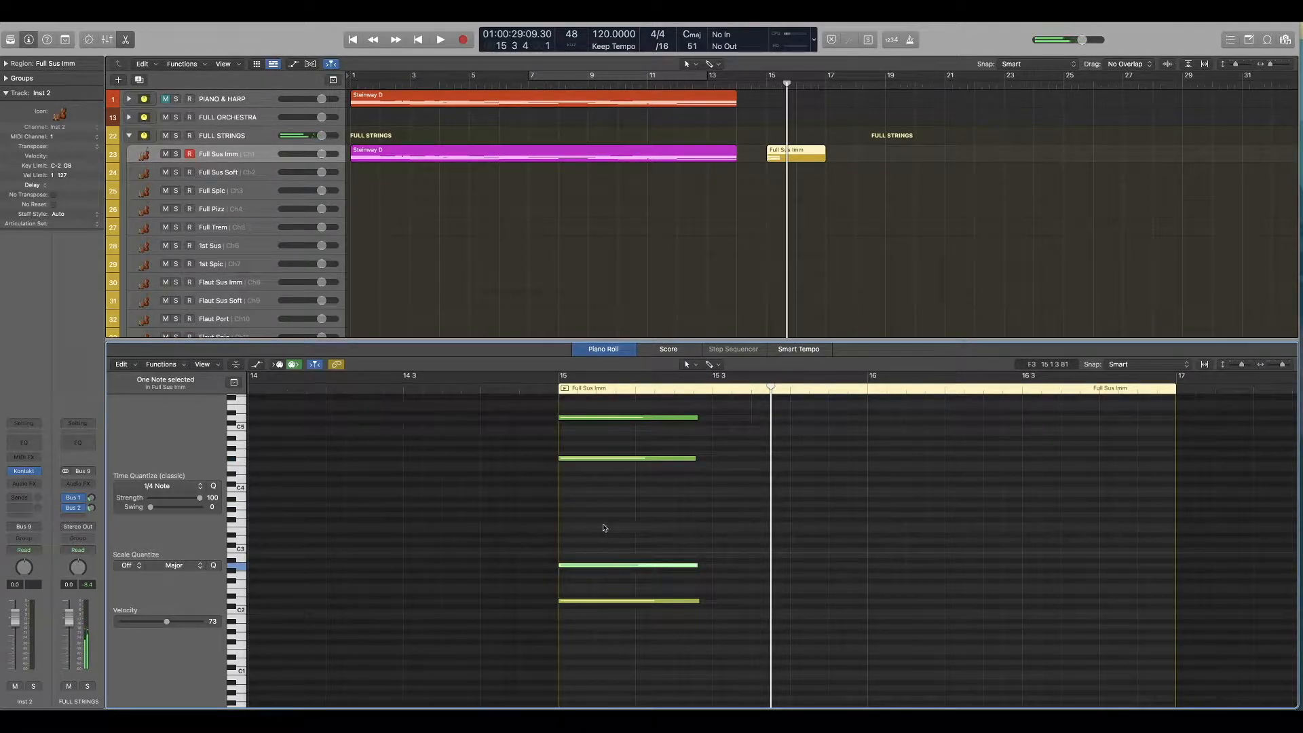
Step: Play the spread-out chord from just before bar 15
{"action": "left_click", "coordinate": [543, 389]}
{"action": "key", "text": "space"}
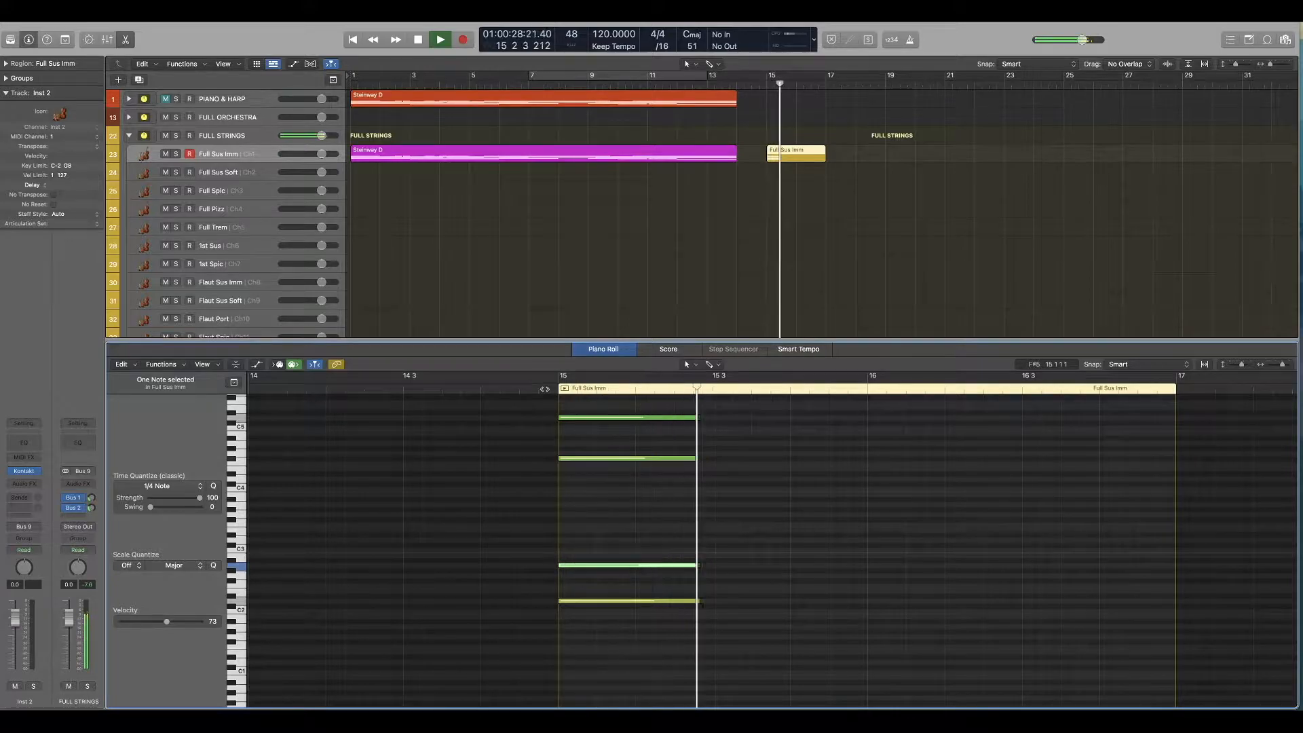
{"action": "key", "text": "space"}
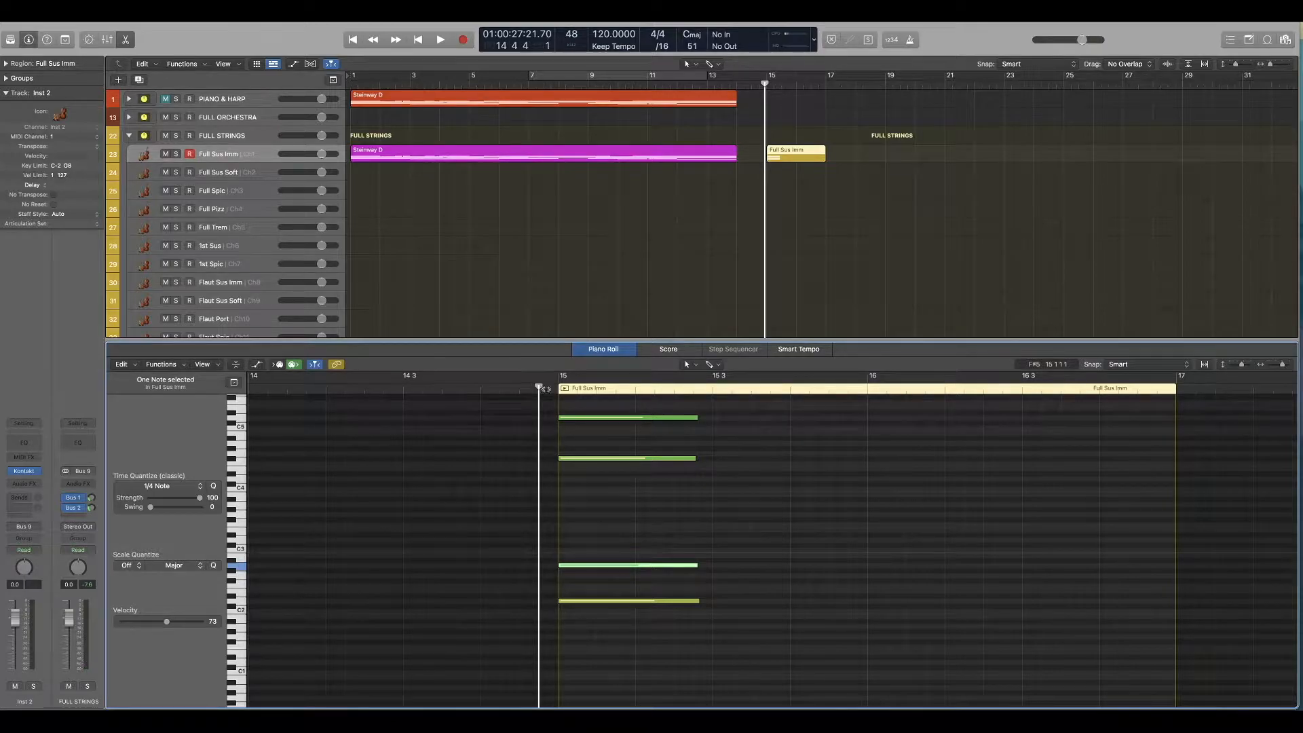
Step: Copy the Full Sus Imm chord region to bar 15 on the FULL WIND, FULL BRASS and CHOIR tracks
{"action": "left_click_drag", "start_coordinate": [765, 84], "coordinate": [768, 83]}
{"action": "left_click", "coordinate": [797, 172]}
{"action": "left_click", "coordinate": [796, 155]}
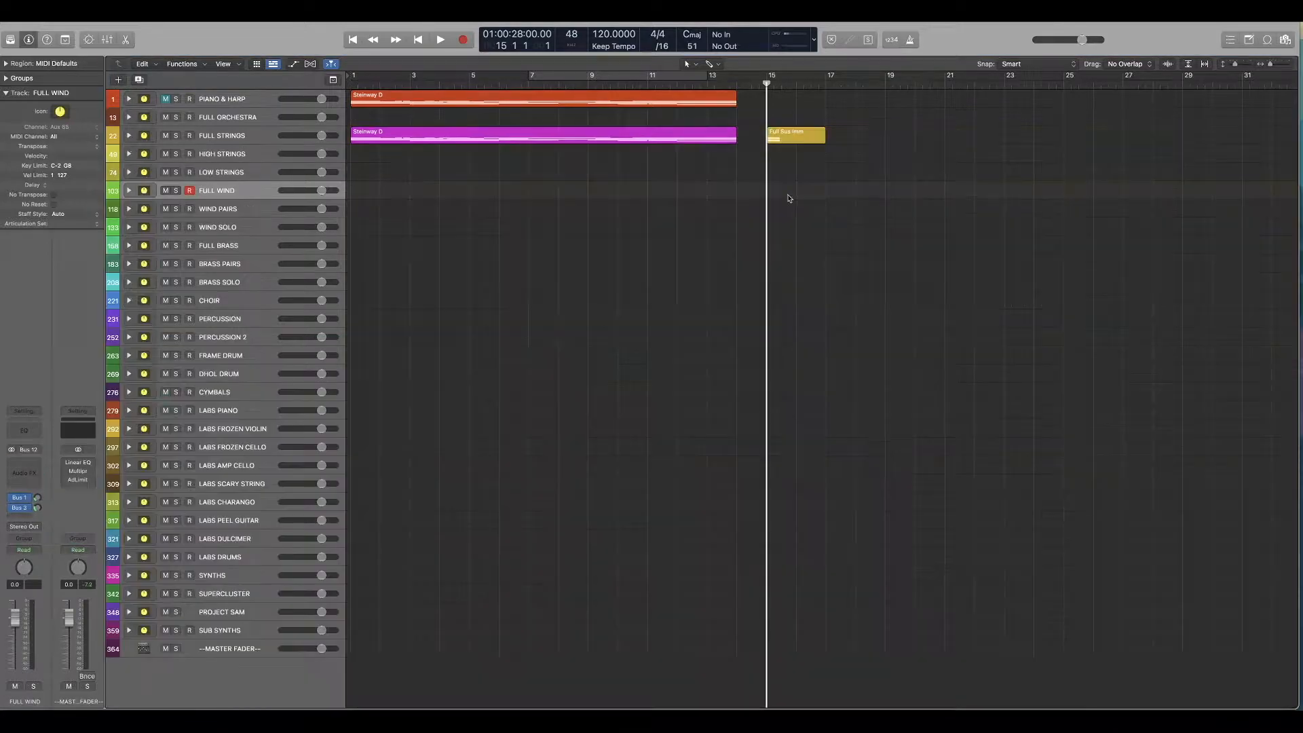
{"action": "key", "text": "super+v"}
{"action": "left_click", "coordinate": [766, 84]}
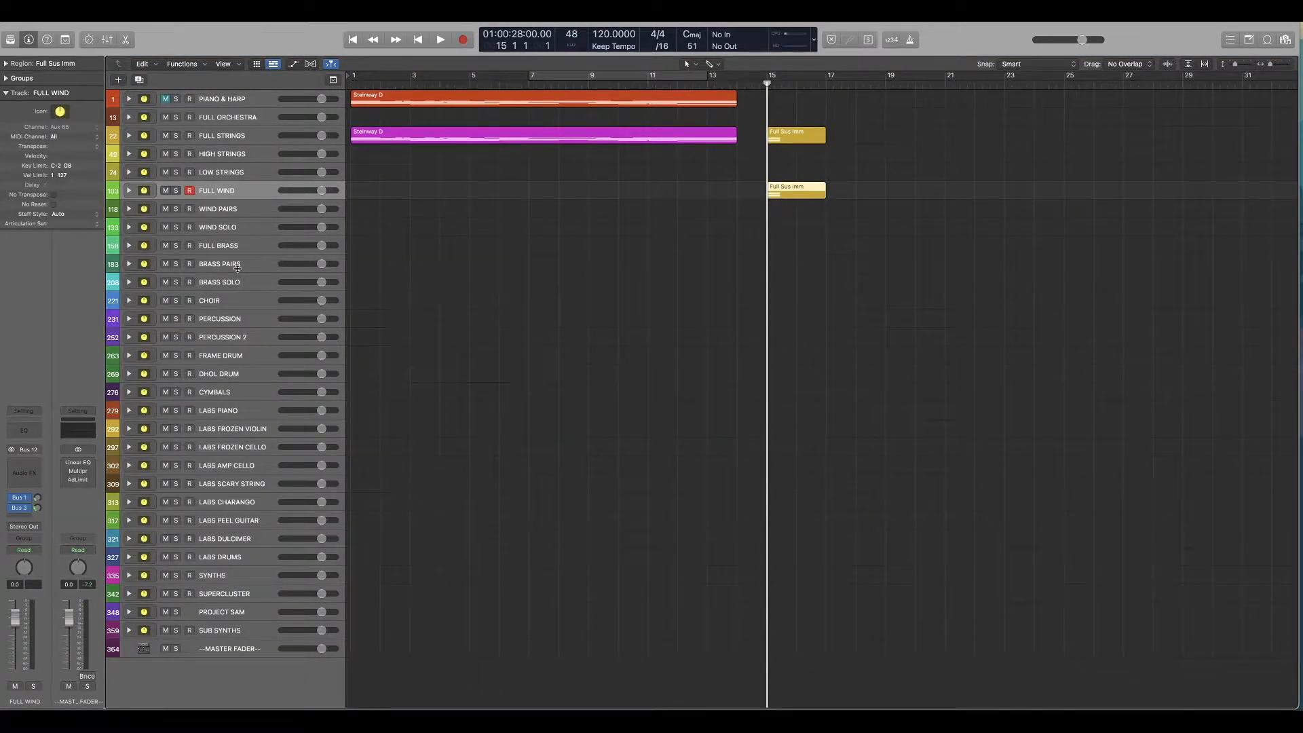
{"action": "left_click", "coordinate": [228, 246]}
{"action": "key", "text": "super+v"}
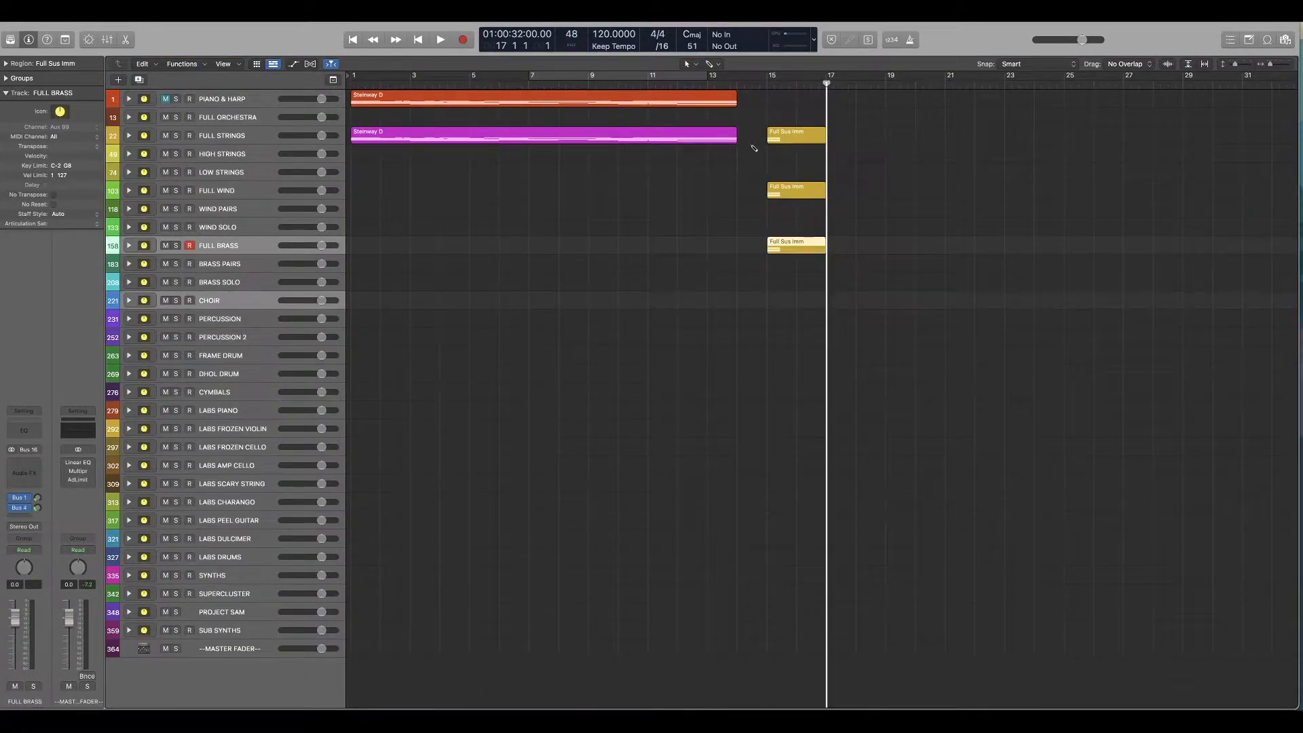
{"action": "left_click", "coordinate": [767, 82]}
{"action": "left_click", "coordinate": [788, 299]}
{"action": "key", "text": "super+v"}
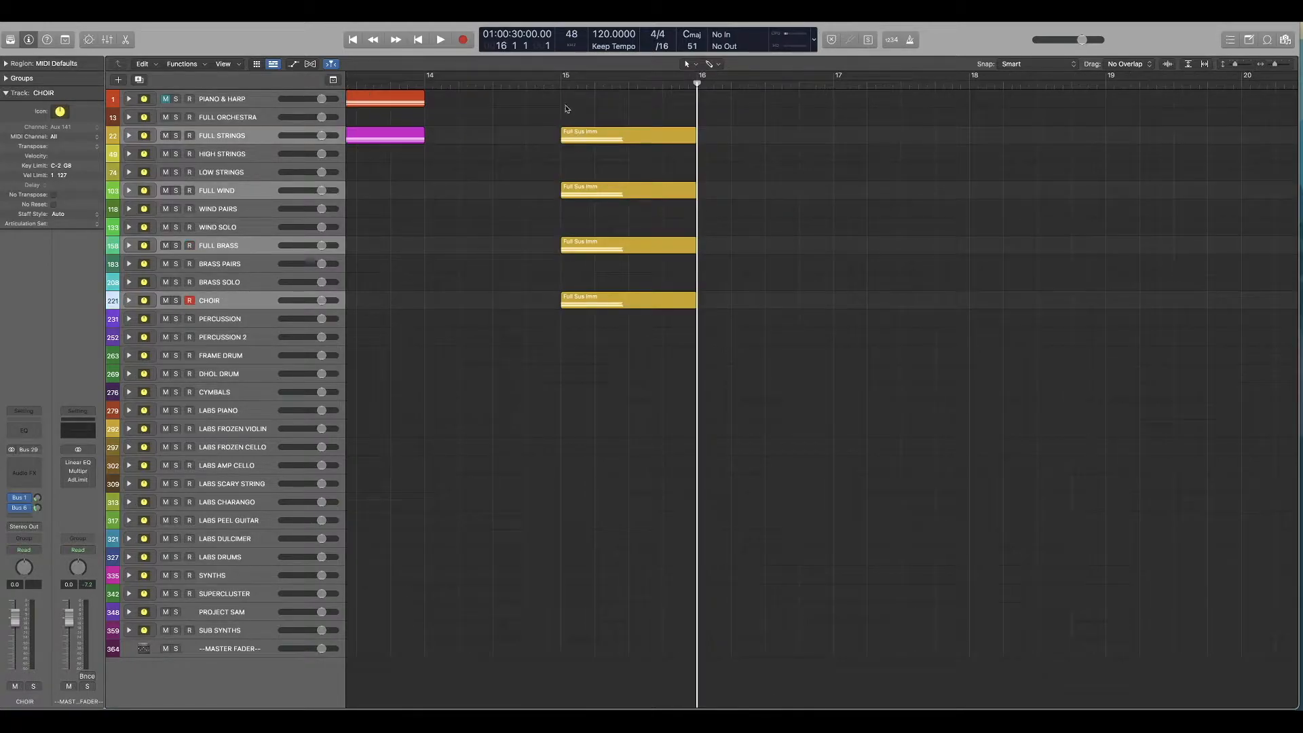
Step: Shorten the four chord regions to end at bar 16 and play them together from bar 15
{"action": "left_click", "coordinate": [561, 86]}
{"action": "left_click_drag", "start_coordinate": [661, 112], "coordinate": [558, 372]}
{"action": "key", "text": "space"}
{"action": "key", "text": "space"}
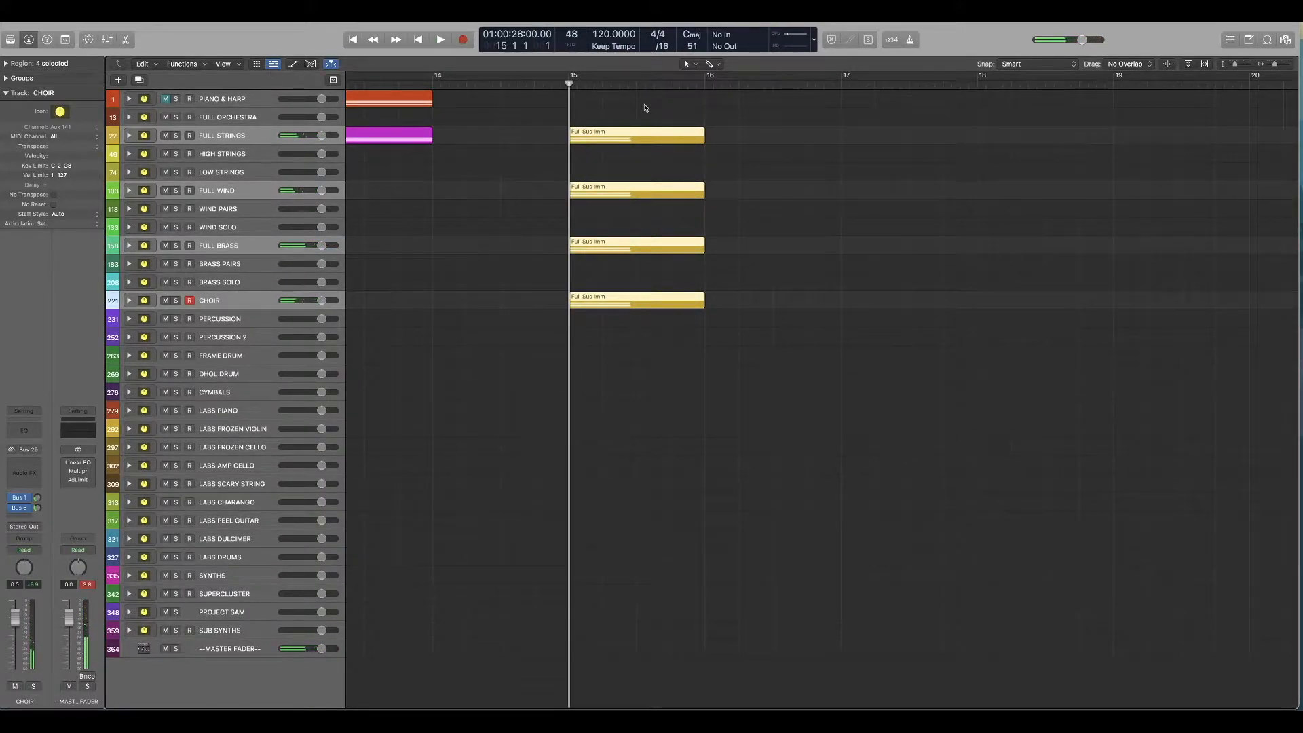
{"action": "left_click", "coordinate": [665, 102]}
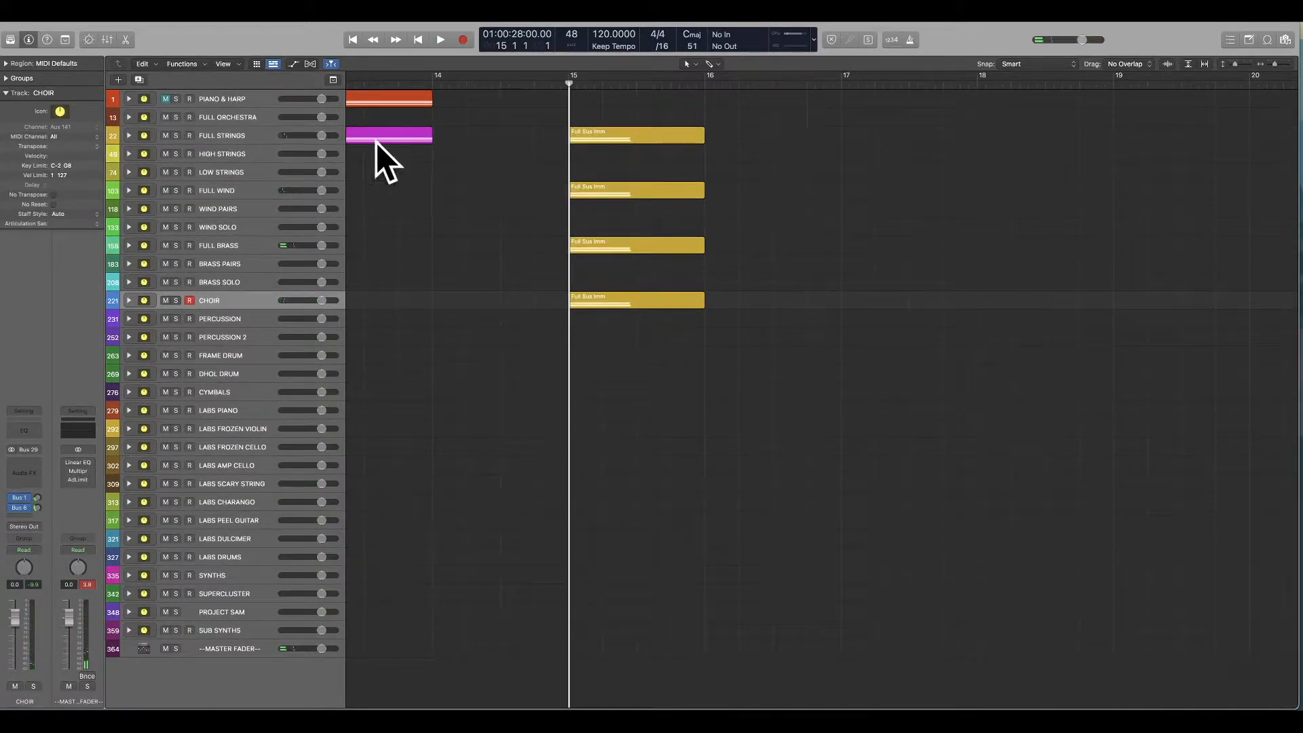
Step: Lengthen the chord notes to fill bar 15 and delete the three lower notes from the FULL STRINGS region
{"action": "double_click", "coordinate": [587, 136]}
{"action": "scroll", "coordinate": [755, 631], "scroll_direction": "up", "scroll_amount": 3}
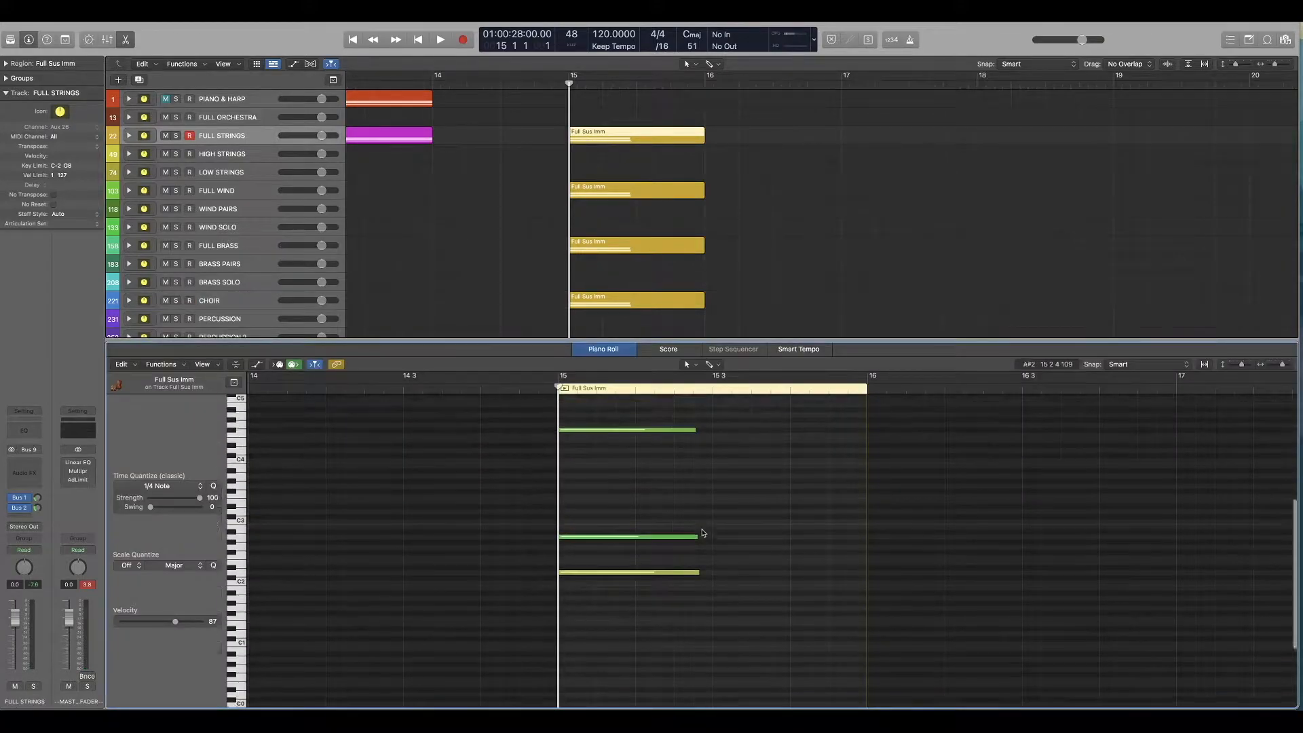
{"action": "scroll", "coordinate": [756, 631], "scroll_direction": "up", "scroll_amount": 2}
{"action": "left_click_drag", "start_coordinate": [719, 484], "coordinate": [667, 689]}
{"action": "key", "text": "Delete"}
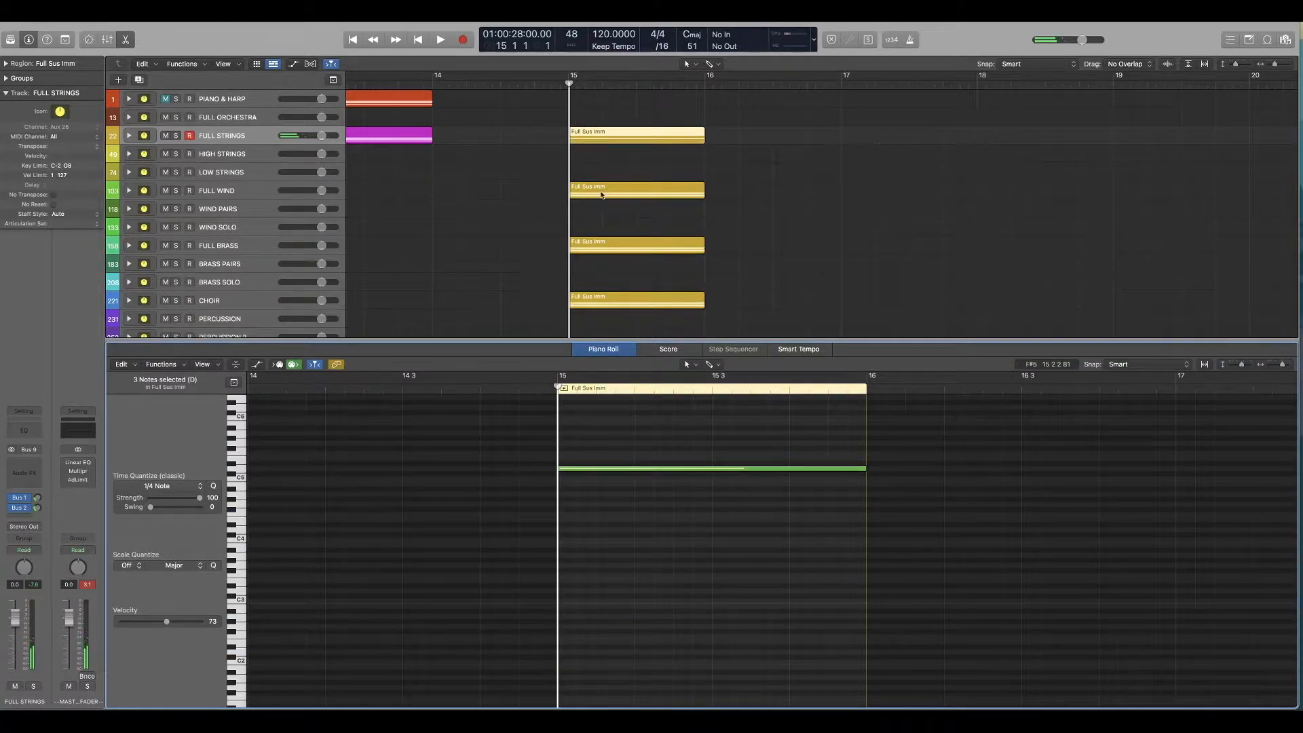
Step: Delete the highest note and the two lowest notes from the FULL WIND chord region, keeping only the second-highest note
{"action": "left_click", "coordinate": [574, 191]}
{"action": "mouse_move", "coordinate": [699, 426]}
{"action": "left_mouse_down"}
{"action": "mouse_move", "coordinate": [645, 478]}
{"action": "mouse_move", "coordinate": [656, 546]}
{"action": "mouse_move", "coordinate": [684, 525]}
{"action": "left_mouse_up"}
{"action": "mouse_move", "coordinate": [703, 490]}
{"action": "left_mouse_down"}
{"action": "mouse_move", "coordinate": [647, 552]}
{"action": "mouse_move", "coordinate": [621, 416]}
{"action": "left_mouse_up"}
{"action": "key", "text": "Delete"}
{"action": "left_click_drag", "start_coordinate": [707, 573], "coordinate": [608, 706]}
{"action": "key", "text": "Delete"}
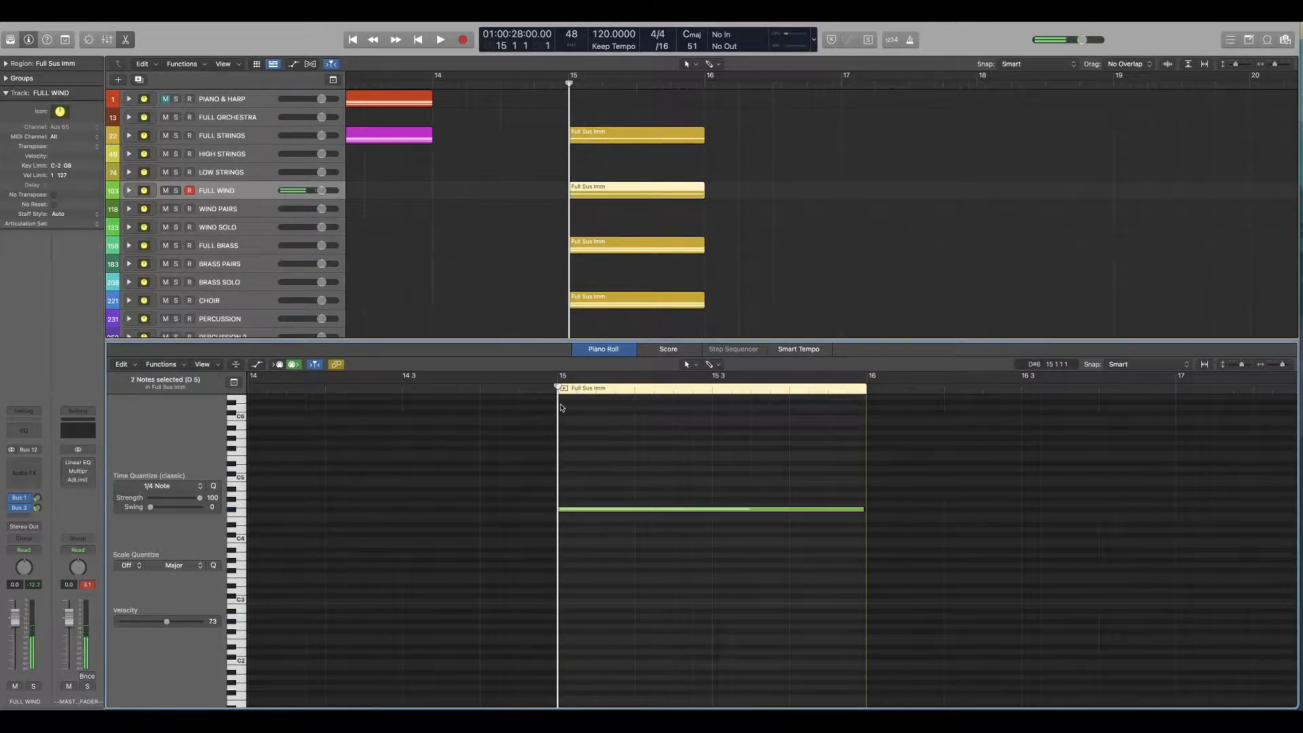
Step: Solo FULL WIND and FULL STRINGS, play their split chord notes together, and turn both solos off
{"action": "left_click", "coordinate": [176, 191]}
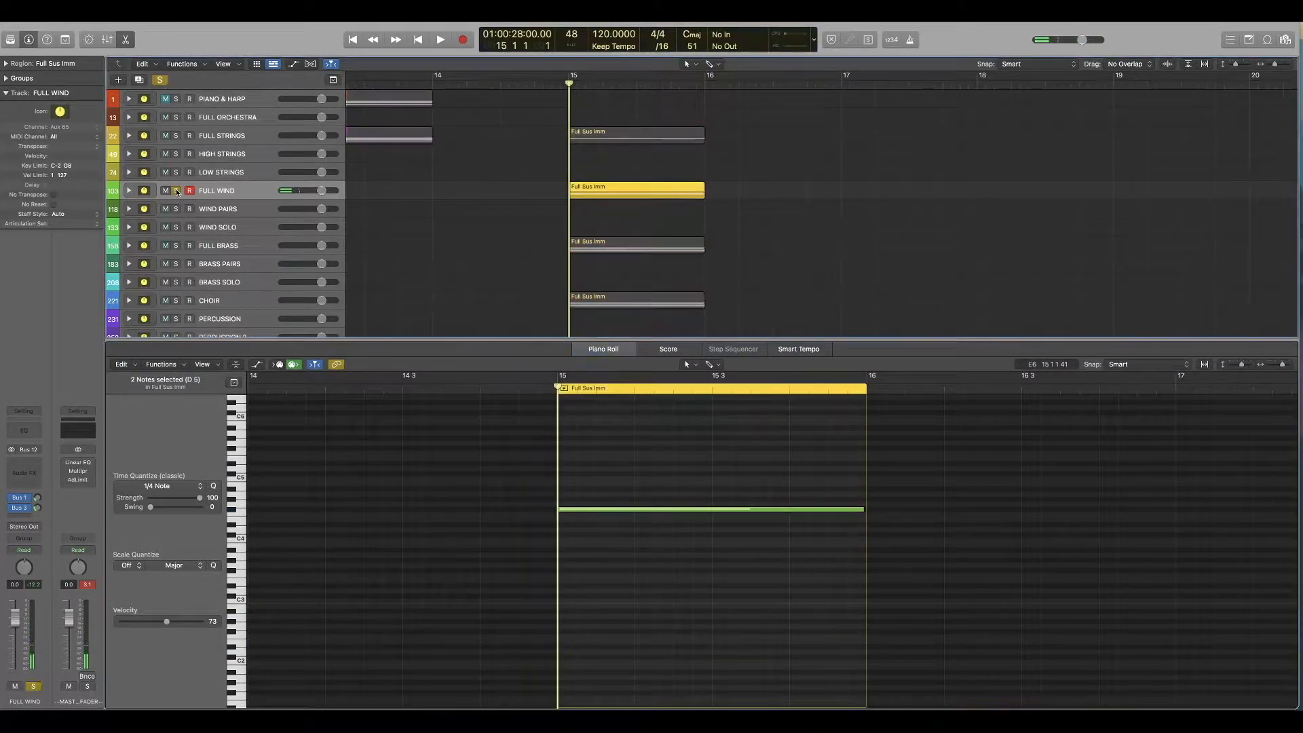
{"action": "left_click", "coordinate": [177, 136]}
{"action": "key", "text": "space"}
{"action": "key", "text": "space"}
{"action": "left_click", "coordinate": [176, 136]}
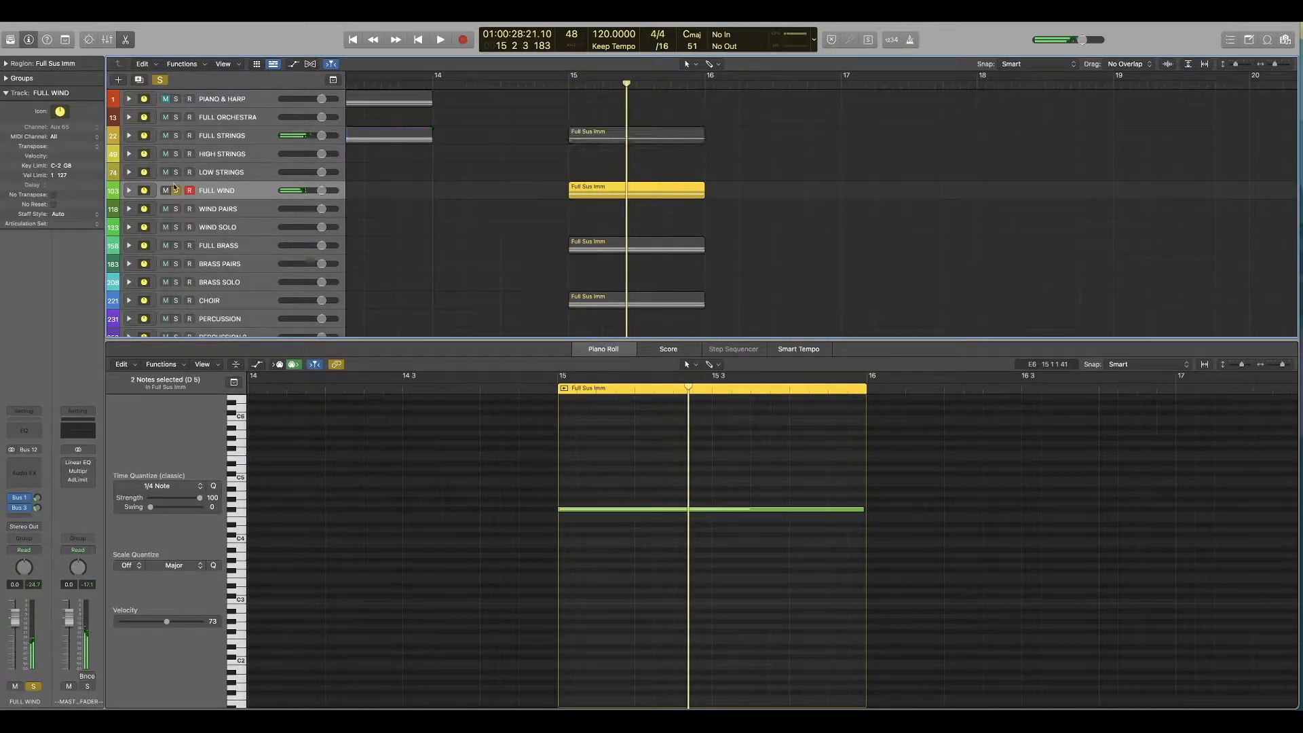
{"action": "left_click", "coordinate": [176, 191]}
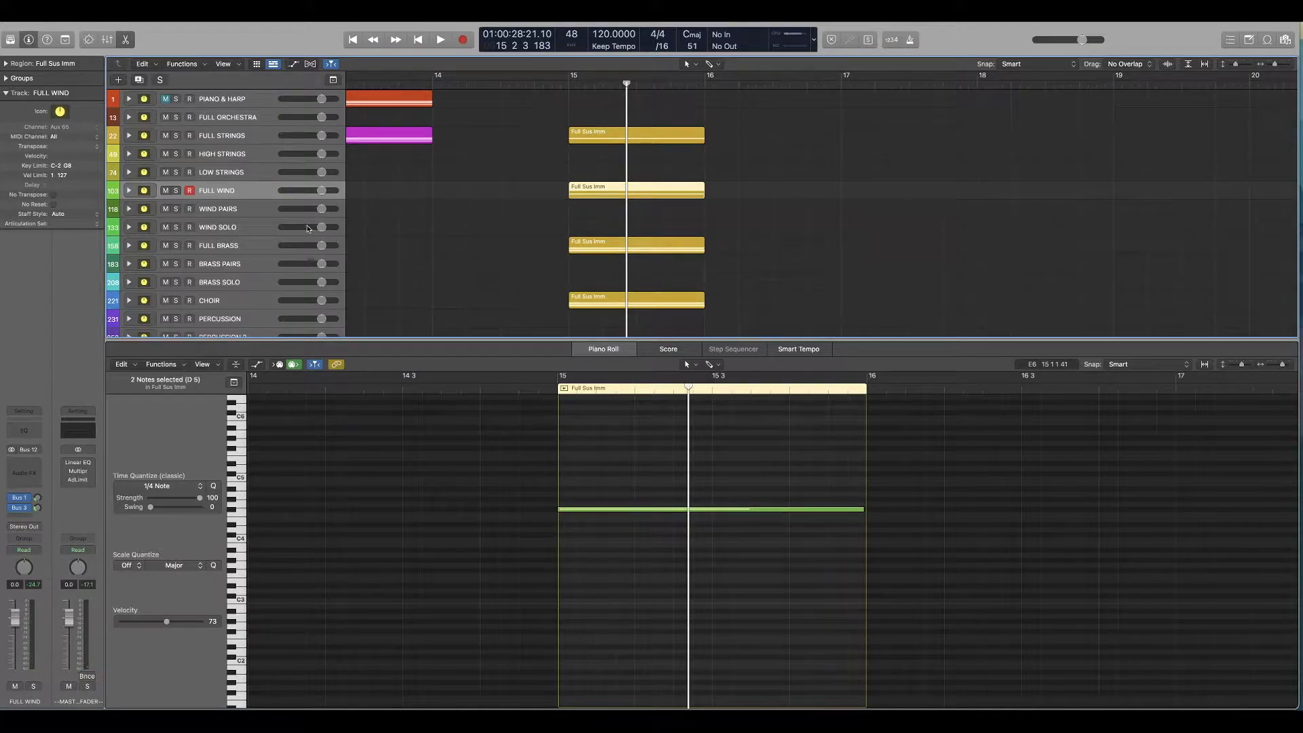
Step: Review the remaining notes of the FULL STRINGS and FULL WIND regions and show the notes of the FULL BRASS region
{"action": "left_click", "coordinate": [211, 141]}
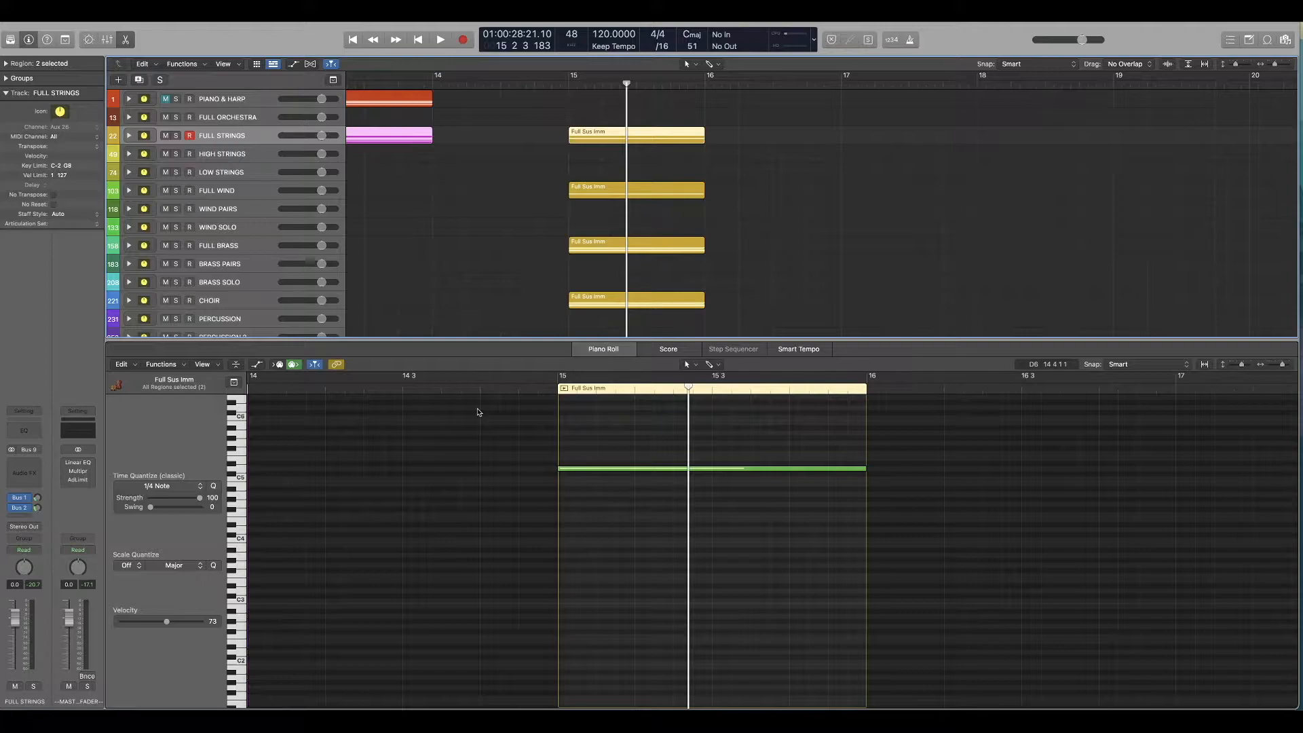
{"action": "left_click", "coordinate": [249, 193]}
{"action": "left_click", "coordinate": [248, 246]}
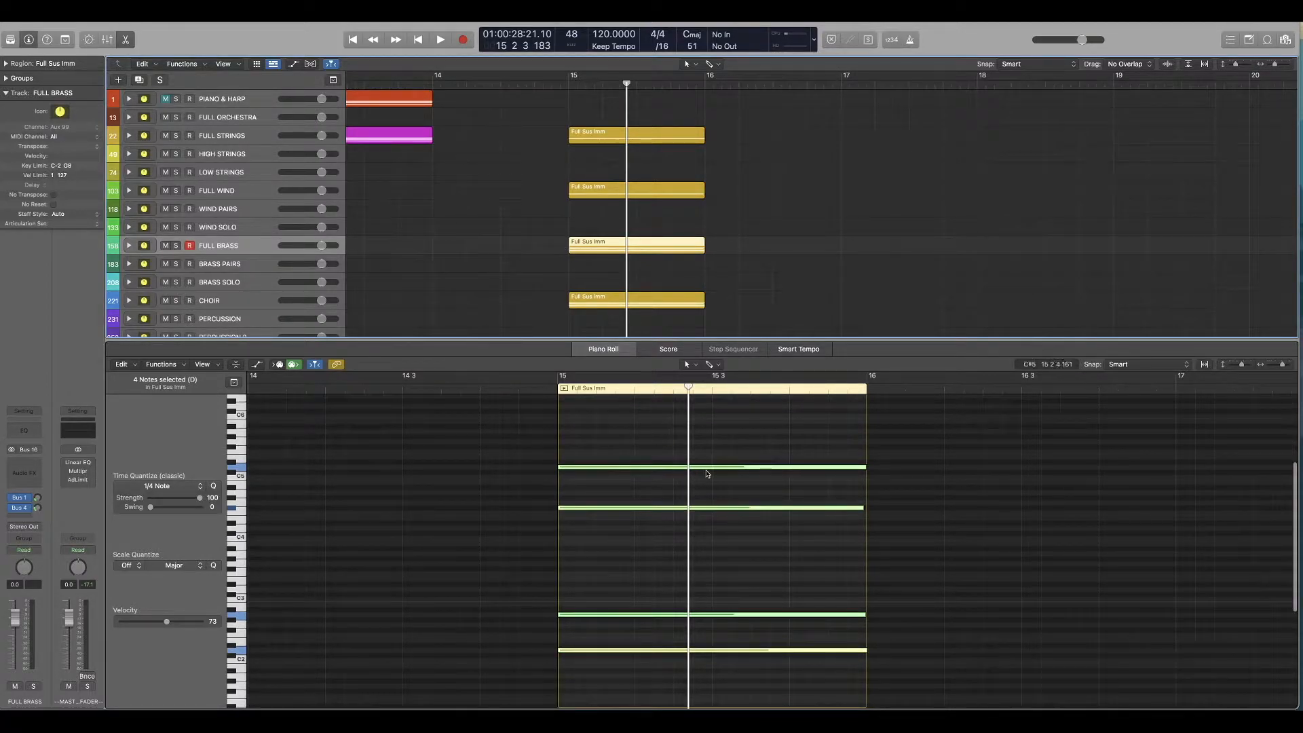
Step: Delete the two highest notes and the lowest note from the FULL BRASS chord region, keeping only the second-lowest note
{"action": "scroll", "coordinate": [661, 482], "scroll_direction": "down", "scroll_amount": 1}
{"action": "scroll", "coordinate": [660, 495], "scroll_direction": "down", "scroll_amount": 1}
{"action": "left_click_drag", "start_coordinate": [671, 523], "coordinate": [623, 598]}
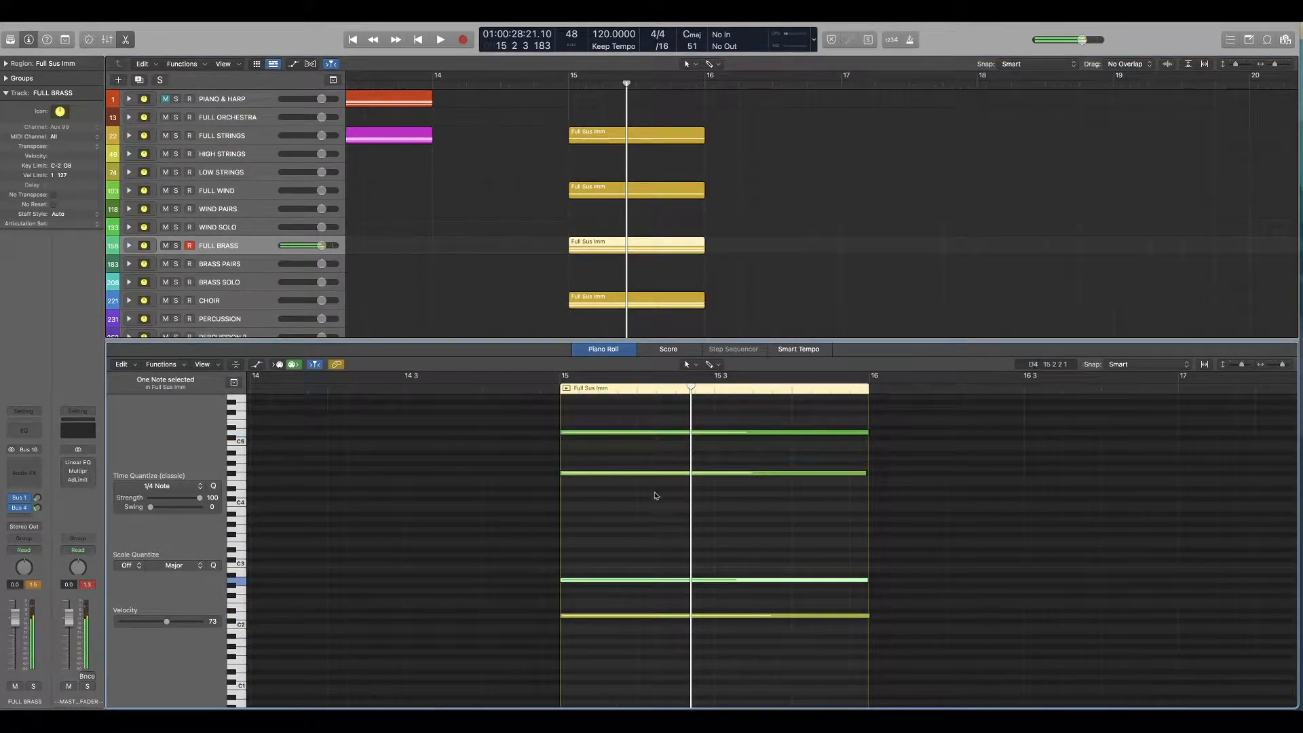
{"action": "left_click_drag", "start_coordinate": [659, 519], "coordinate": [636, 416]}
{"action": "key", "text": "Delete"}
{"action": "left_click_drag", "start_coordinate": [684, 598], "coordinate": [637, 648]}
{"action": "key", "text": "Delete"}
Step: Play bar 15 from its start with the thinned FULL BRASS part and the other tracks
{"action": "left_click", "coordinate": [550, 389]}
{"action": "key", "text": "space"}
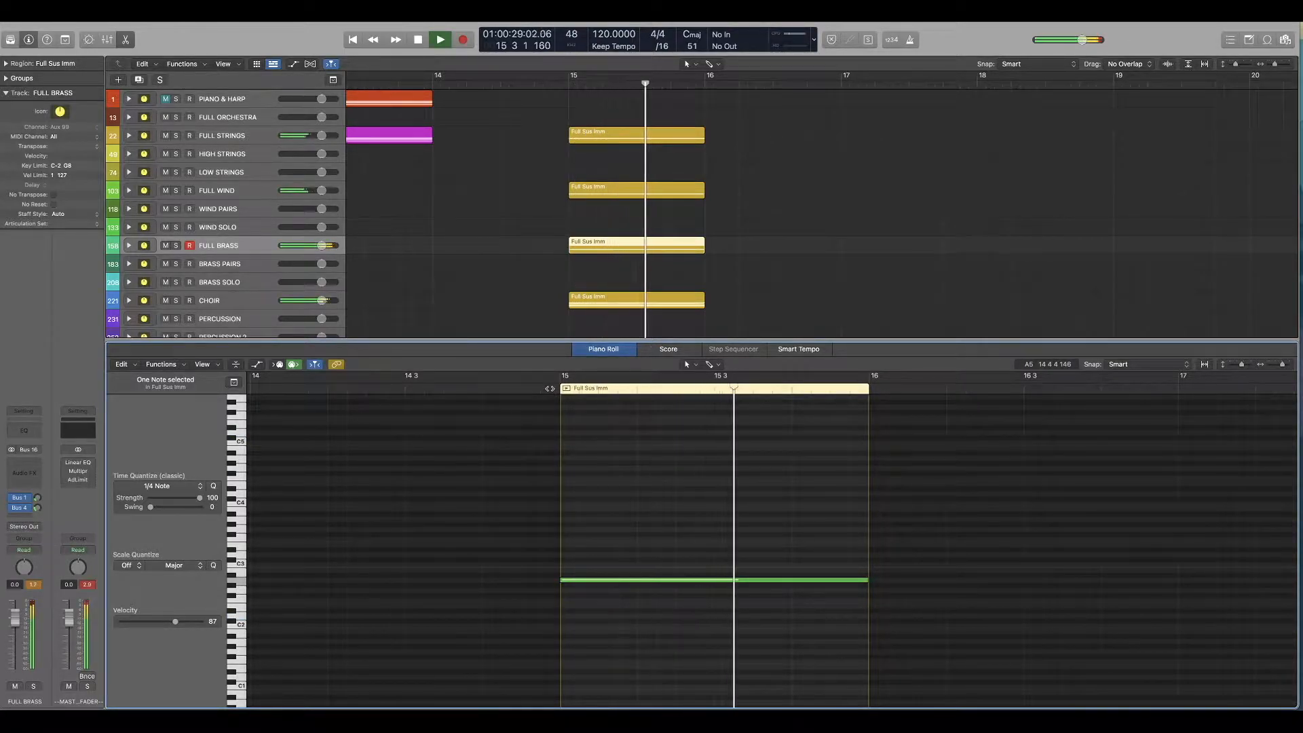
{"action": "key", "text": "space"}
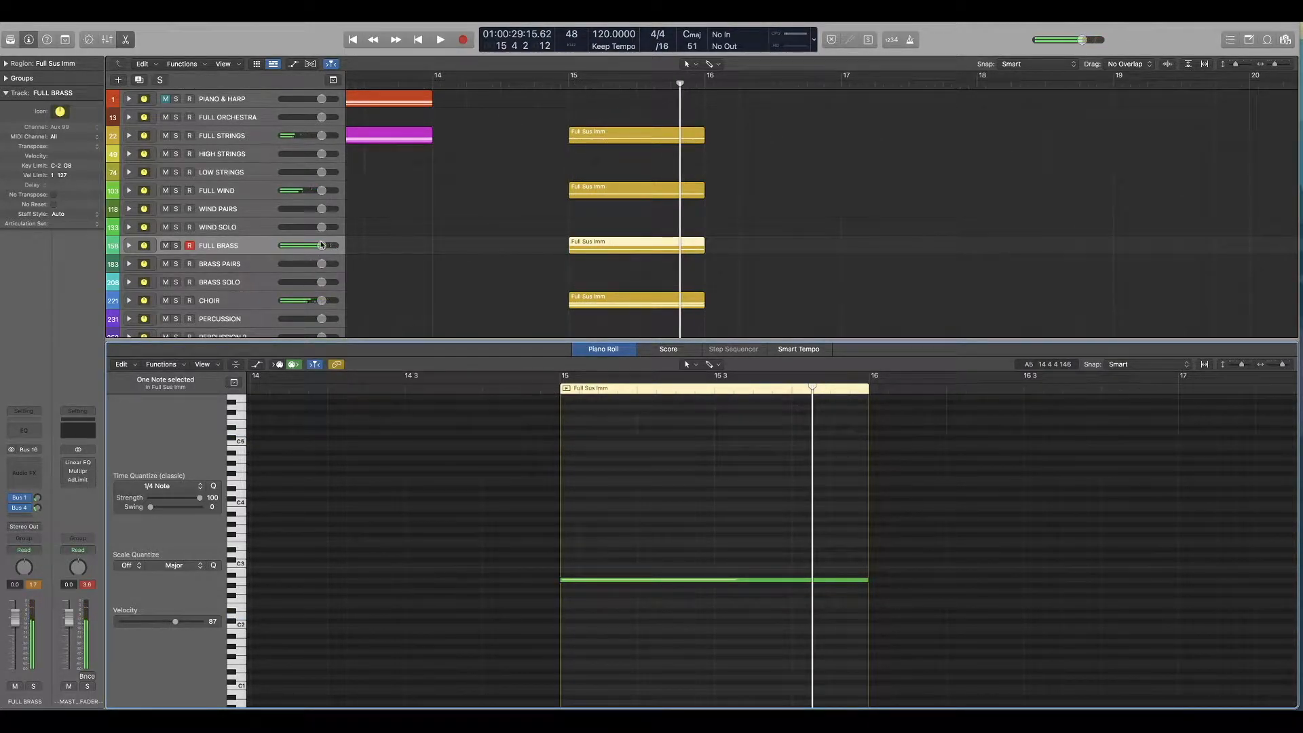
Step: Expand the FULL BRASS track stack and move its bar 15 region onto the Full Sus Imm subtrack
{"action": "left_click", "coordinate": [130, 246]}
{"action": "scroll", "coordinate": [577, 264], "scroll_direction": "down", "scroll_amount": 1}
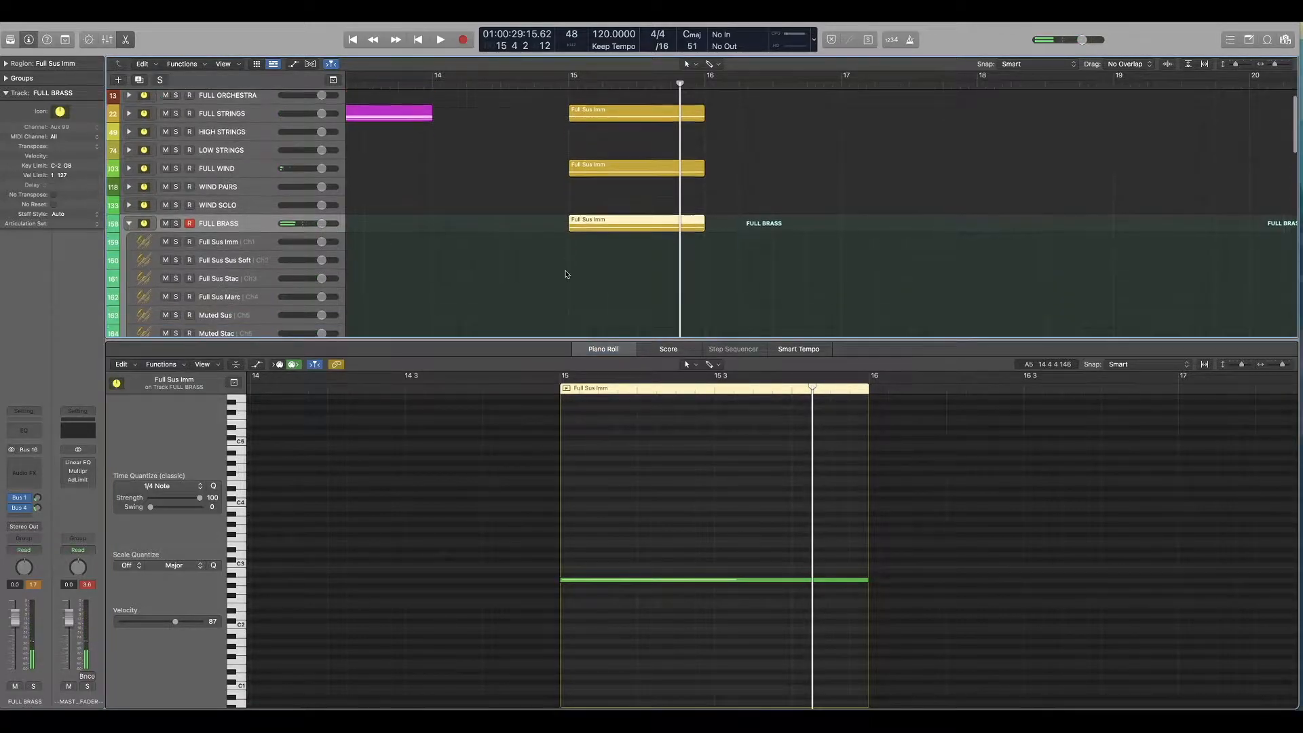
{"action": "left_click_drag", "start_coordinate": [600, 232], "coordinate": [600, 239]}
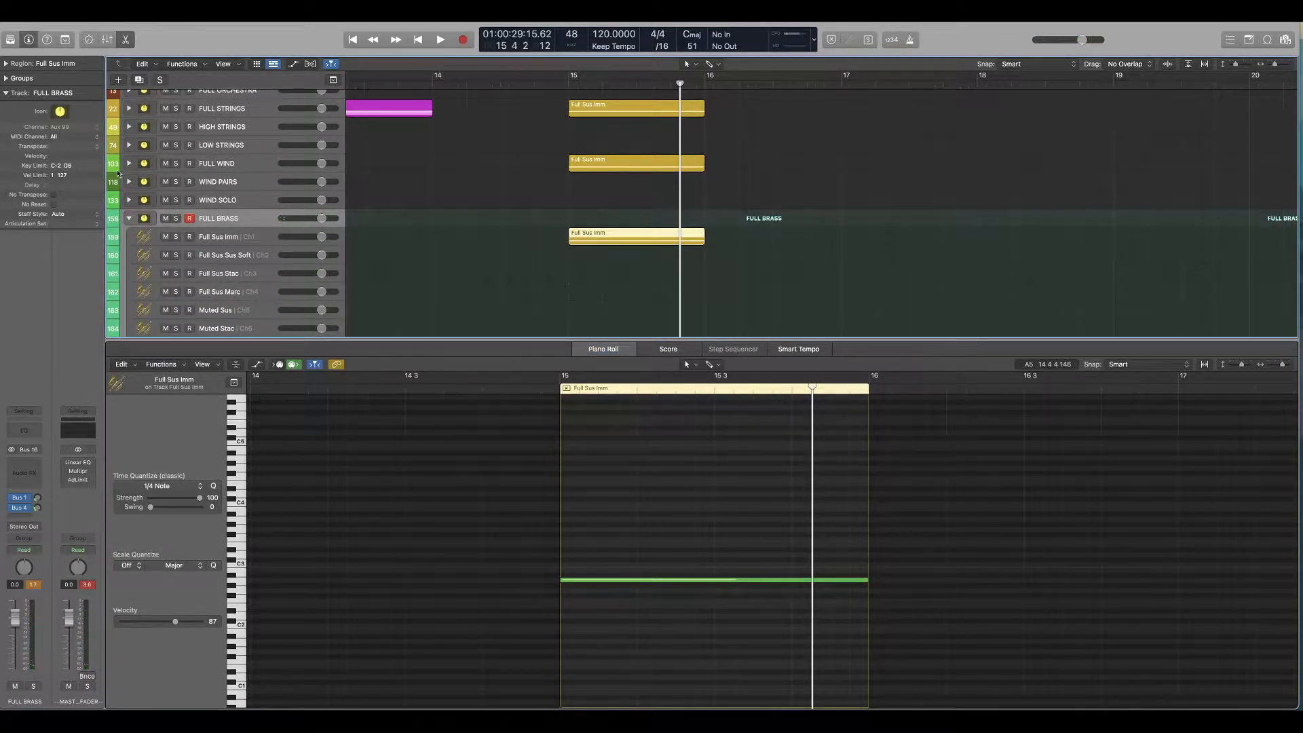
Step: Move the FULL WIND region onto its Full Sus subtrack, play bar 15, and collapse the FULL WIND and FULL BRASS stacks
{"action": "left_click", "coordinate": [128, 164]}
{"action": "left_click_drag", "start_coordinate": [599, 165], "coordinate": [599, 182]}
{"action": "left_click", "coordinate": [567, 83]}
{"action": "key", "text": "space"}
{"action": "left_click", "coordinate": [129, 164]}
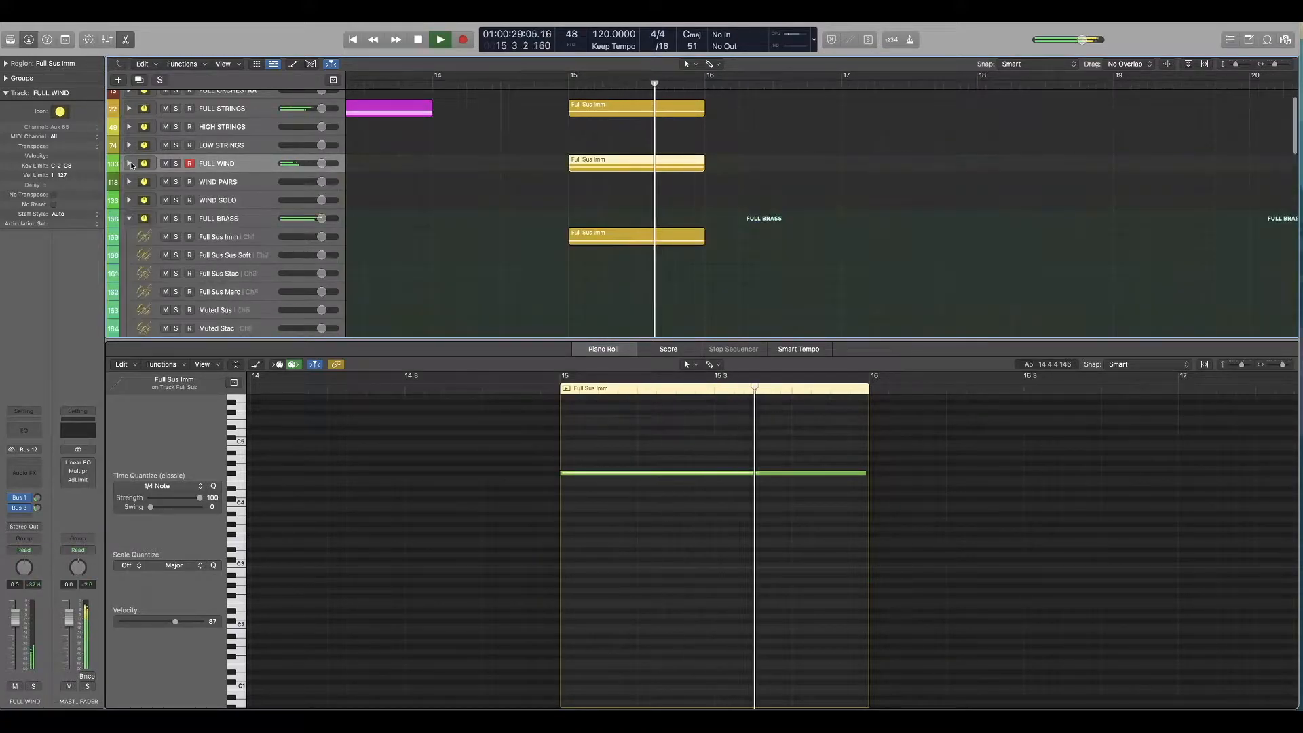
{"action": "key", "text": "space"}
{"action": "left_click", "coordinate": [129, 218]}
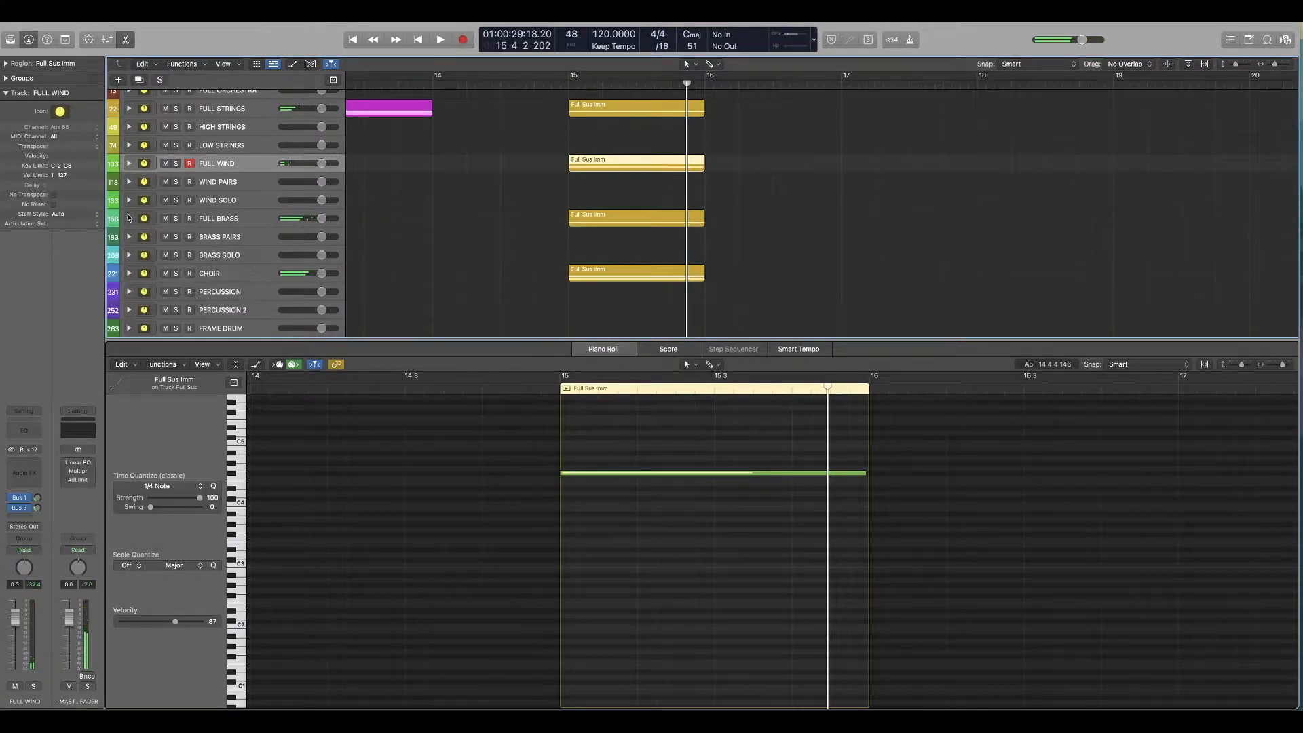
Step: Expand the CHOIR stack and move its bar 15 chord region onto the Violin & Children Leg subtrack
{"action": "left_click", "coordinate": [128, 273]}
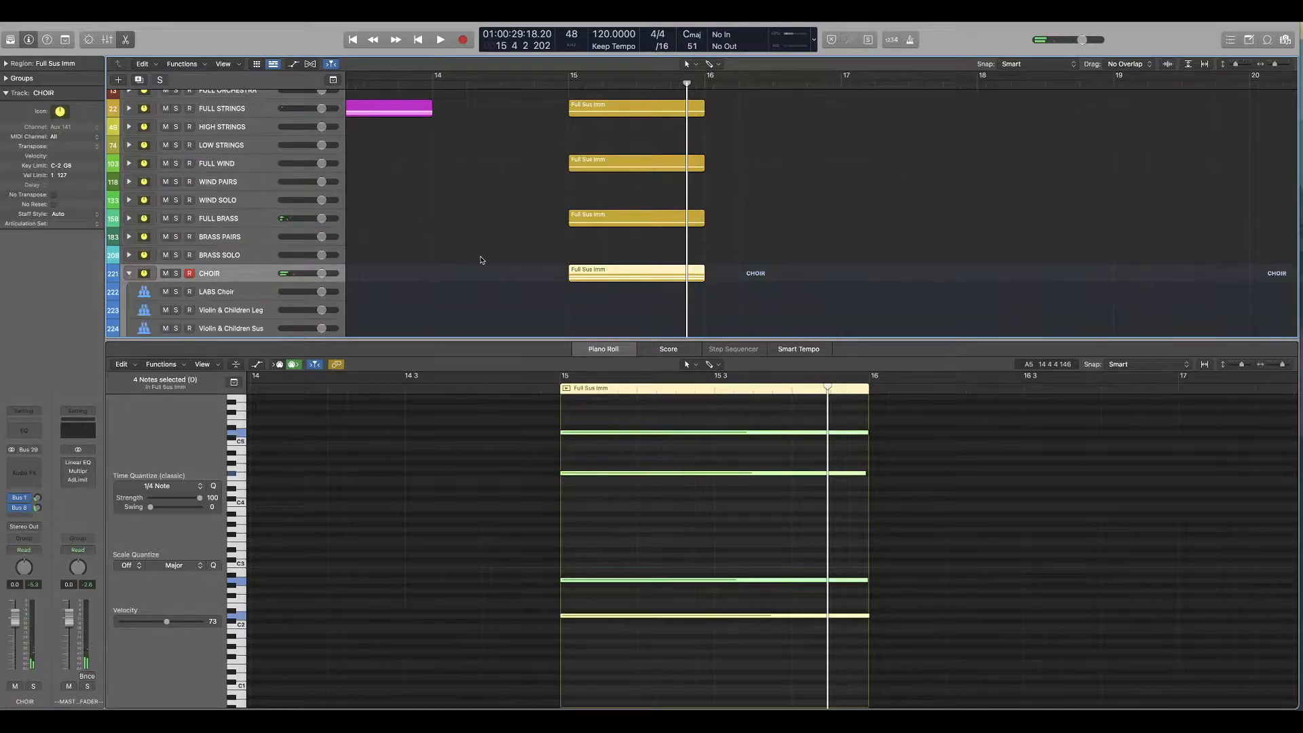
{"action": "scroll", "coordinate": [480, 262], "scroll_direction": "down", "scroll_amount": 3}
{"action": "left_click_drag", "start_coordinate": [593, 225], "coordinate": [592, 261]}
{"action": "left_click", "coordinate": [697, 489]}
{"action": "left_click", "coordinate": [639, 237]}
{"action": "left_click", "coordinate": [638, 256]}
Step: Delete the three upper notes of the Violin & Children Leg region and transpose the remaining lowest note up an octave
{"action": "left_click_drag", "start_coordinate": [704, 525], "coordinate": [631, 406]}
{"action": "key", "text": "Delete"}
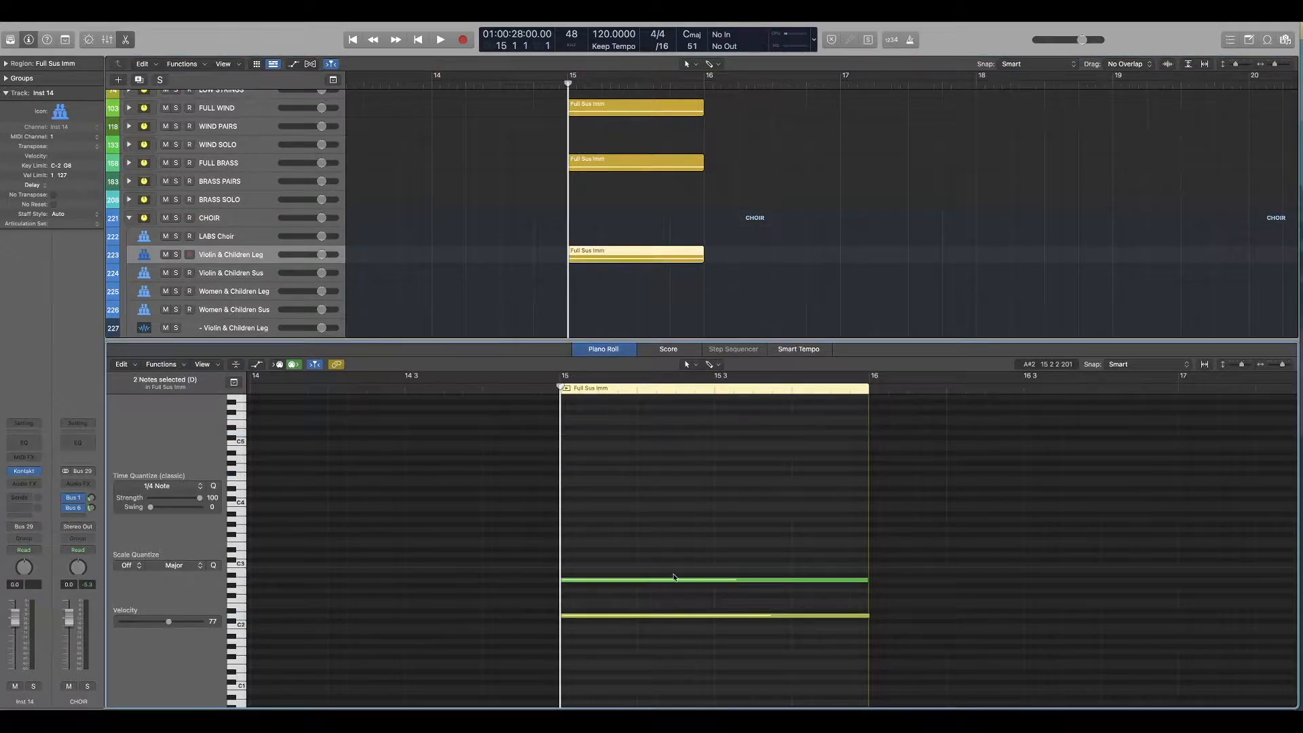
{"action": "key", "text": "Delete"}
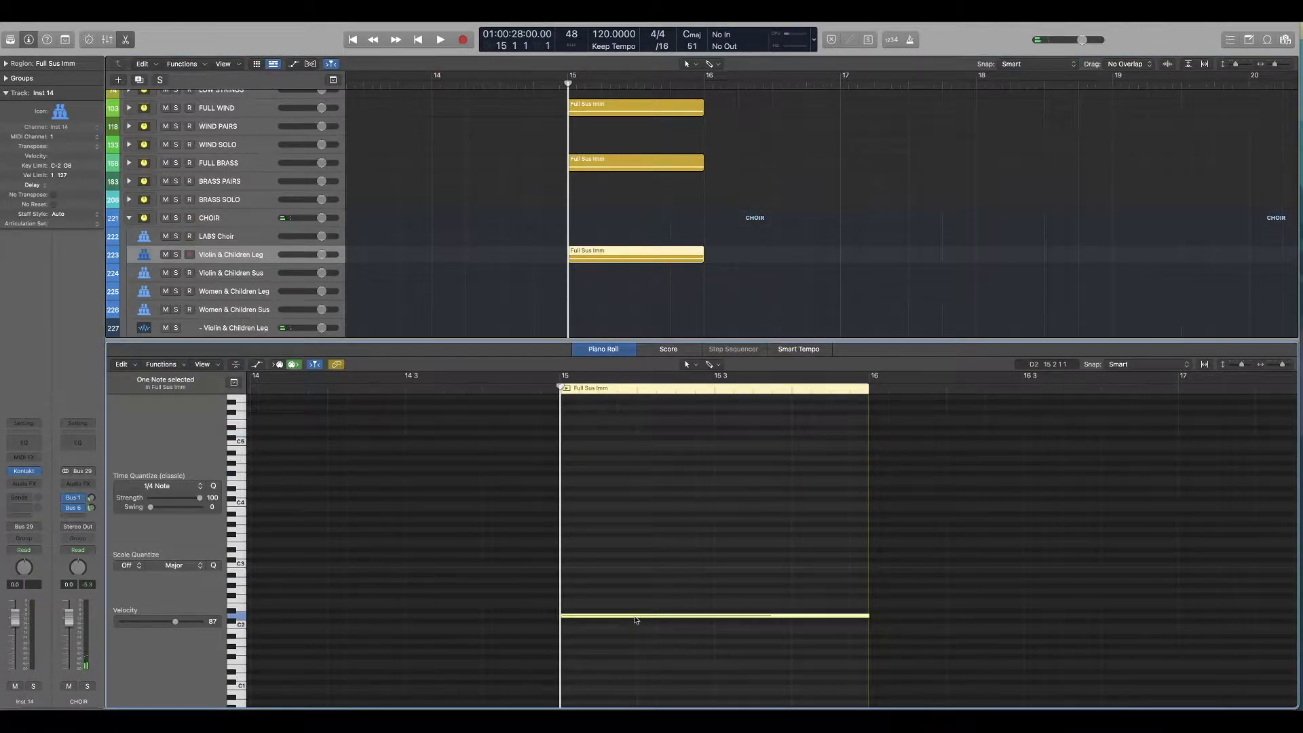
{"action": "key", "text": "alt+shift+Up"}
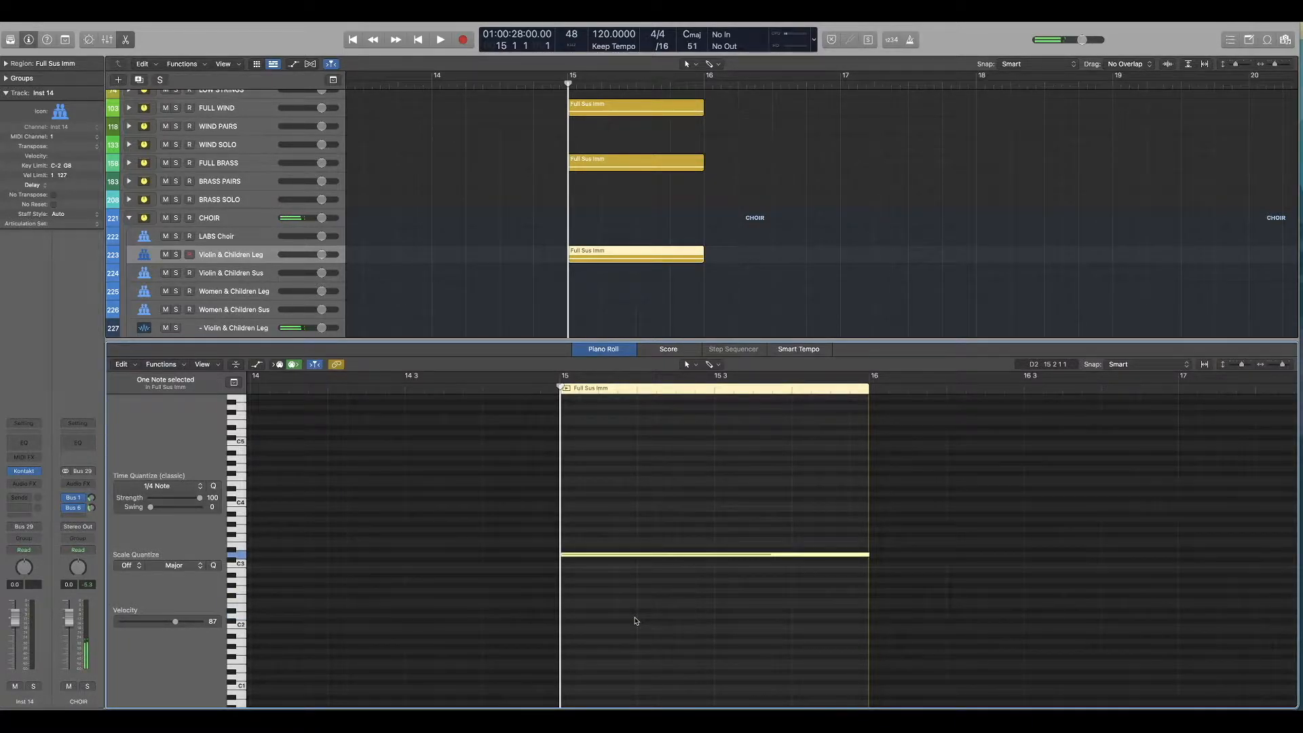
Step: Play bar 15 with the chord split across all four sections, and review the remaining notes of FULL BRASS and FULL STRINGS
{"action": "key", "text": "space"}
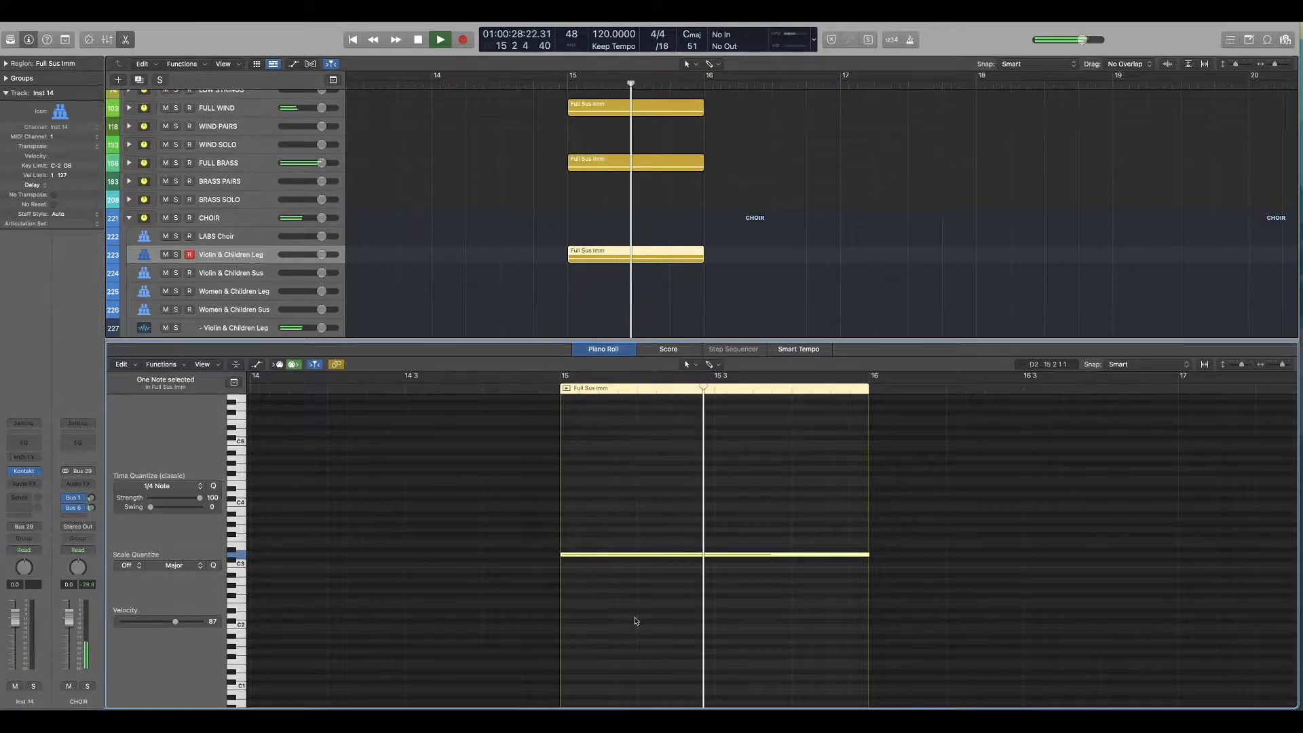
{"action": "key", "text": "space"}
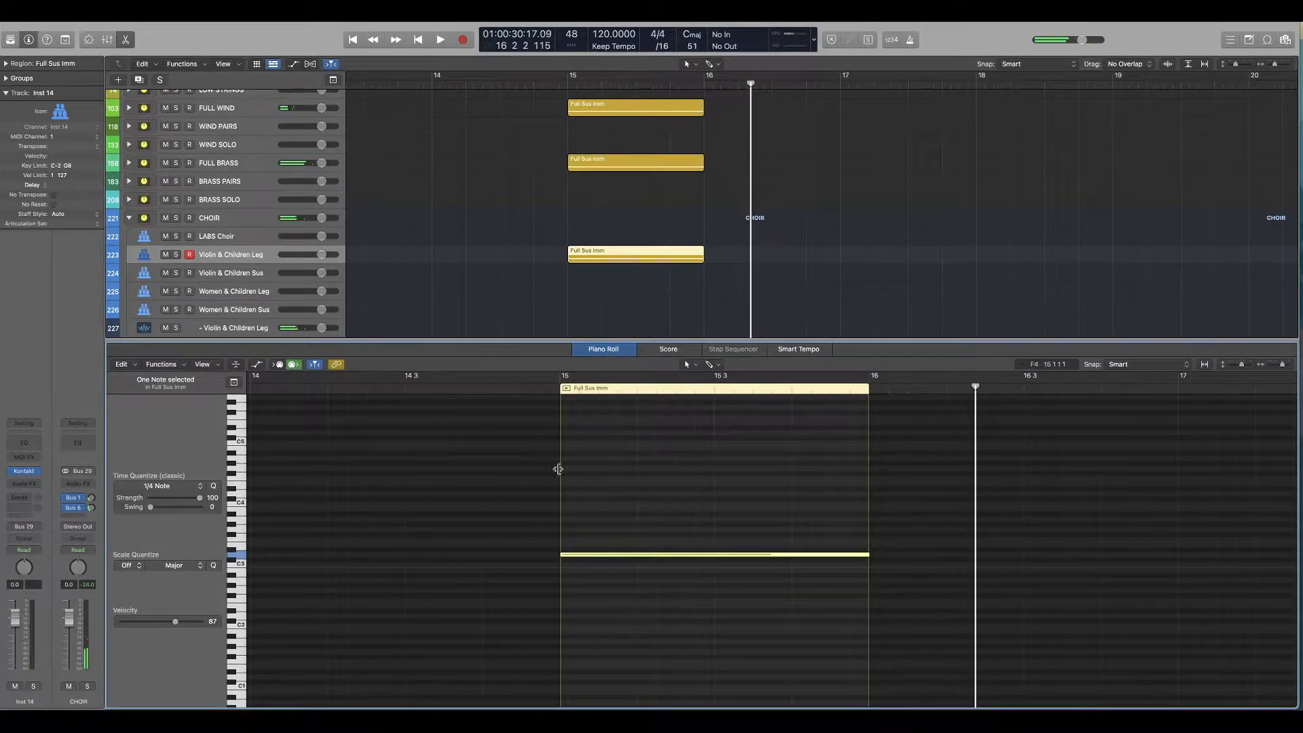
{"action": "scroll", "coordinate": [550, 414], "scroll_direction": "down", "scroll_amount": 5}
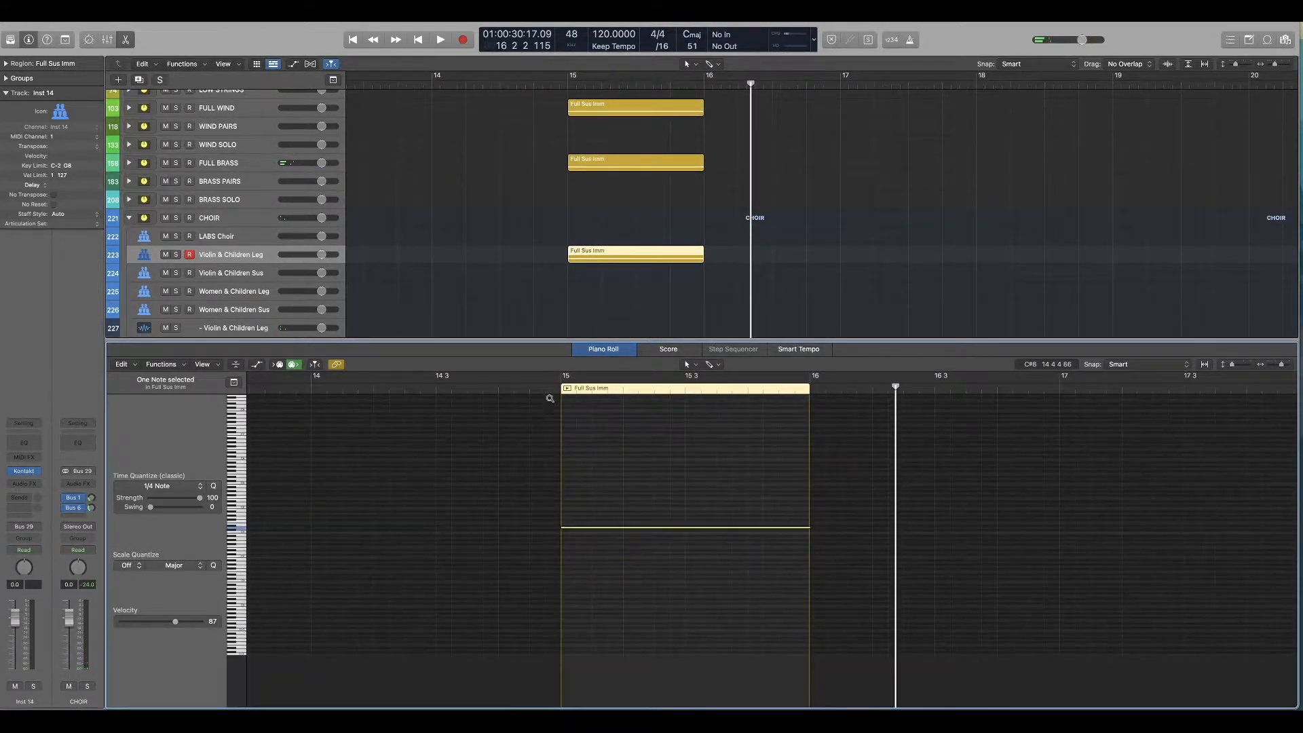
{"action": "scroll", "coordinate": [569, 232], "scroll_direction": "up", "scroll_amount": 4}
{"action": "scroll", "coordinate": [568, 232], "scroll_direction": "down", "scroll_amount": 2}
{"action": "scroll", "coordinate": [569, 232], "scroll_direction": "down", "scroll_amount": 3}
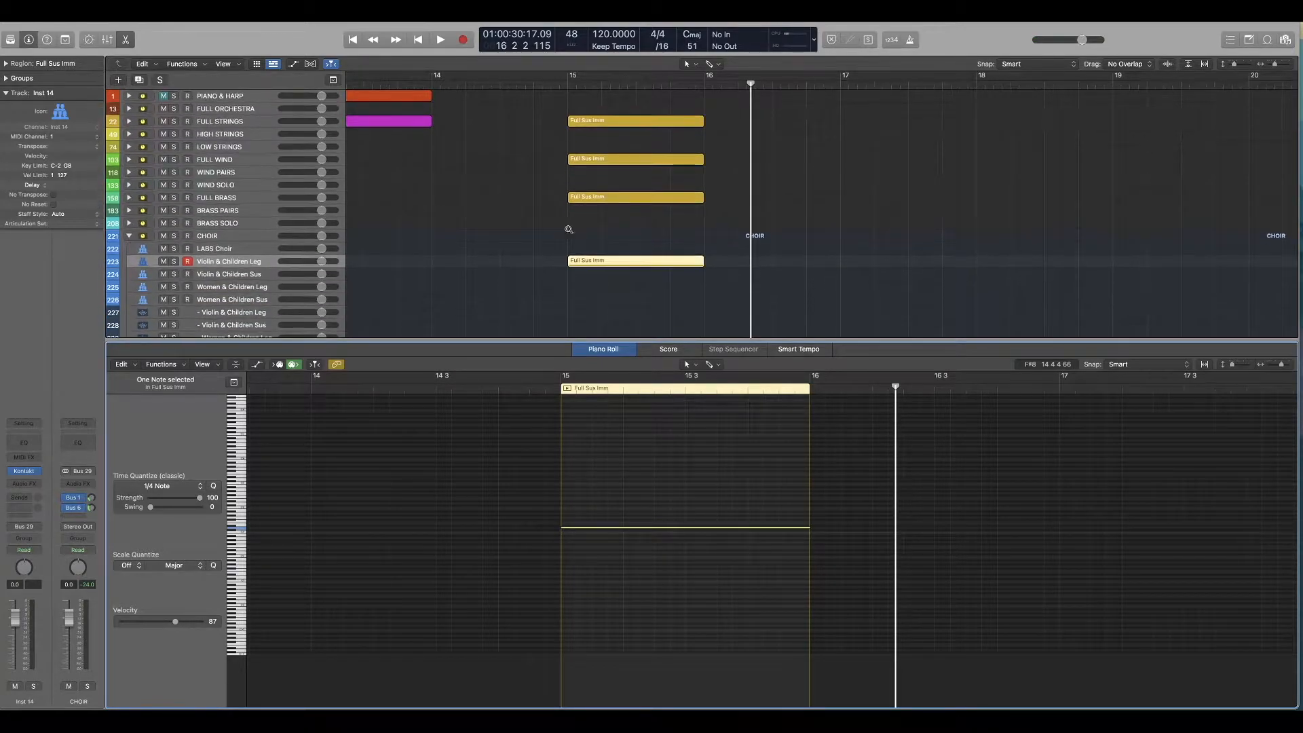
{"action": "double_click", "coordinate": [569, 85]}
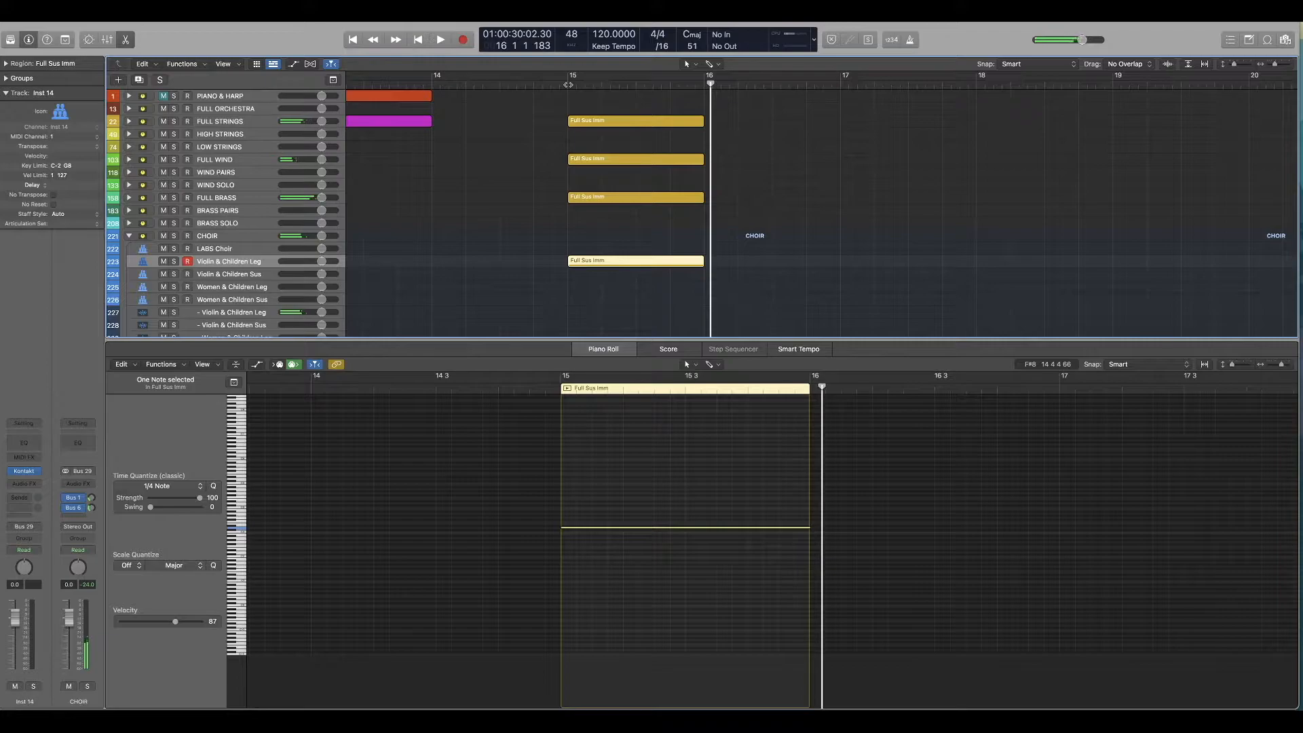
{"action": "key", "text": "space"}
{"action": "left_click", "coordinate": [596, 196]}
{"action": "left_click_drag", "start_coordinate": [630, 500], "coordinate": [597, 559]}
{"action": "left_click", "coordinate": [597, 119]}
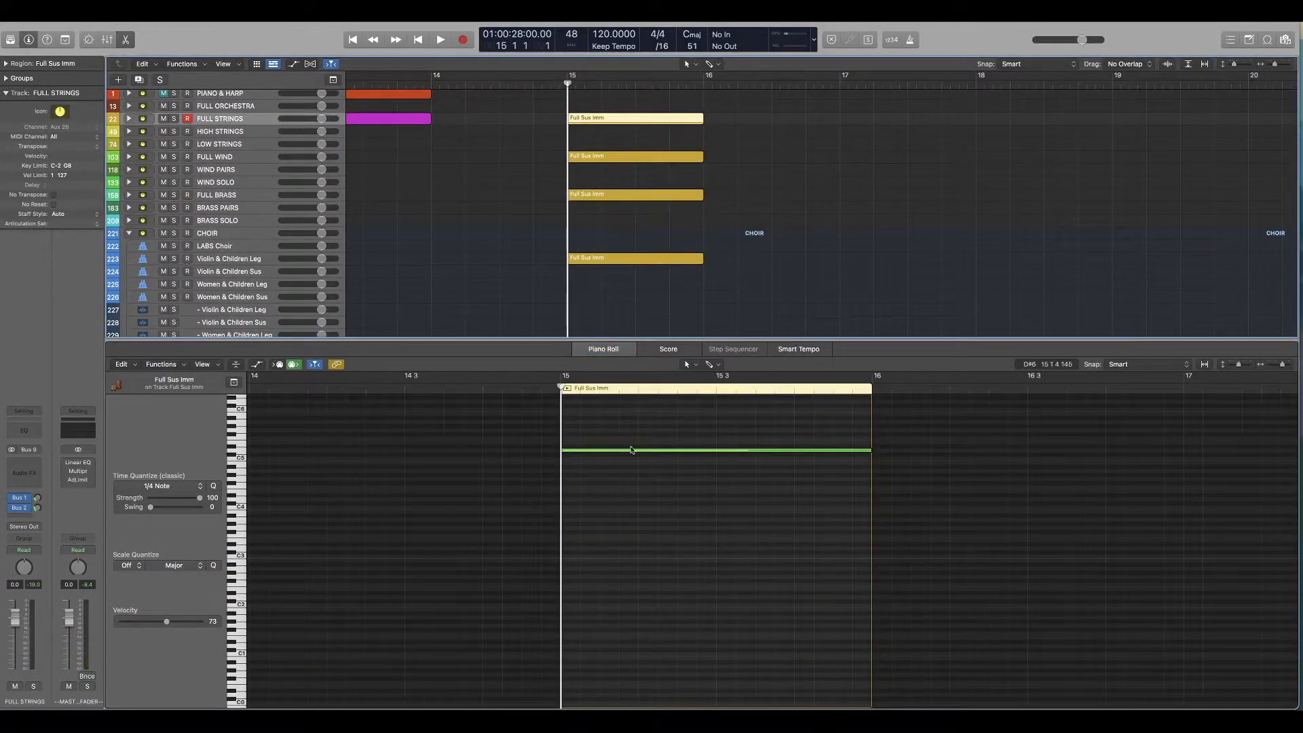
{"action": "left_click_drag", "start_coordinate": [606, 425], "coordinate": [577, 515]}
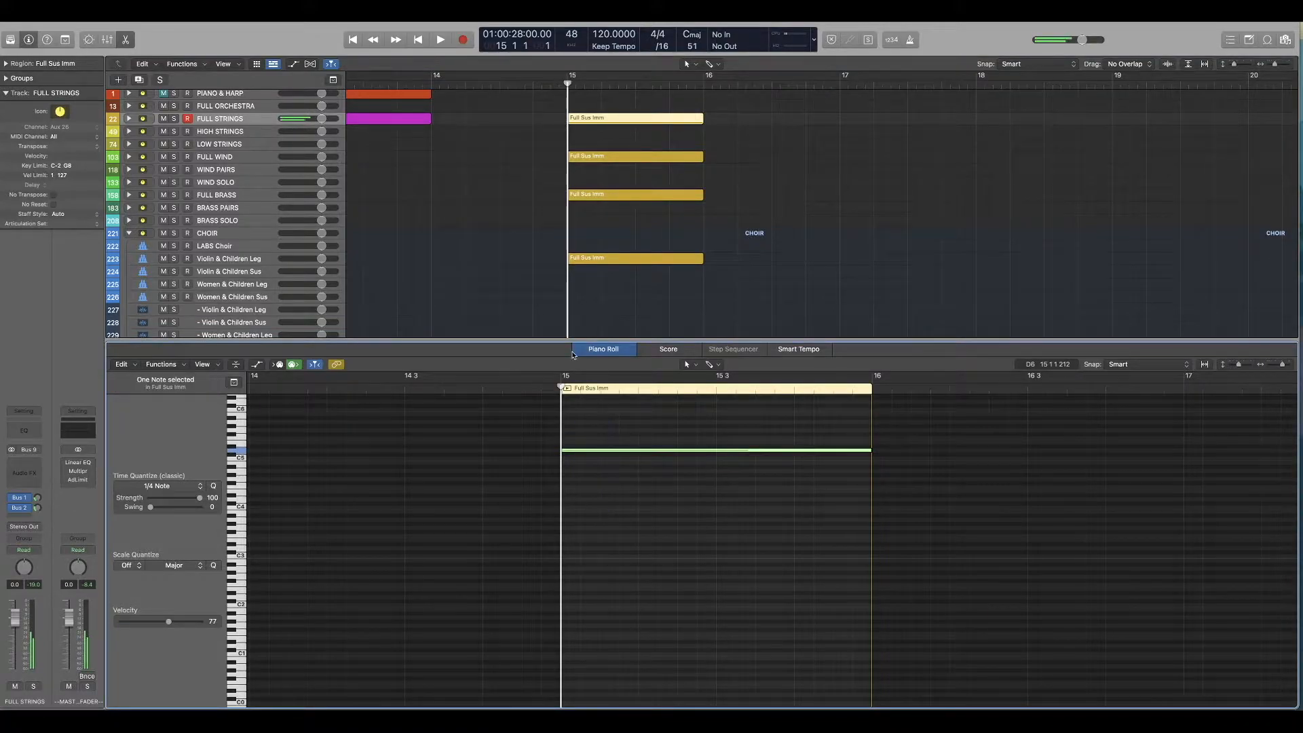
{"action": "left_click", "coordinate": [545, 182]}
Step: Color the bar 15 regions yellow for FULL STRINGS, green for FULL WIND, blue for FULL BRASS and turquoise for CHOIR
{"action": "left_click", "coordinate": [605, 119]}
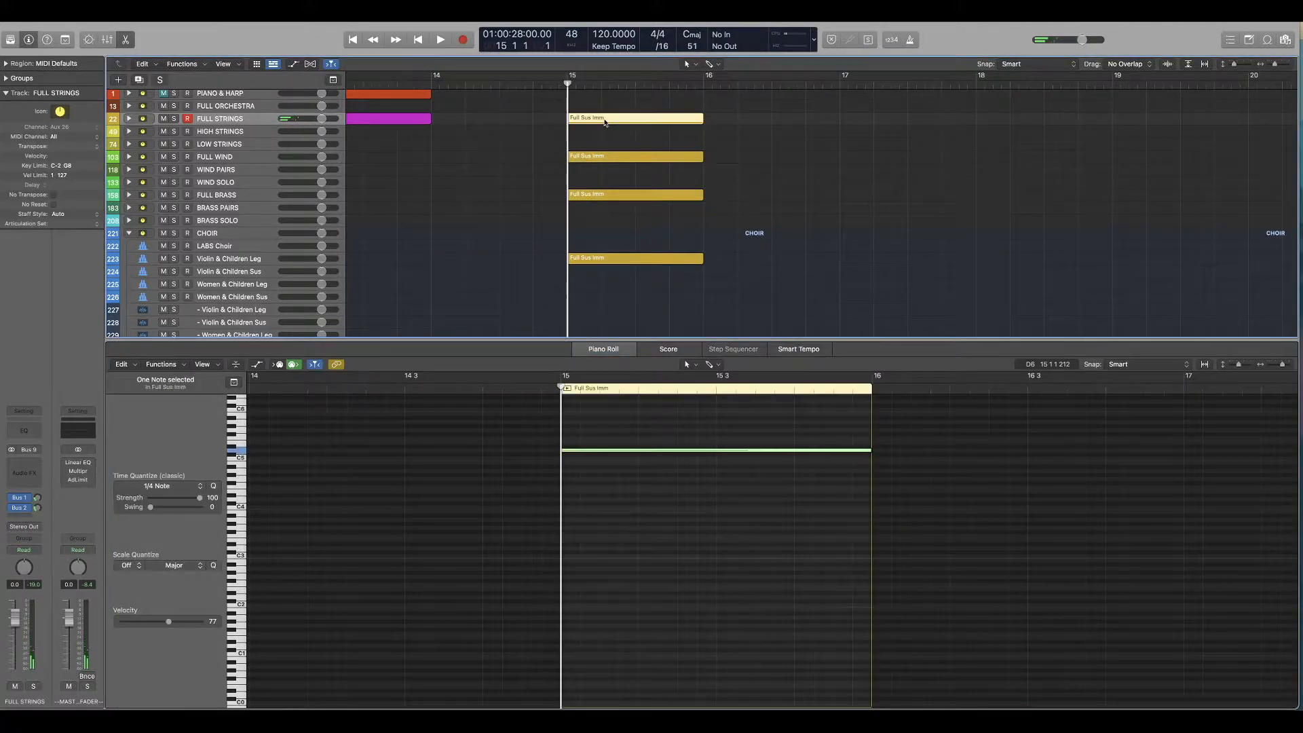
{"action": "key", "text": "alt+c"}
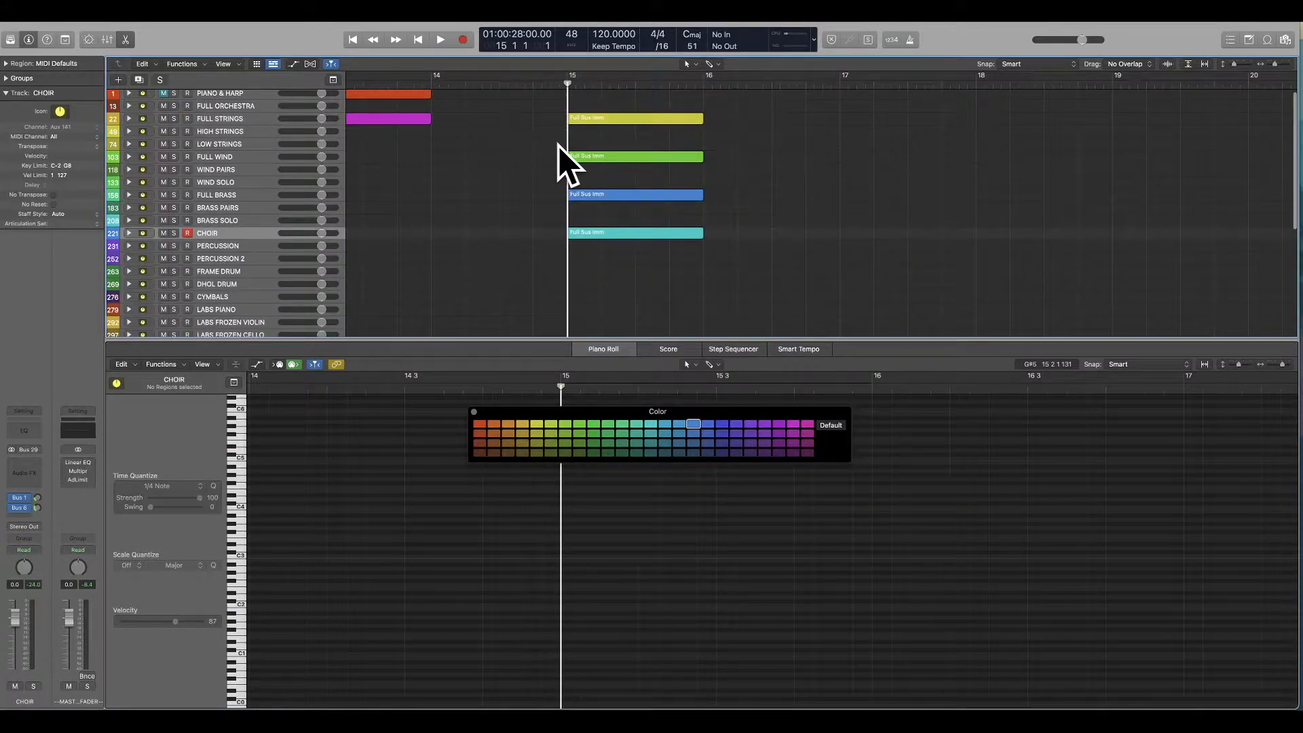
{"action": "left_click", "coordinate": [474, 412]}
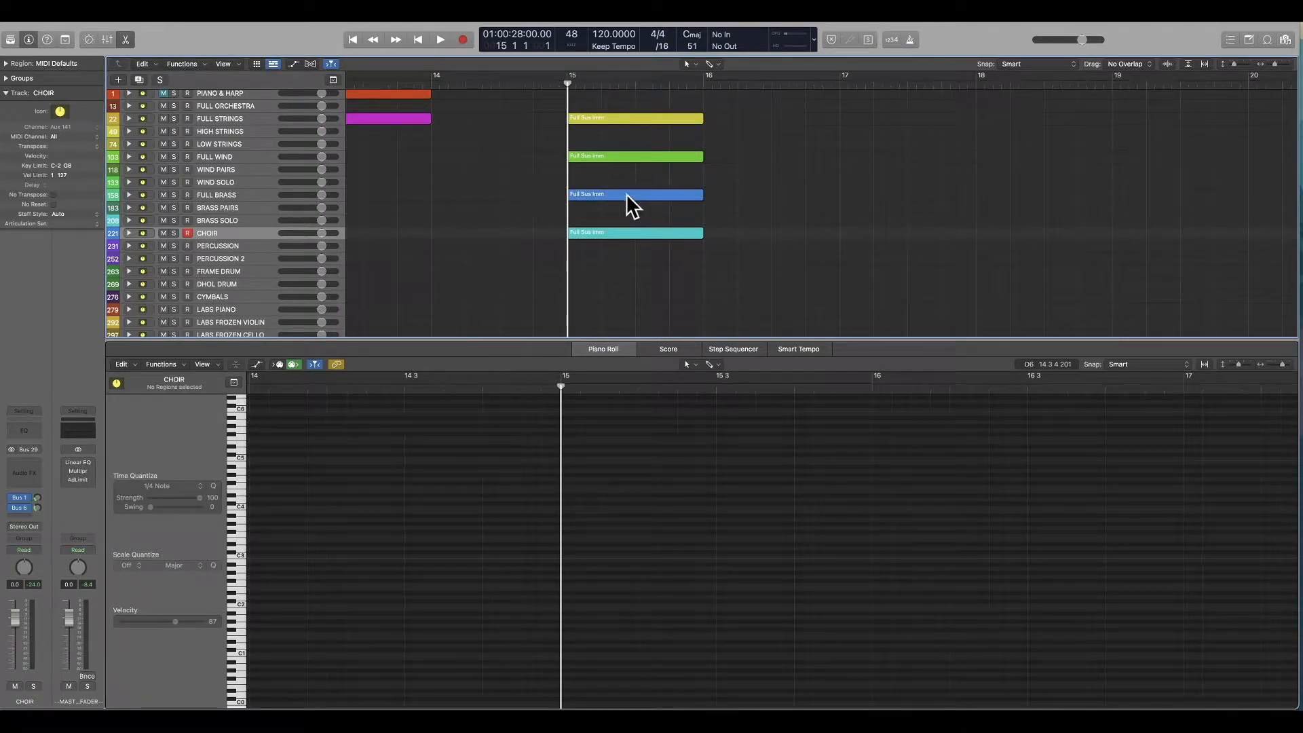
Step: Exchange the strings and brass parts in bar 15, placing the yellow region on FULL BRASS and the blue region on HIGH STRINGS
{"action": "left_click", "coordinate": [634, 120]}
{"action": "left_click", "coordinate": [129, 195]}
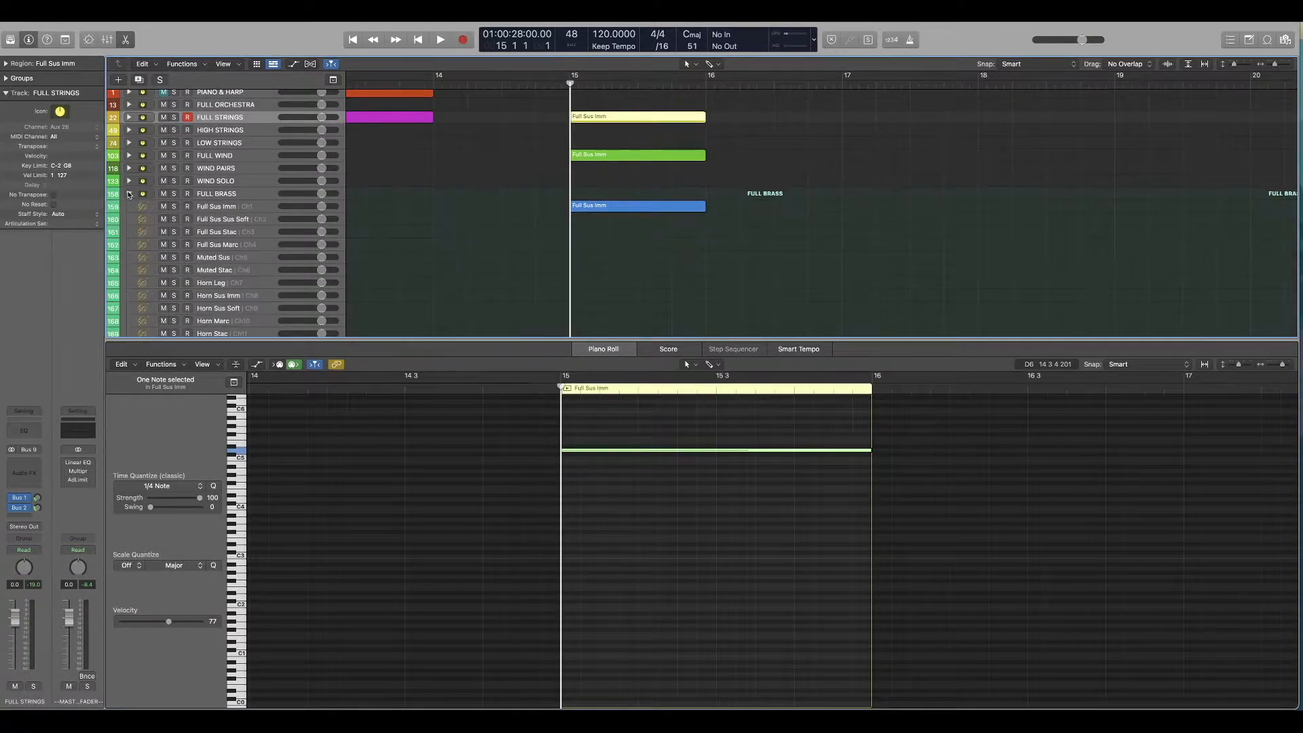
{"action": "left_click", "coordinate": [129, 118]}
Step: Play bar 15 twice with the exchanged HIGH STRINGS and FULL BRASS parts
{"action": "key", "text": "space"}
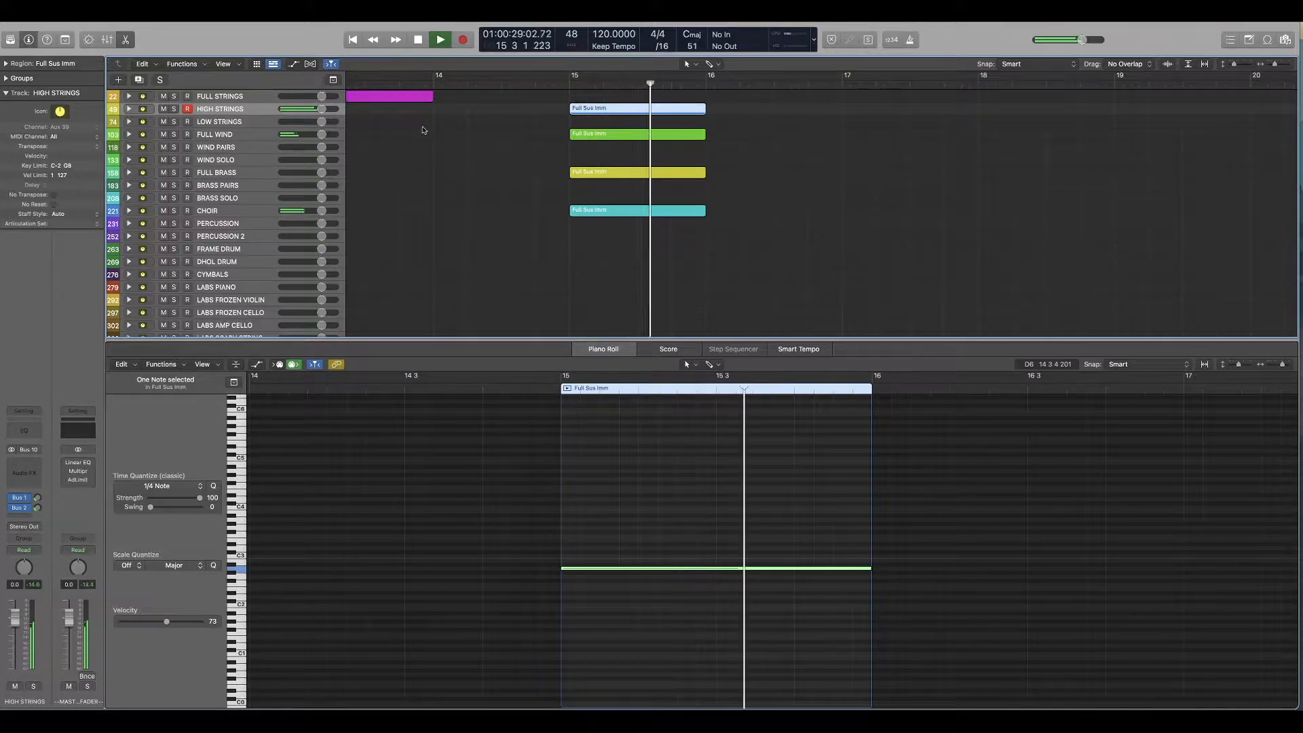
{"action": "key", "text": "space"}
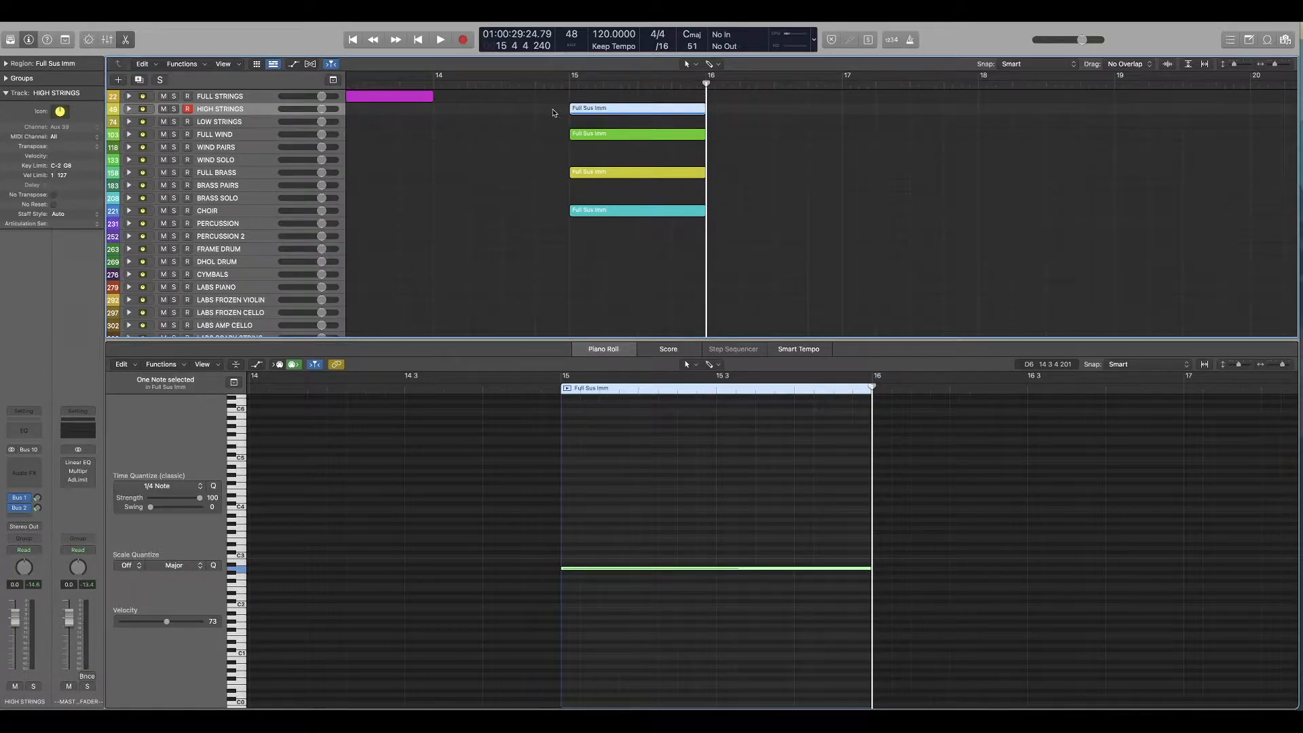
{"action": "key", "text": "space"}
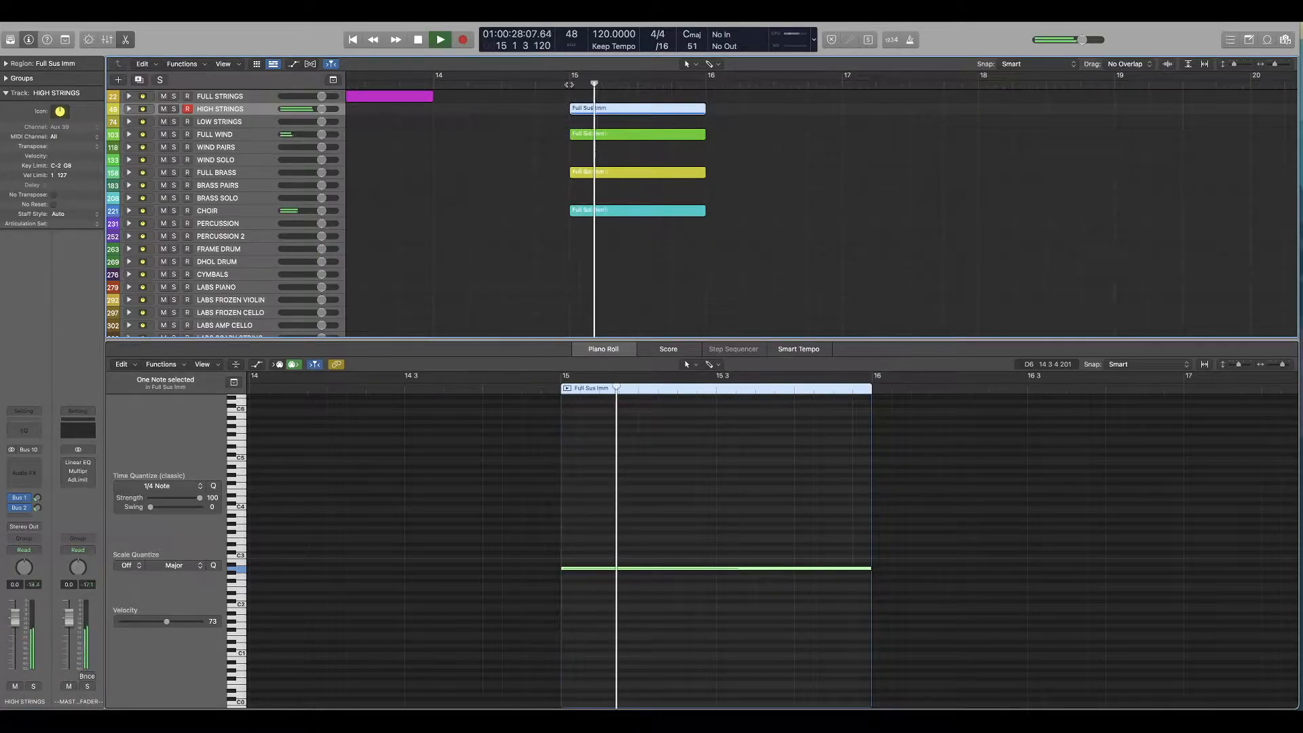
{"action": "key", "text": "space"}
Step: Copy the four bar 15 regions to bar 16 and cut the copied yellow region from FULL BRASS
{"action": "left_click_drag", "start_coordinate": [800, 263], "coordinate": [759, 112]}
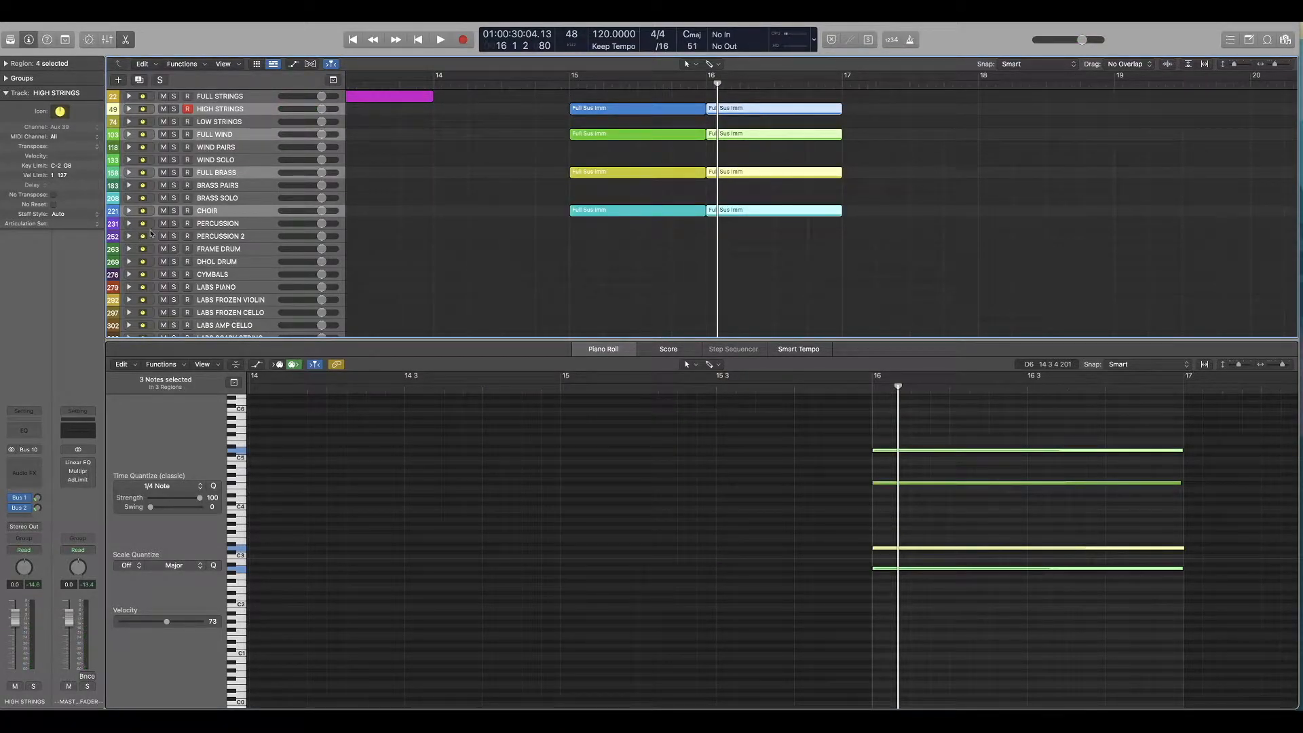
{"action": "left_click", "coordinate": [886, 175]}
{"action": "left_click", "coordinate": [747, 174]}
{"action": "key", "text": "super+x"}
{"action": "scroll", "coordinate": [129, 141], "scroll_direction": "down", "scroll_amount": 2}
{"action": "scroll", "coordinate": [129, 139], "scroll_direction": "up", "scroll_amount": 1}
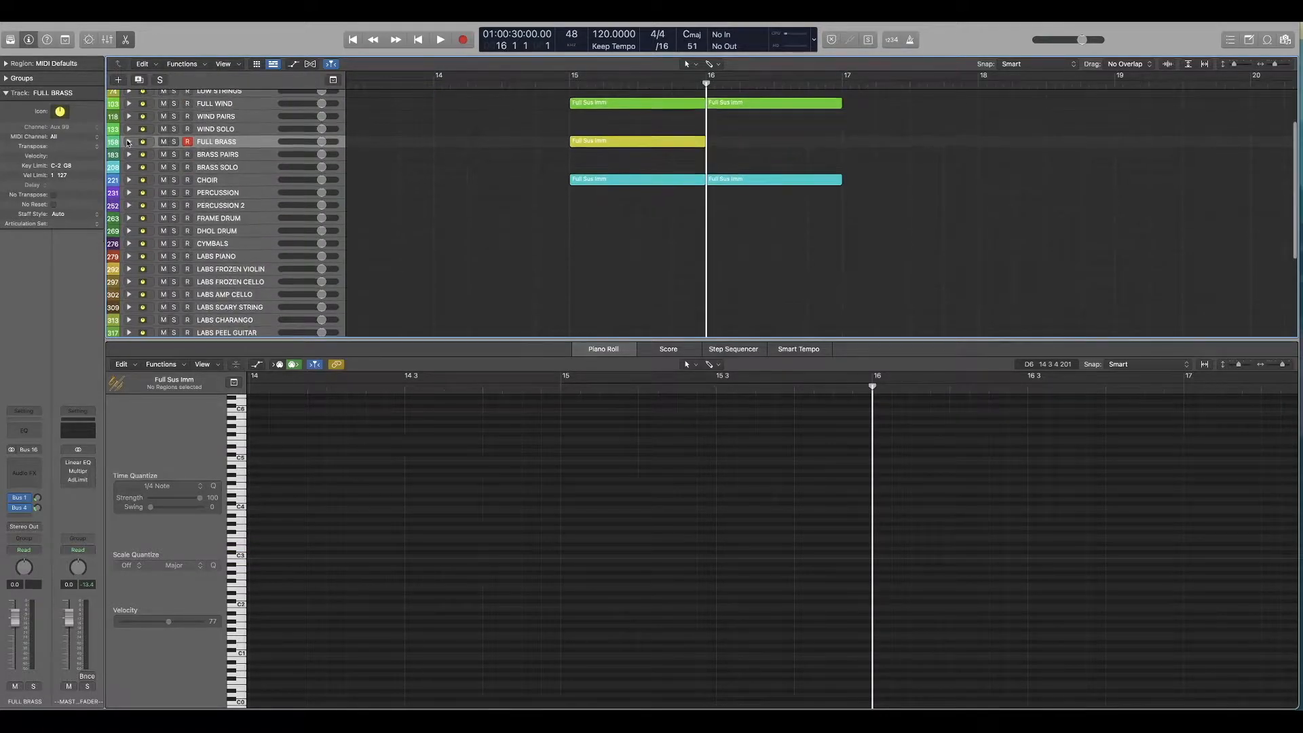
Step: Place the cut yellow region on FULL WIND's Full Sus subtrack in bar 16 and the green wind copy on FULL BRASS's Full Sus Imm
{"action": "left_click", "coordinate": [129, 118]}
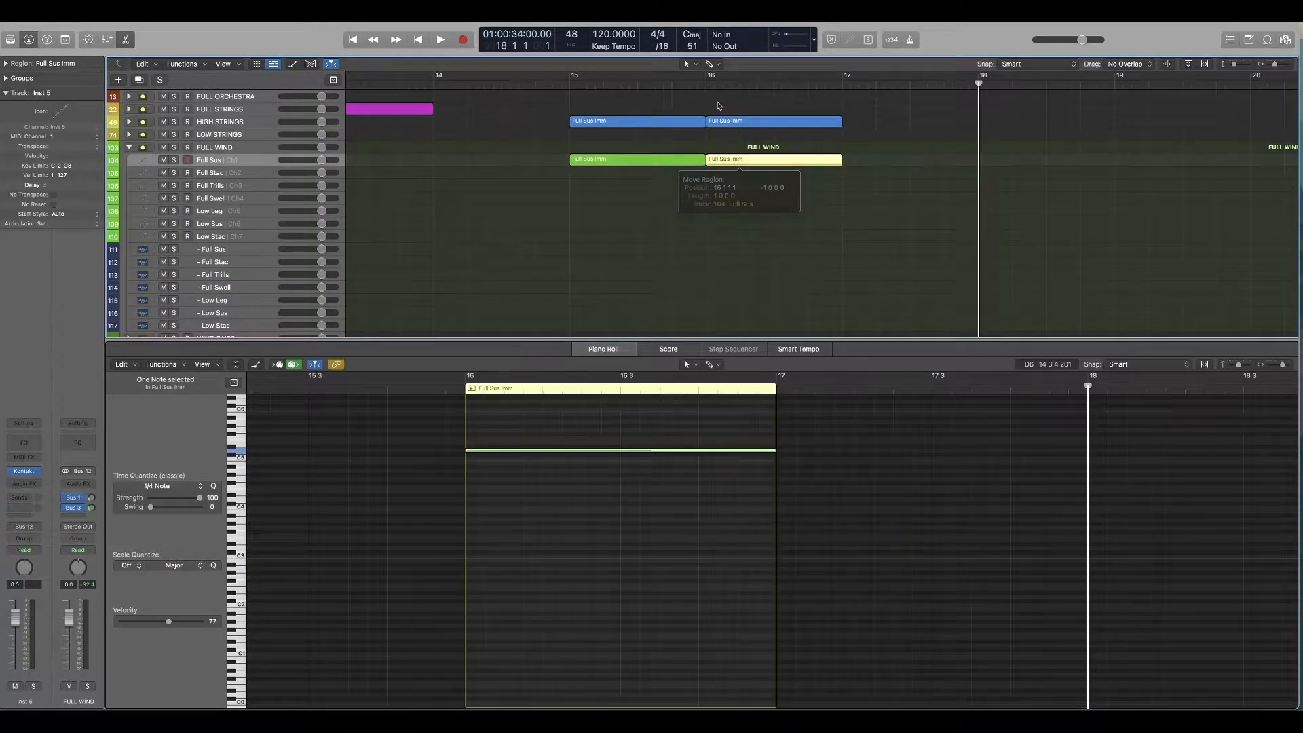
{"action": "left_click", "coordinate": [704, 84]}
{"action": "left_click", "coordinate": [130, 123]}
{"action": "left_click", "coordinate": [130, 123]}
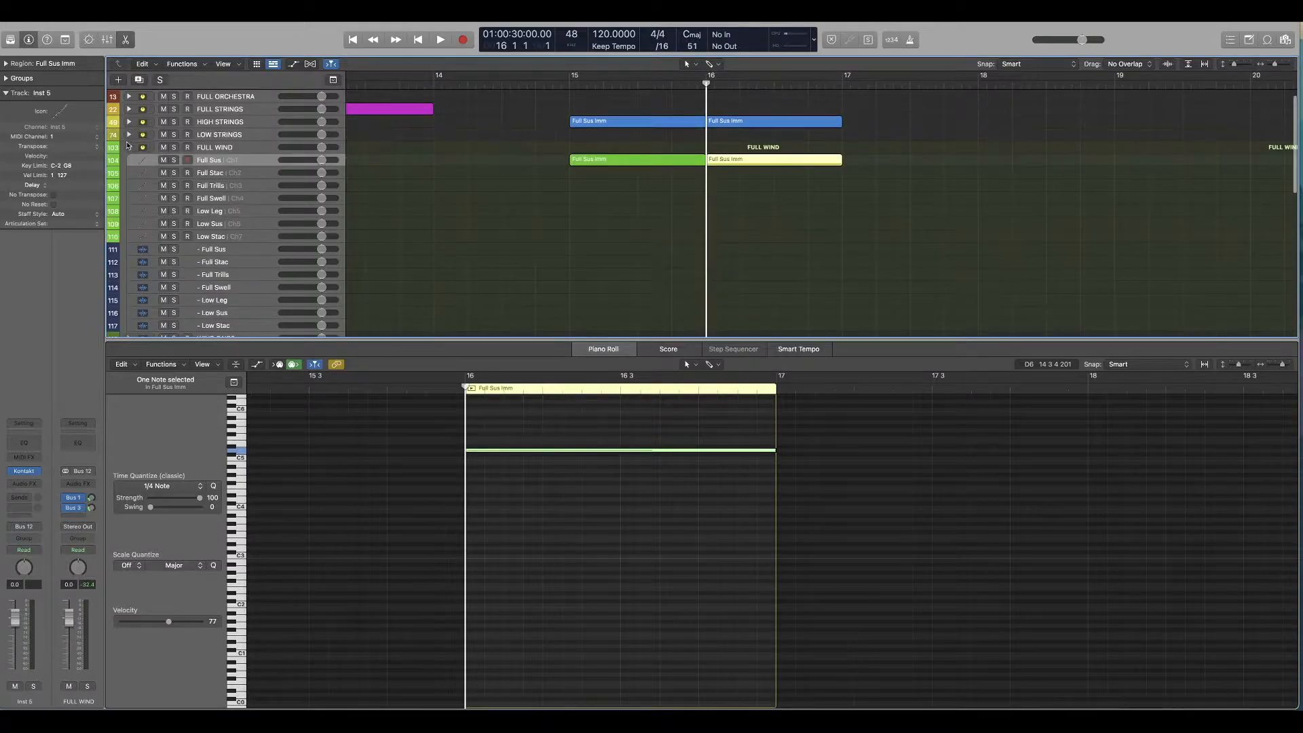
{"action": "left_click", "coordinate": [130, 150]}
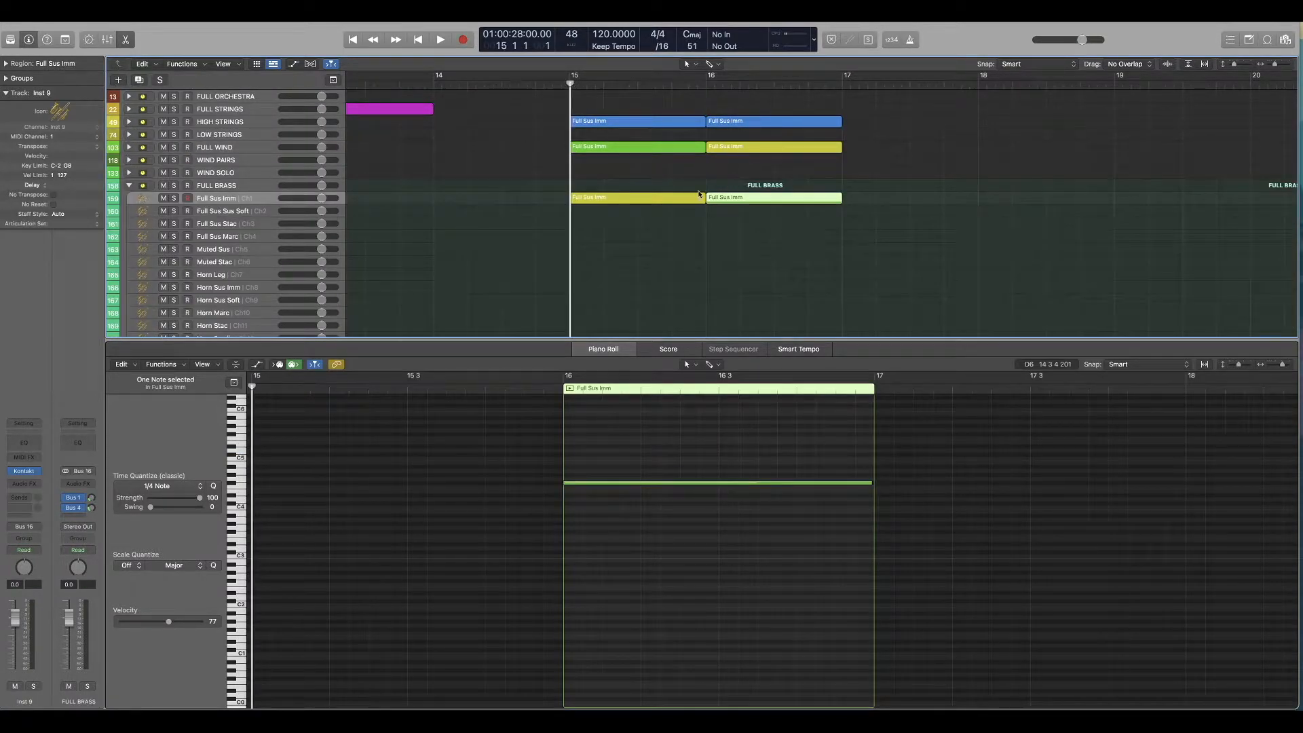
Step: Play bars 15 and 16 in sequence to compare the two wind and brass voicings
{"action": "scroll", "coordinate": [580, 206], "scroll_direction": "down", "scroll_amount": 1}
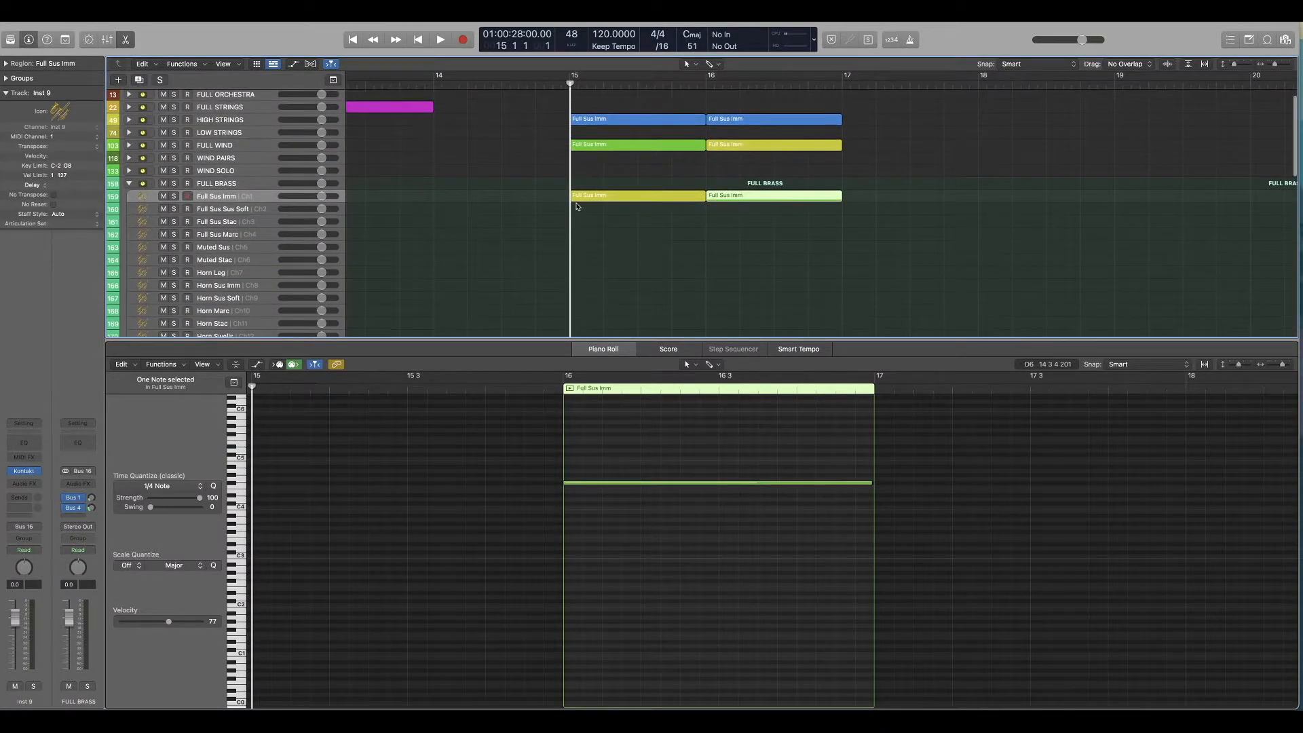
{"action": "key", "text": "space"}
{"action": "scroll", "coordinate": [573, 203], "scroll_direction": "down", "scroll_amount": 2}
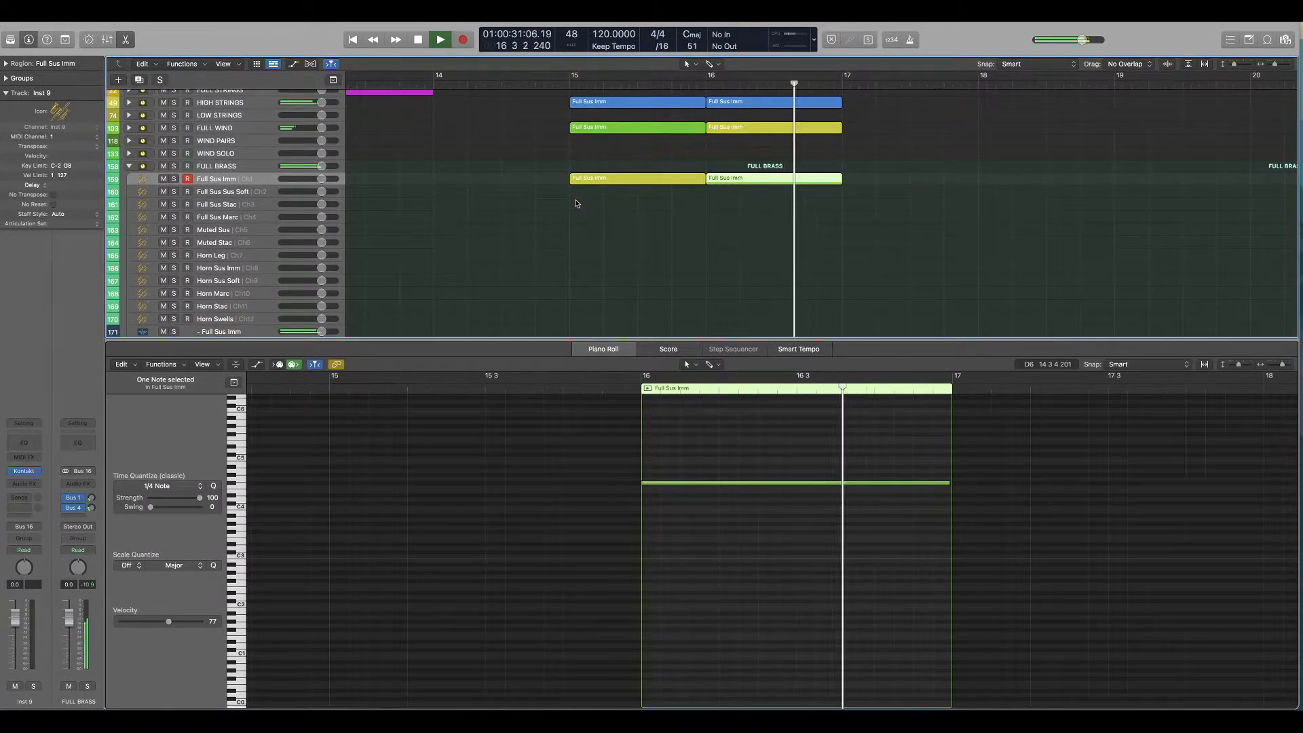
{"action": "scroll", "coordinate": [575, 202], "scroll_direction": "down", "scroll_amount": 3}
{"action": "key", "text": "space"}
{"action": "scroll", "coordinate": [575, 202], "scroll_direction": "up", "scroll_amount": 3}
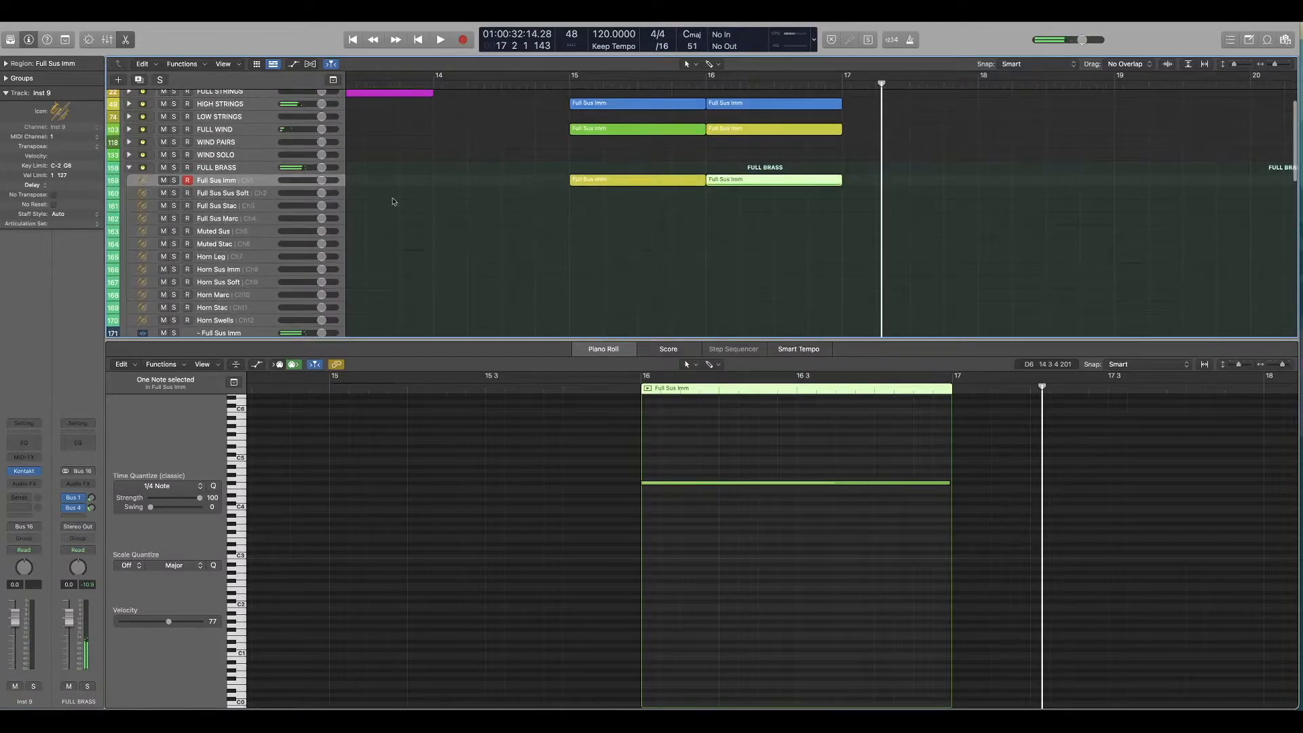
Step: Collapse the FULL BRASS stack and return the playhead to the start of bar 15
{"action": "left_click", "coordinate": [128, 168]}
{"action": "scroll", "coordinate": [645, 211], "scroll_direction": "up", "scroll_amount": 1}
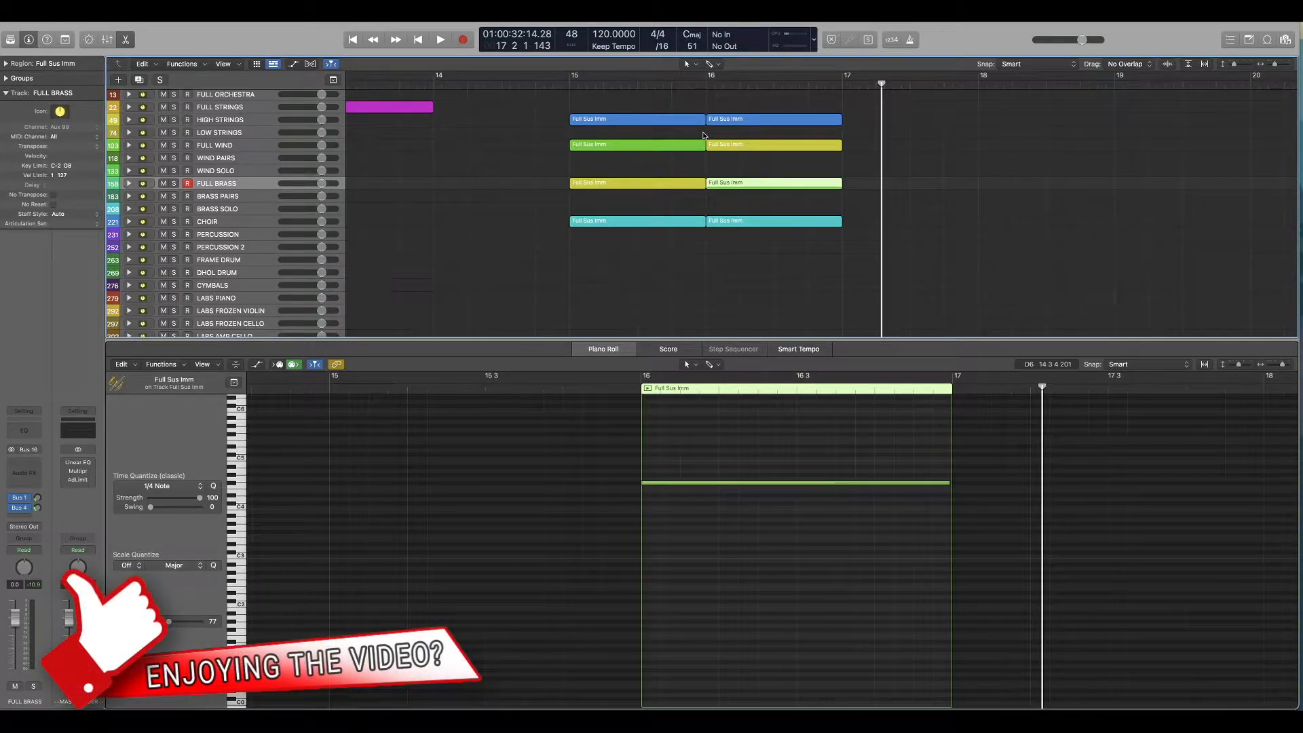
{"action": "left_click", "coordinate": [569, 84]}
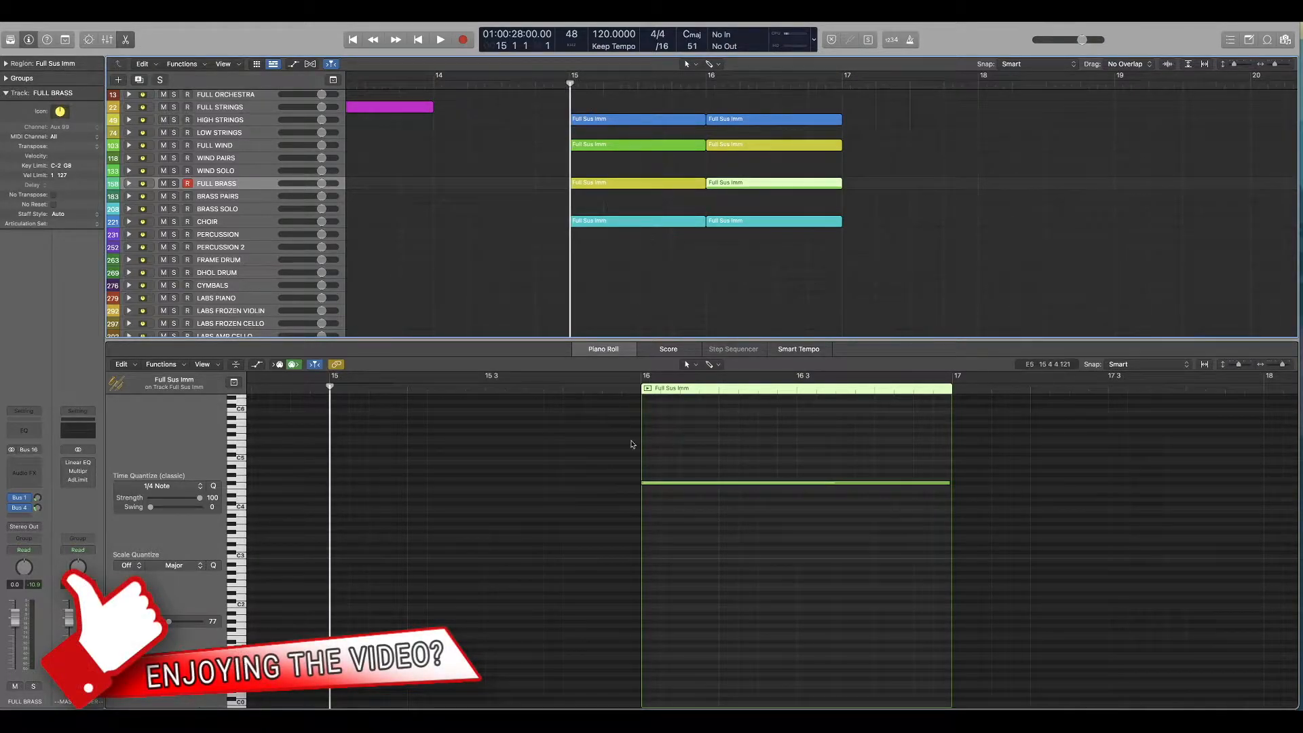
Step: Inspect how the chord's notes are shared by selecting the bar 15 regions and their notes, and all eight regions of bars 15 and 16
{"action": "left_click_drag", "start_coordinate": [528, 102], "coordinate": [580, 234]}
{"action": "scroll", "coordinate": [533, 446], "scroll_direction": "up", "scroll_amount": 1}
{"action": "left_click_drag", "start_coordinate": [529, 426], "coordinate": [393, 483]}
{"action": "left_click_drag", "start_coordinate": [472, 486], "coordinate": [386, 536]}
{"action": "left_click_drag", "start_coordinate": [520, 548], "coordinate": [400, 569]}
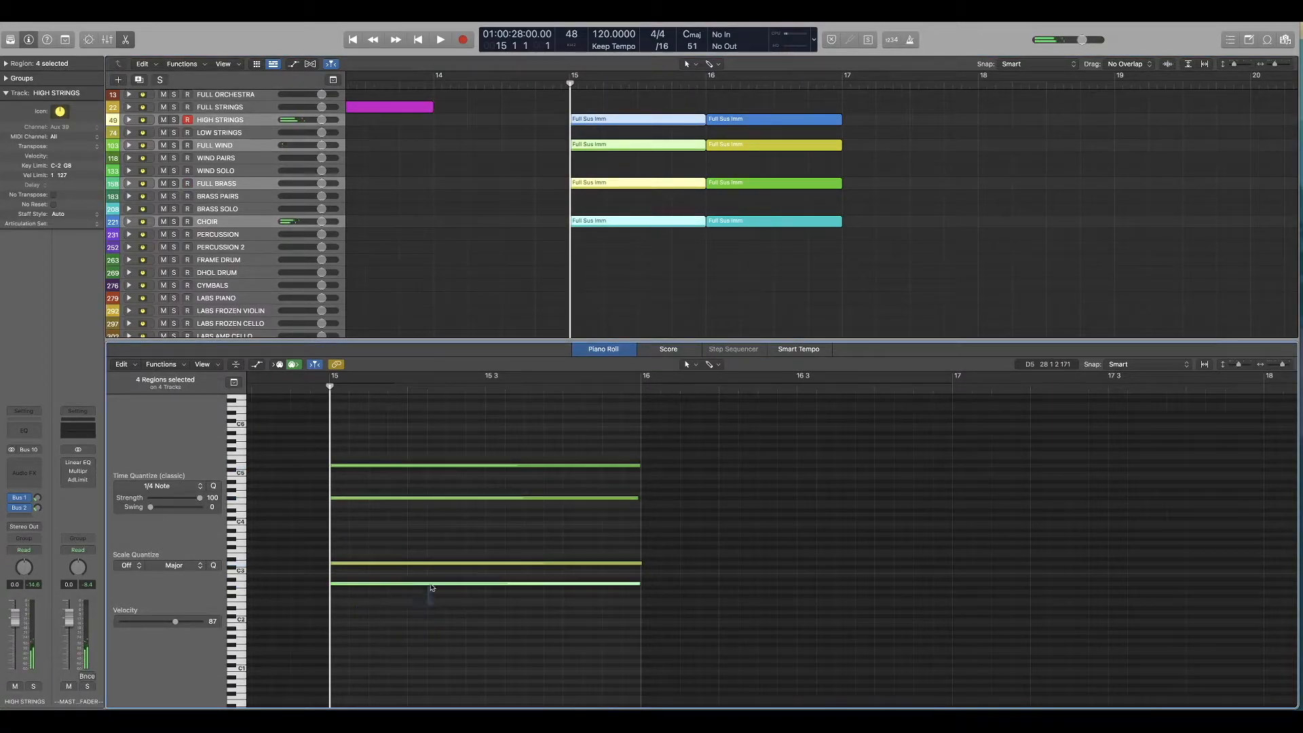
{"action": "left_click_drag", "start_coordinate": [828, 292], "coordinate": [588, 113]}
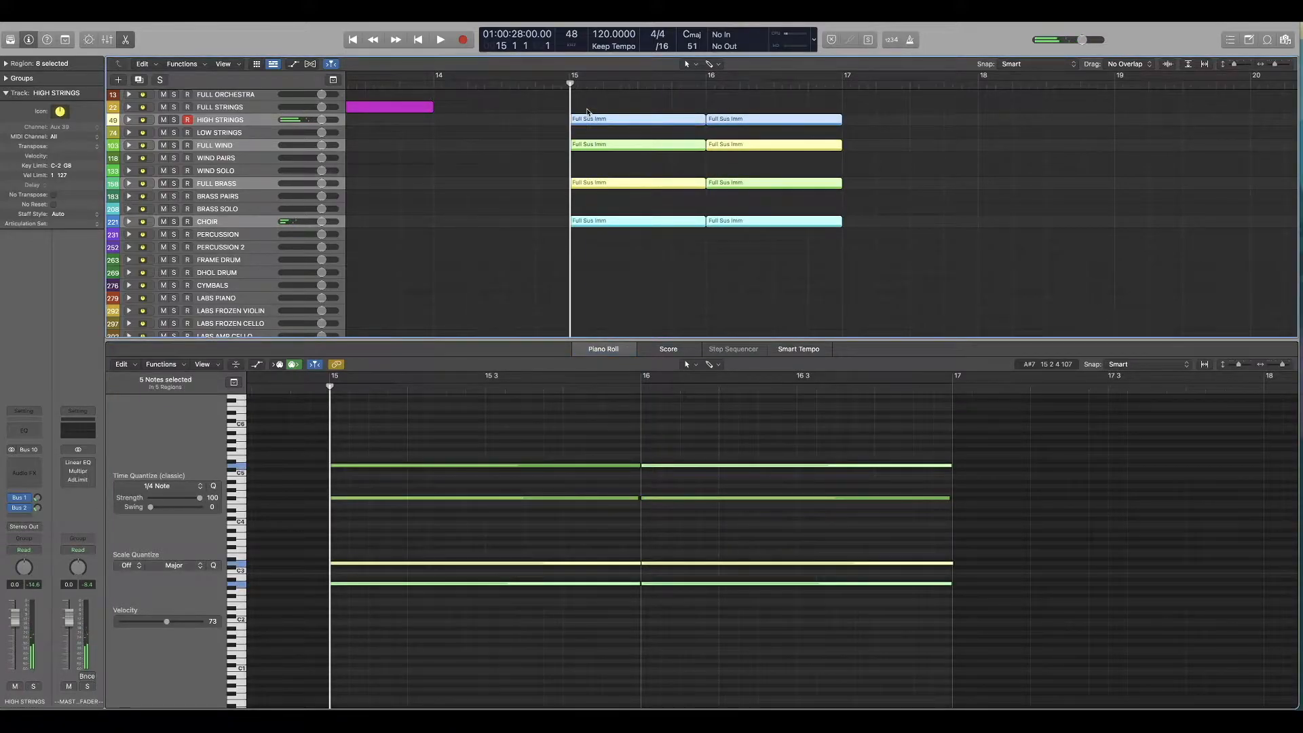
Step: Return to the project start, show the Steinway D region on FULL STRINGS and play its opening
{"action": "key", "text": "Return"}
{"action": "scroll", "coordinate": [158, 135], "scroll_direction": "up", "scroll_amount": 1}
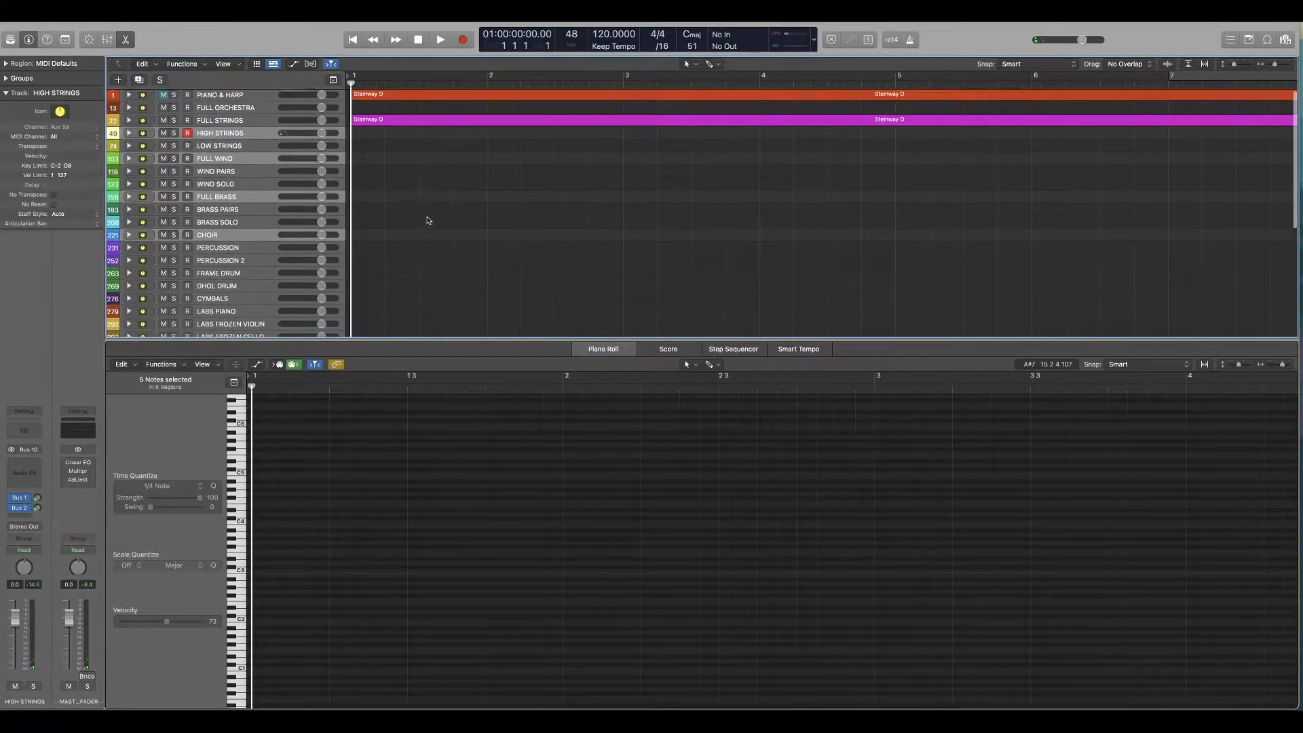
{"action": "left_click", "coordinate": [214, 122]}
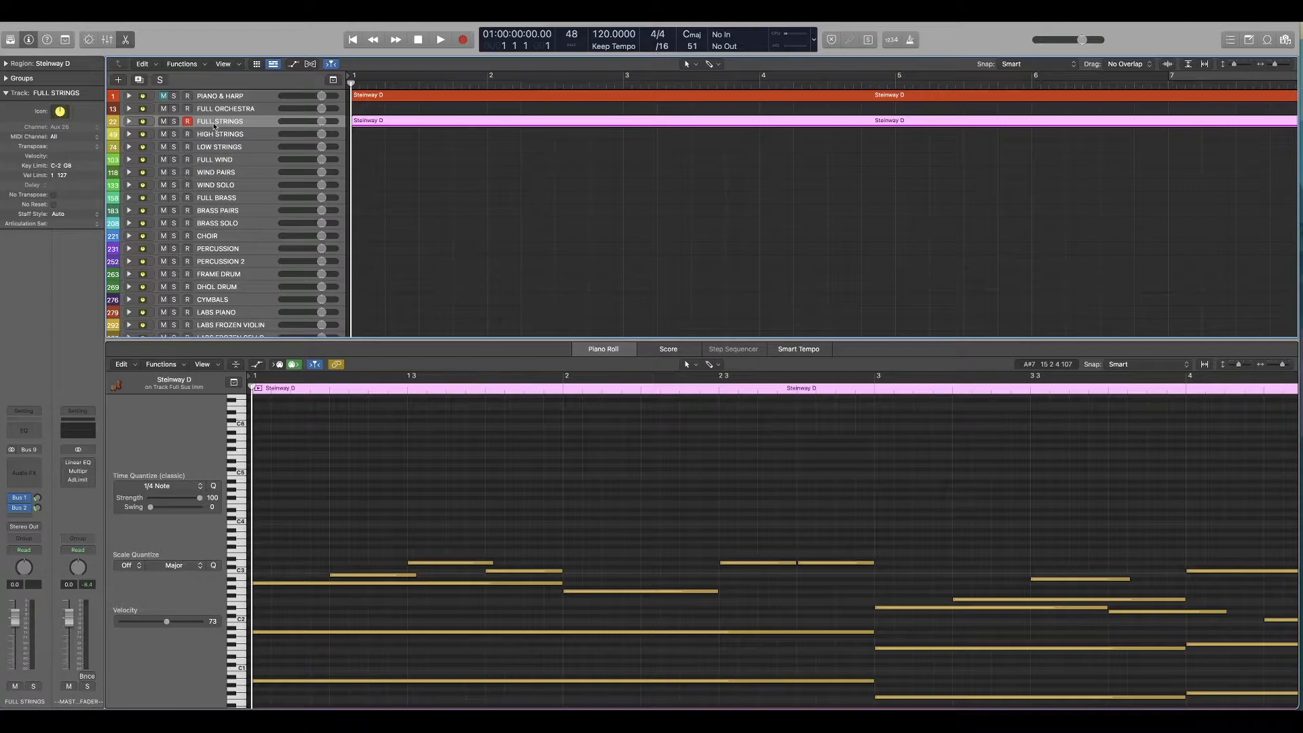
{"action": "key", "text": "space"}
{"action": "scroll", "coordinate": [473, 531], "scroll_direction": "down", "scroll_amount": 1}
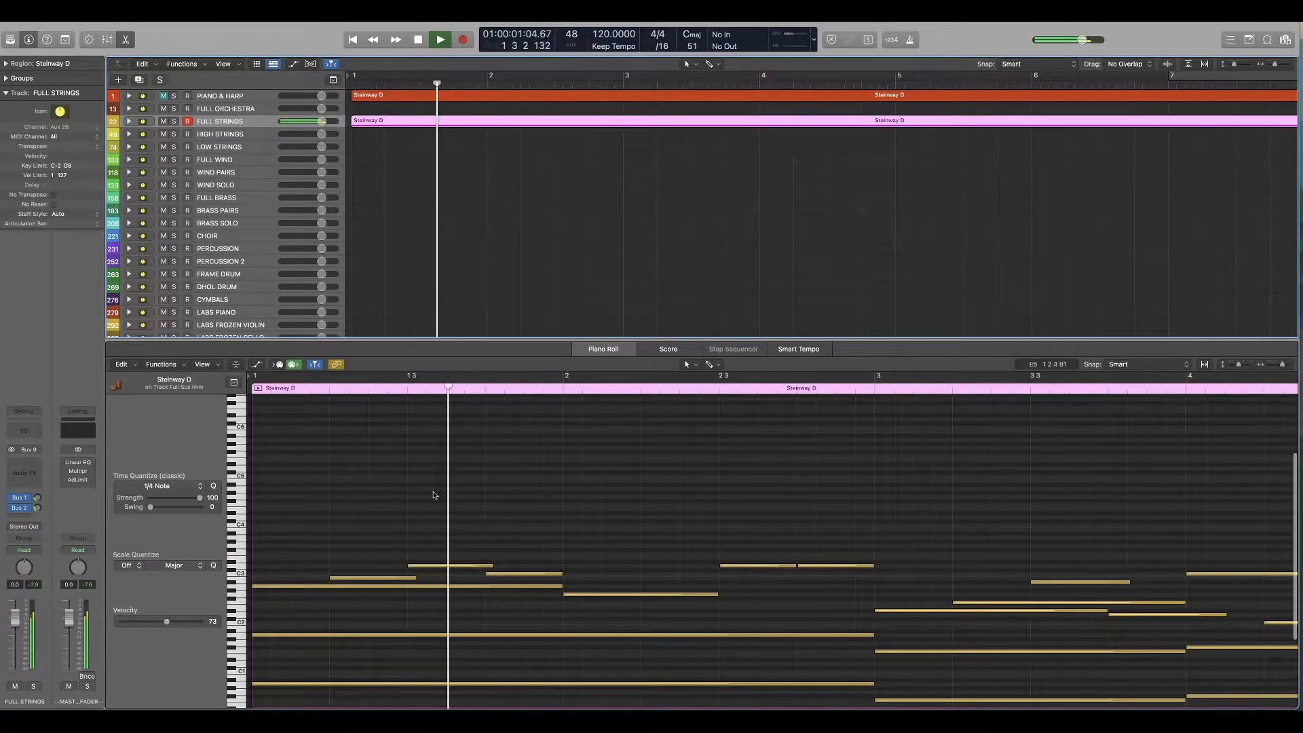
{"action": "key", "text": "space"}
{"action": "scroll", "coordinate": [475, 528], "scroll_direction": "down", "scroll_amount": 4}
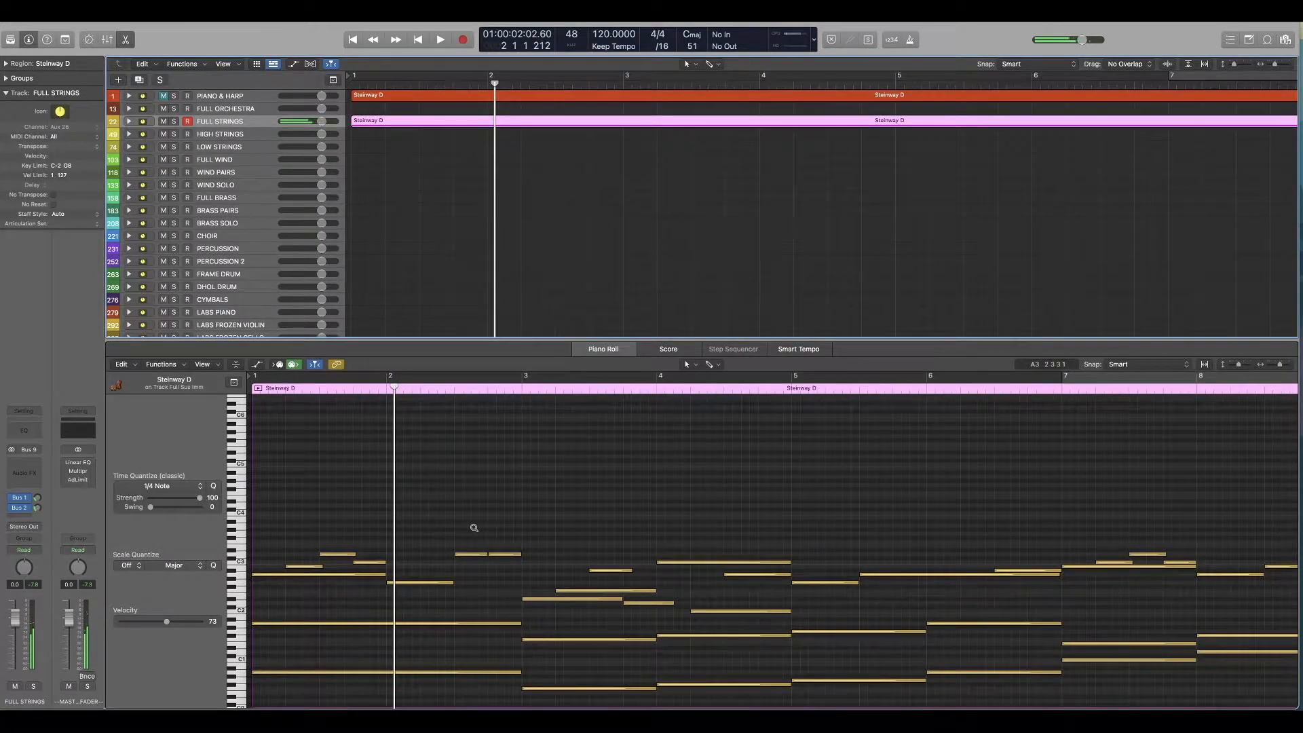
Step: Examine the notes of the FULL STRINGS region and select the two sustained bass notes in bars 1 and 2
{"action": "scroll", "coordinate": [474, 528], "scroll_direction": "up", "scroll_amount": 3}
{"action": "scroll", "coordinate": [475, 528], "scroll_direction": "down", "scroll_amount": 4}
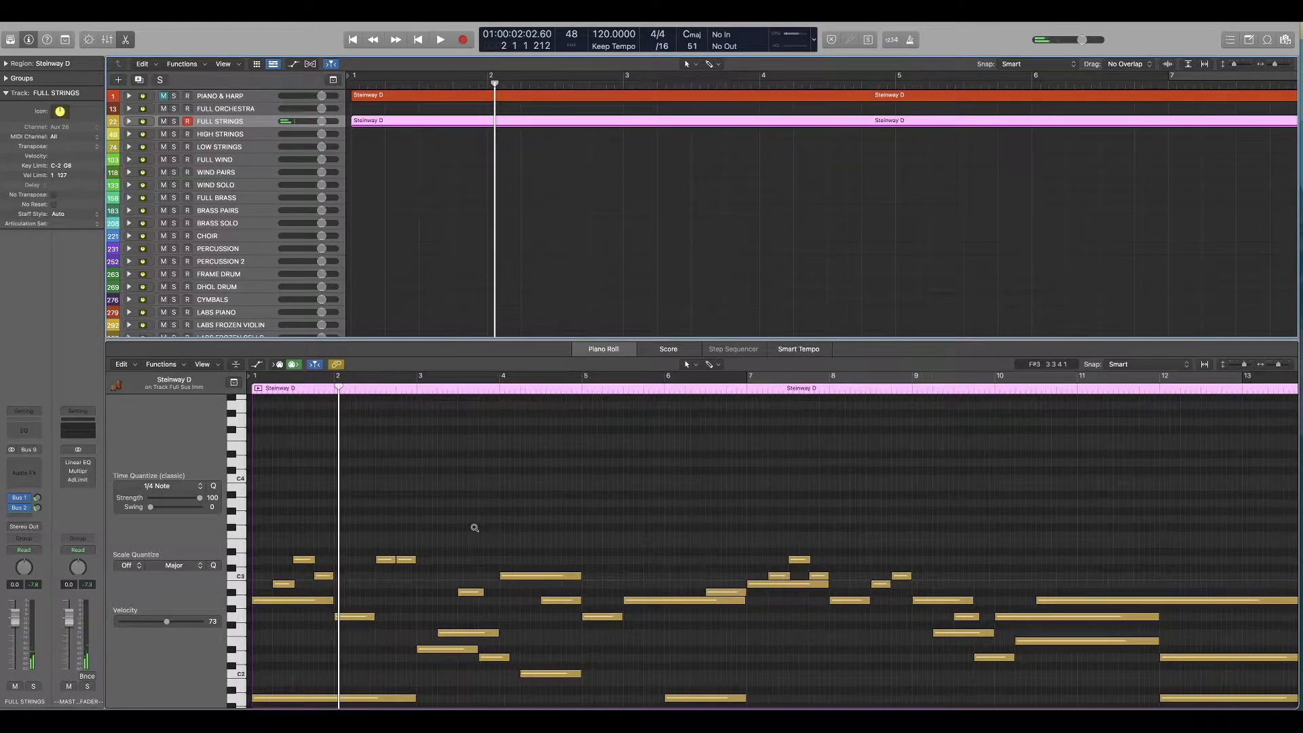
{"action": "scroll", "coordinate": [474, 528], "scroll_direction": "down", "scroll_amount": 5}
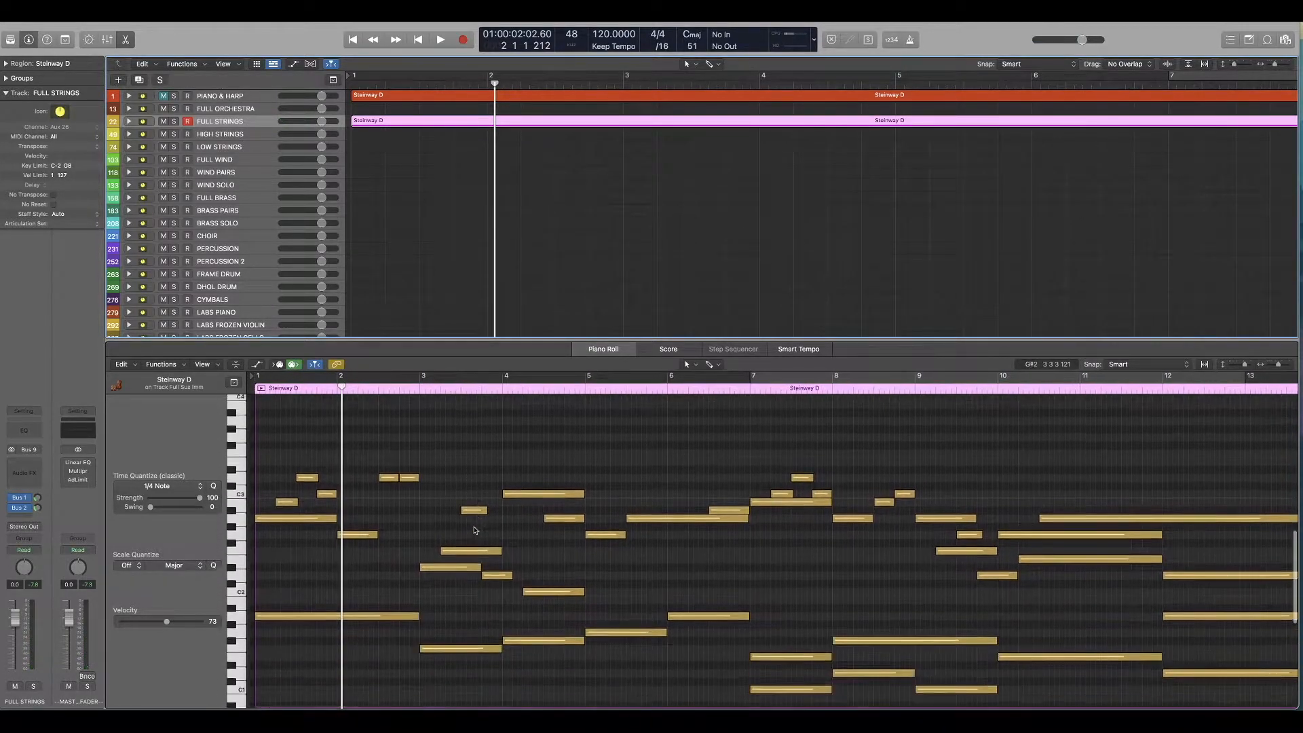
{"action": "scroll", "coordinate": [475, 530], "scroll_direction": "down", "scroll_amount": 3}
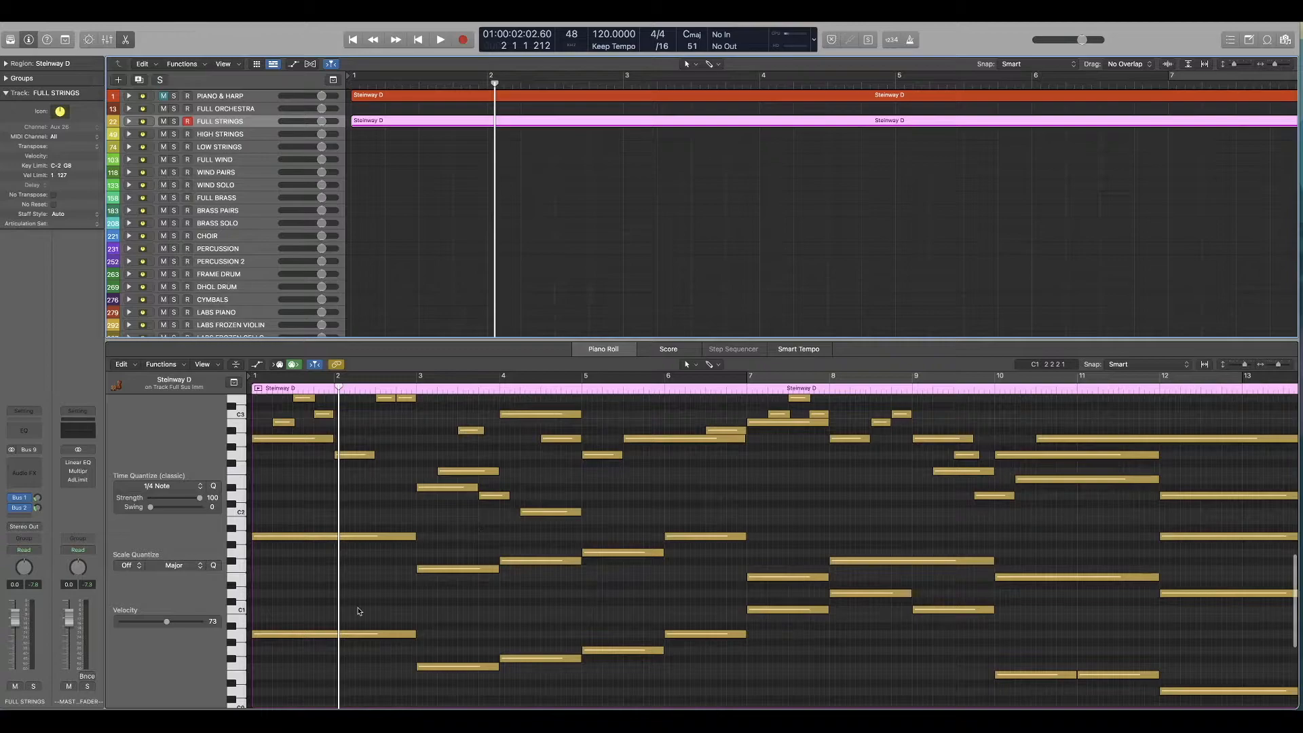
{"action": "scroll", "coordinate": [658, 490], "scroll_direction": "up", "scroll_amount": 1}
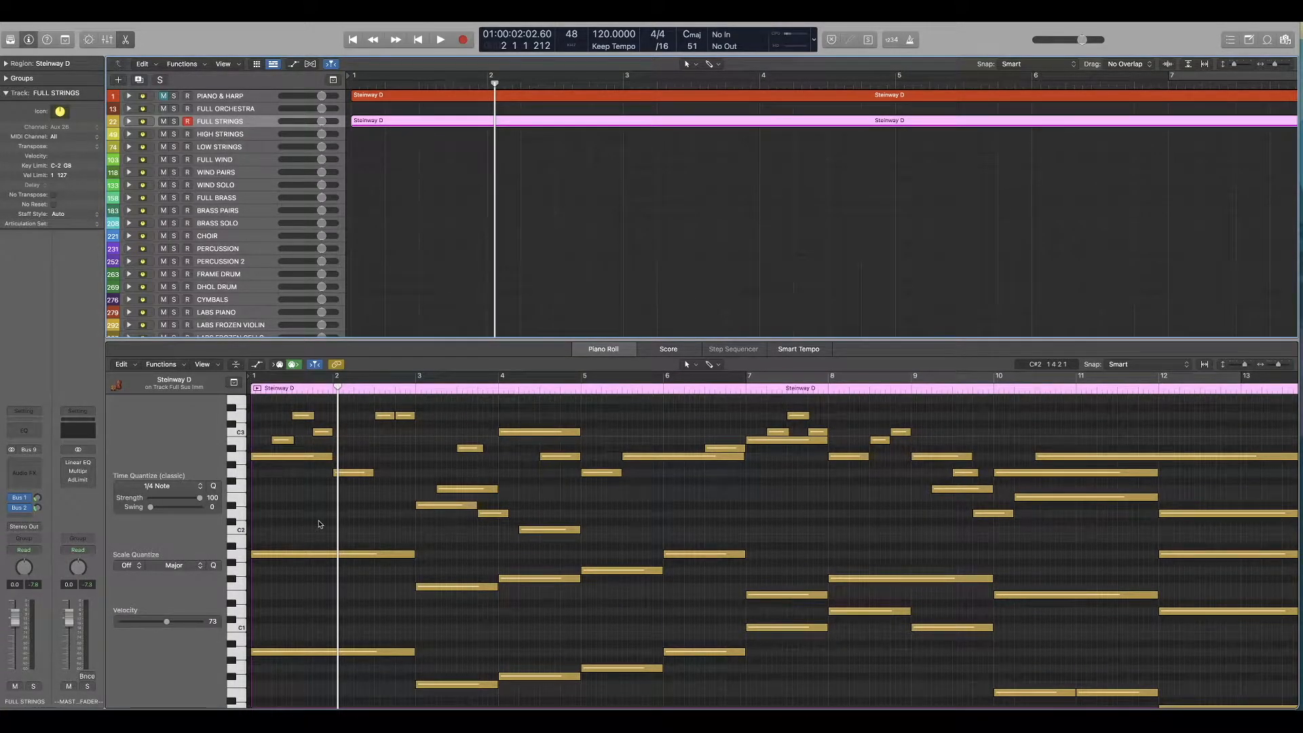
{"action": "left_click_drag", "start_coordinate": [358, 596], "coordinate": [285, 689]}
{"action": "left_click_drag", "start_coordinate": [368, 514], "coordinate": [285, 695]}
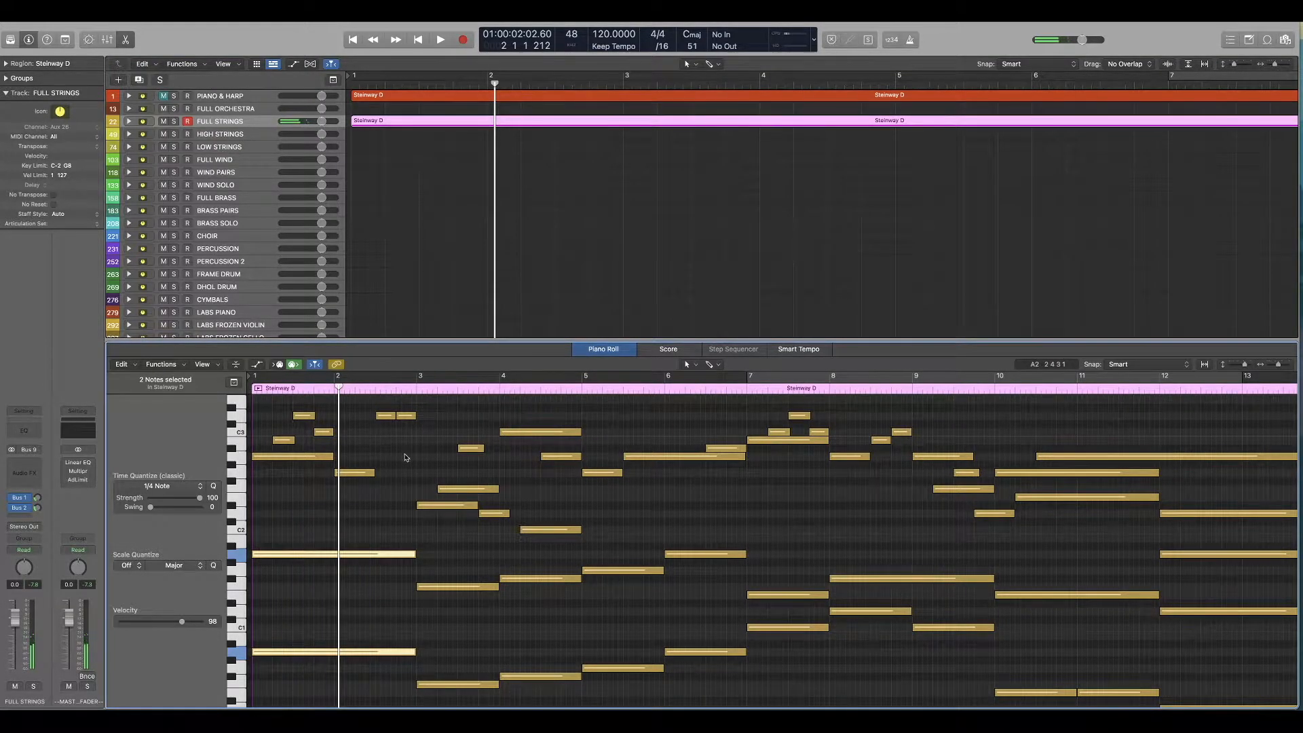
Step: Raise the five short melody notes in bars 1 and 2 by an octave and play the opening from the start
{"action": "scroll", "coordinate": [406, 455], "scroll_direction": "up", "scroll_amount": 1}
{"action": "left_click_drag", "start_coordinate": [412, 403], "coordinate": [280, 483]}
{"action": "scroll", "coordinate": [301, 501], "scroll_direction": "up", "scroll_amount": 4}
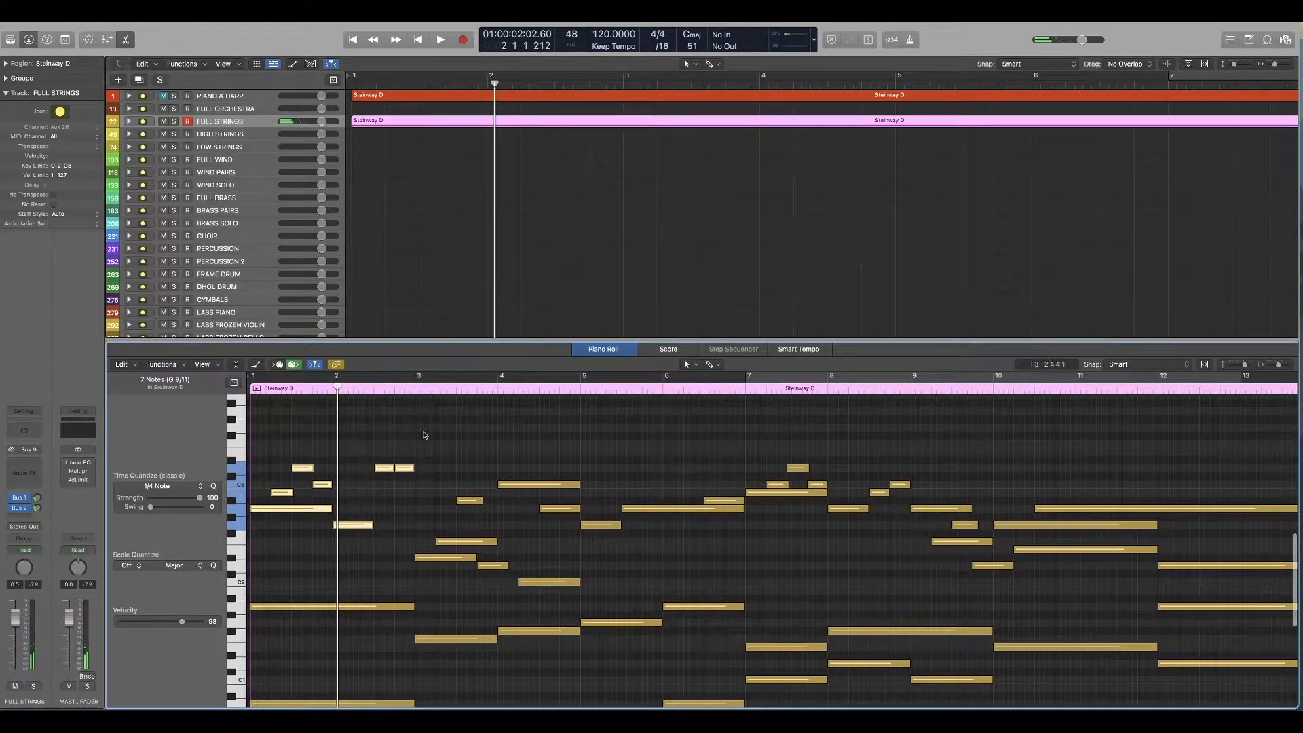
{"action": "left_click_drag", "start_coordinate": [424, 427], "coordinate": [267, 496]}
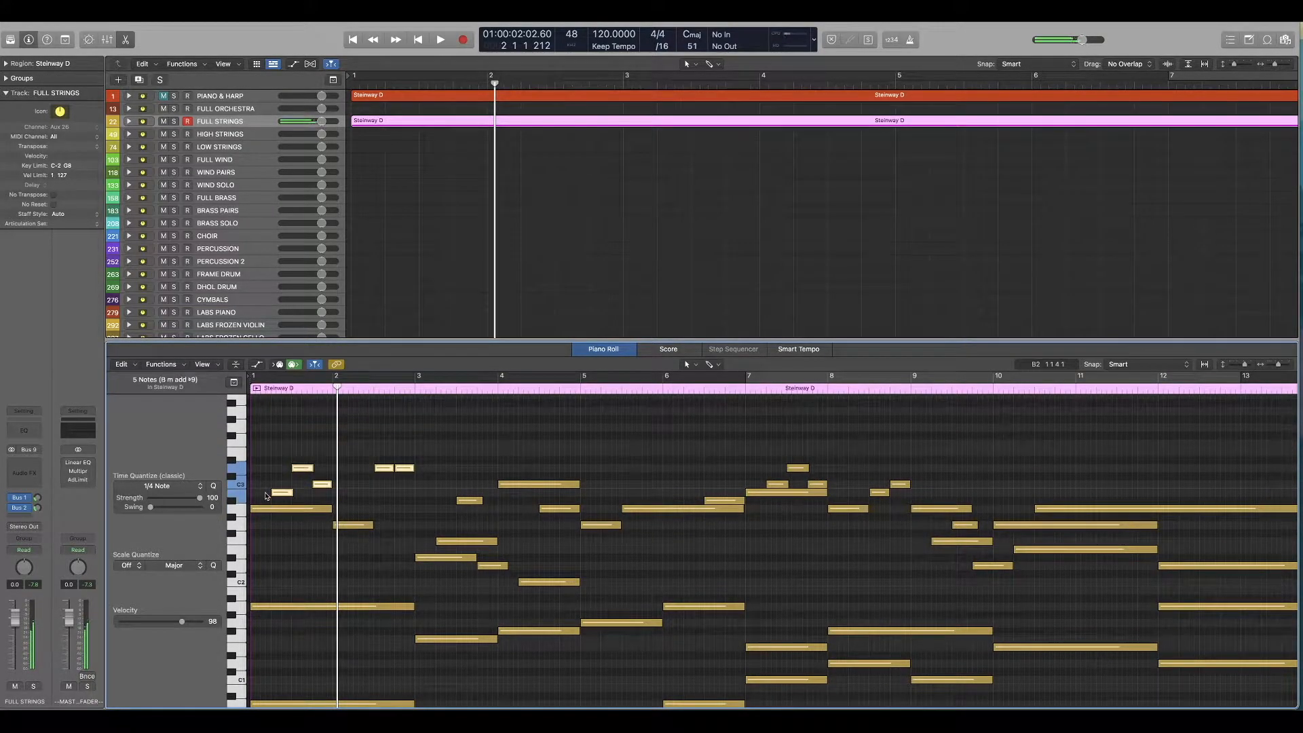
{"action": "key", "text": "alt+shift+Up"}
{"action": "key", "text": "Return"}
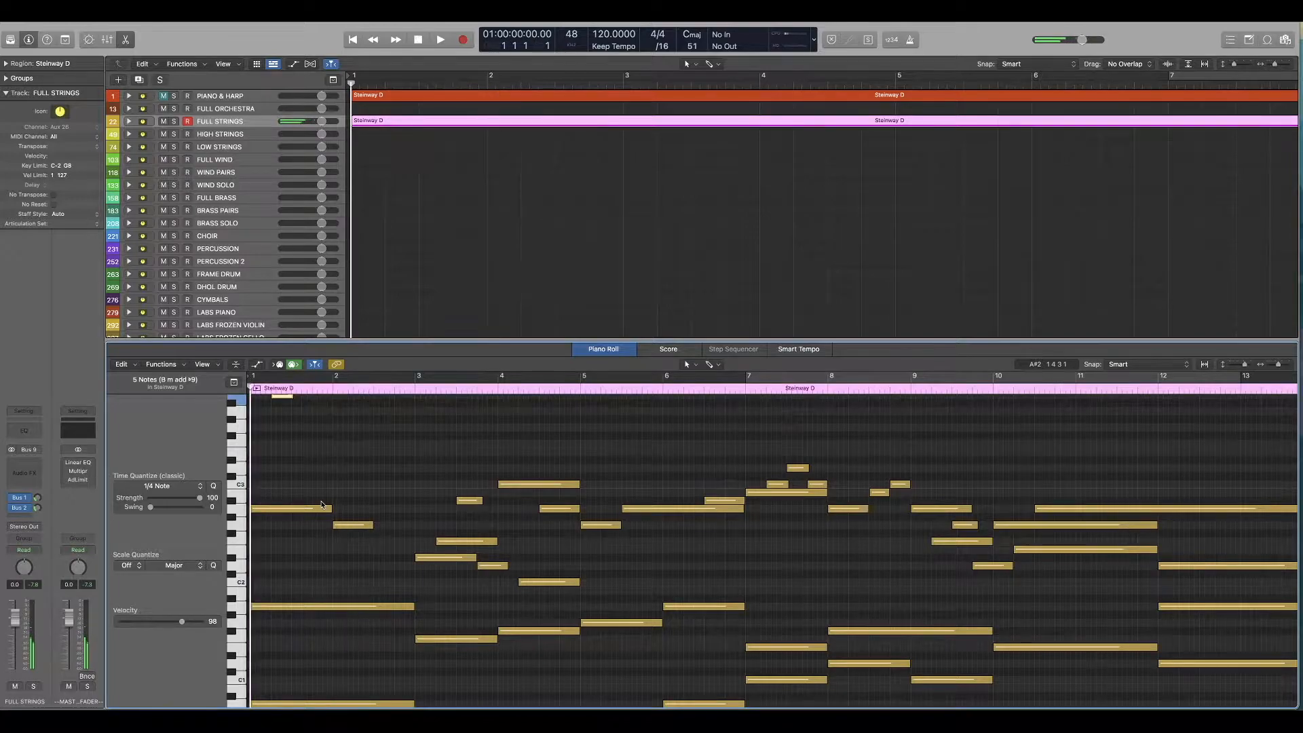
{"action": "key", "text": "space"}
{"action": "scroll", "coordinate": [322, 504], "scroll_direction": "up", "scroll_amount": 3}
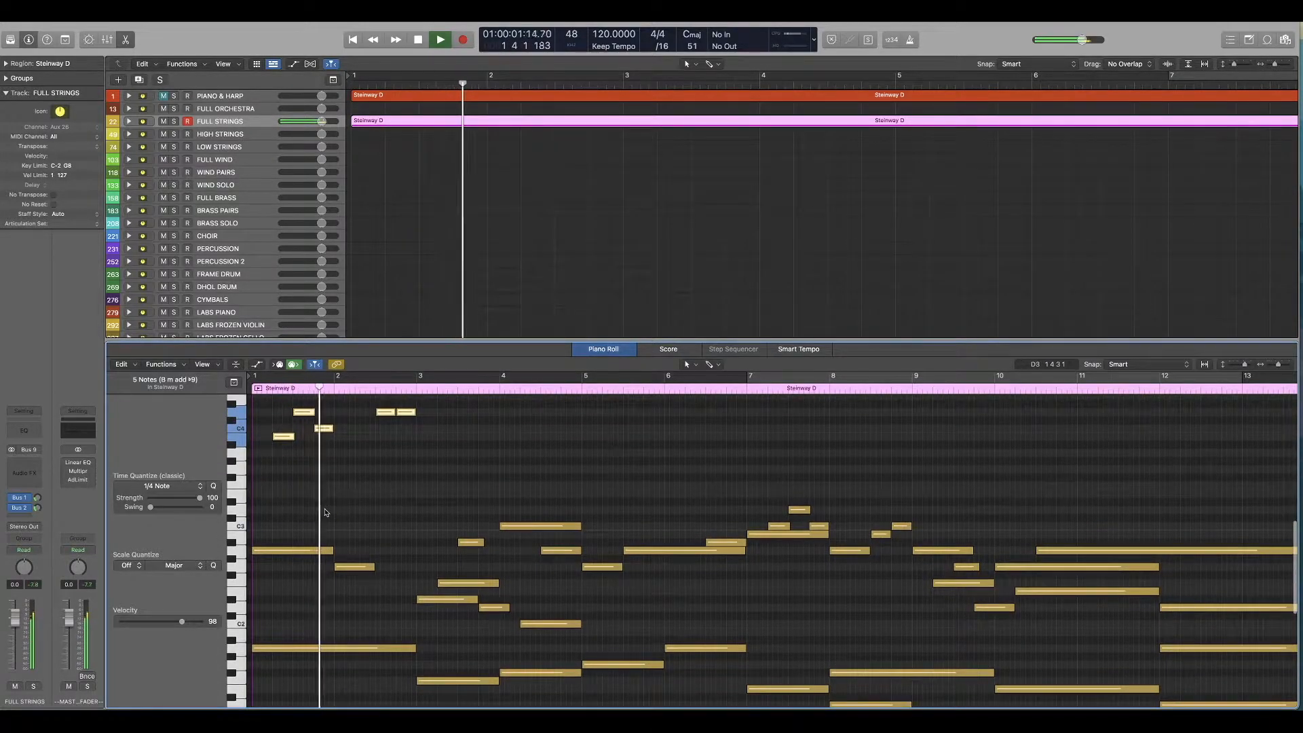
{"action": "scroll", "coordinate": [324, 508], "scroll_direction": "up", "scroll_amount": 2}
{"action": "key", "text": "space"}
Step: Raise the note at the start of bar 2 by an octave to join the melody, and play from the start
{"action": "left_click_drag", "start_coordinate": [372, 544], "coordinate": [346, 606]}
{"action": "key", "text": "Return"}
{"action": "key", "text": "space"}
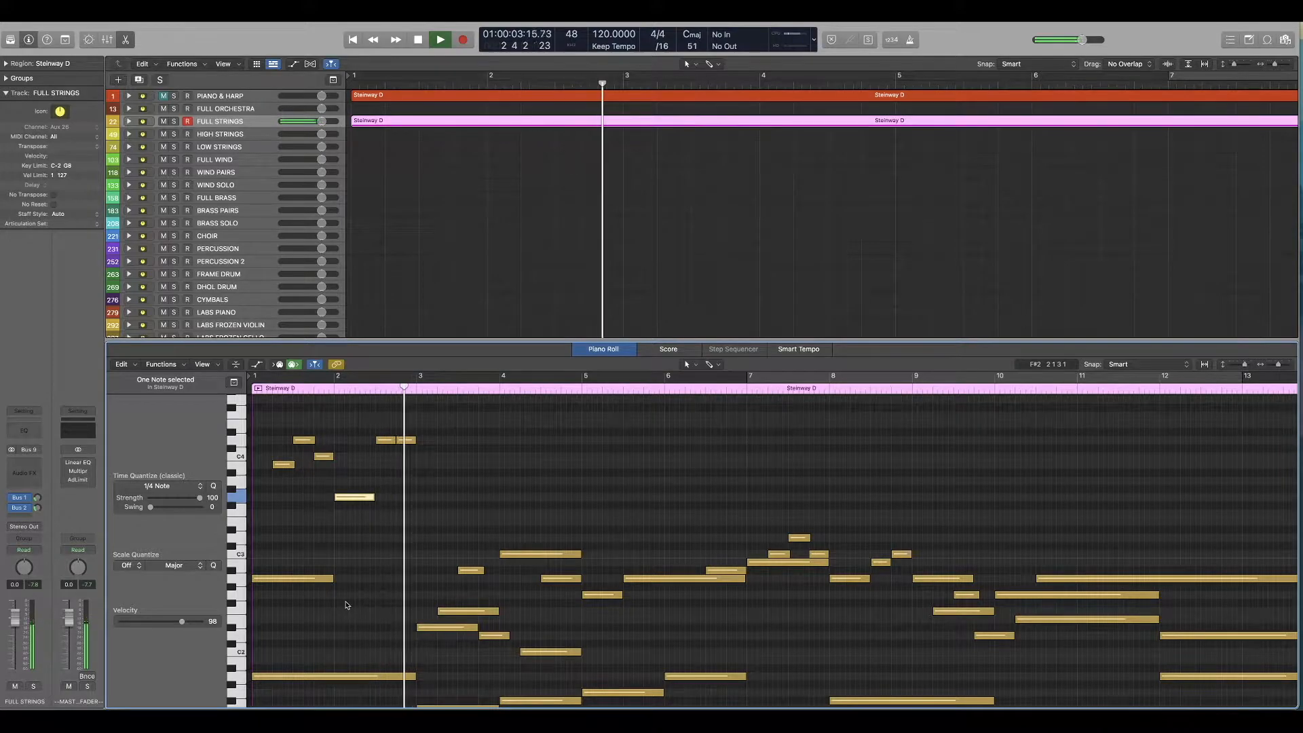
{"action": "key", "text": "space"}
Step: Try raising the sustained middle note of bar 1 by an octave and play the opening to hear it
{"action": "scroll", "coordinate": [346, 605], "scroll_direction": "down", "scroll_amount": 1}
{"action": "scroll", "coordinate": [346, 605], "scroll_direction": "down", "scroll_amount": 6}
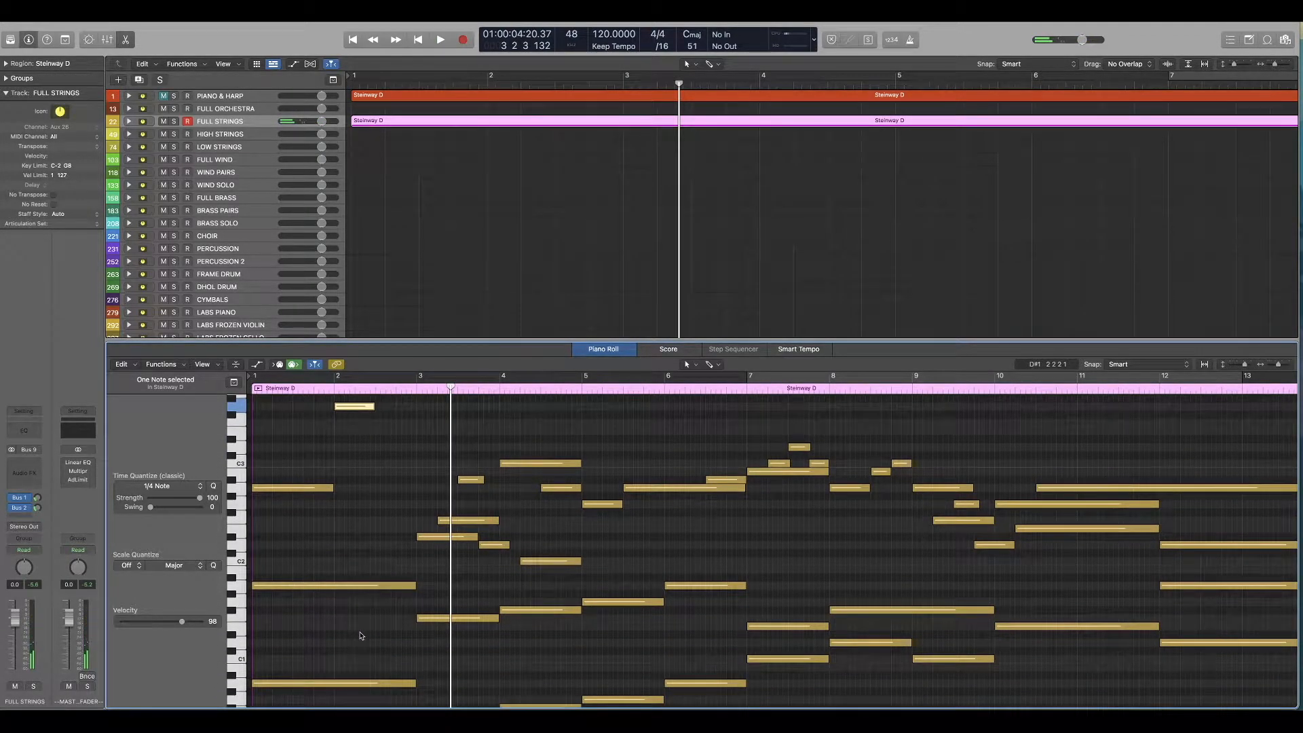
{"action": "left_click_drag", "start_coordinate": [359, 632], "coordinate": [330, 576]}
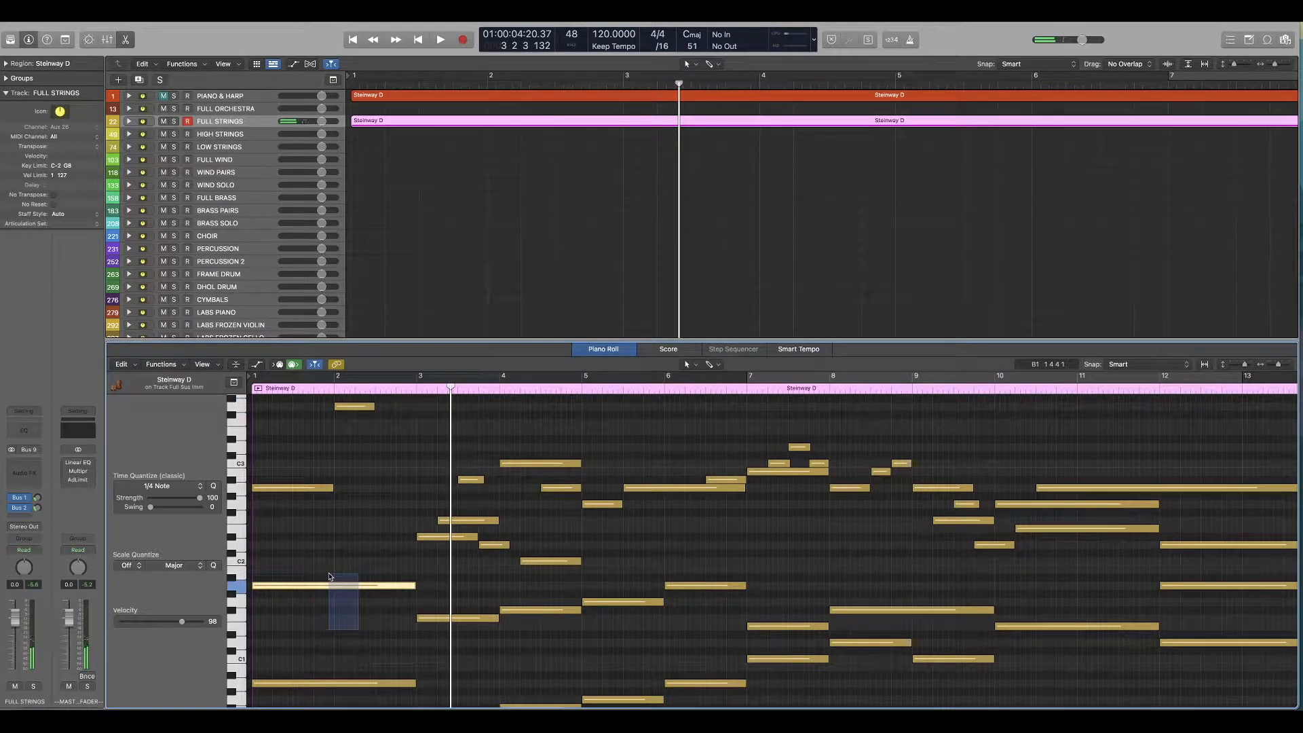
{"action": "left_click_drag", "start_coordinate": [330, 576], "coordinate": [329, 576]}
{"action": "scroll", "coordinate": [330, 576], "scroll_direction": "up", "scroll_amount": 3}
{"action": "left_click_drag", "start_coordinate": [314, 501], "coordinate": [279, 560]}
{"action": "key", "text": "alt+shift+Up"}
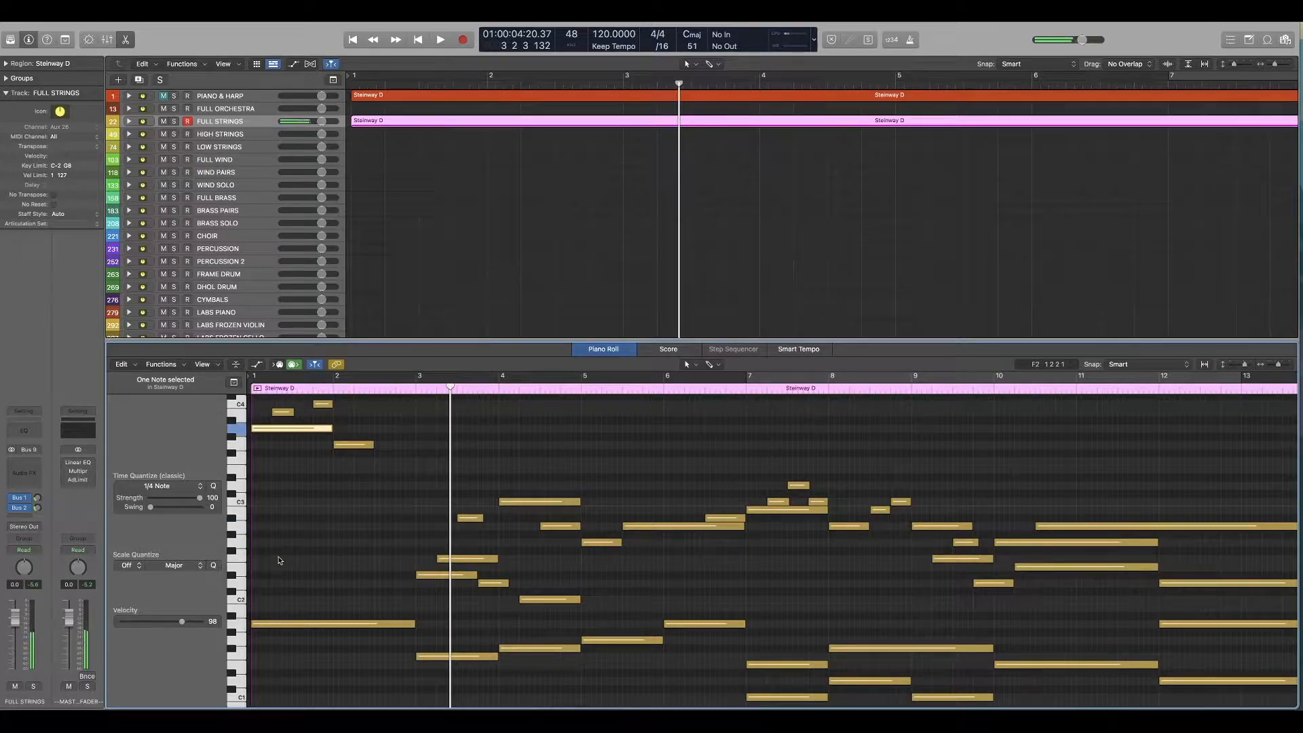
{"action": "key", "text": "Return"}
{"action": "key", "text": "space"}
{"action": "key", "text": "space"}
{"action": "key", "text": "Return"}
{"action": "key", "text": "space"}
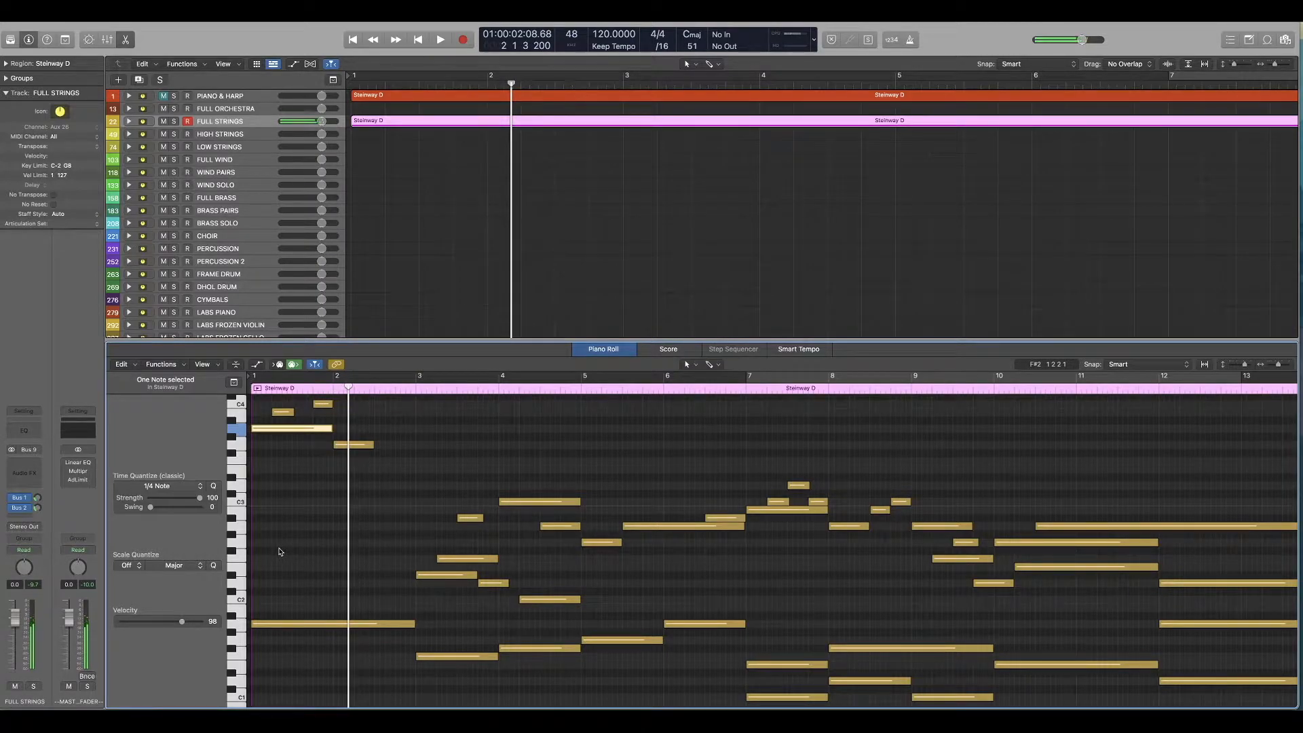
Step: Move the sustained middle note of bar 1 back down an octave and play the opening
{"action": "key", "text": "alt+shift+Down"}
{"action": "key", "text": "Return"}
{"action": "key", "text": "space"}
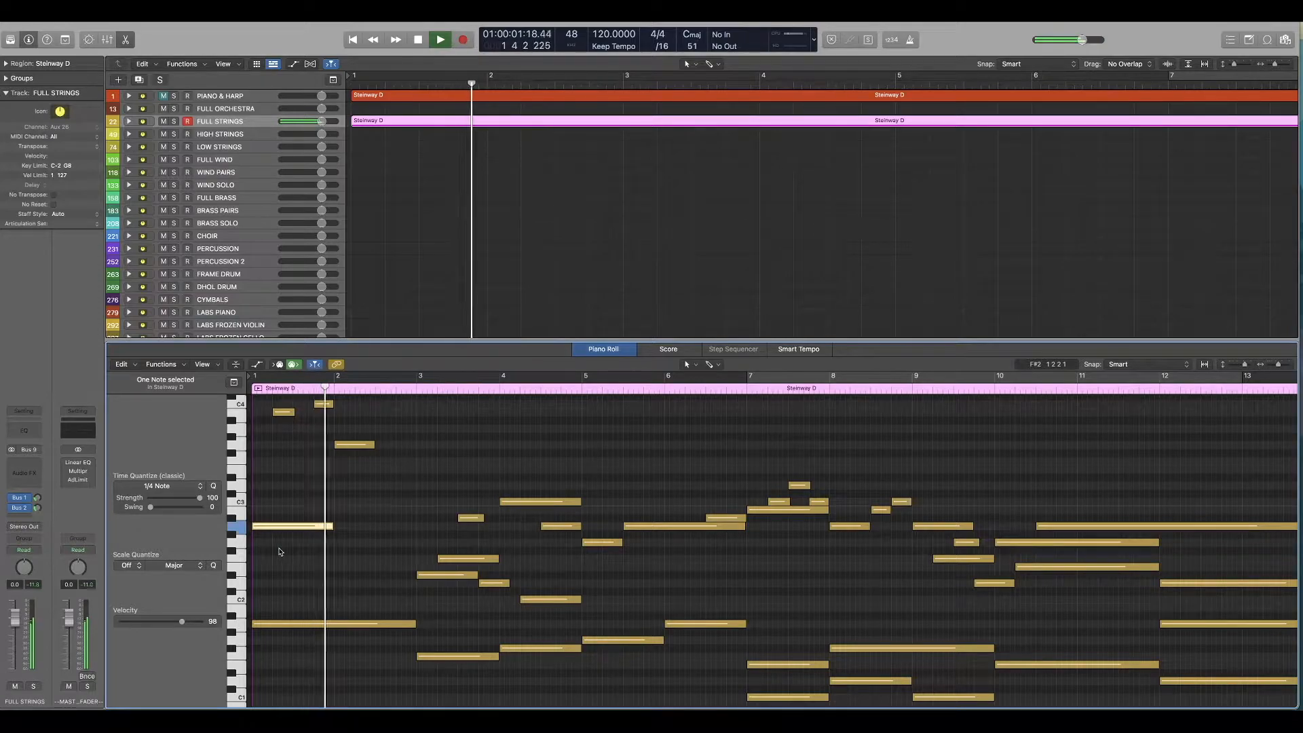
{"action": "key", "text": "space"}
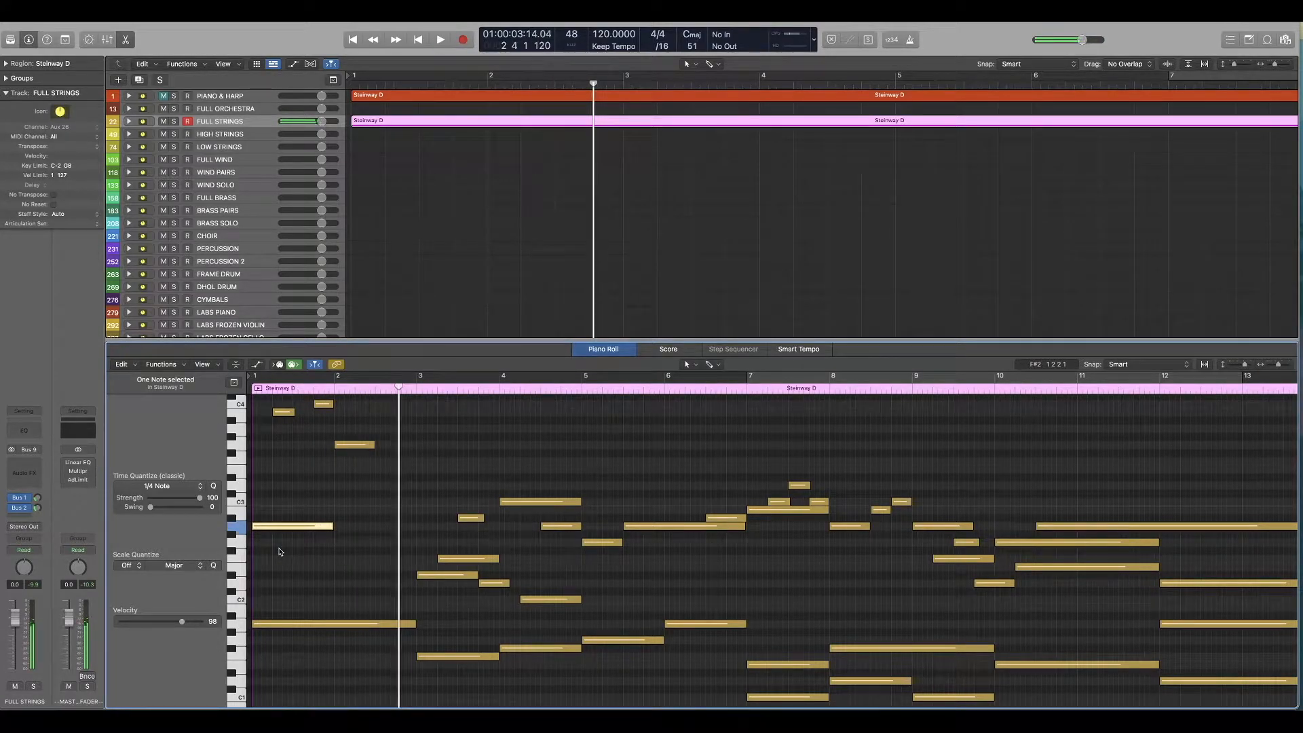
Step: Lower the bottom bass note of bars 1 and 2 and play the opening from the start
{"action": "scroll", "coordinate": [280, 551], "scroll_direction": "down", "scroll_amount": 5}
{"action": "left_click_drag", "start_coordinate": [316, 525], "coordinate": [274, 600]}
{"action": "key", "text": "Return"}
{"action": "key", "text": "space"}
{"action": "scroll", "coordinate": [275, 601], "scroll_direction": "up", "scroll_amount": 3}
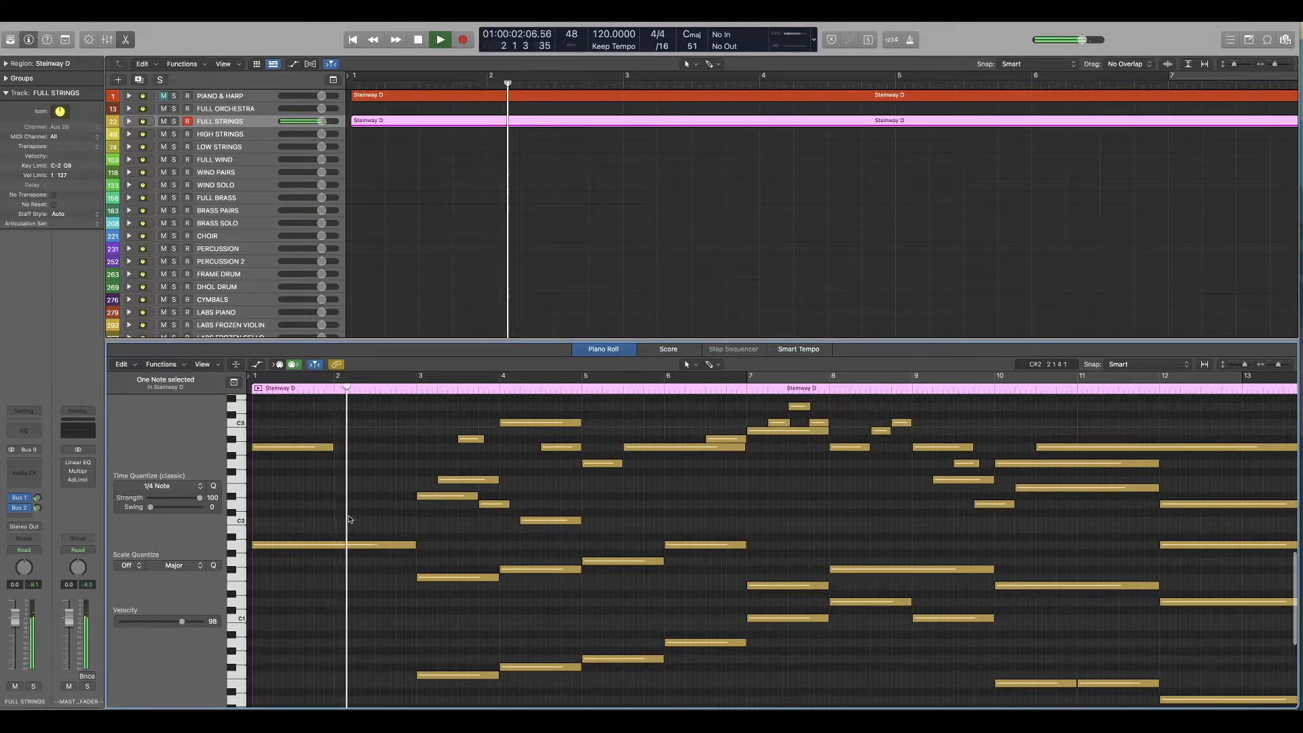
{"action": "key", "text": "space"}
Step: Lower the upper bass note of bars 1 and 2 by an octave and play the region from the start into bar 4
{"action": "left_click", "coordinate": [325, 544]}
{"action": "key", "text": "shift+alt+Down"}
{"action": "key", "text": "Return"}
{"action": "key", "text": "space"}
{"action": "scroll", "coordinate": [297, 578], "scroll_direction": "up", "scroll_amount": 4}
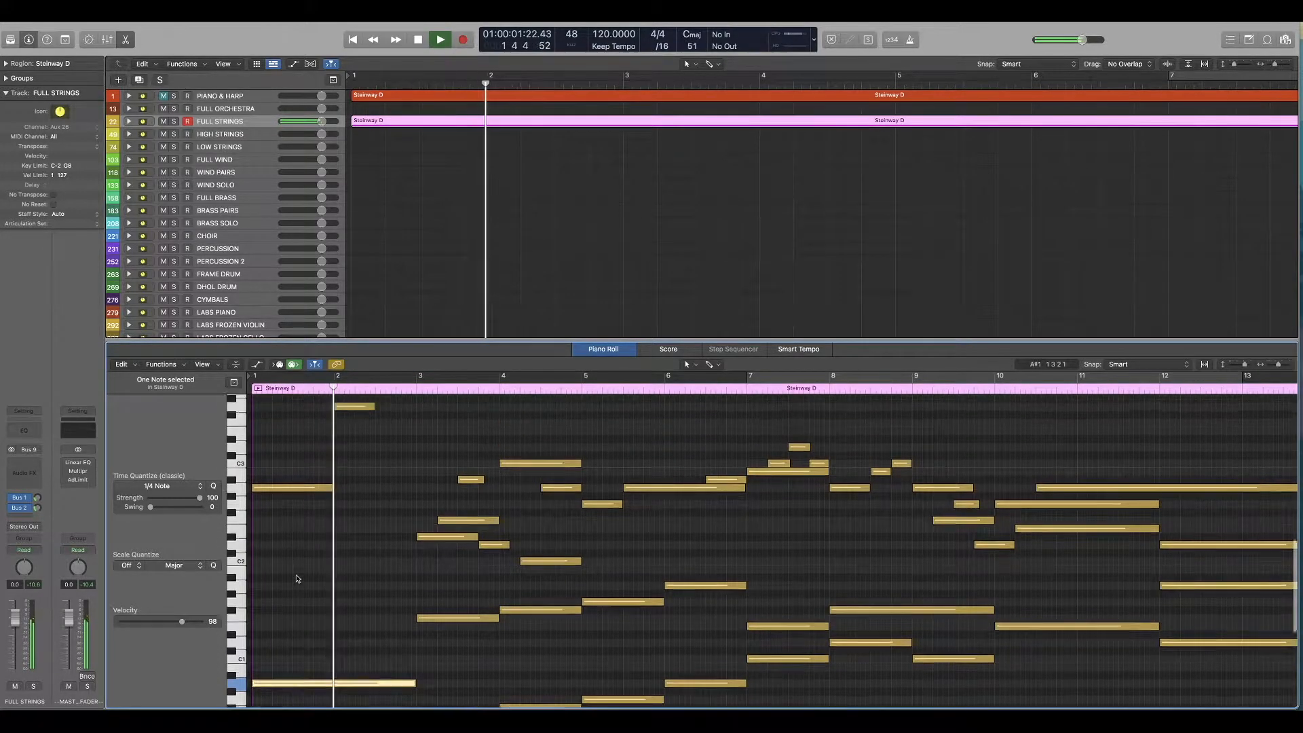
{"action": "scroll", "coordinate": [296, 578], "scroll_direction": "up", "scroll_amount": 1}
{"action": "key", "text": "Return"}
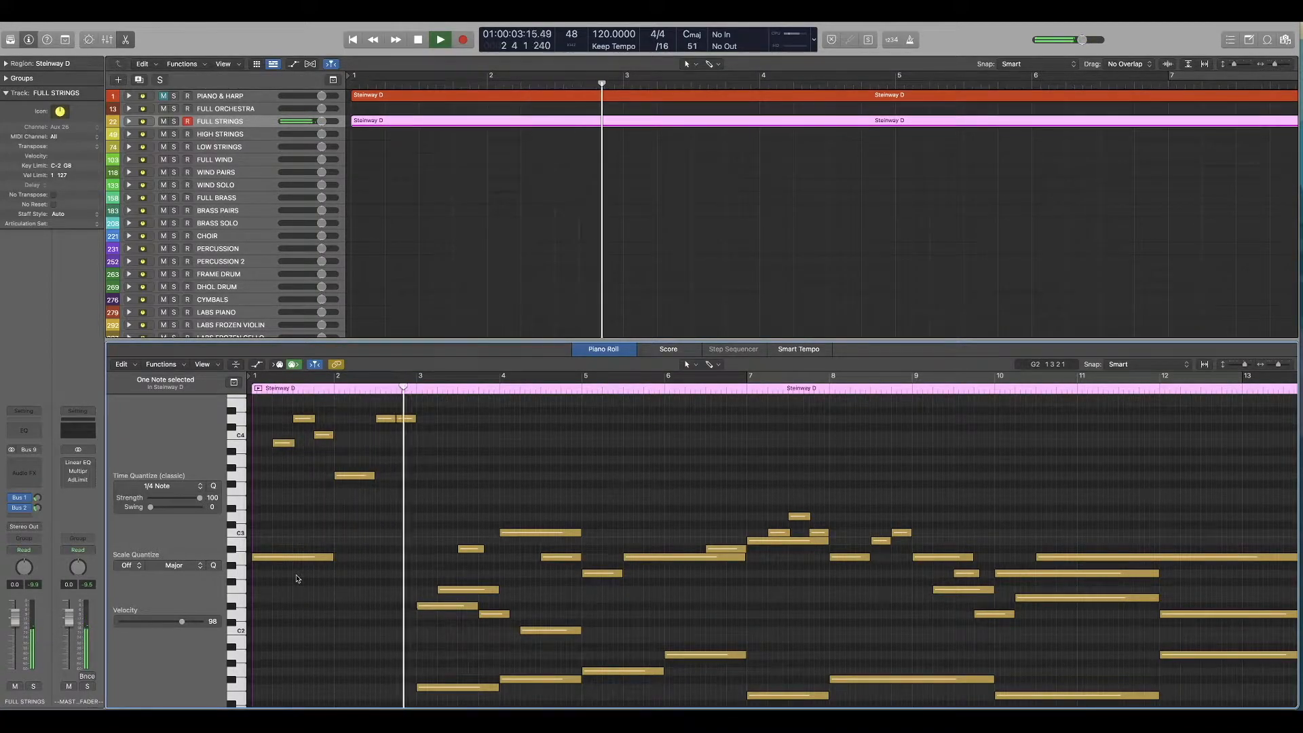
{"action": "scroll", "coordinate": [375, 596], "scroll_direction": "down", "scroll_amount": 2}
{"action": "scroll", "coordinate": [375, 596], "scroll_direction": "down", "scroll_amount": 2}
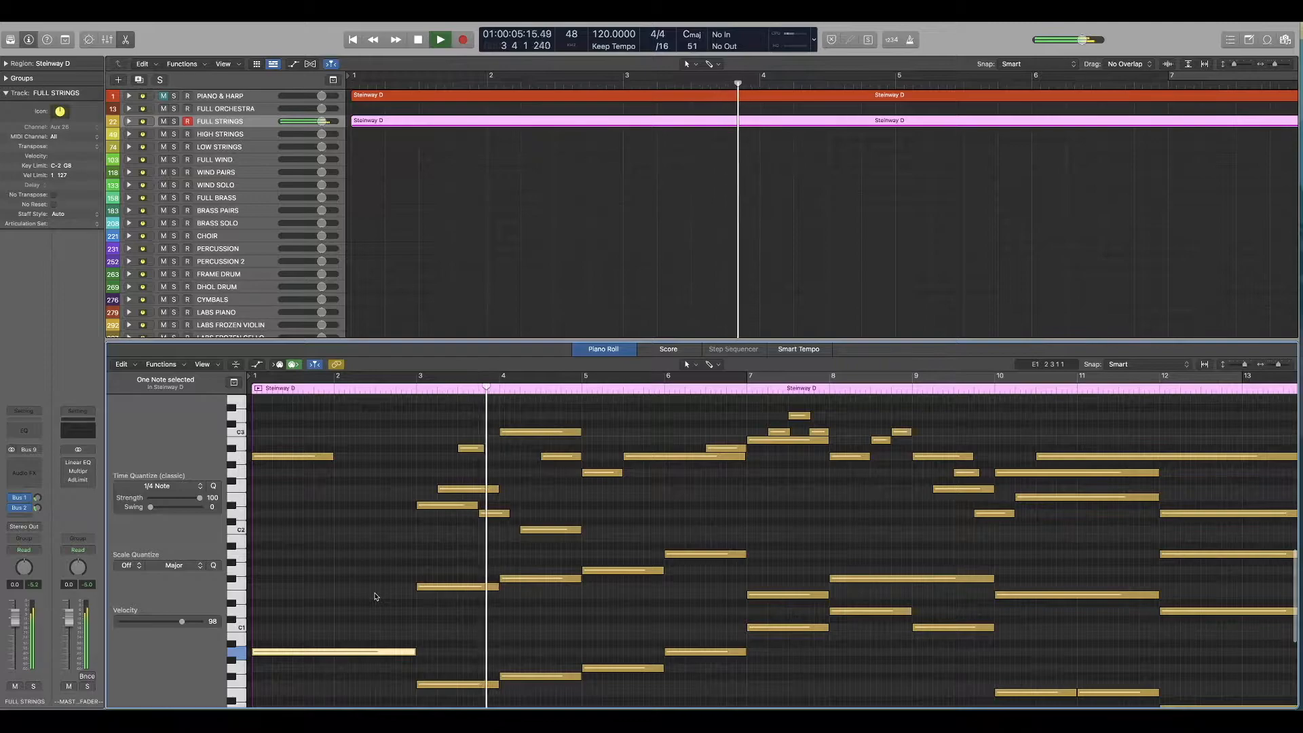
{"action": "scroll", "coordinate": [377, 596], "scroll_direction": "down", "scroll_amount": 1}
{"action": "scroll", "coordinate": [394, 596], "scroll_direction": "right", "scroll_amount": 1}
{"action": "key", "text": "space"}
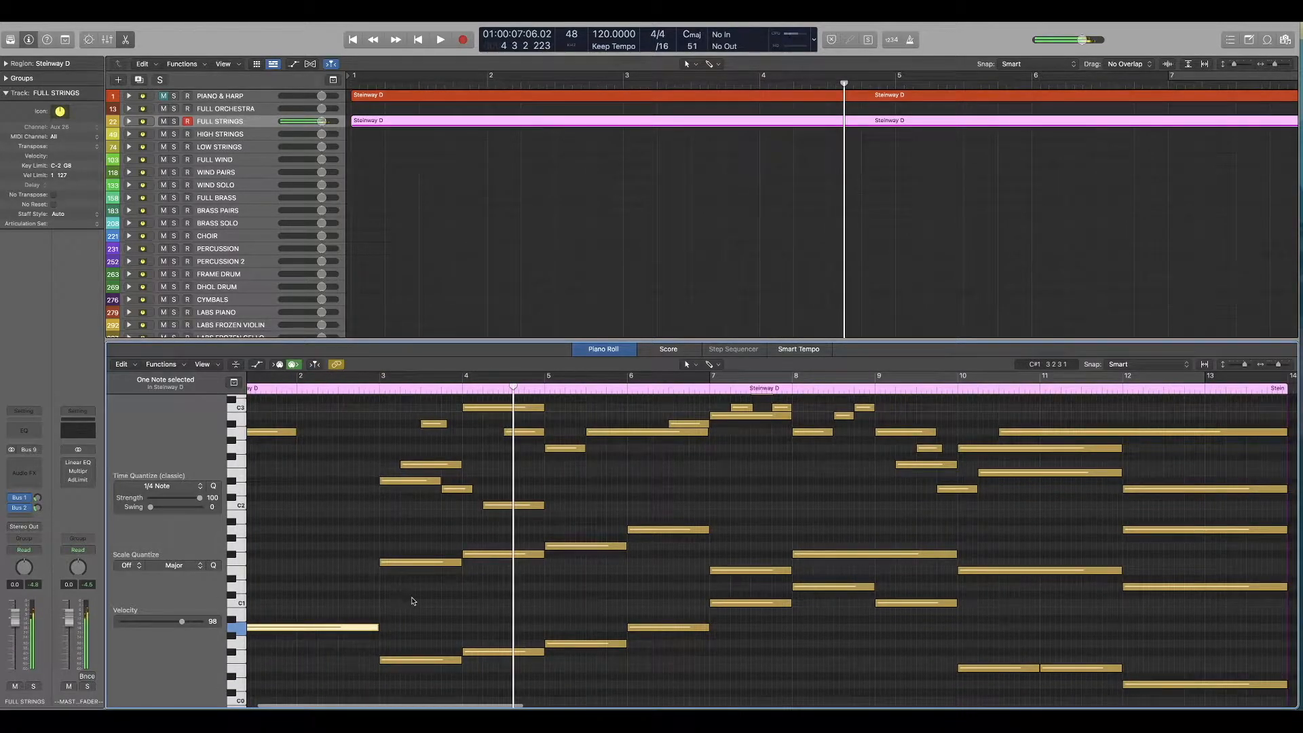
Step: Delete the lower octave of the doubled bass notes in bars 3 to 6, keeping the upper bass line
{"action": "left_click_drag", "start_coordinate": [418, 605], "coordinate": [693, 686]}
{"action": "key", "text": "Delete"}
{"action": "scroll", "coordinate": [409, 615], "scroll_direction": "left", "scroll_amount": 2}
{"action": "scroll", "coordinate": [408, 613], "scroll_direction": "up", "scroll_amount": 2}
{"action": "left_click_drag", "start_coordinate": [416, 565], "coordinate": [645, 634]}
{"action": "left_click", "coordinate": [710, 558]}
Step: Raise the three-note descending line across bars 3 and 4 by an octave
{"action": "scroll", "coordinate": [400, 603], "scroll_direction": "up", "scroll_amount": 2}
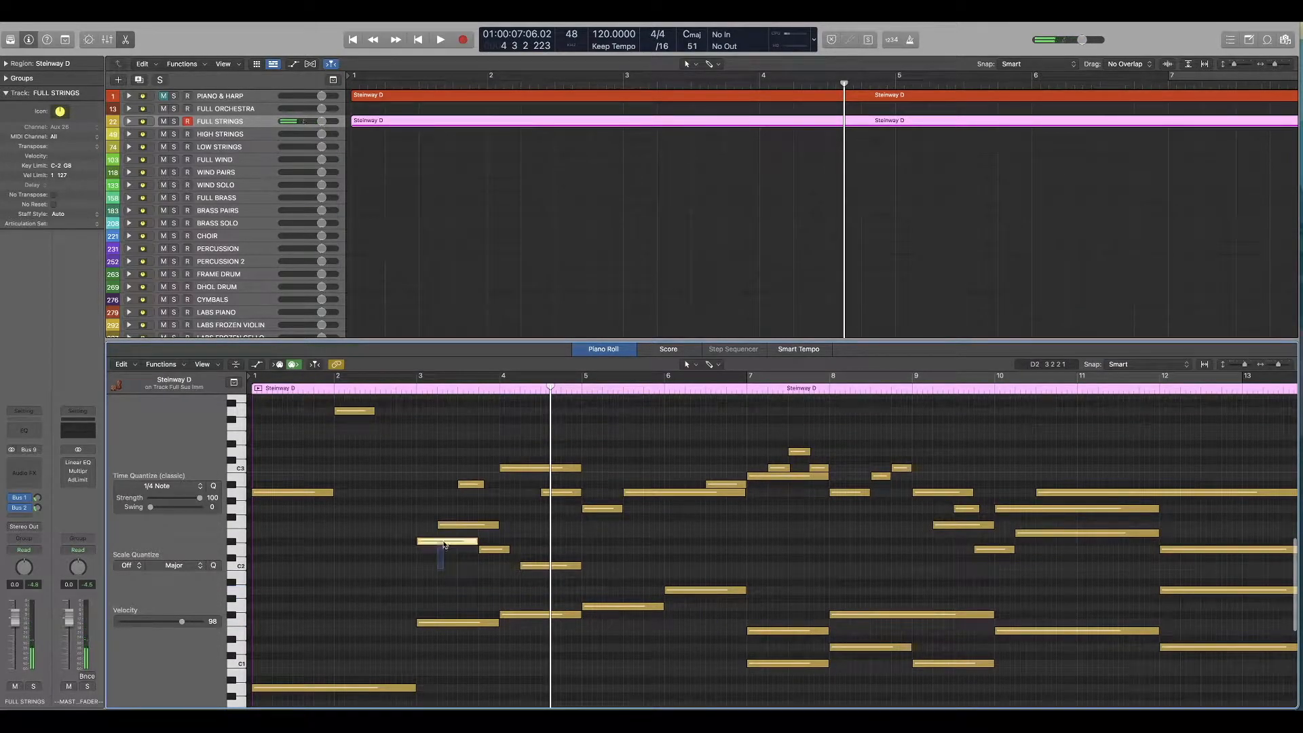
{"action": "left_click_drag", "start_coordinate": [553, 541], "coordinate": [553, 541]}
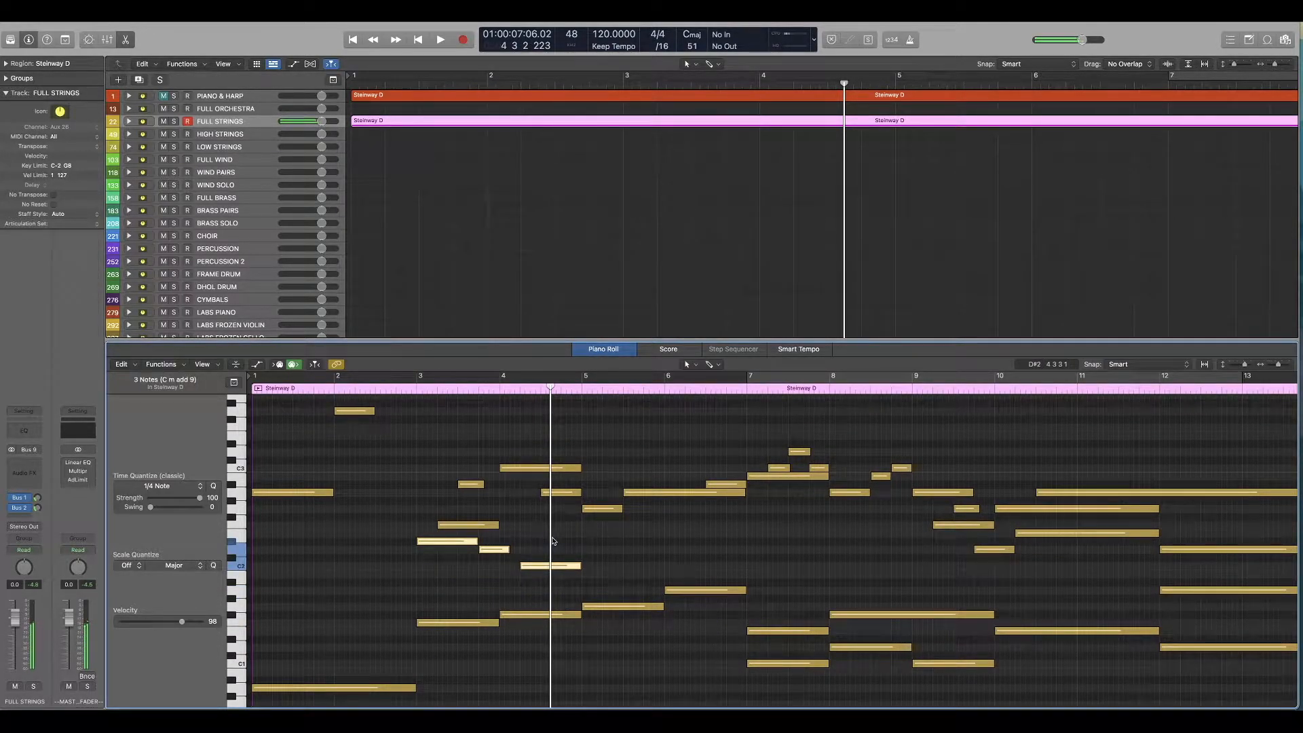
{"action": "key", "text": "alt+shift+Up"}
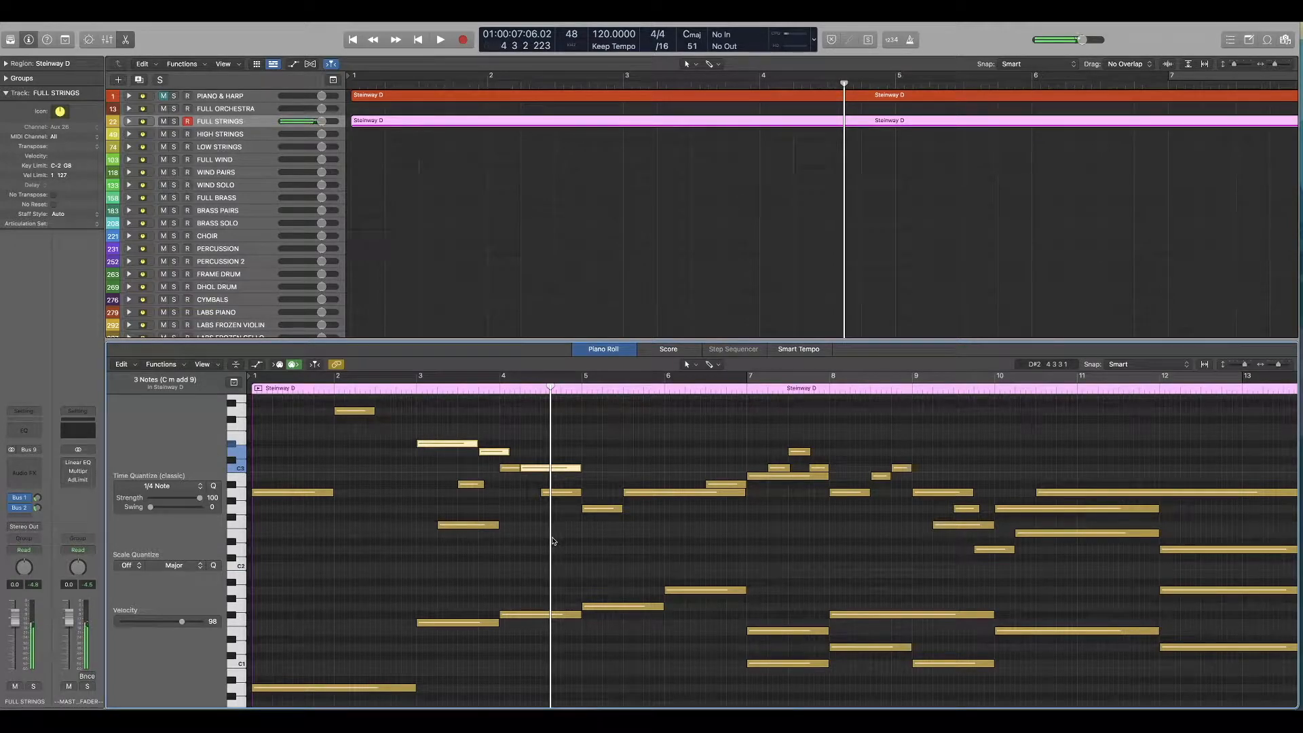
Step: Lower the sustained C3 note of bar 4 by an octave and play the region
{"action": "left_click", "coordinate": [509, 469]}
{"action": "key", "text": "alt+shift+Down"}
{"action": "left_click_drag", "start_coordinate": [520, 566], "coordinate": [581, 565]}
{"action": "key", "text": "space"}
Step: Revoice bars 7 and 8 by lowering the short inner notes an octave and shortening the upper bass notes, checking with playback
{"action": "left_click_drag", "start_coordinate": [508, 452], "coordinate": [551, 416]}
{"action": "key", "text": "alt+shift+Down"}
{"action": "scroll", "coordinate": [545, 507], "scroll_direction": "right", "scroll_amount": 2}
{"action": "key", "text": "space"}
{"action": "key", "text": "space"}
{"action": "key", "text": "Delete"}
{"action": "left_click_drag", "start_coordinate": [567, 423], "coordinate": [524, 424]}
{"action": "key", "text": "space"}
{"action": "left_click", "coordinate": [541, 499], "text": "super"}
{"action": "left_click", "coordinate": [574, 513], "text": "super"}
{"action": "key", "text": "space"}
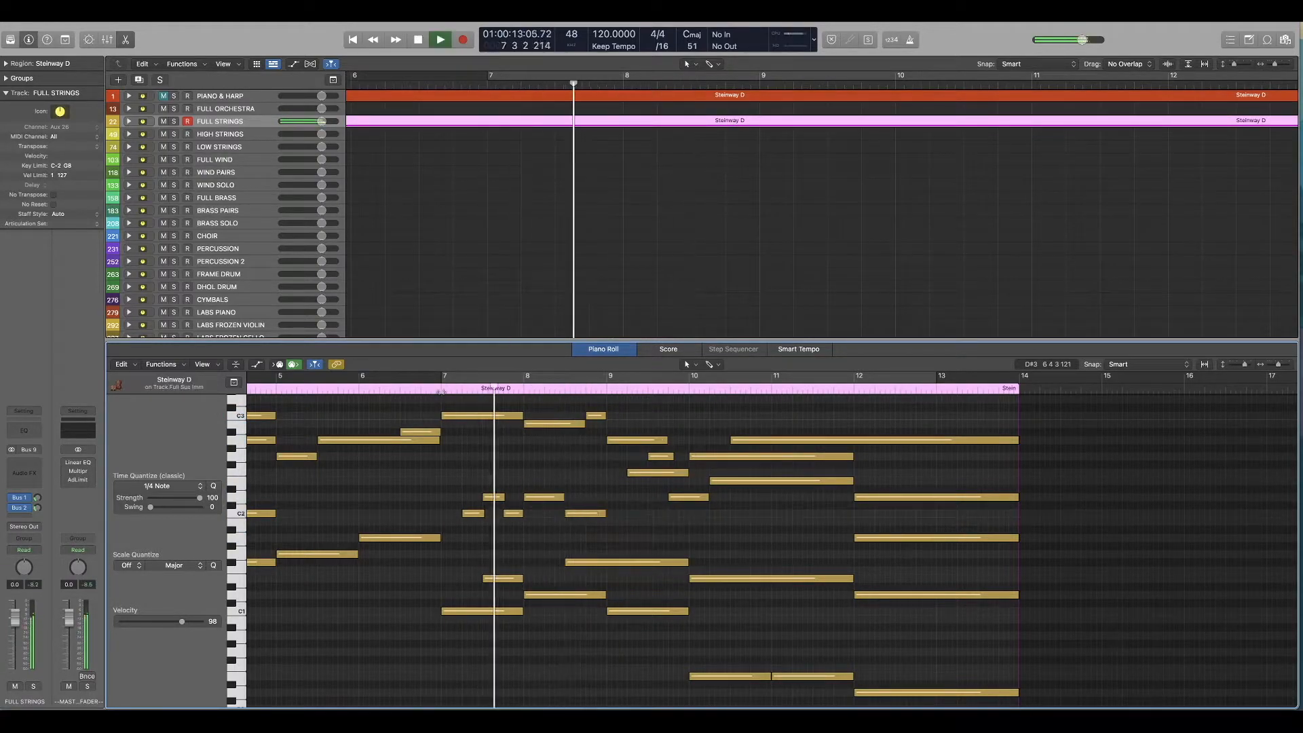
{"action": "key", "text": "space"}
Step: Return to the project start and compare the revised strings with the original PIANO & HARP region, selecting all of its notes
{"action": "key", "text": "Return"}
{"action": "scroll", "coordinate": [642, 536], "scroll_direction": "down", "scroll_amount": 3}
{"action": "scroll", "coordinate": [642, 536], "scroll_direction": "up", "scroll_amount": 1}
{"action": "scroll", "coordinate": [642, 536], "scroll_direction": "down", "scroll_amount": 2}
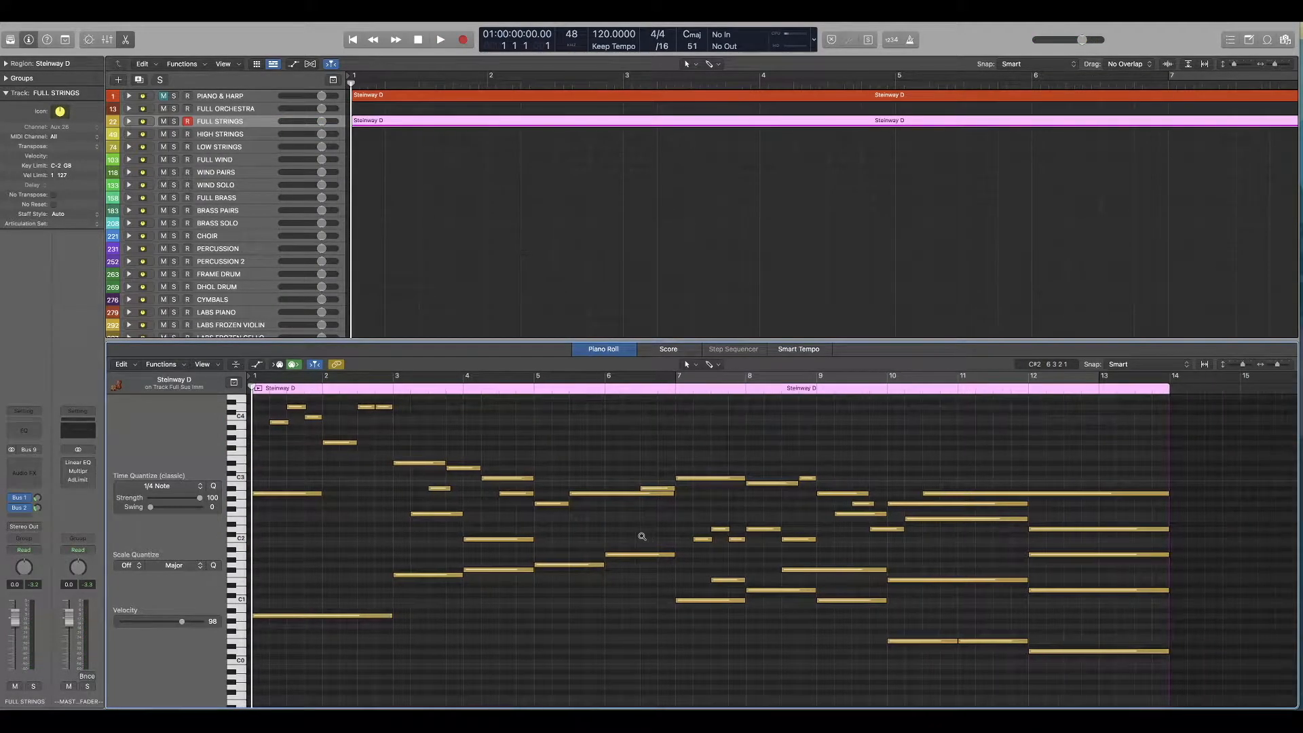
{"action": "scroll", "coordinate": [346, 531], "scroll_direction": "up", "scroll_amount": 1}
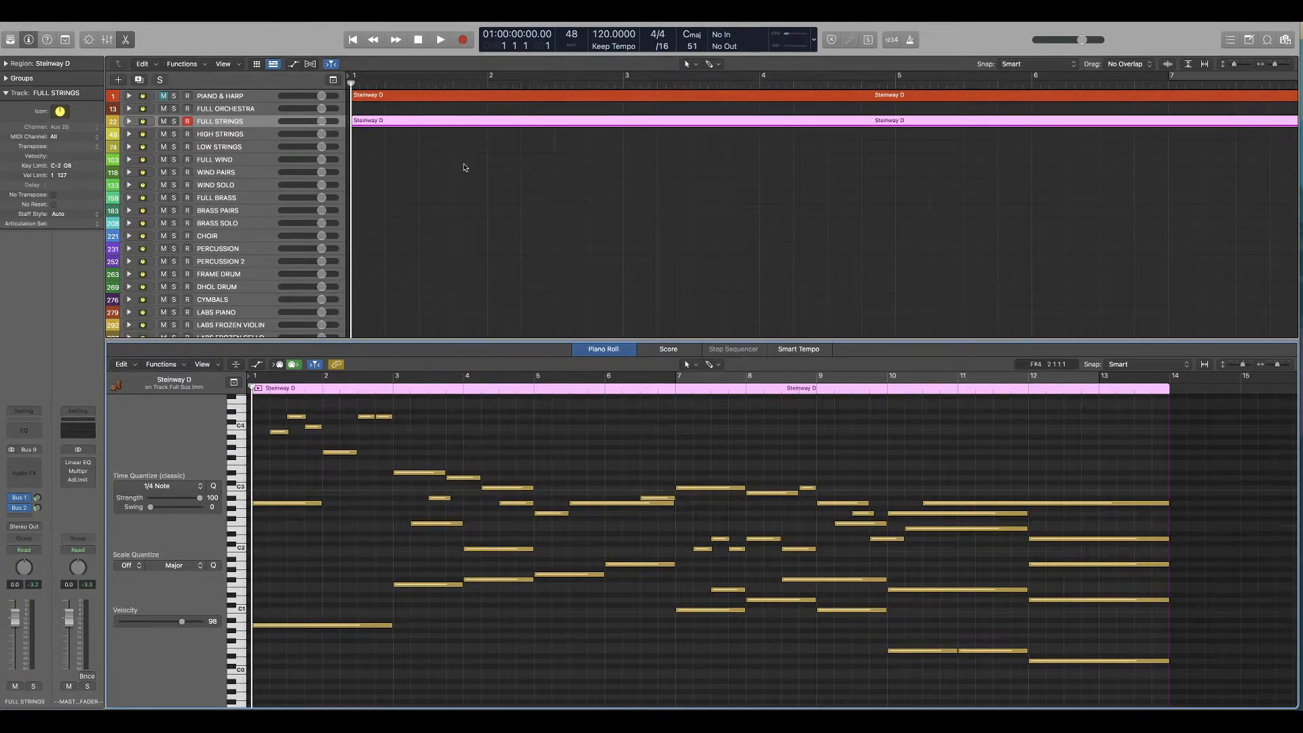
{"action": "left_click_drag", "start_coordinate": [464, 164], "coordinate": [410, 101]}
{"action": "left_click", "coordinate": [411, 96]}
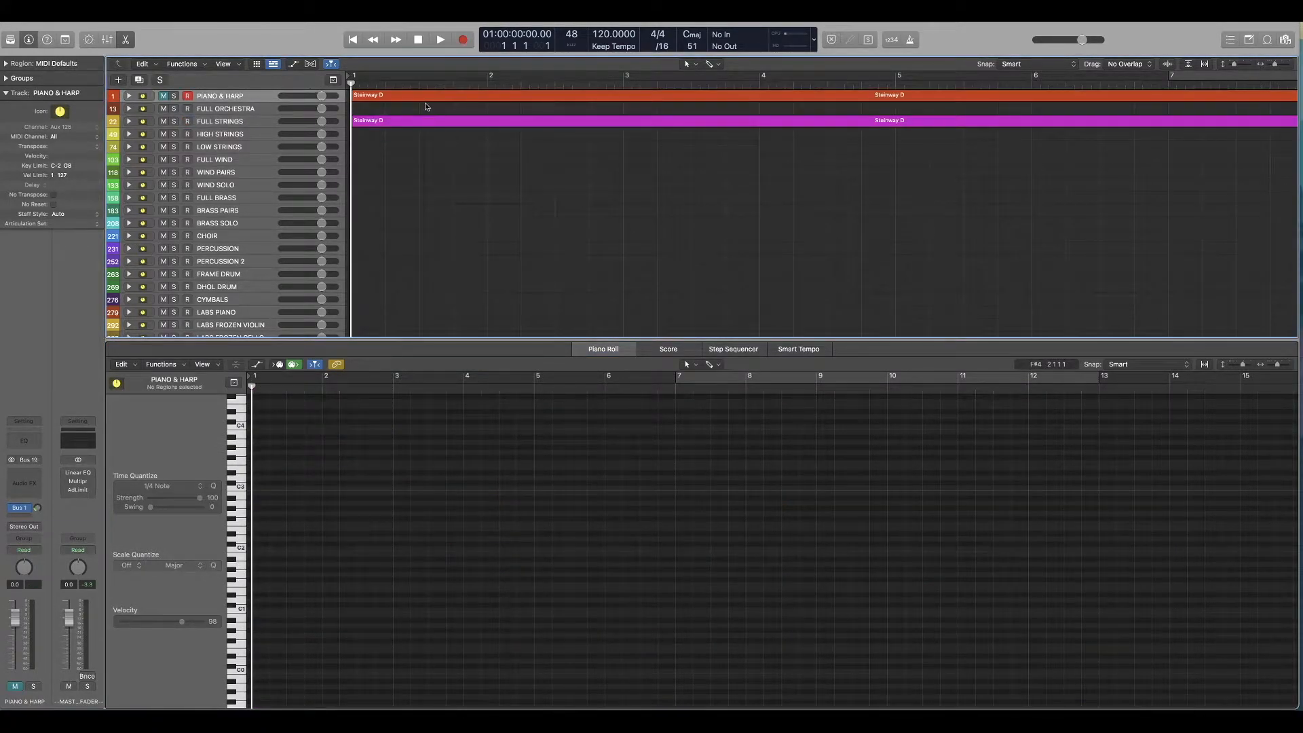
{"action": "left_click_drag", "start_coordinate": [1110, 445], "coordinate": [271, 710]}
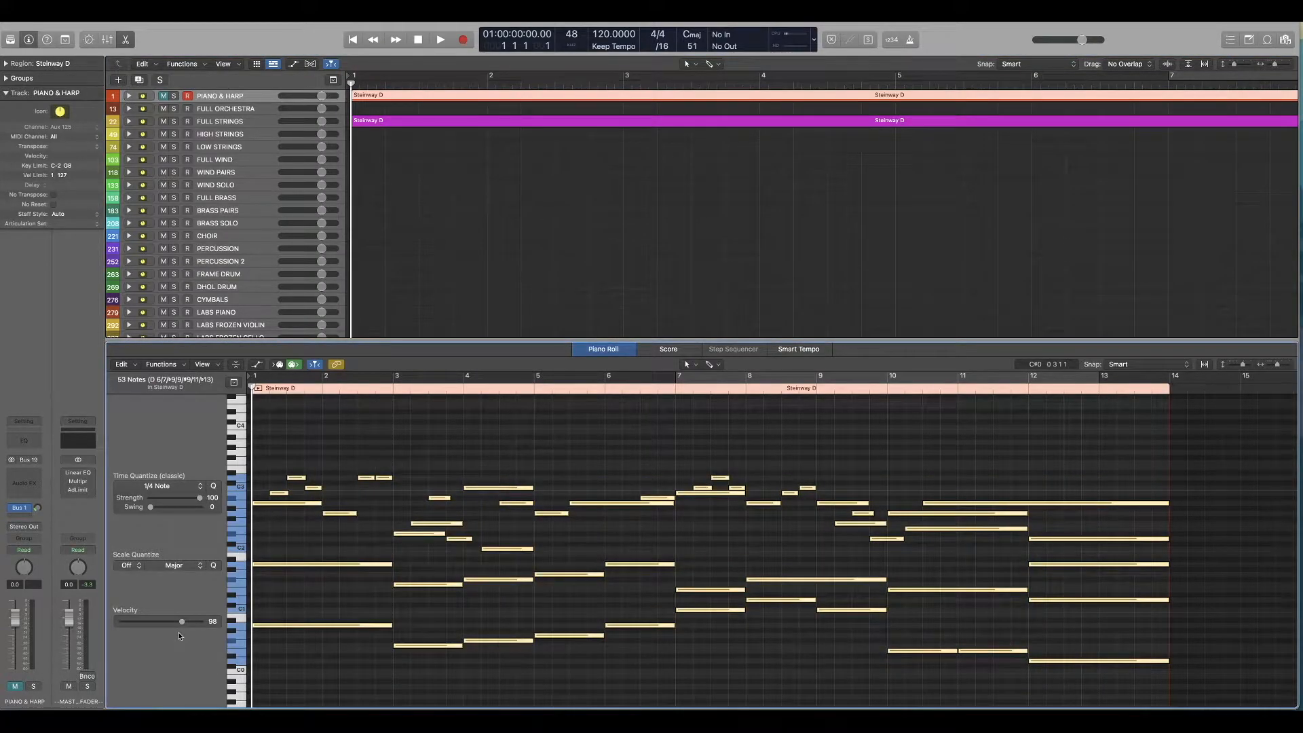
Step: Lower the velocity of all notes in the FULL STRINGS region to about 60
{"action": "left_click", "coordinate": [626, 124]}
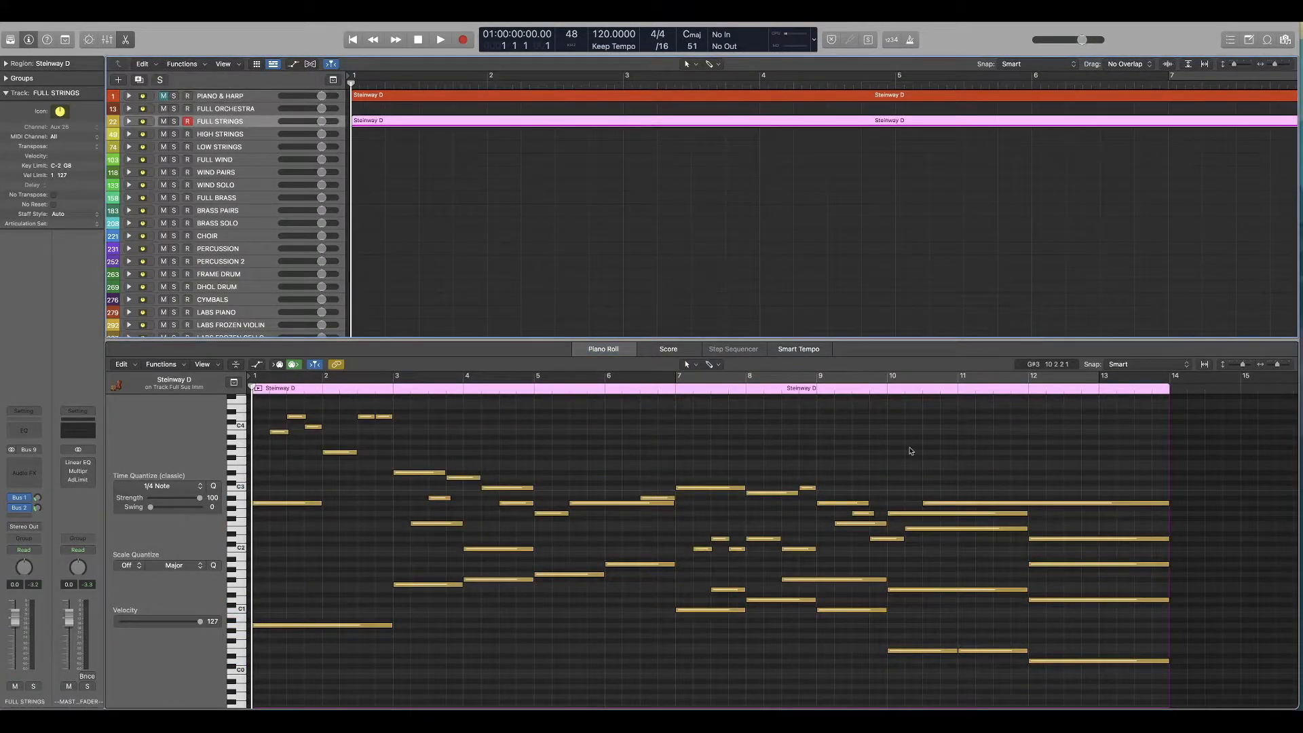
{"action": "left_click_drag", "start_coordinate": [1067, 424], "coordinate": [252, 687]}
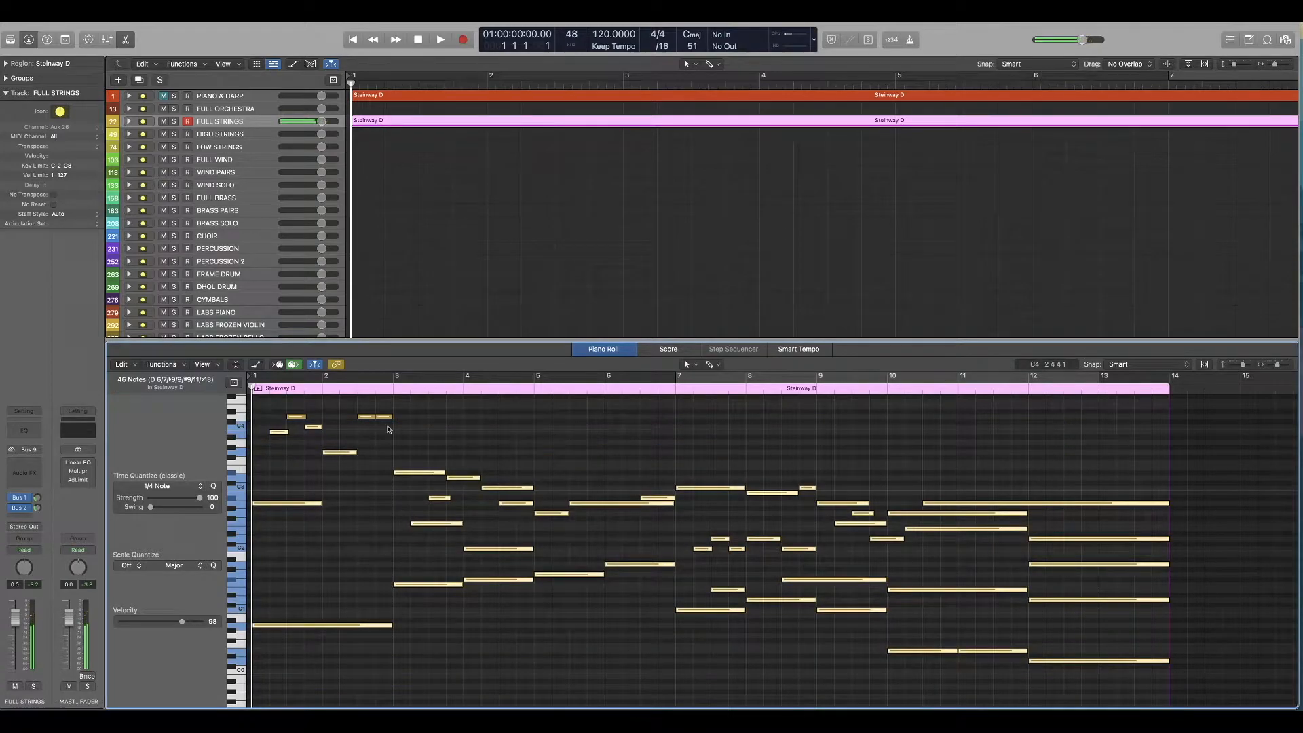
{"action": "left_click_drag", "start_coordinate": [362, 413], "coordinate": [293, 421]}
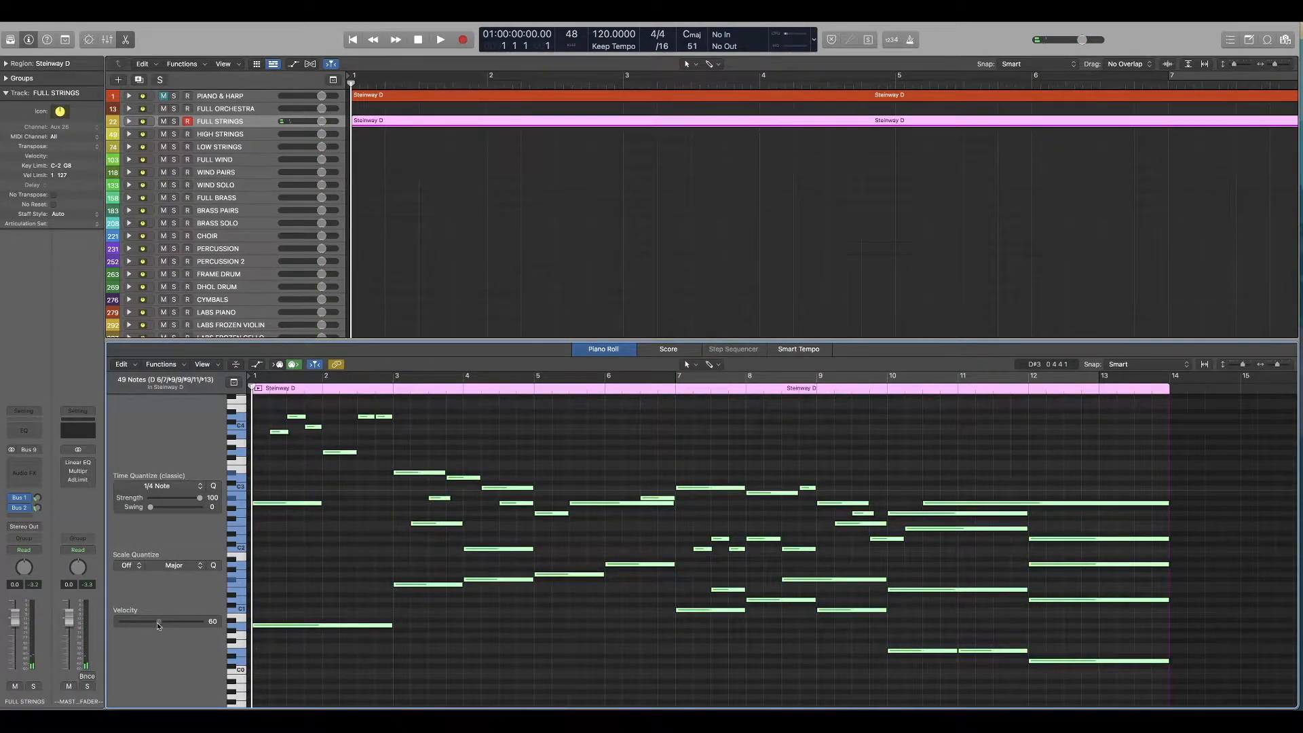
Step: Show the PIANO & HARP and FULL STRINGS regions together in the Piano Roll and compare them, playing the first two bars
{"action": "left_click_drag", "start_coordinate": [640, 192], "coordinate": [531, 86]}
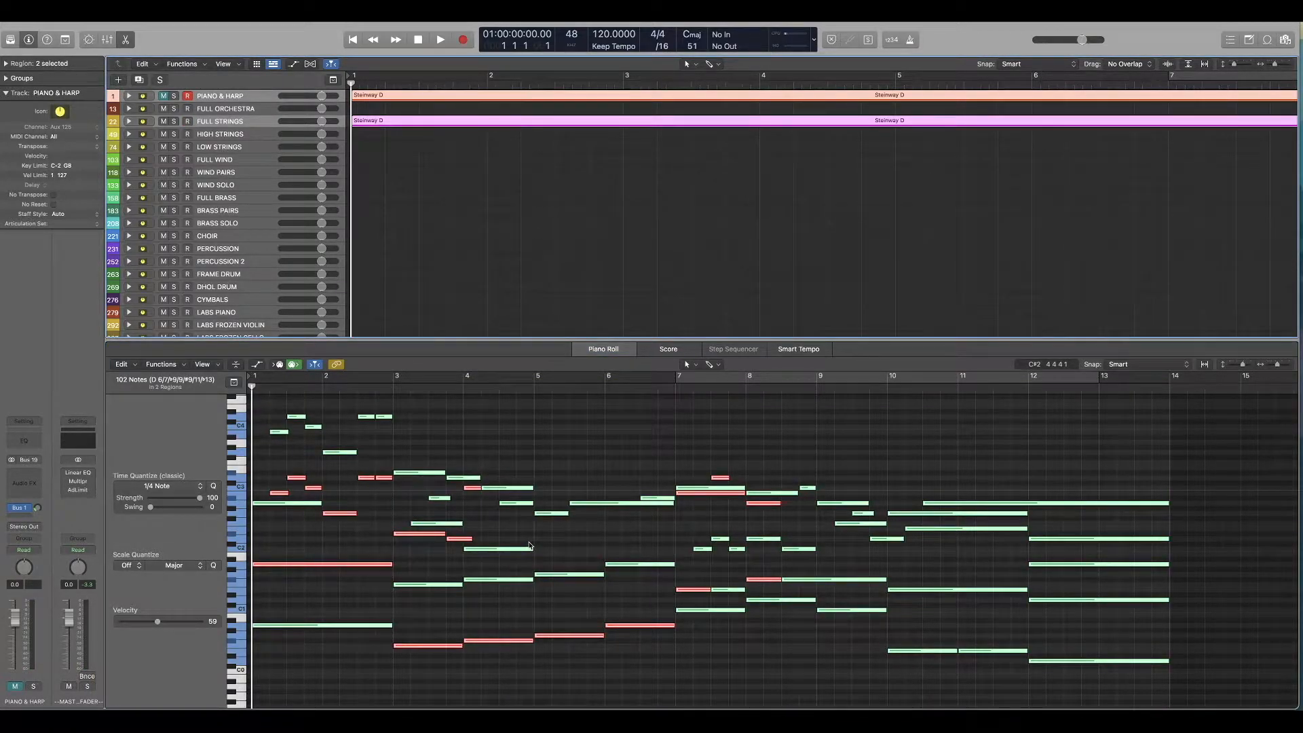
{"action": "left_click", "coordinate": [562, 482]}
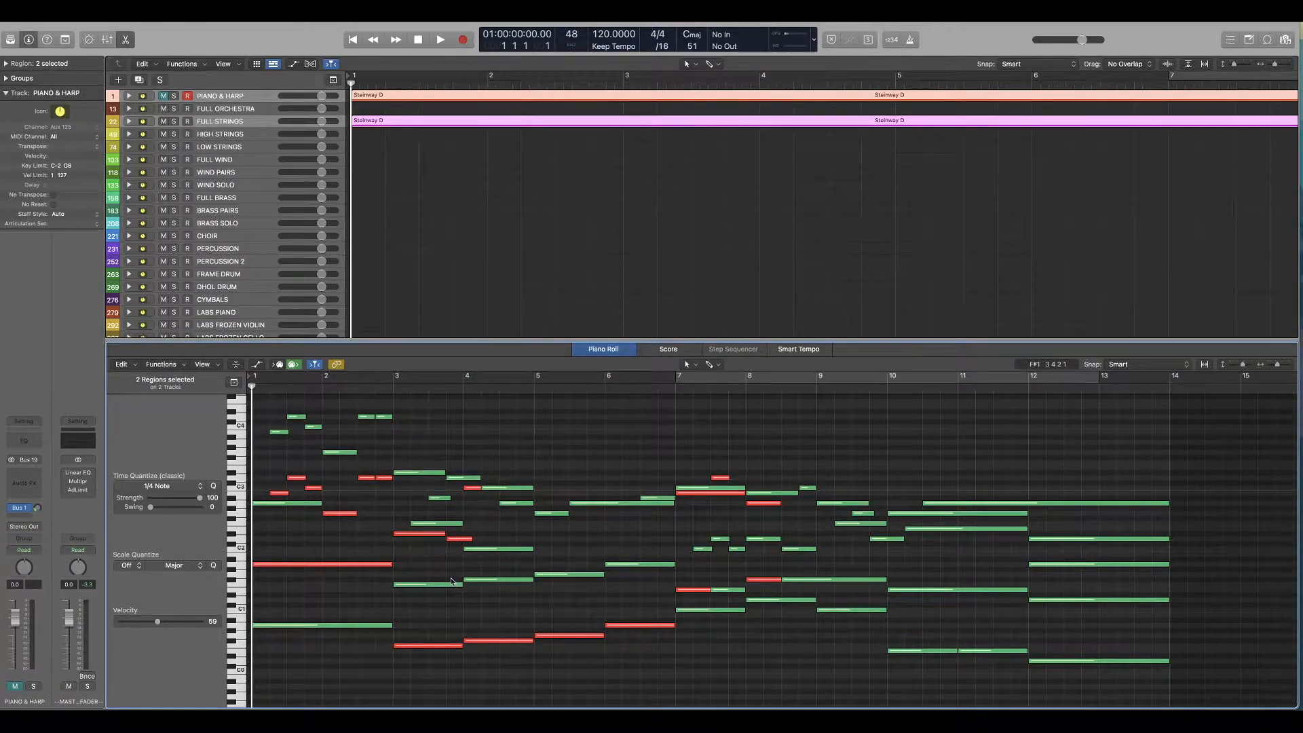
{"action": "scroll", "coordinate": [448, 577], "scroll_direction": "up", "scroll_amount": 1}
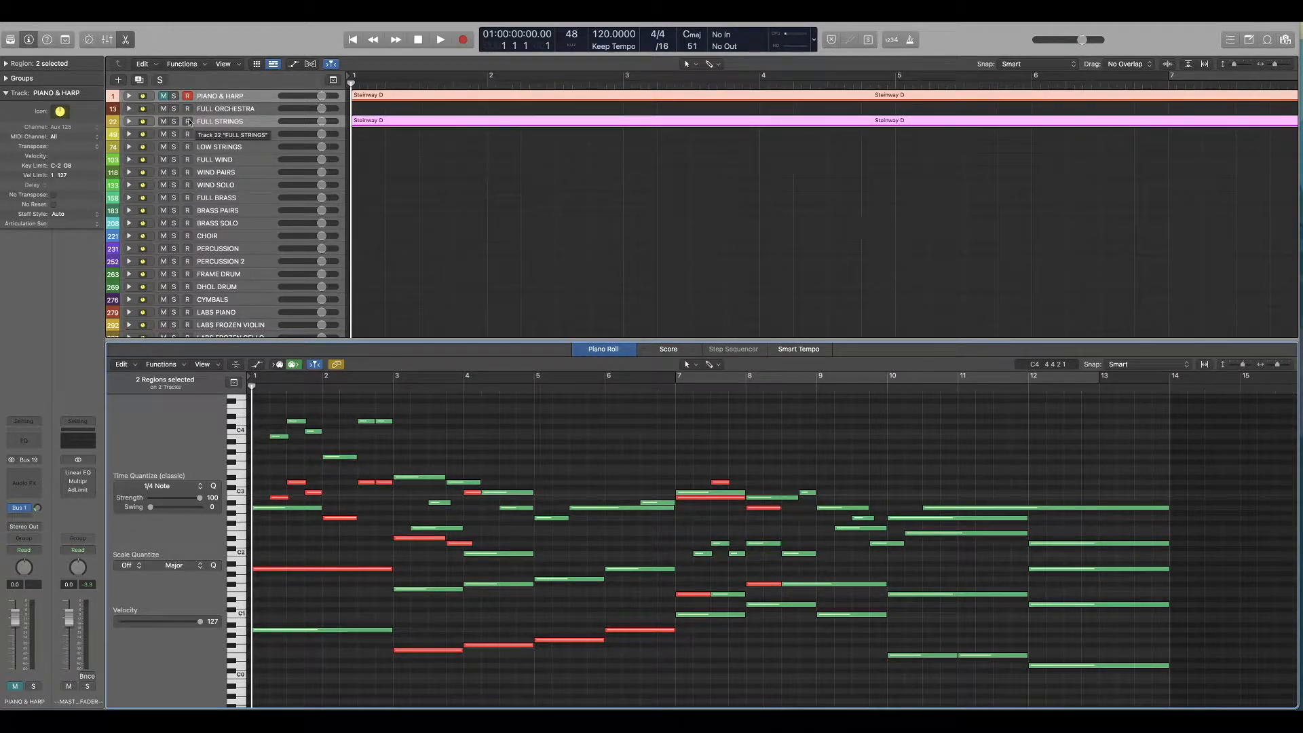
{"action": "key", "text": "space"}
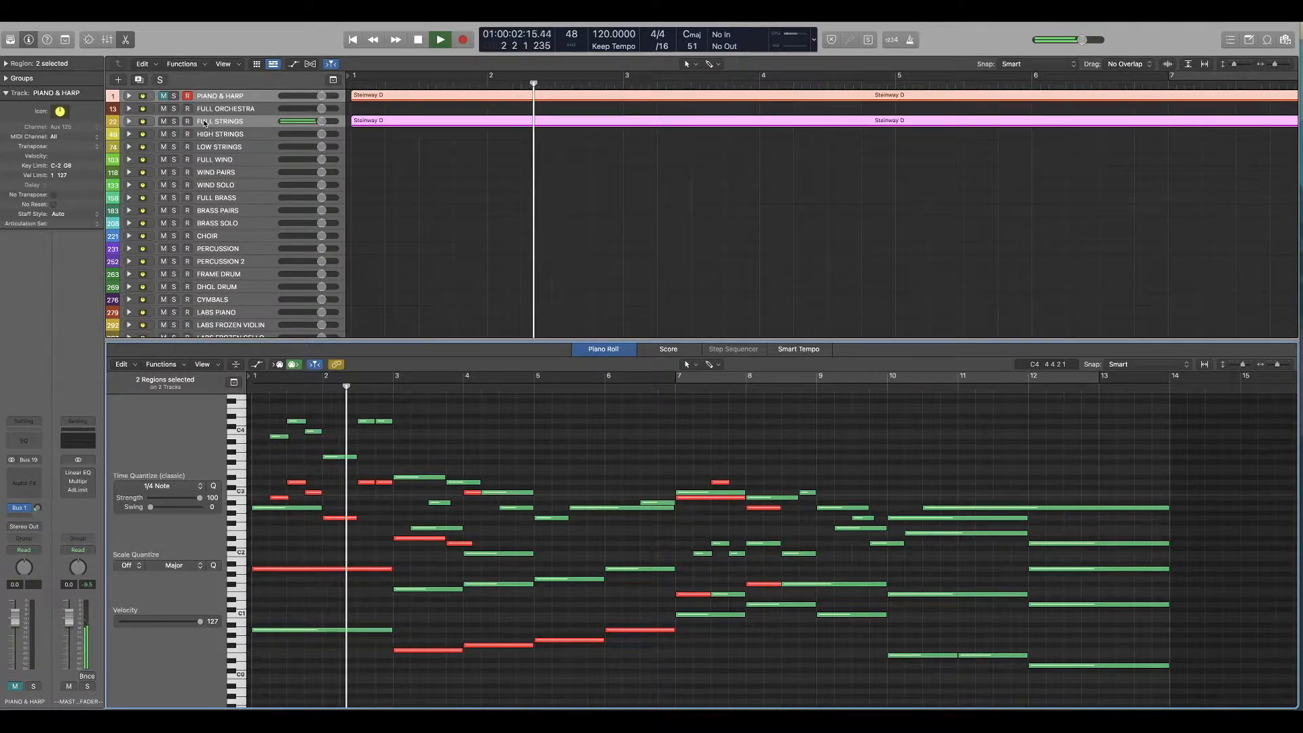
{"action": "key", "text": "space"}
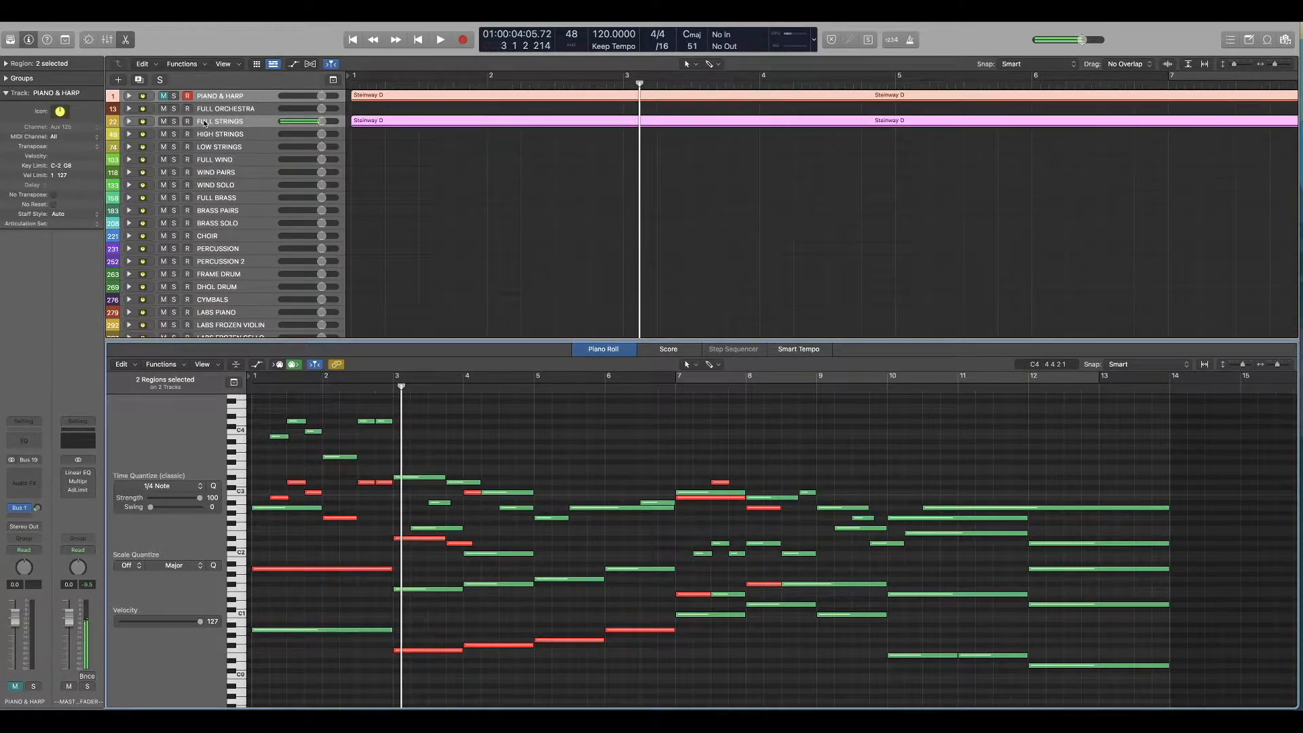
Step: Copy the Full Sus Imm region from the FULL STRINGS stack, return to the project start and collapse the stack
{"action": "left_click", "coordinate": [128, 122]}
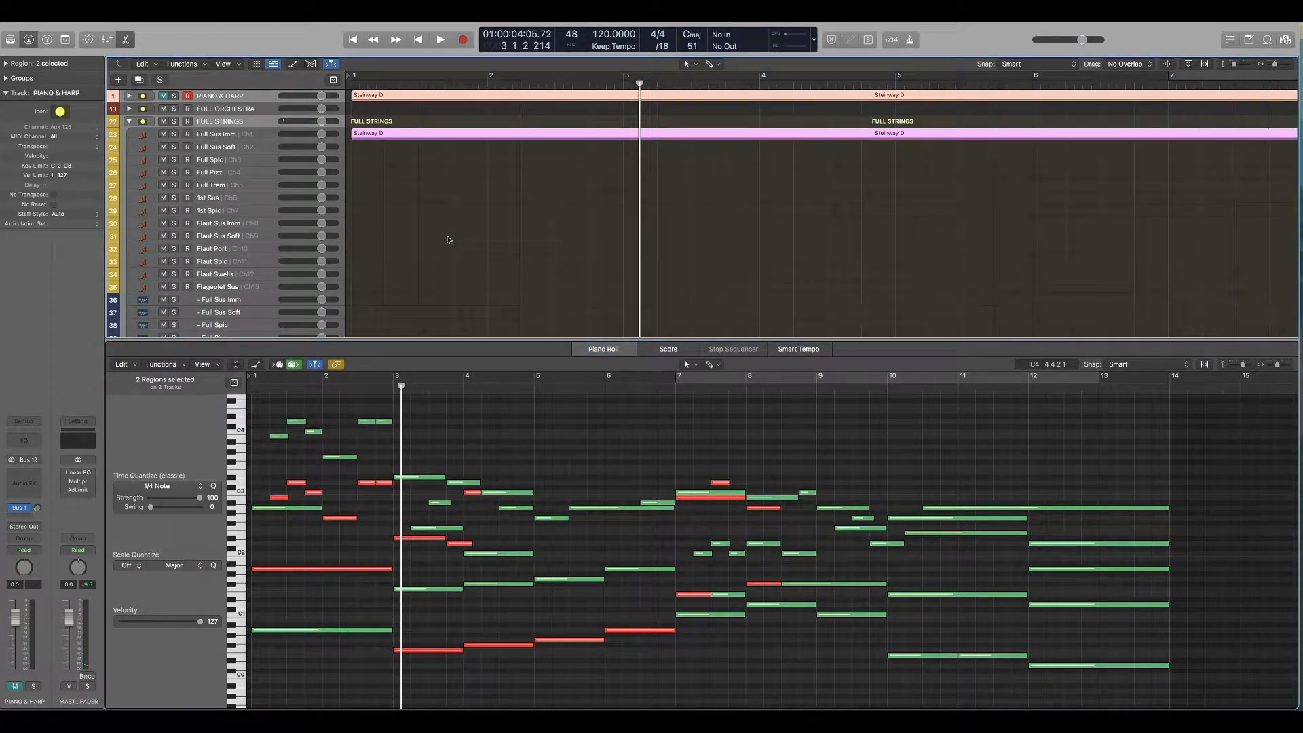
{"action": "left_click", "coordinate": [391, 198]}
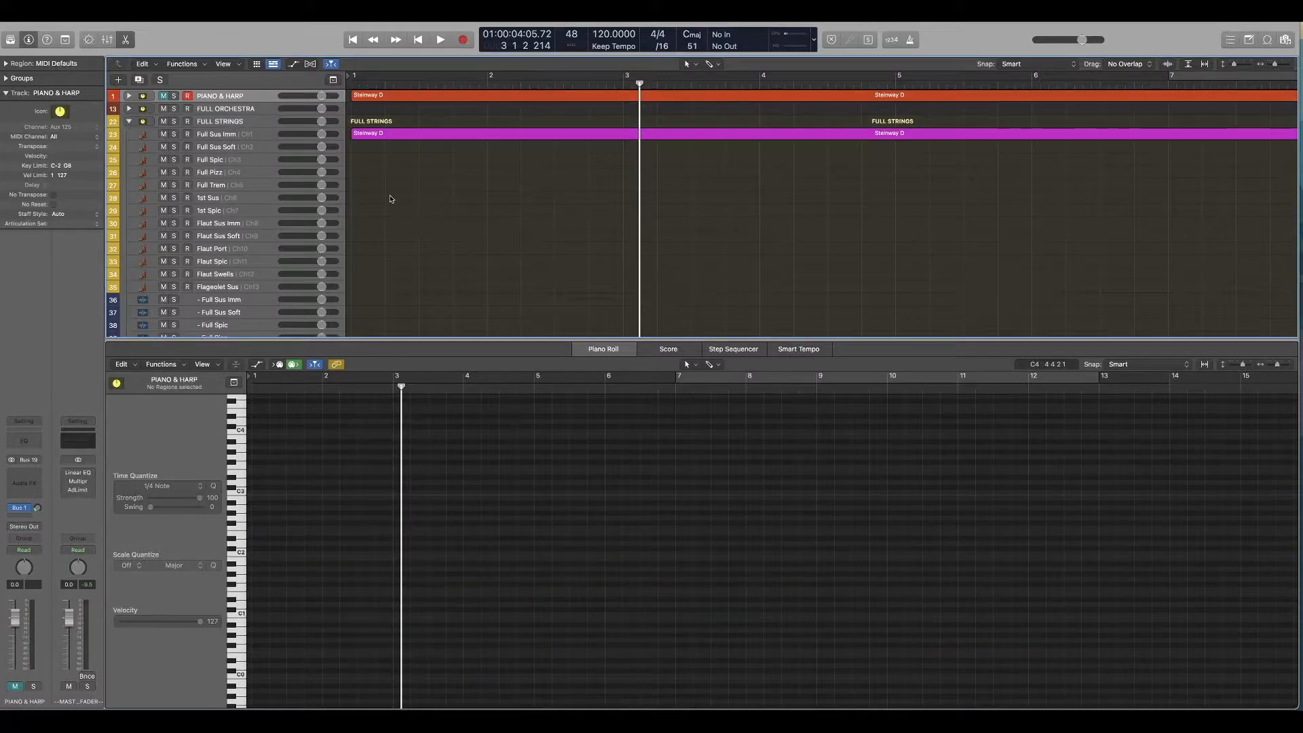
{"action": "left_click", "coordinate": [387, 132]}
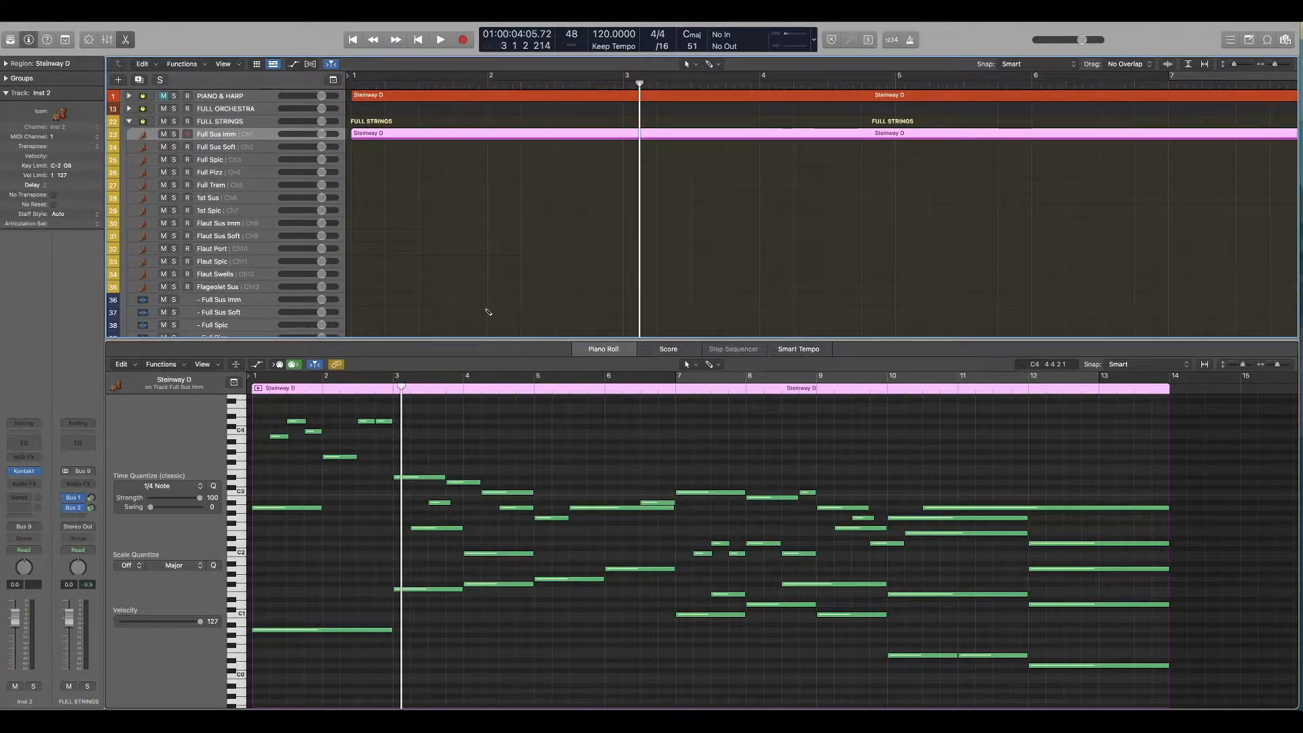
{"action": "key", "text": "Return"}
{"action": "scroll", "coordinate": [125, 119], "scroll_direction": "down", "scroll_amount": 1}
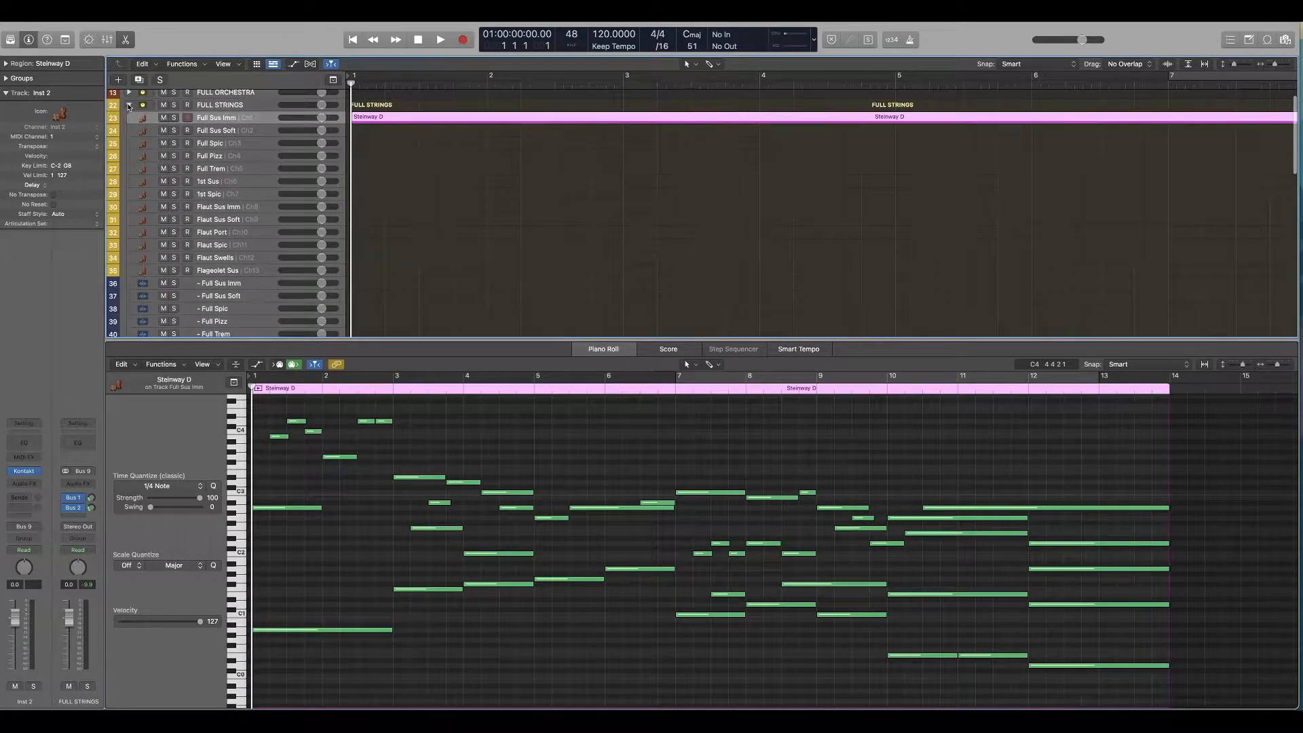
{"action": "left_click", "coordinate": [129, 107]}
Step: Place the copied strings region on the Flute & Clari Leg track of WIND PAIRS with velocity 127 and audition the stack in solo
{"action": "scroll", "coordinate": [115, 223], "scroll_direction": "down", "scroll_amount": 1}
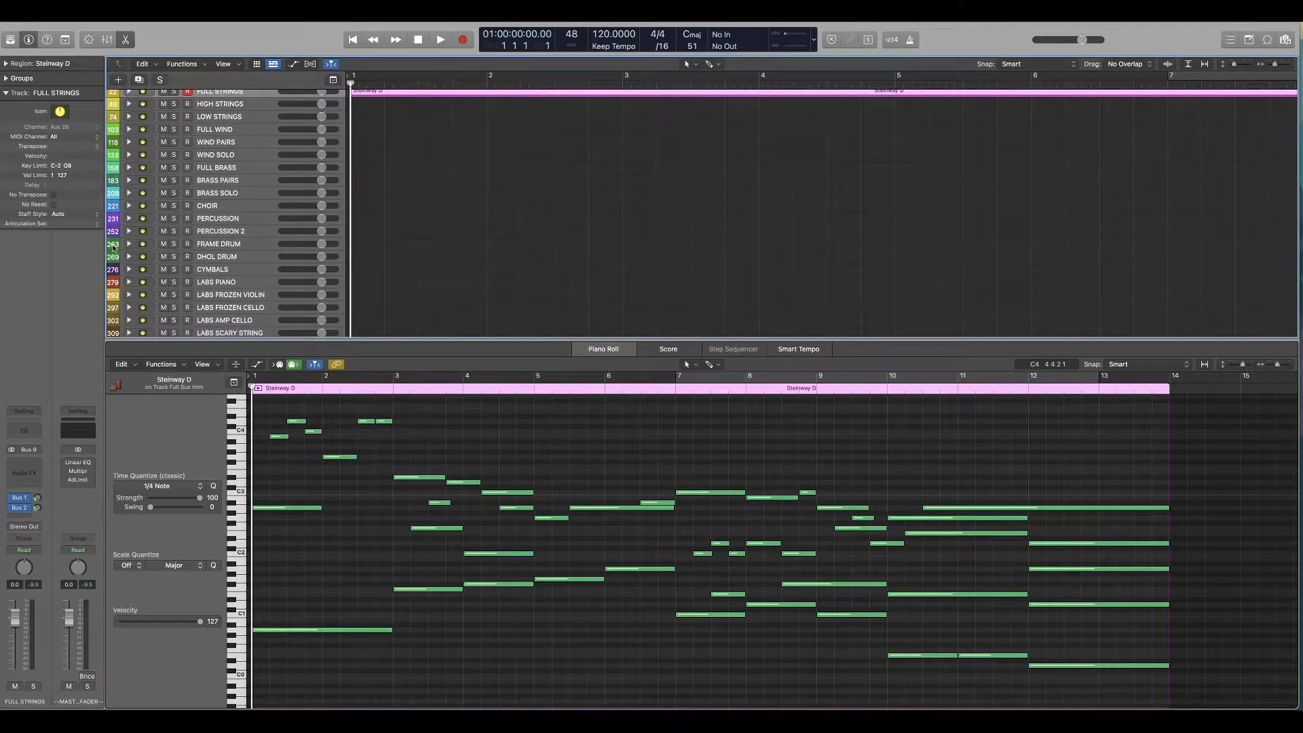
{"action": "scroll", "coordinate": [208, 225], "scroll_direction": "up", "scroll_amount": 1}
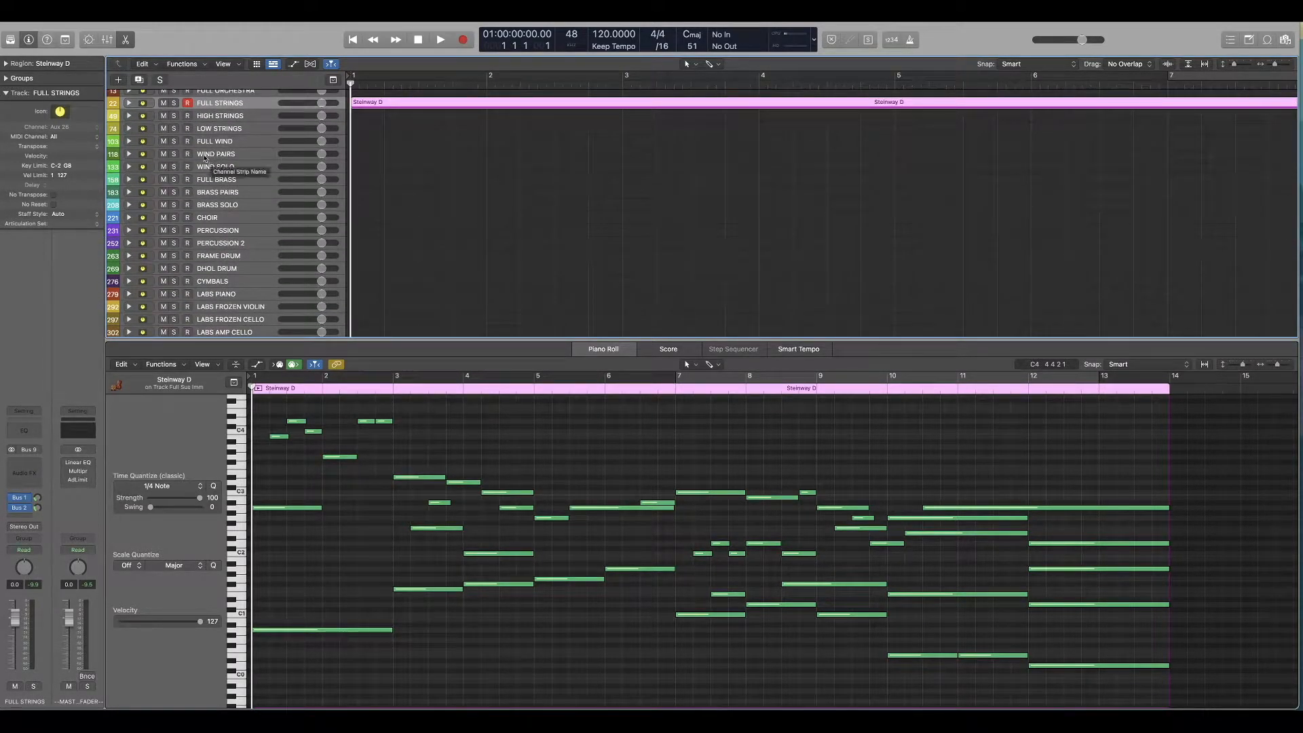
{"action": "left_click", "coordinate": [129, 141]}
{"action": "left_click", "coordinate": [375, 157]}
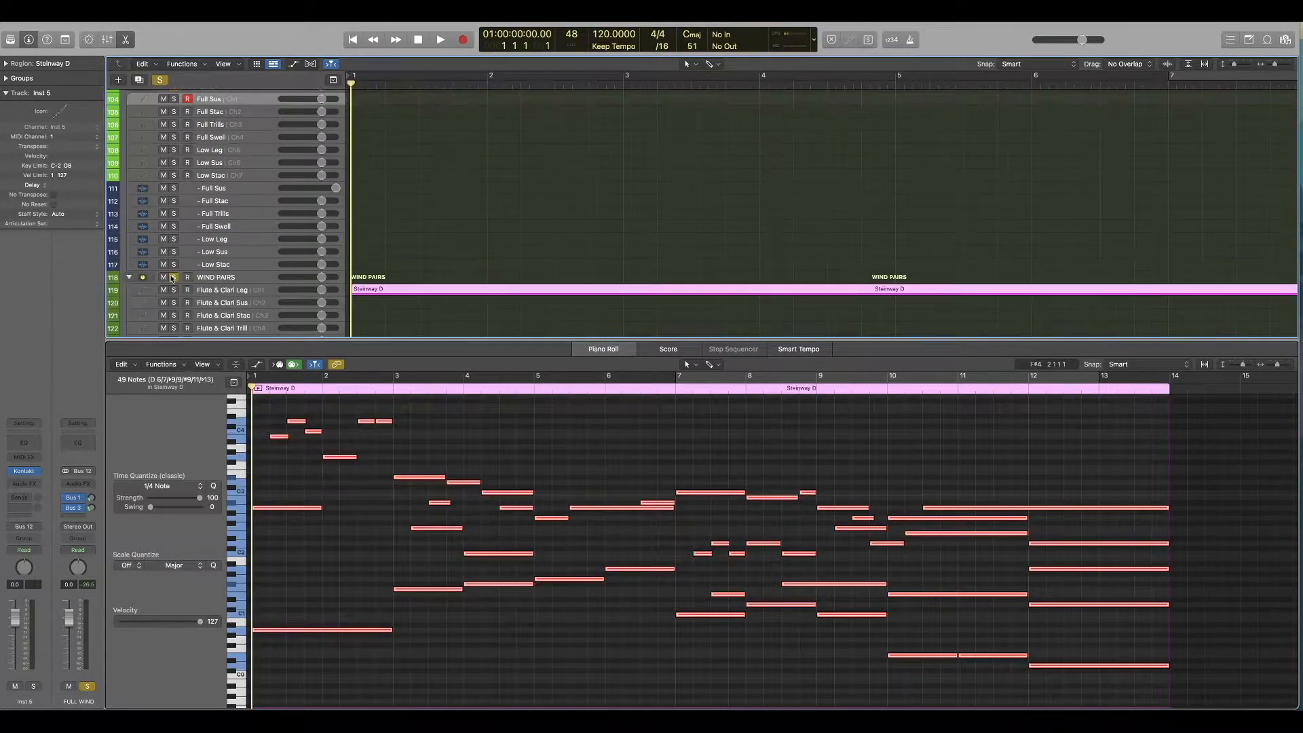
{"action": "key", "text": "space"}
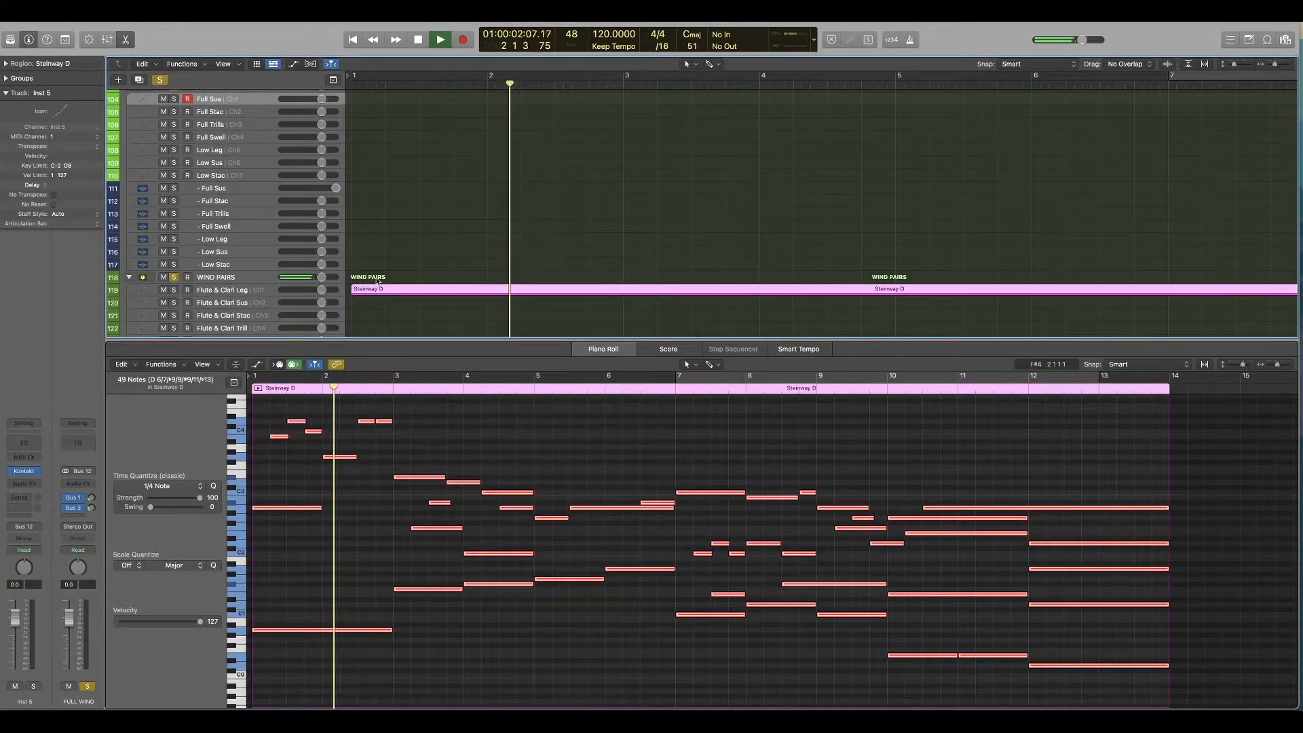
{"action": "scroll", "coordinate": [380, 281], "scroll_direction": "up", "scroll_amount": 2}
{"action": "scroll", "coordinate": [380, 281], "scroll_direction": "up", "scroll_amount": 2}
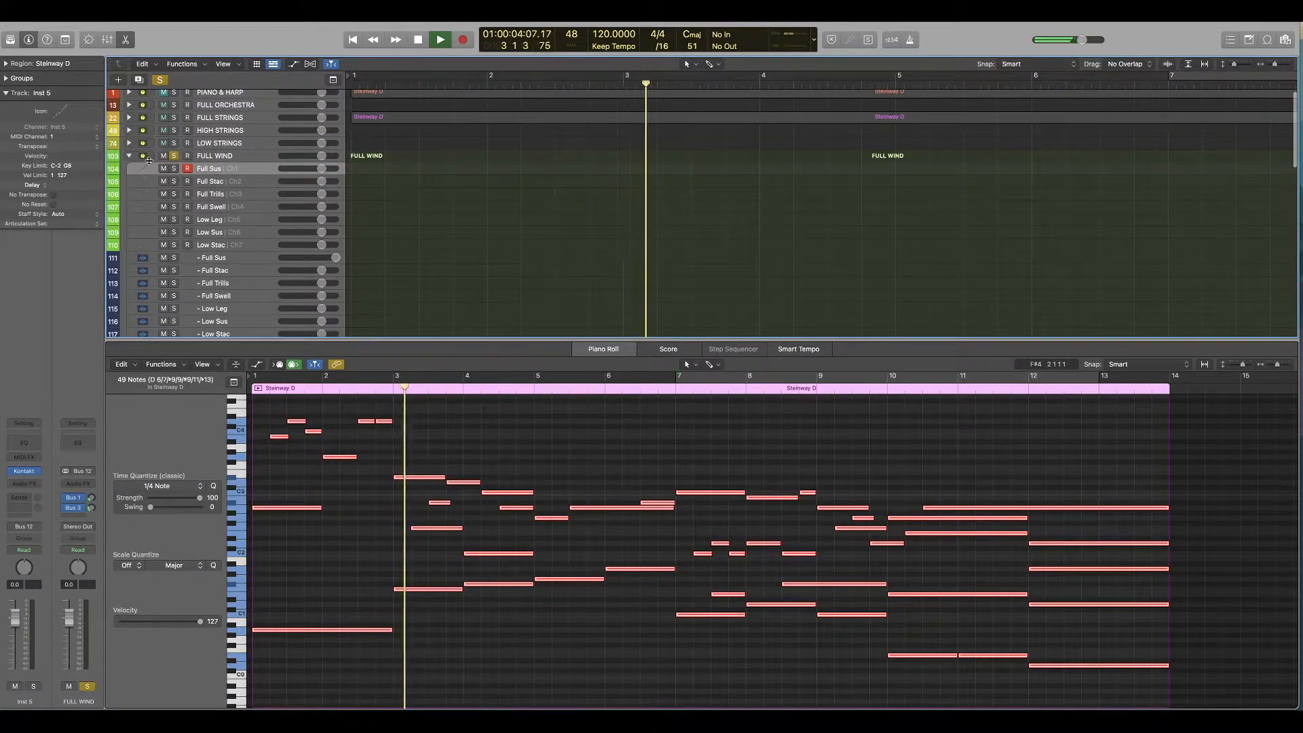
{"action": "left_click", "coordinate": [124, 161]}
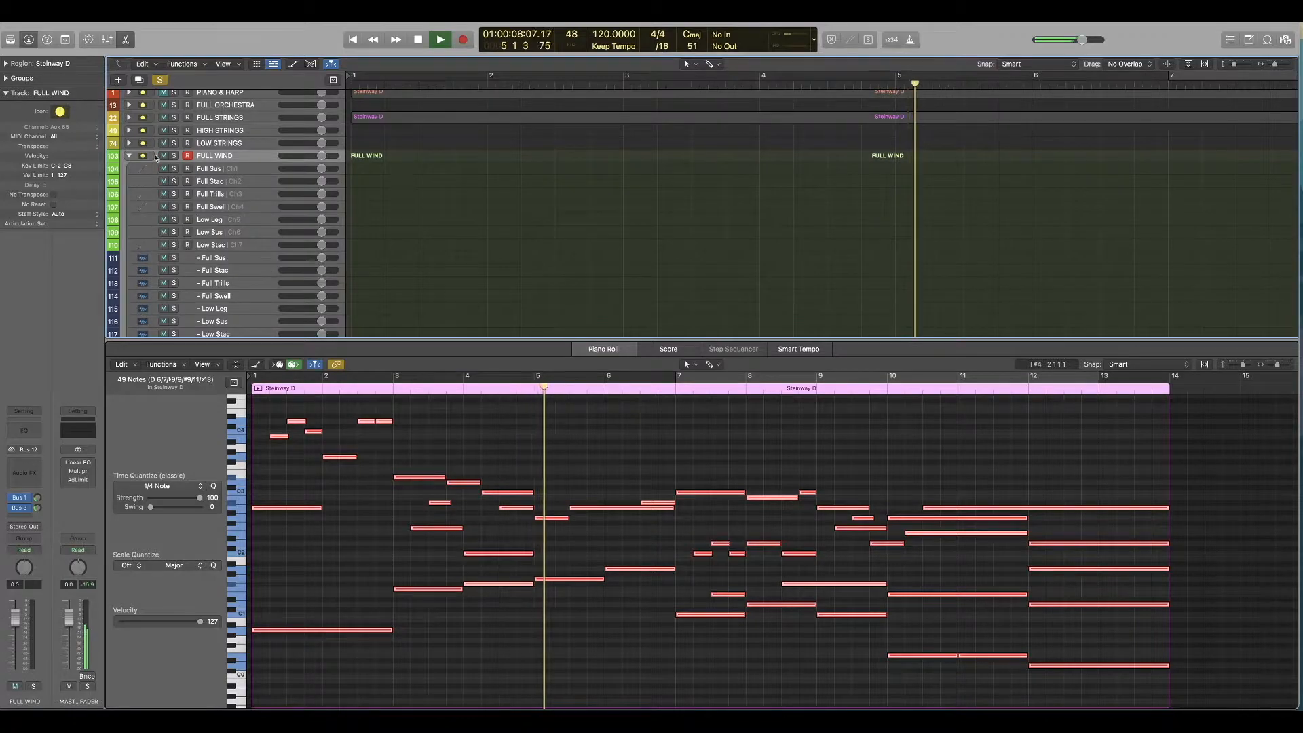
{"action": "left_click", "coordinate": [128, 156]}
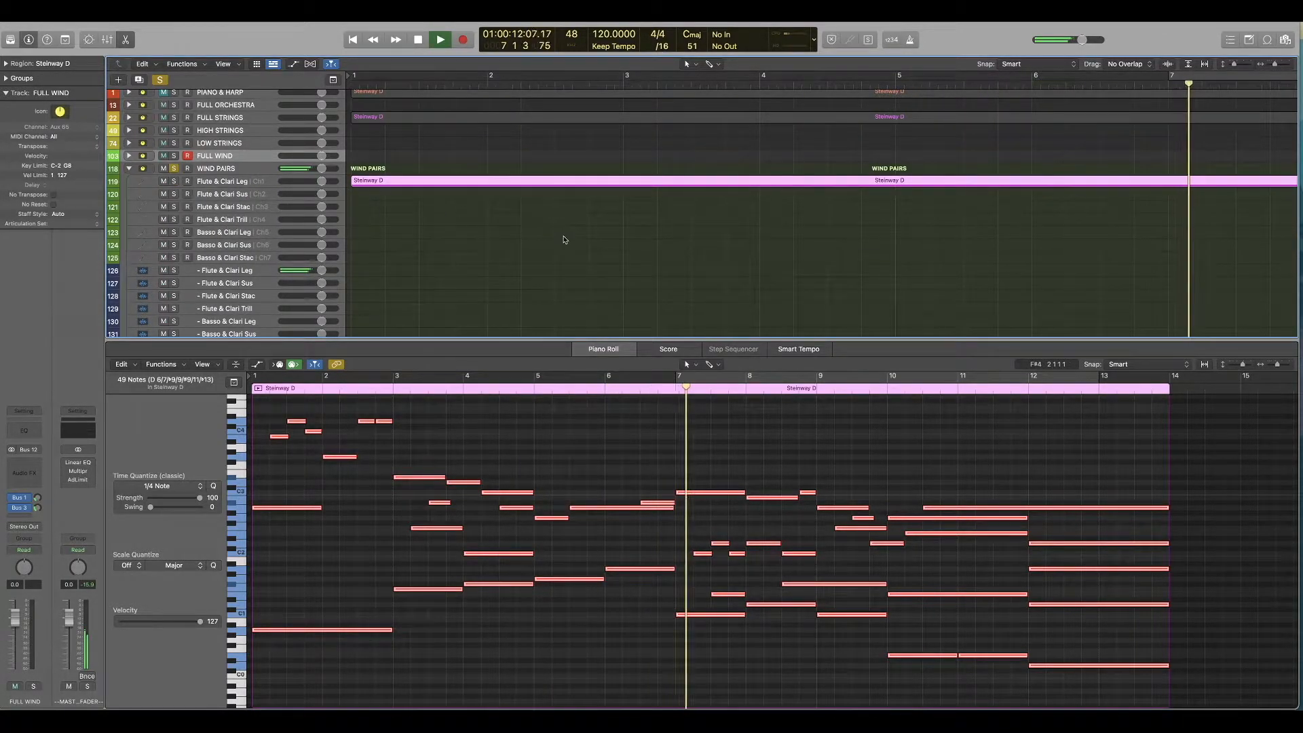
Step: Move the wind region to the Flute & Clari Sus track and audition it from the project start
{"action": "key", "text": "space"}
{"action": "key", "text": "Return"}
{"action": "left_click_drag", "start_coordinate": [375, 181], "coordinate": [376, 197]}
{"action": "key", "text": "space"}
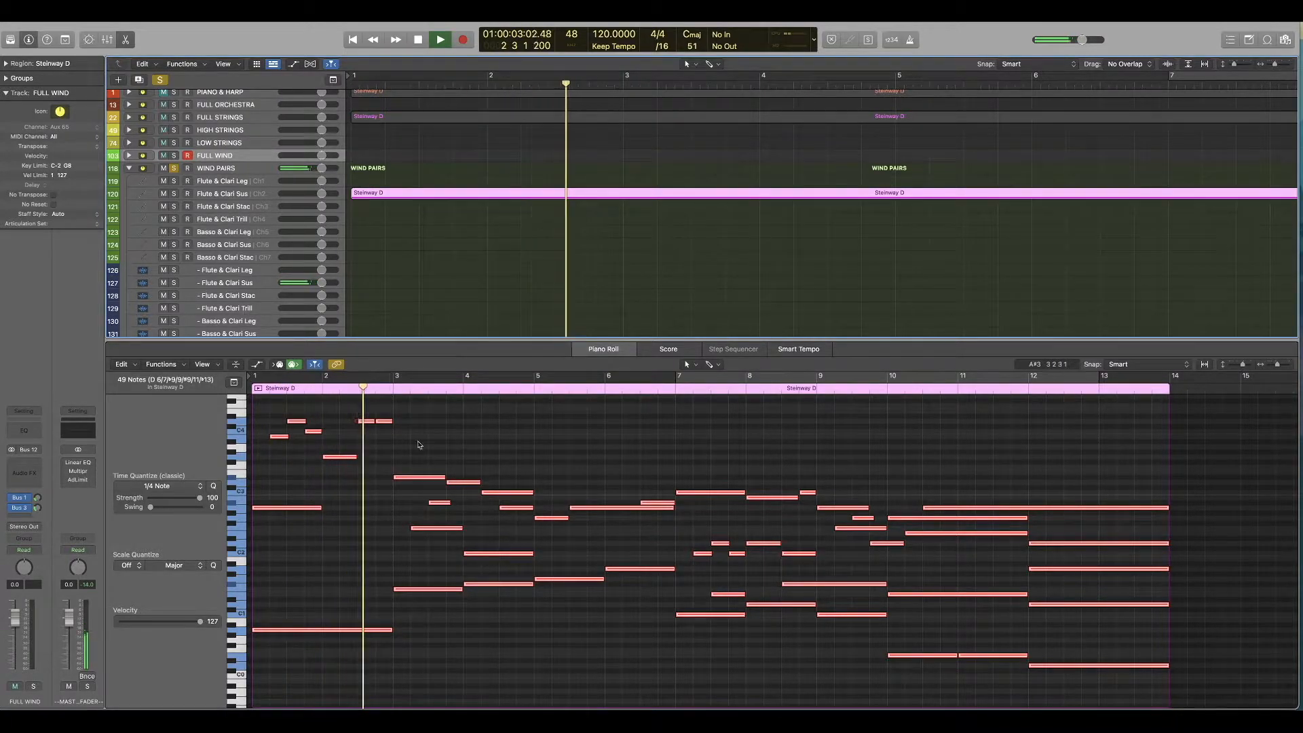
{"action": "key", "text": "space"}
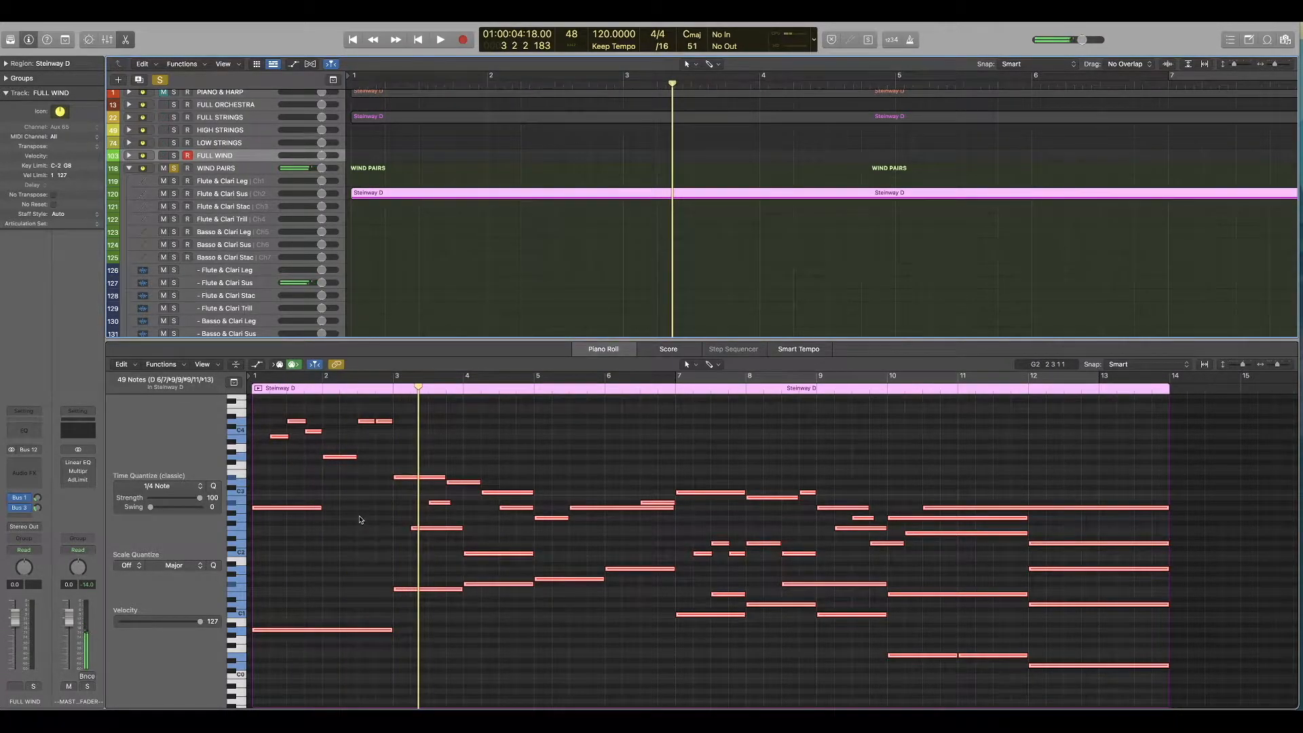
Step: Delete the bass note under bars 1 and 2, extend the held A2 note to the end of bar 2 and audition the result
{"action": "left_click_drag", "start_coordinate": [360, 524], "coordinate": [327, 662]}
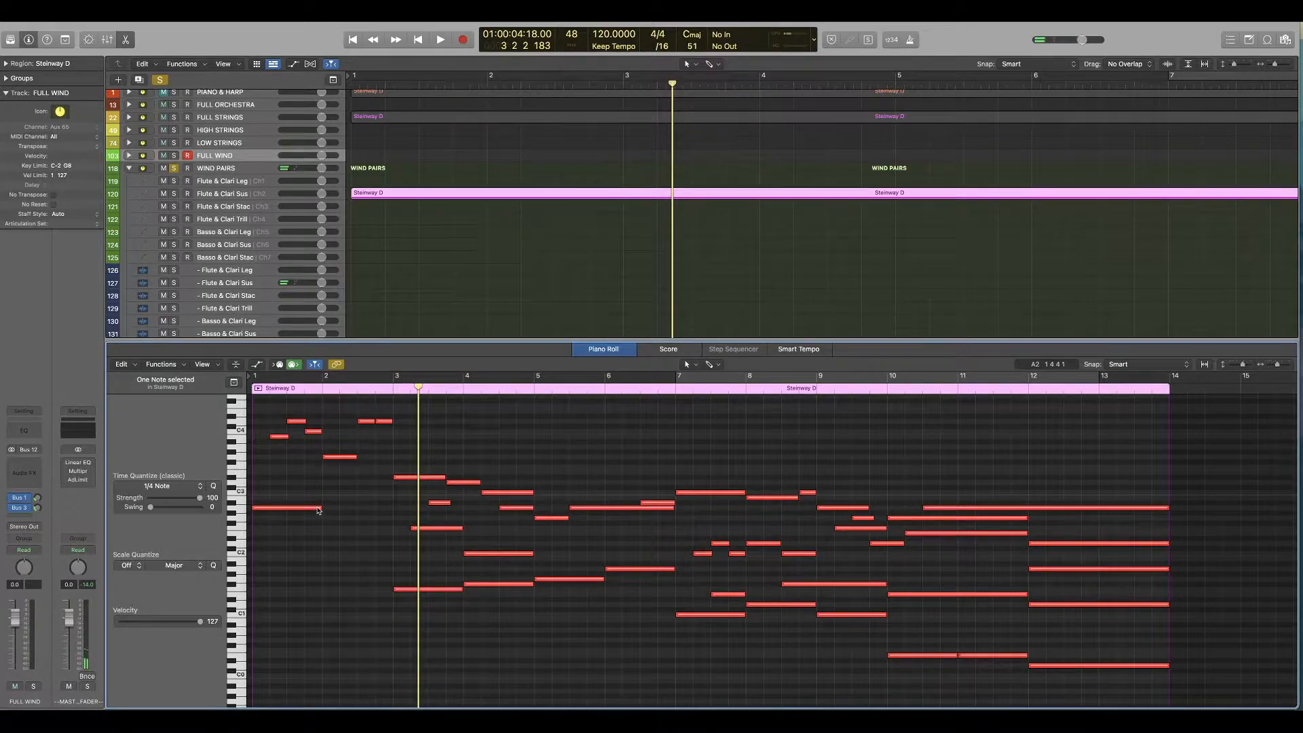
{"action": "left_click_drag", "start_coordinate": [322, 510], "coordinate": [393, 509]}
{"action": "key", "text": "Return"}
{"action": "key", "text": "space"}
{"action": "scroll", "coordinate": [289, 473], "scroll_direction": "up", "scroll_amount": 1}
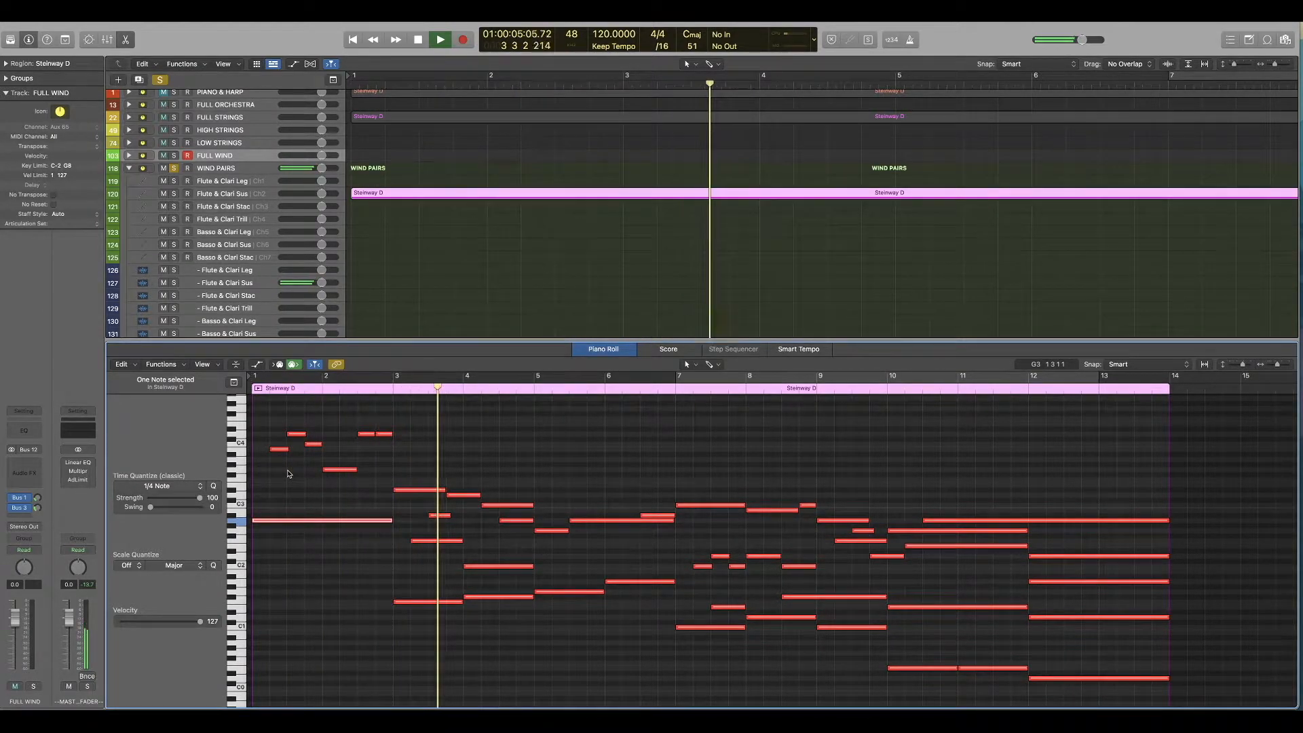
{"action": "key", "text": "space"}
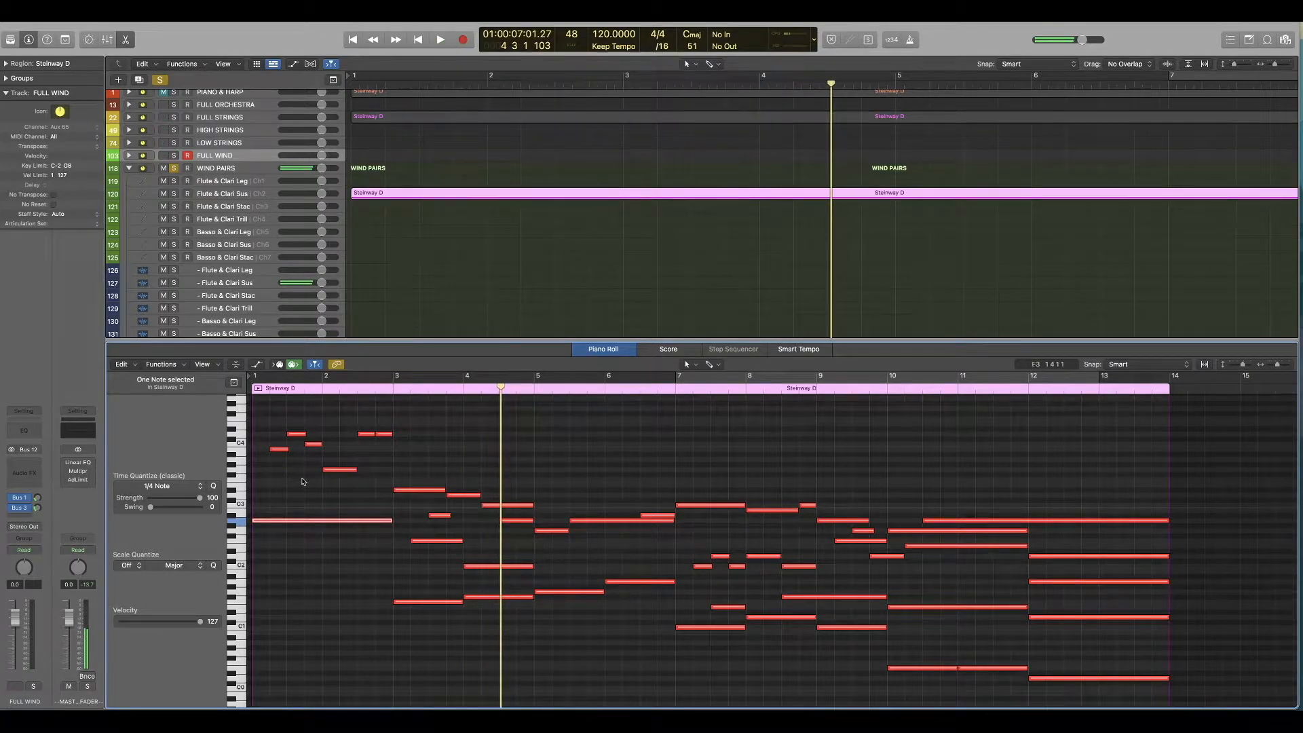
Step: Delete the held A2 note under bars 1 and 2 and play the opening from the start
{"action": "key", "text": "Return"}
{"action": "key", "text": "space"}
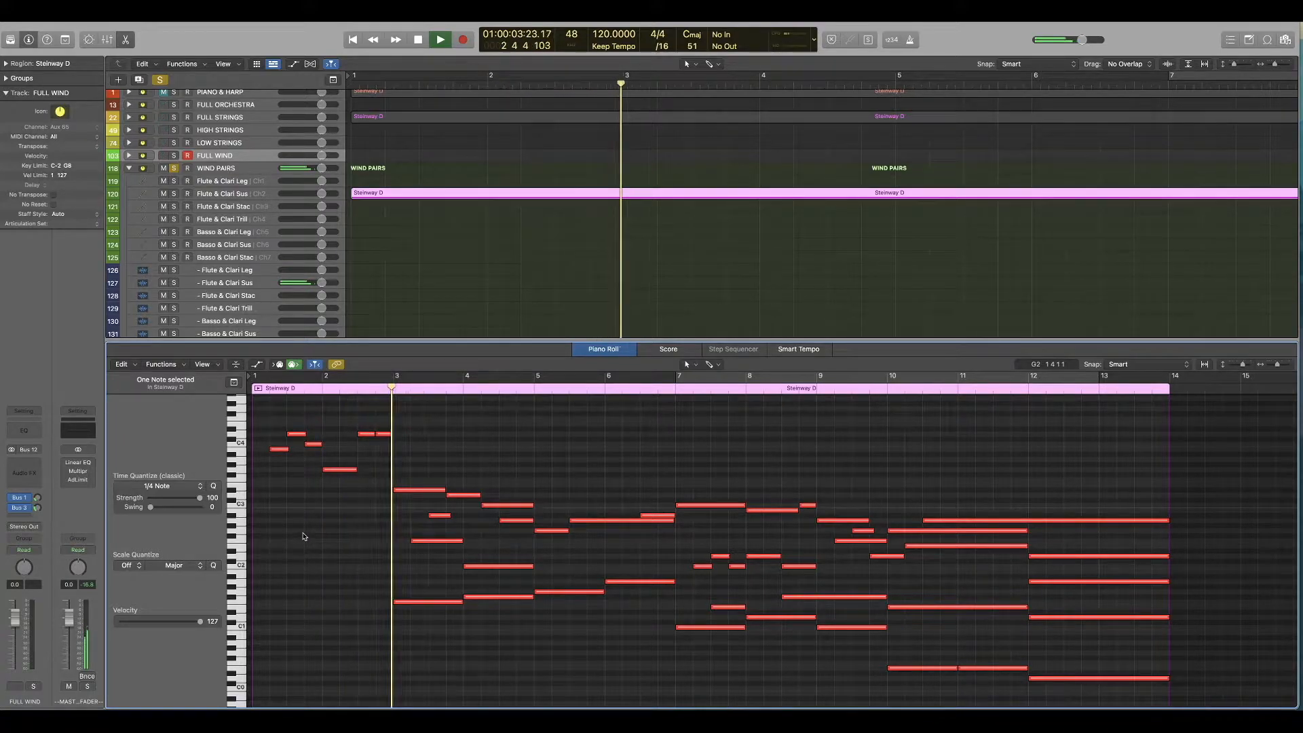
{"action": "key", "text": "space"}
Step: Delete the lowest bass notes of the wind region from bar 3 through bar 13
{"action": "left_click_drag", "start_coordinate": [379, 574], "coordinate": [817, 660]}
{"action": "key", "text": "Delete"}
{"action": "key", "text": "Delete"}
{"action": "left_click_drag", "start_coordinate": [781, 610], "coordinate": [887, 648]}
{"action": "key", "text": "Delete"}
{"action": "left_click_drag", "start_coordinate": [1169, 706], "coordinate": [858, 632]}
Step: Delete the remaining lower chord and inner notes from bar 4 through bar 13, keeping the upper line
{"action": "key", "text": "Delete"}
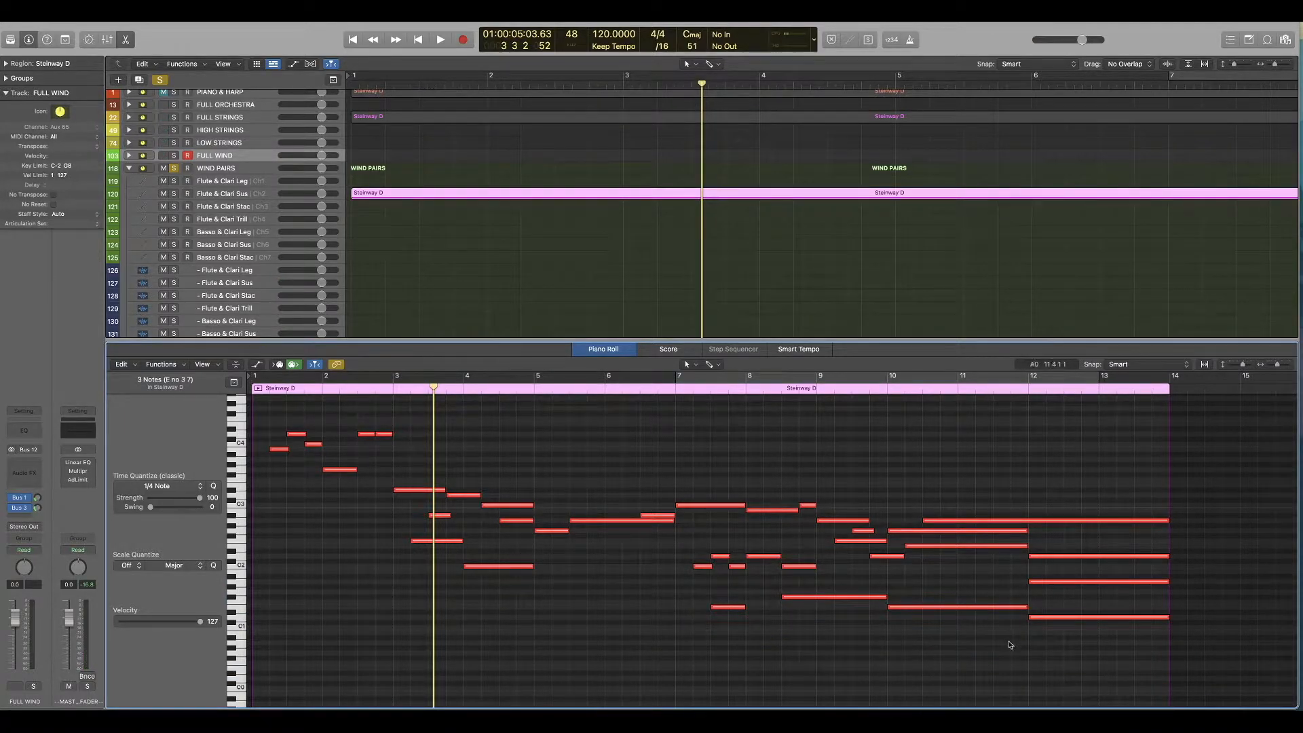
{"action": "left_click_drag", "start_coordinate": [1069, 650], "coordinate": [1048, 548]}
{"action": "key", "text": "Delete"}
{"action": "key", "text": "Delete"}
{"action": "key", "text": "Delete"}
{"action": "key", "text": "Delete"}
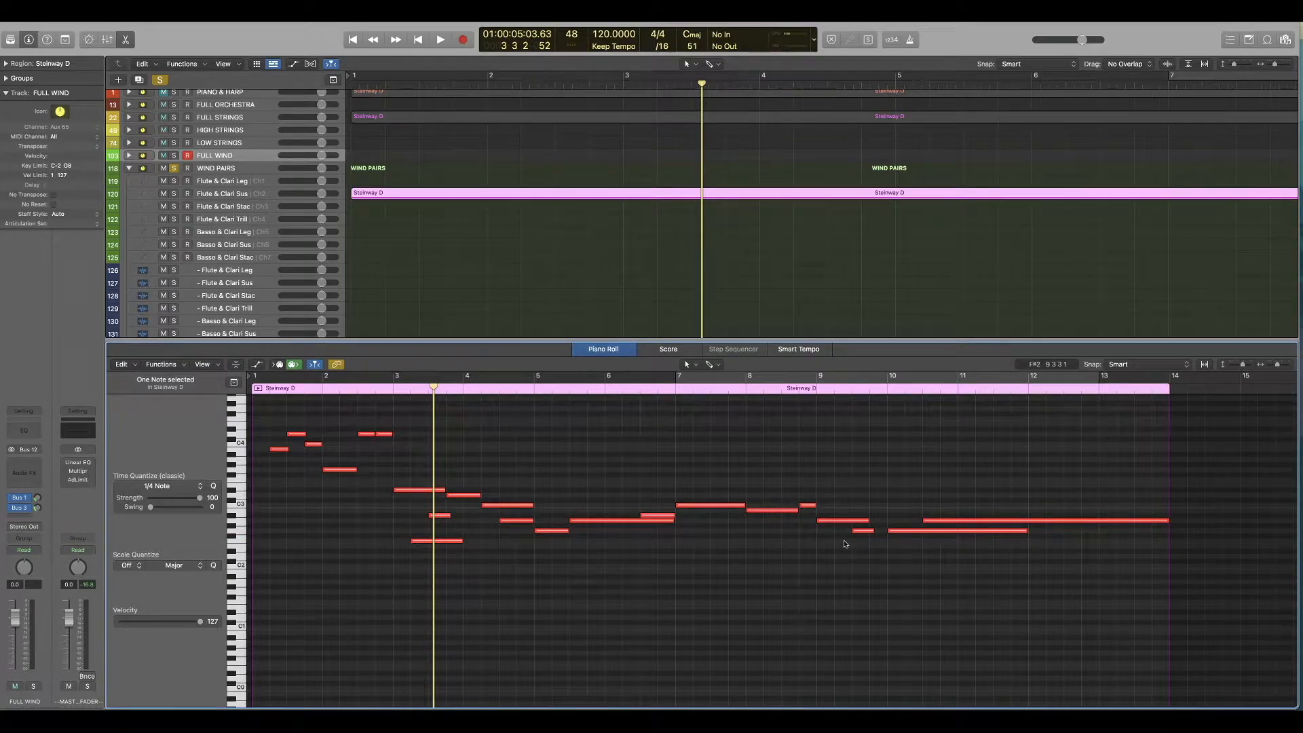
Step: Delete the long and short inner notes beneath the melody in bar 3, checking the passage with playback
{"action": "left_click_drag", "start_coordinate": [482, 558], "coordinate": [438, 541]}
{"action": "key", "text": "Delete"}
{"action": "key", "text": "space"}
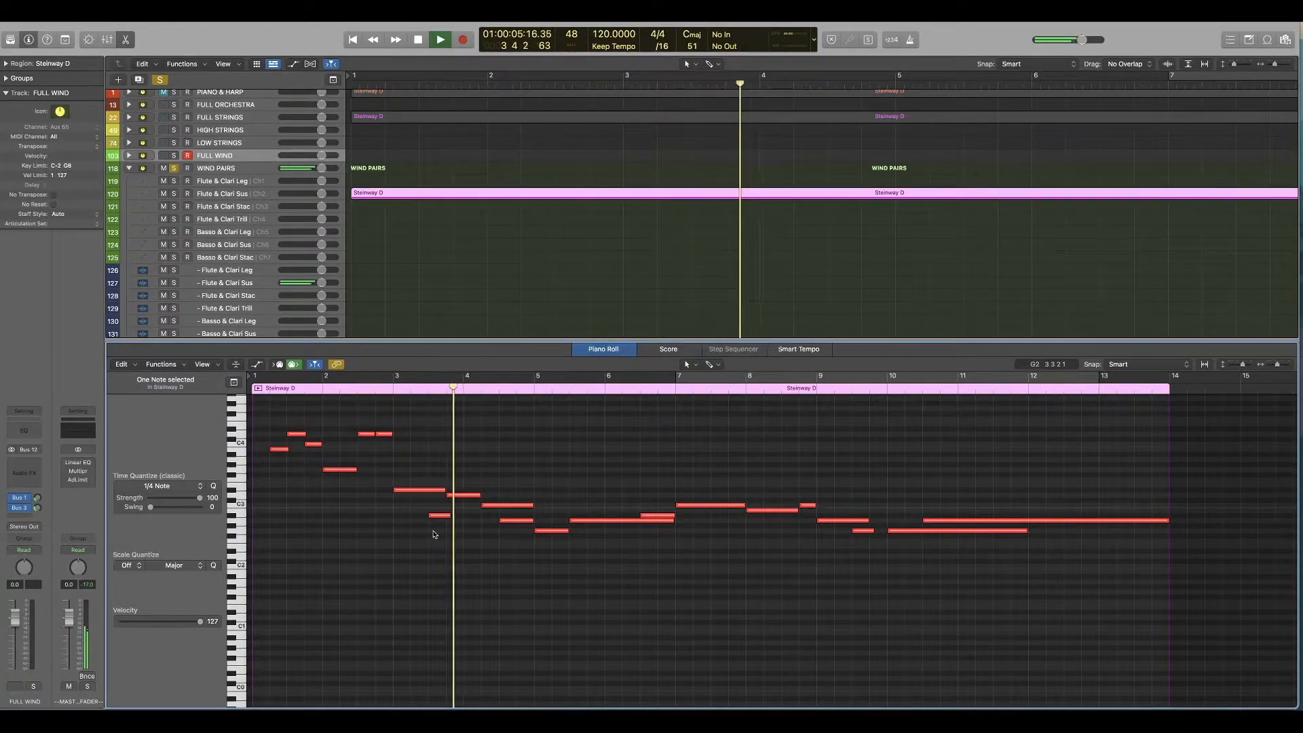
{"action": "key", "text": "space"}
{"action": "key", "text": "space"}
{"action": "key", "text": "space"}
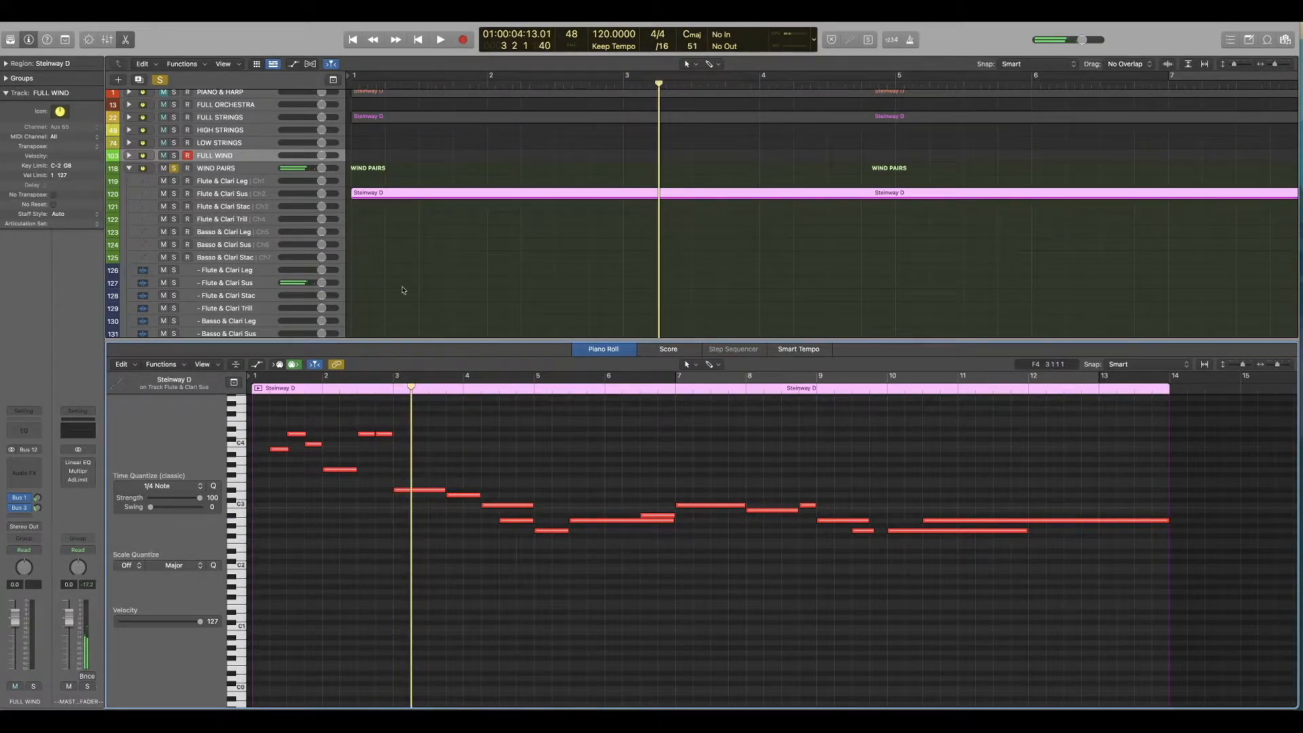
Step: Move the region back to the Flute & Clari Leg track and turn the melody into overlapping legato notes, merging the repeated notes ending bar 2
{"action": "left_click_drag", "start_coordinate": [382, 196], "coordinate": [383, 182]}
{"action": "key", "text": "Return"}
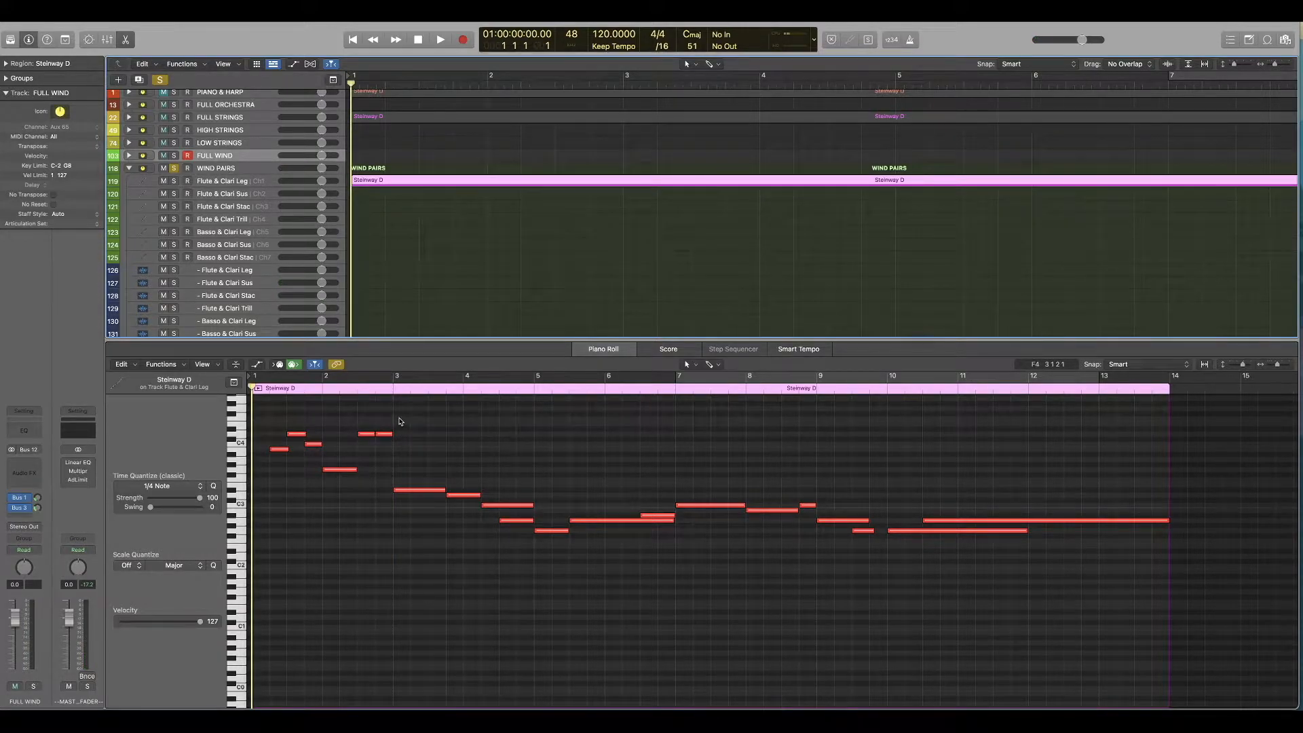
{"action": "left_click", "coordinate": [379, 435]}
{"action": "left_click_drag", "start_coordinate": [374, 435], "coordinate": [392, 435]}
{"action": "key", "text": "space"}
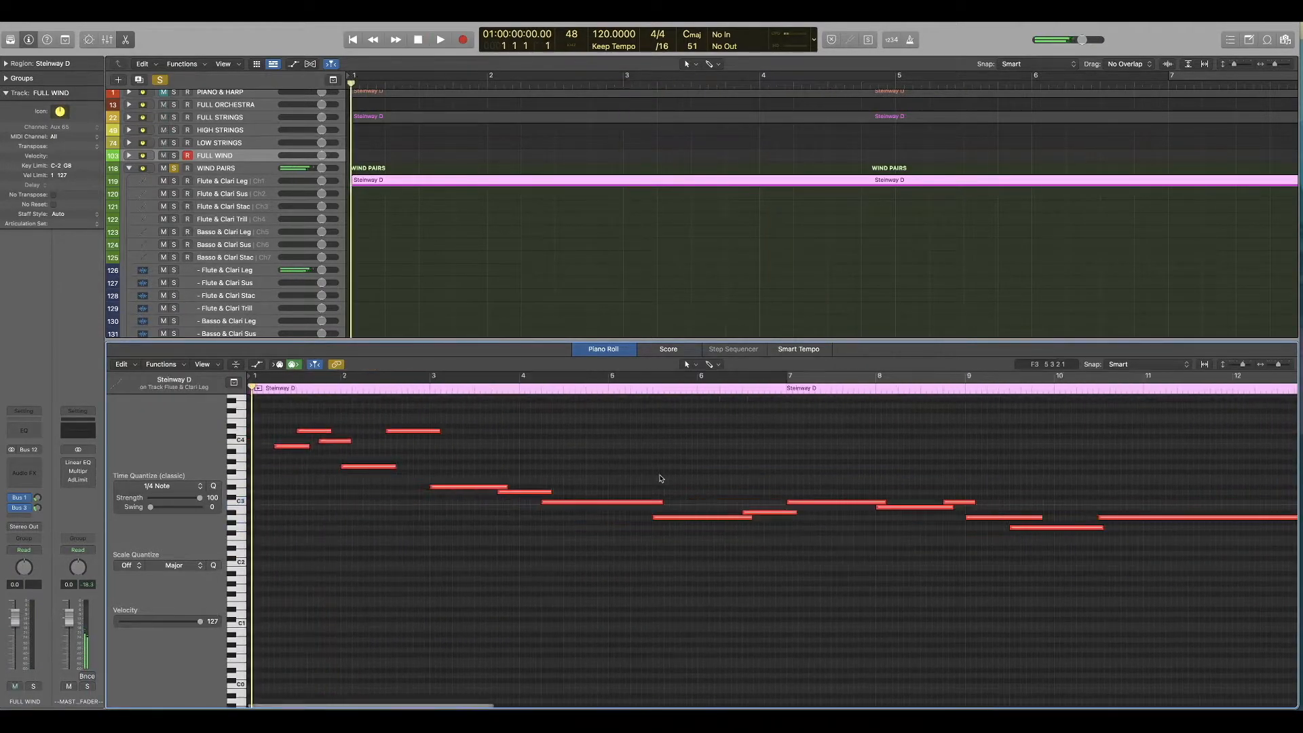
Step: Lengthen the short notes in bars 1, 2 and 9, remove the extra note under bar 10 and play the line to the end
{"action": "key", "text": "space"}
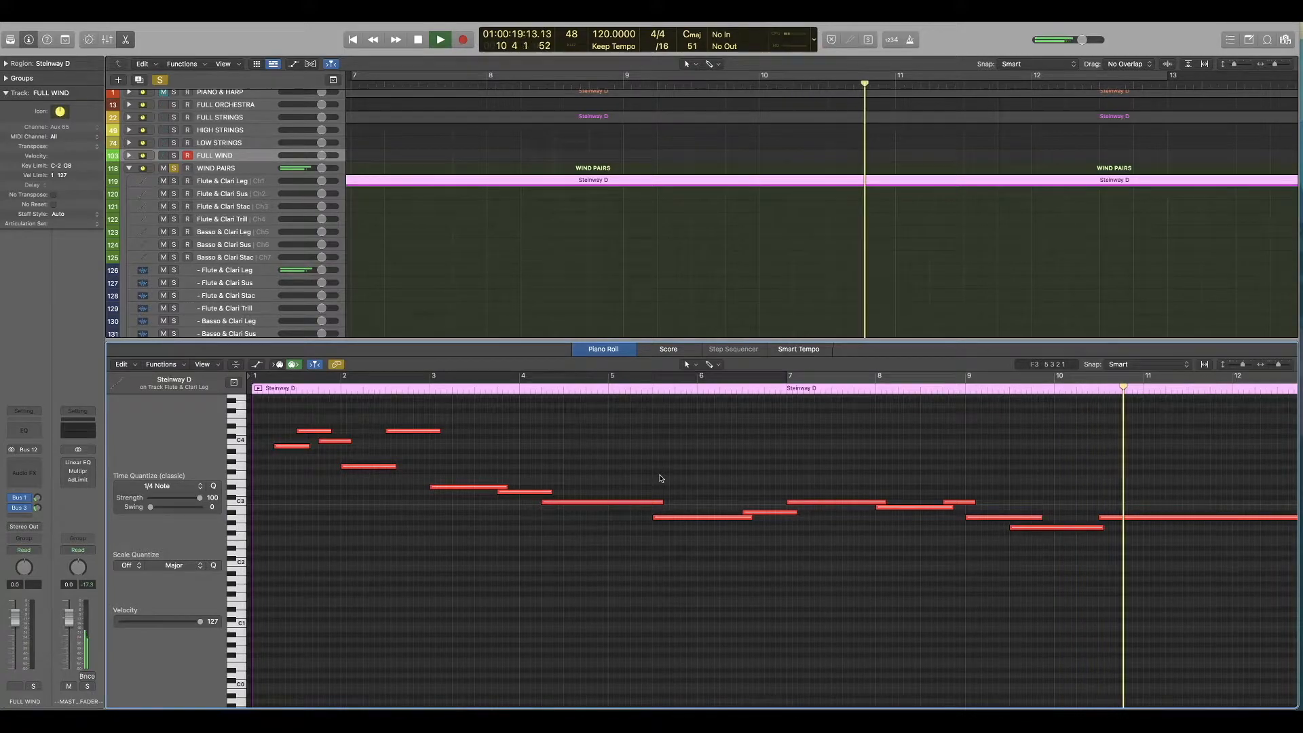
{"action": "scroll", "coordinate": [666, 481], "scroll_direction": "right", "scroll_amount": 6}
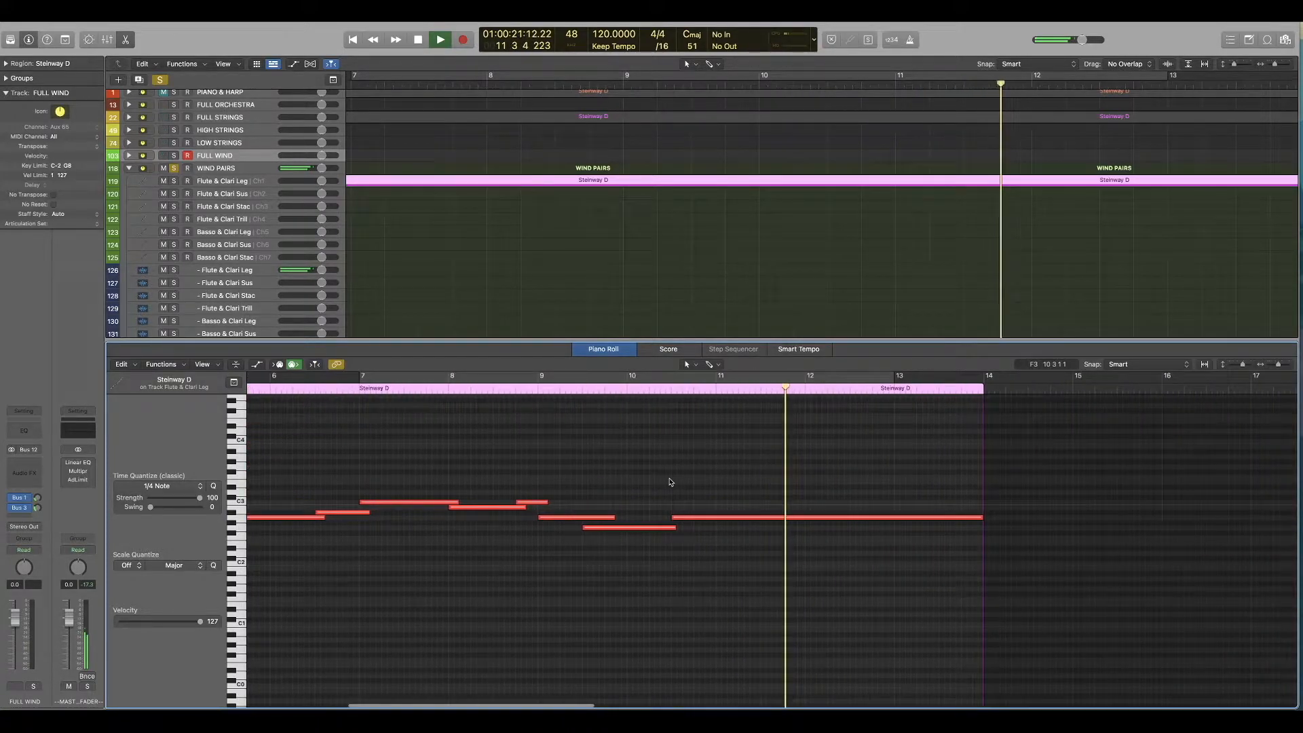
{"action": "key", "text": "space"}
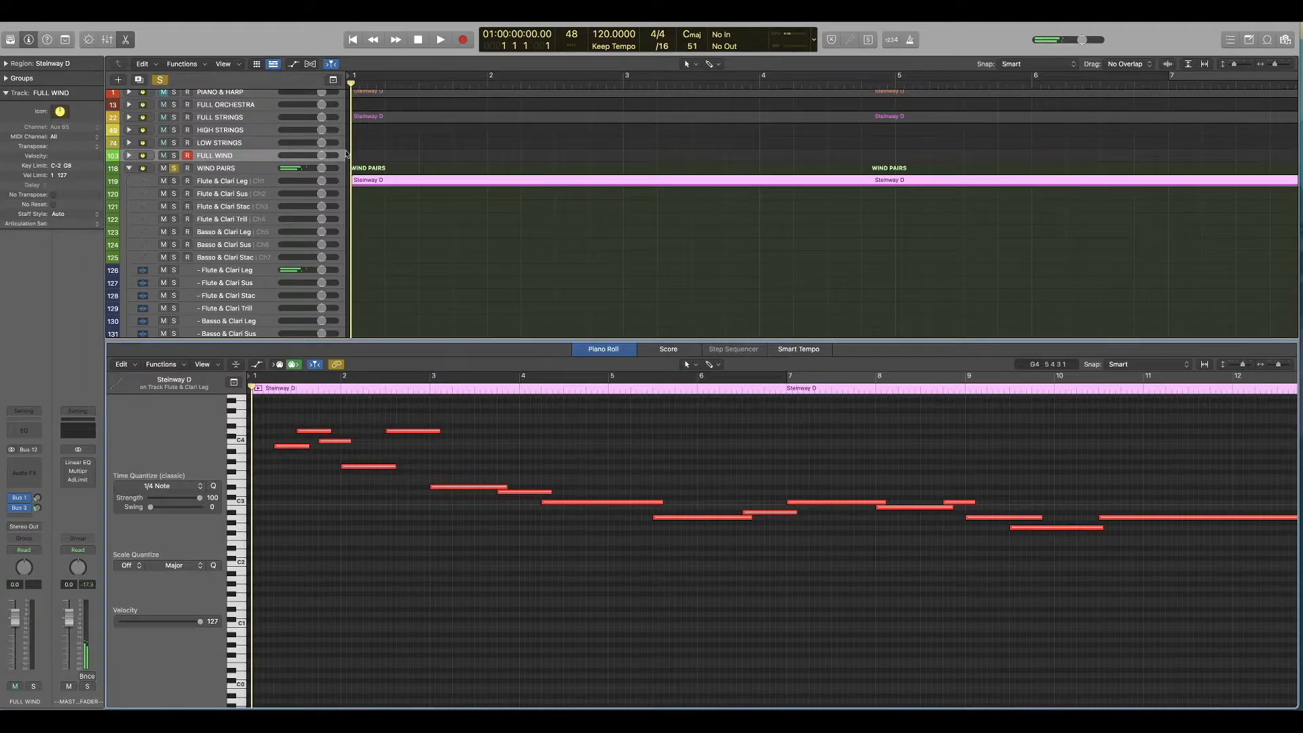
Step: Turn off solo on WIND PAIRS and play the woodwind line together with the strings
{"action": "left_click", "coordinate": [174, 169]}
{"action": "key", "text": "space"}
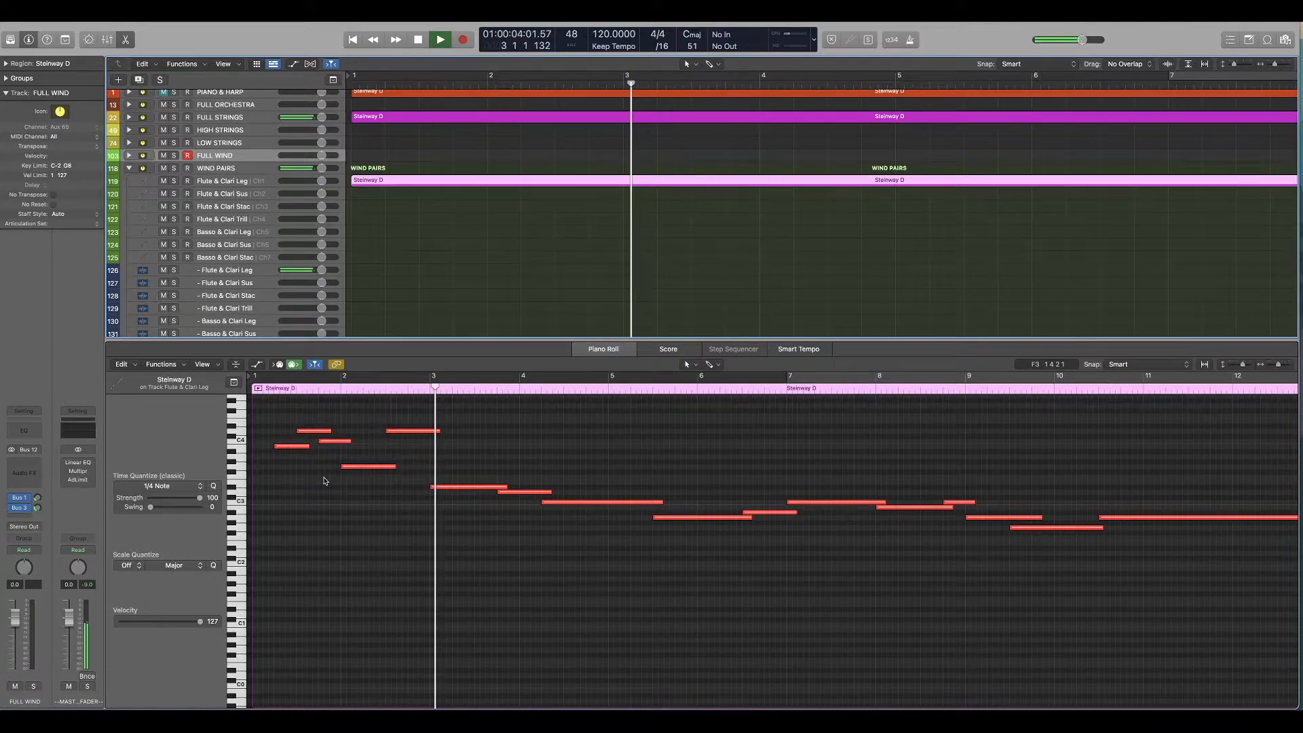
Step: Stop playback and show the FULL STRINGS and WIND PAIRS regions together in the piano roll
{"action": "key", "text": "space"}
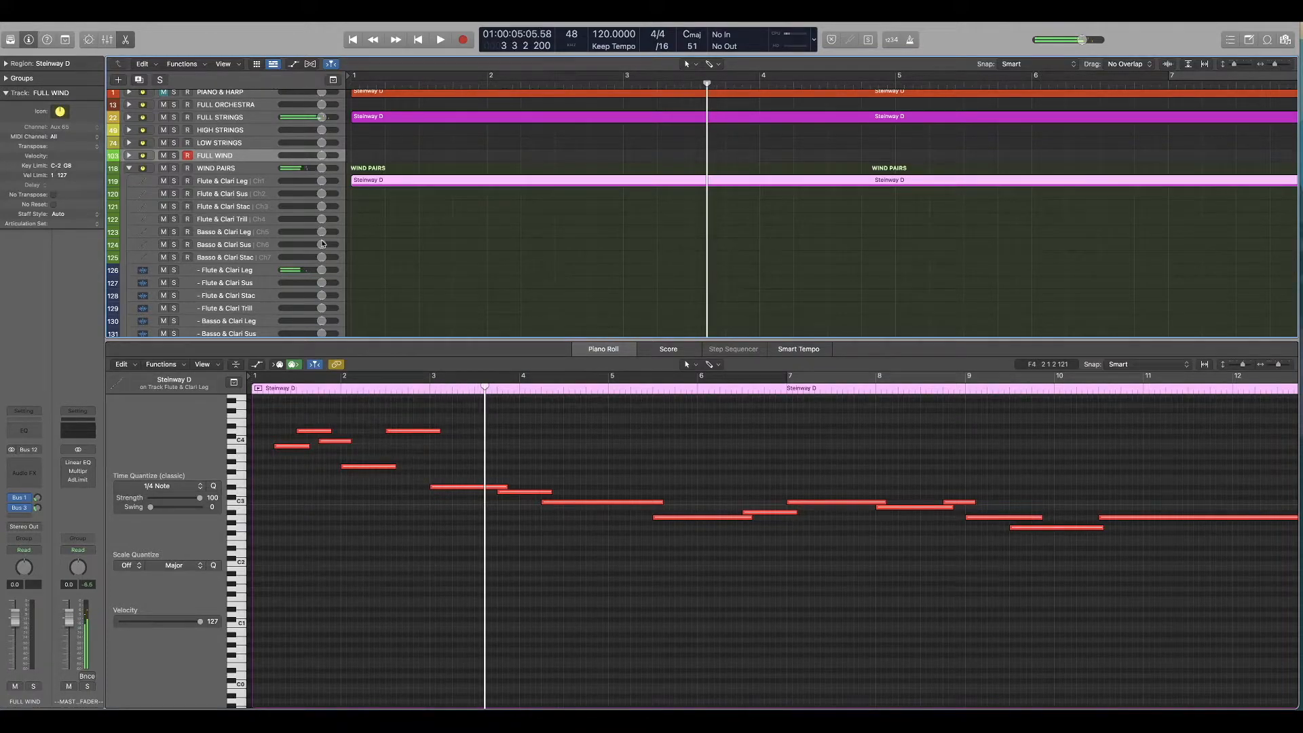
{"action": "left_click", "coordinate": [129, 118]}
{"action": "left_click", "coordinate": [471, 132]}
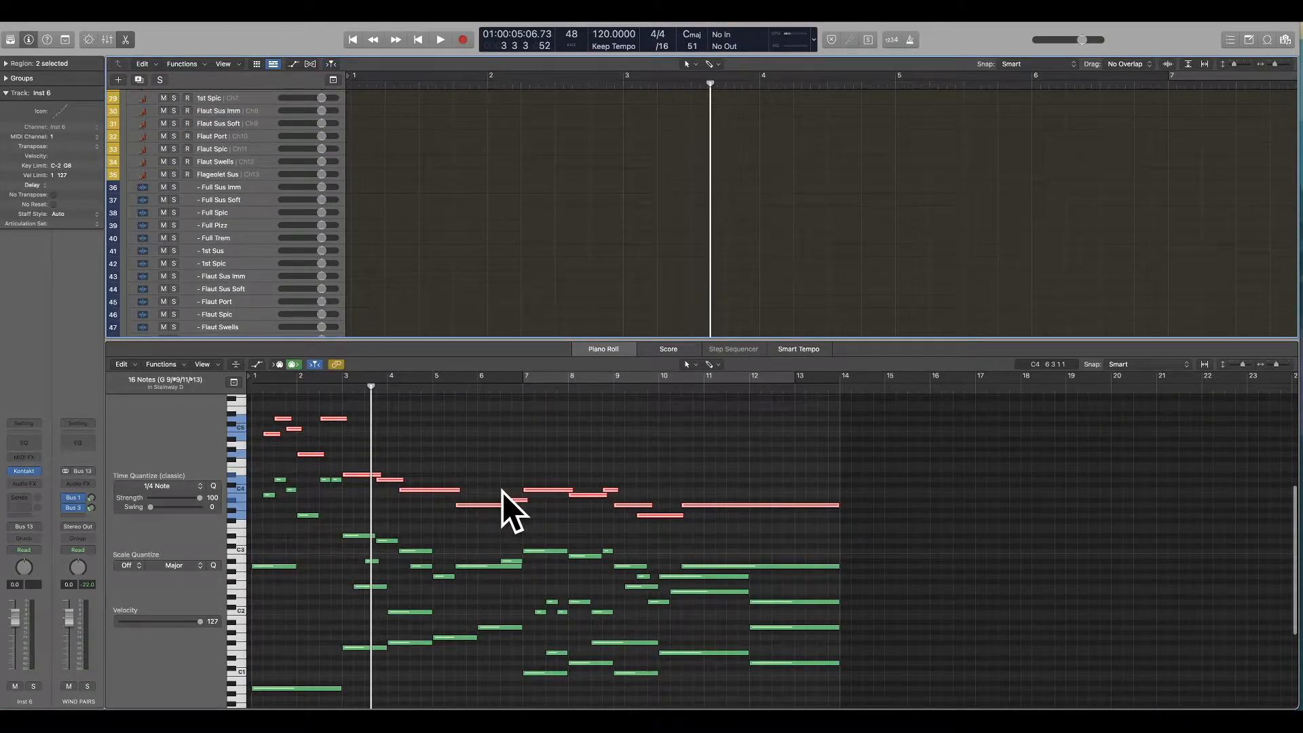
{"action": "left_click", "coordinate": [462, 538]}
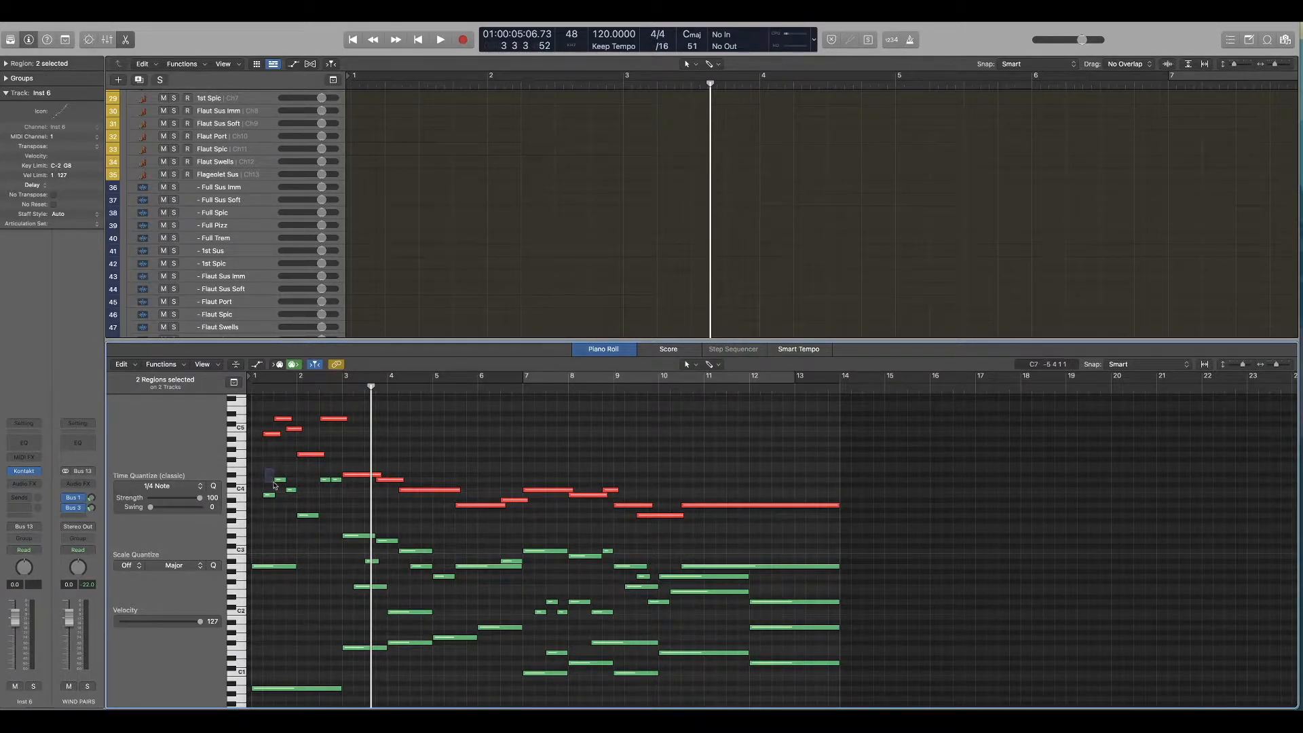
Step: Remove the string notes doubling the melody in bars 1 and 2, and lower the whole woodwind line one octave, checking from the start
{"action": "left_click_drag", "start_coordinate": [330, 528], "coordinate": [336, 530]}
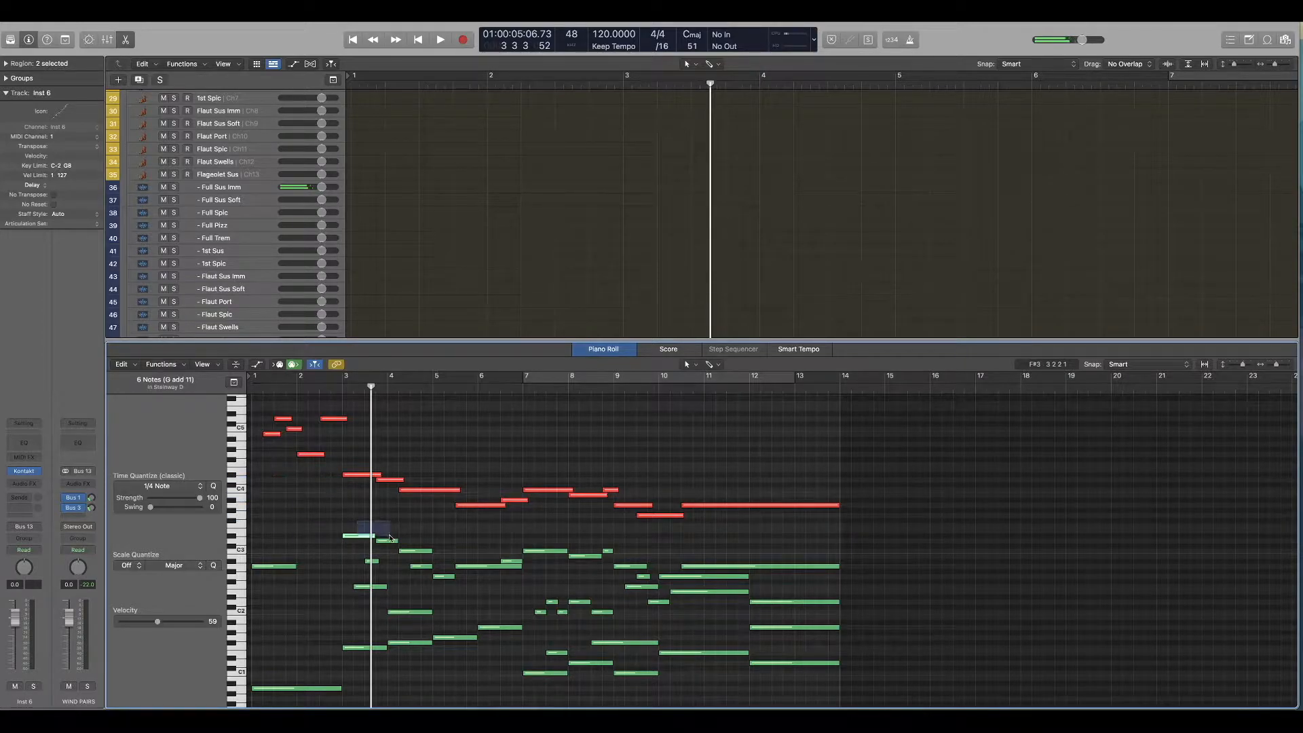
{"action": "key", "text": "Return"}
{"action": "key", "text": "alt+shift+Down"}
{"action": "key", "text": "space"}
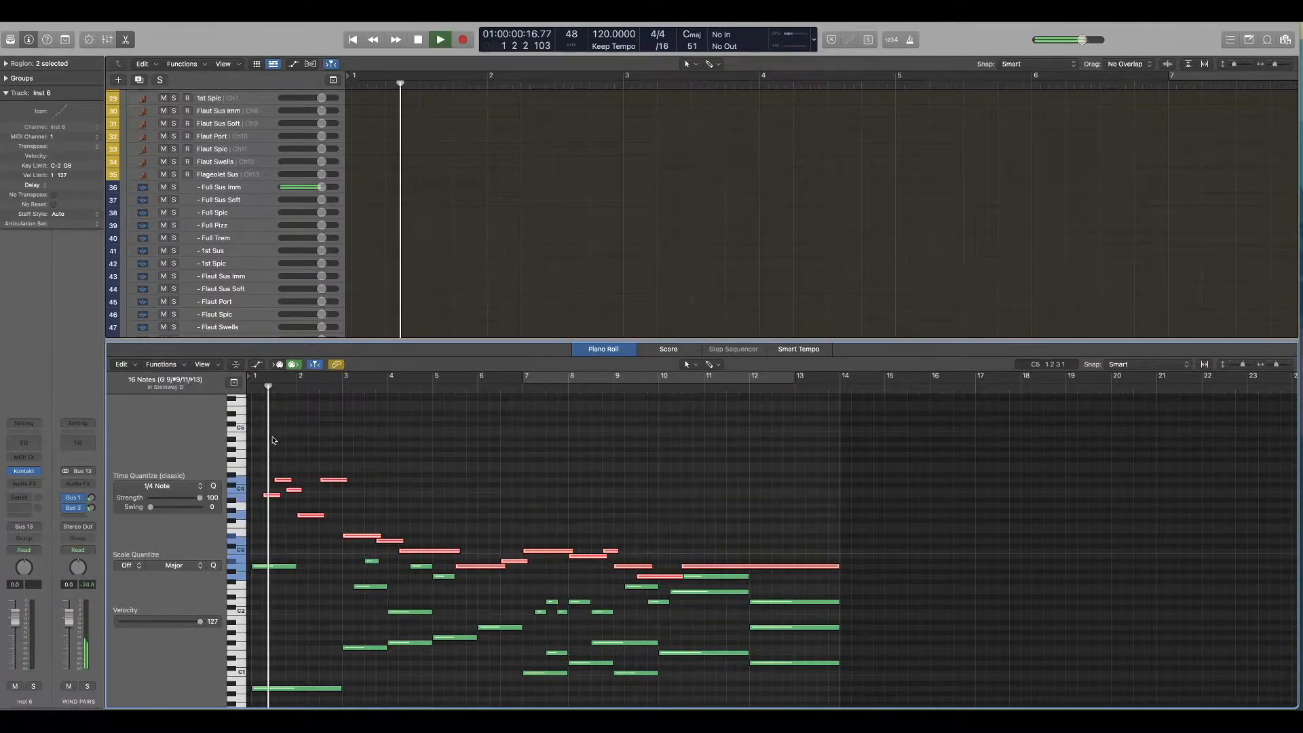
{"action": "key", "text": "space"}
Step: Delete the upper string notes in bars 5 and 6 and extend the inner note starting at bar 5 to the end of bar 6
{"action": "key", "text": "super+z"}
{"action": "key", "text": "Delete"}
{"action": "left_click_drag", "start_coordinate": [453, 577], "coordinate": [462, 580]}
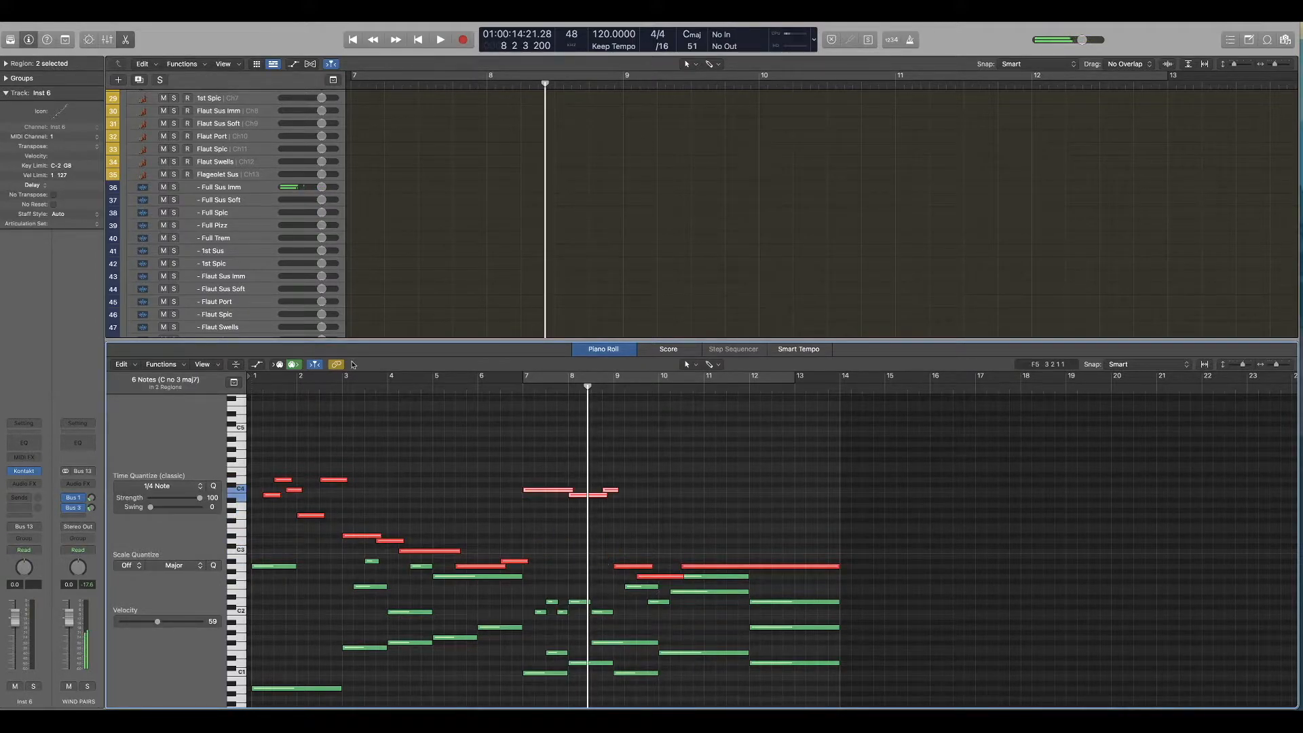
Step: Play the raised passage from bar 7, return only the string notes in bars 7 and 8 to their lower octave, and replay it
{"action": "key", "text": "space"}
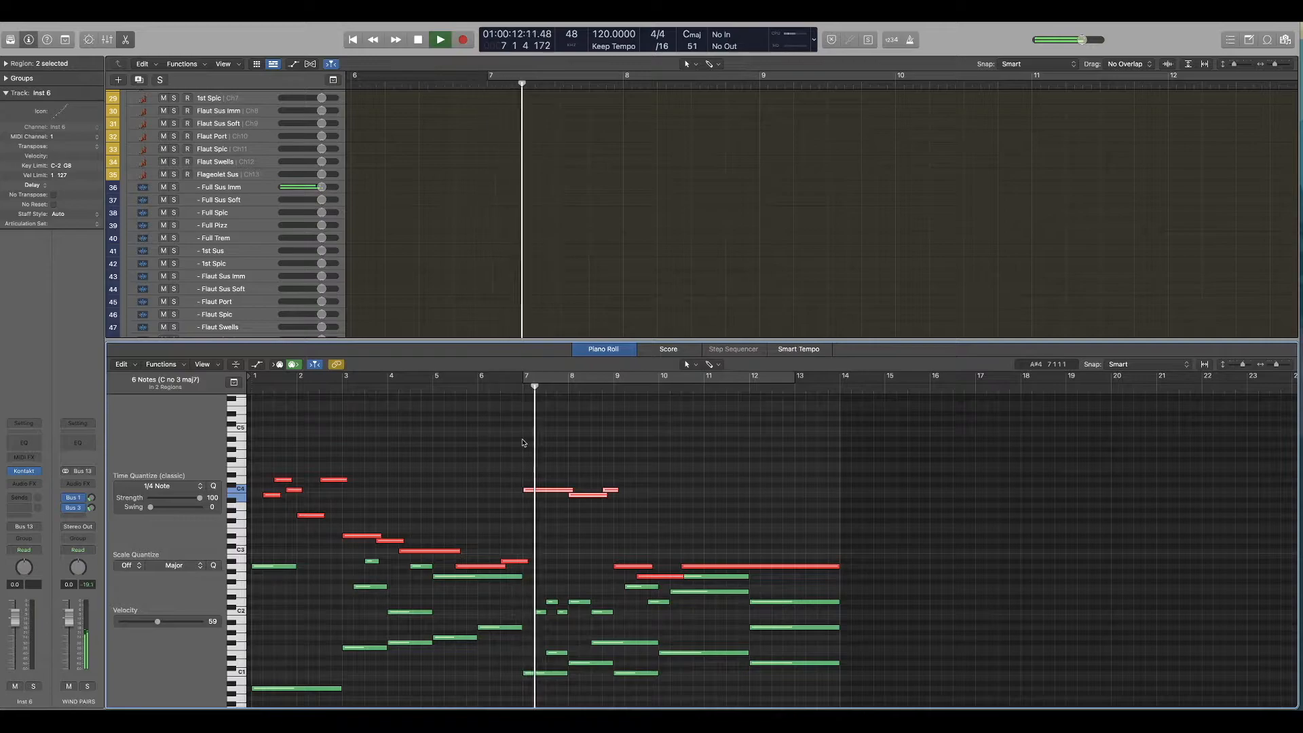
{"action": "key", "text": "space"}
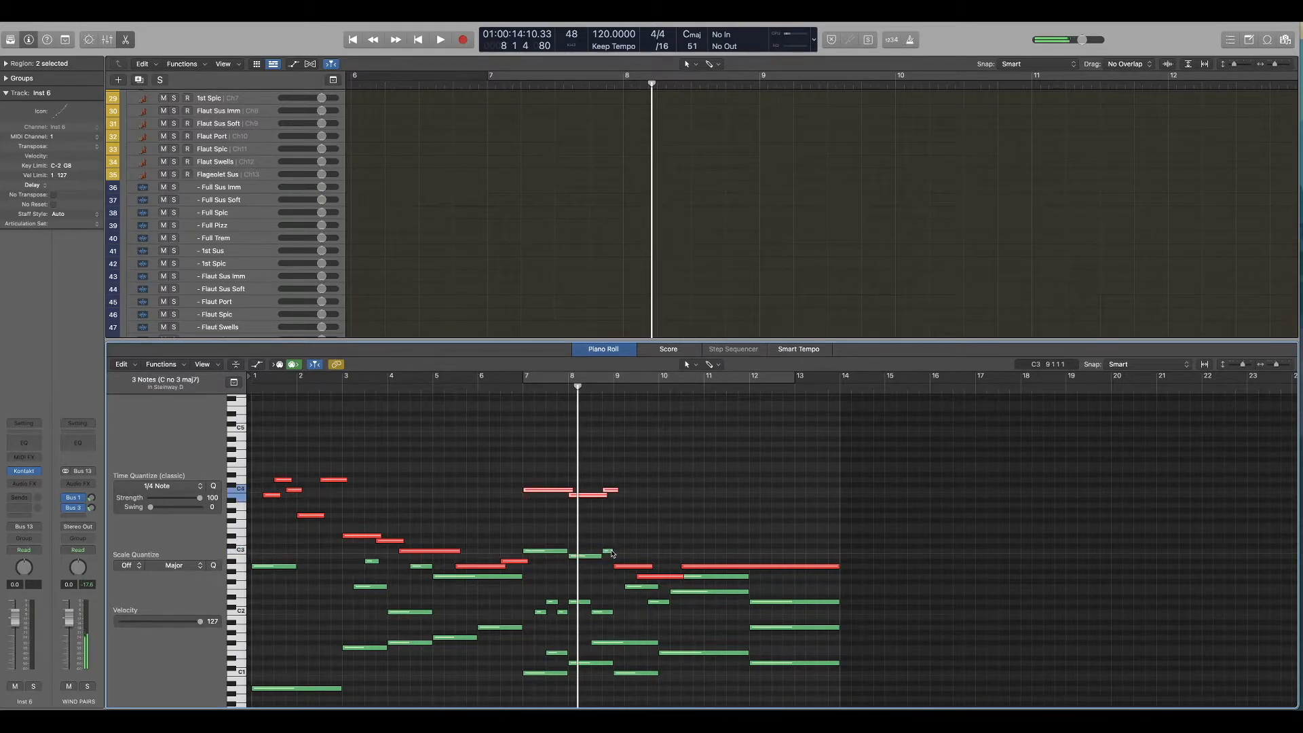
{"action": "key", "text": "space"}
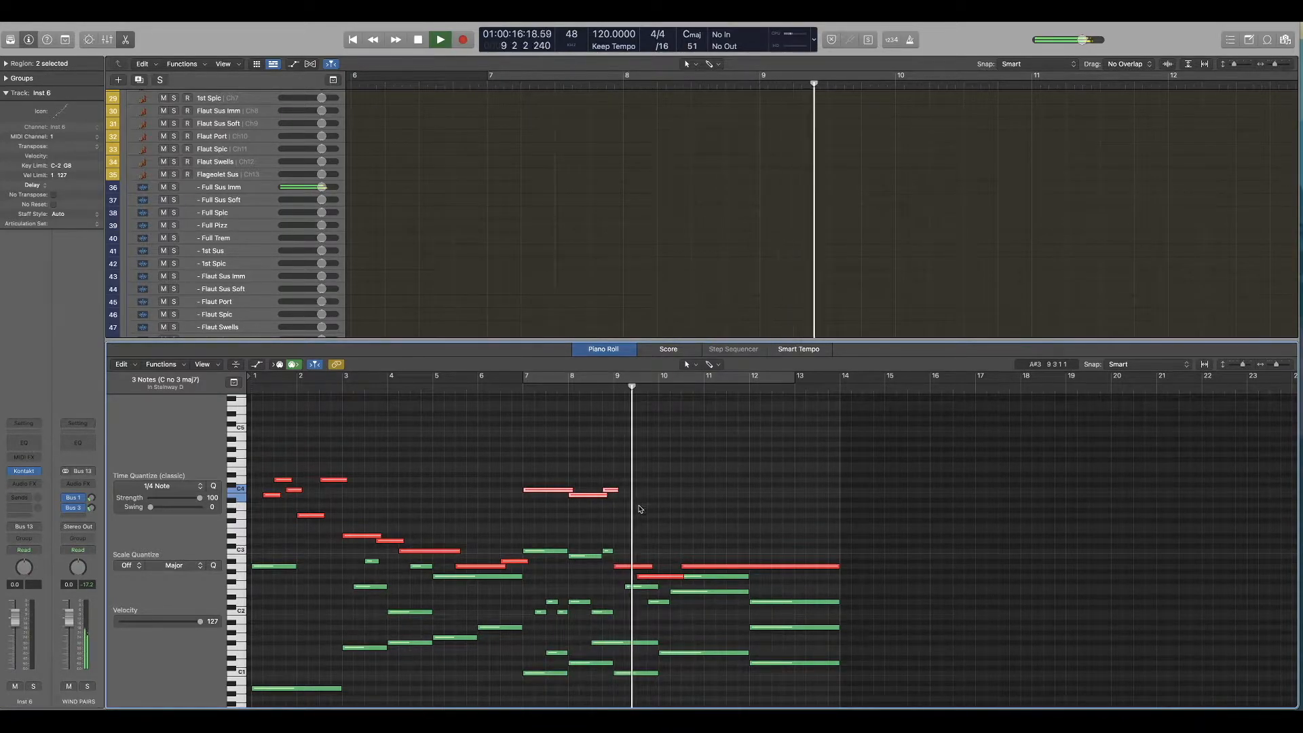
{"action": "key", "text": "space"}
Step: Raise the two woodwind notes in bar 9 one octave and play the passage from bar 7
{"action": "left_click", "coordinate": [648, 568]}
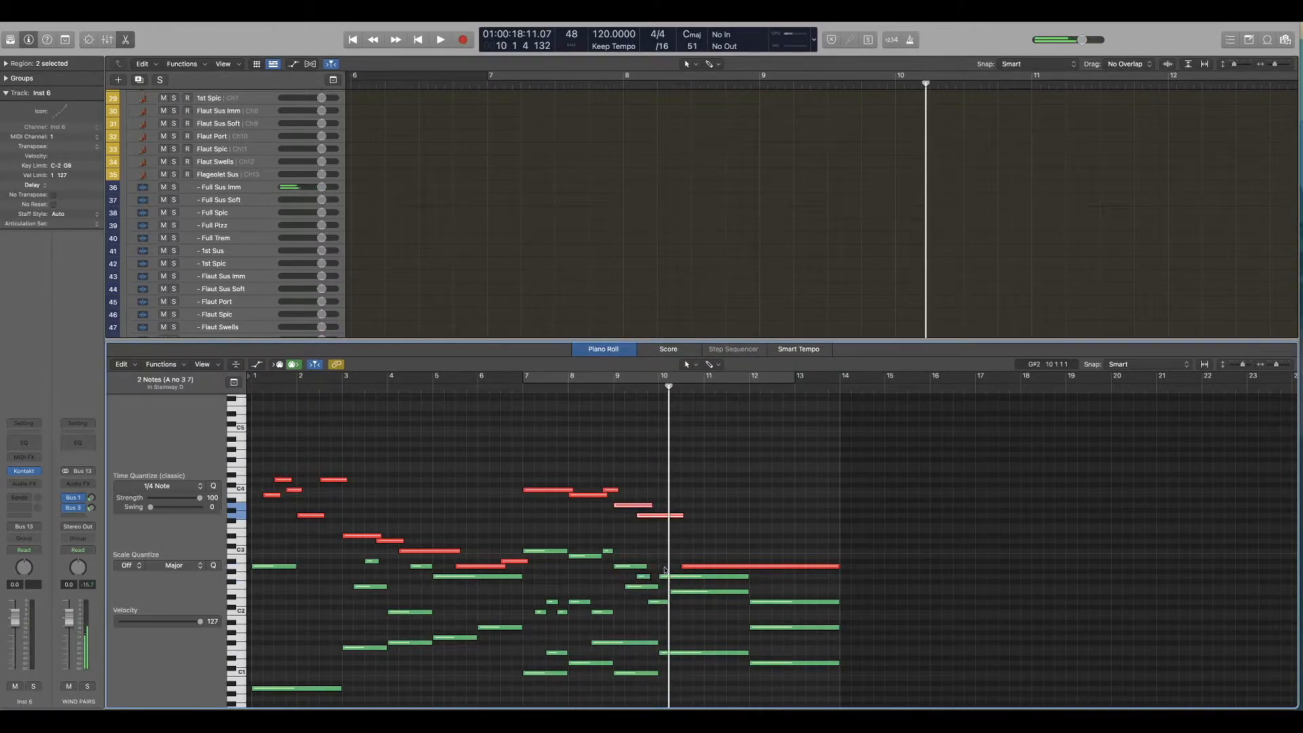
{"action": "left_click", "coordinate": [519, 381]}
{"action": "key", "text": "space"}
{"action": "left_click", "coordinate": [591, 436]}
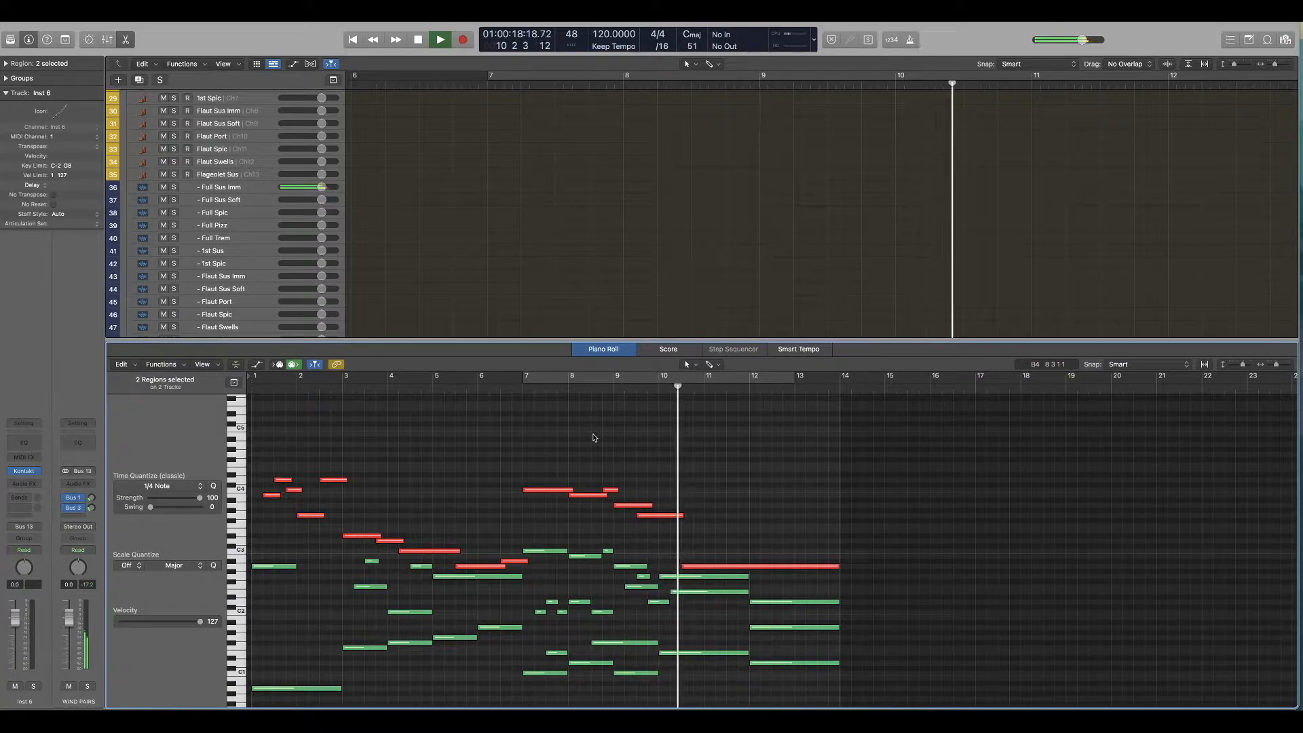
{"action": "key", "text": "space"}
Step: Shorten the second woodwind note of bar 9 and add a note one semitone lower at bar 10, checking by playback
{"action": "mouse_move", "coordinate": [682, 515]}
{"action": "left_mouse_down"}
{"action": "mouse_move", "coordinate": [661, 523]}
{"action": "mouse_move", "coordinate": [674, 520]}
{"action": "left_mouse_up"}
{"action": "key", "text": "space"}
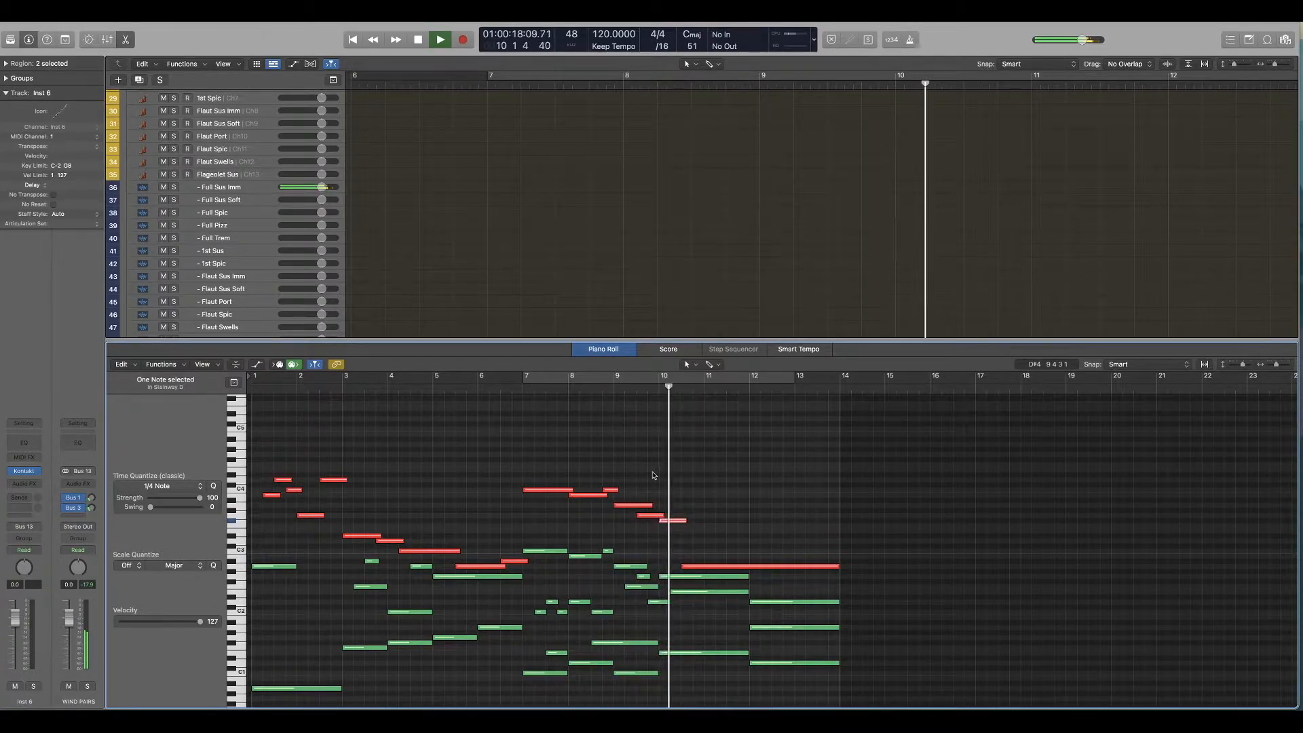
{"action": "left_click", "coordinate": [648, 387]}
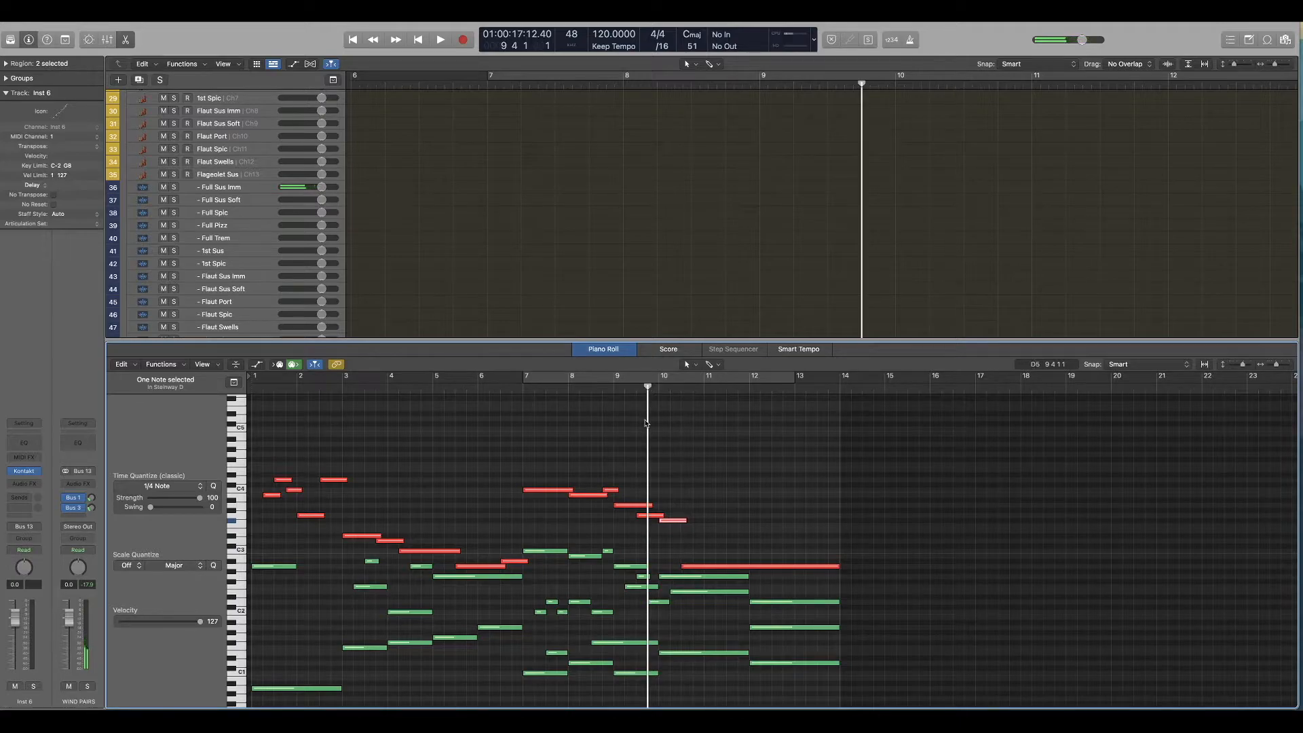
Step: Solo WIND PAIRS and lower the added woodwind note at bar 10 by a semitone, listening from bar 9 before and after
{"action": "scroll", "coordinate": [524, 180], "scroll_direction": "down", "scroll_amount": 5}
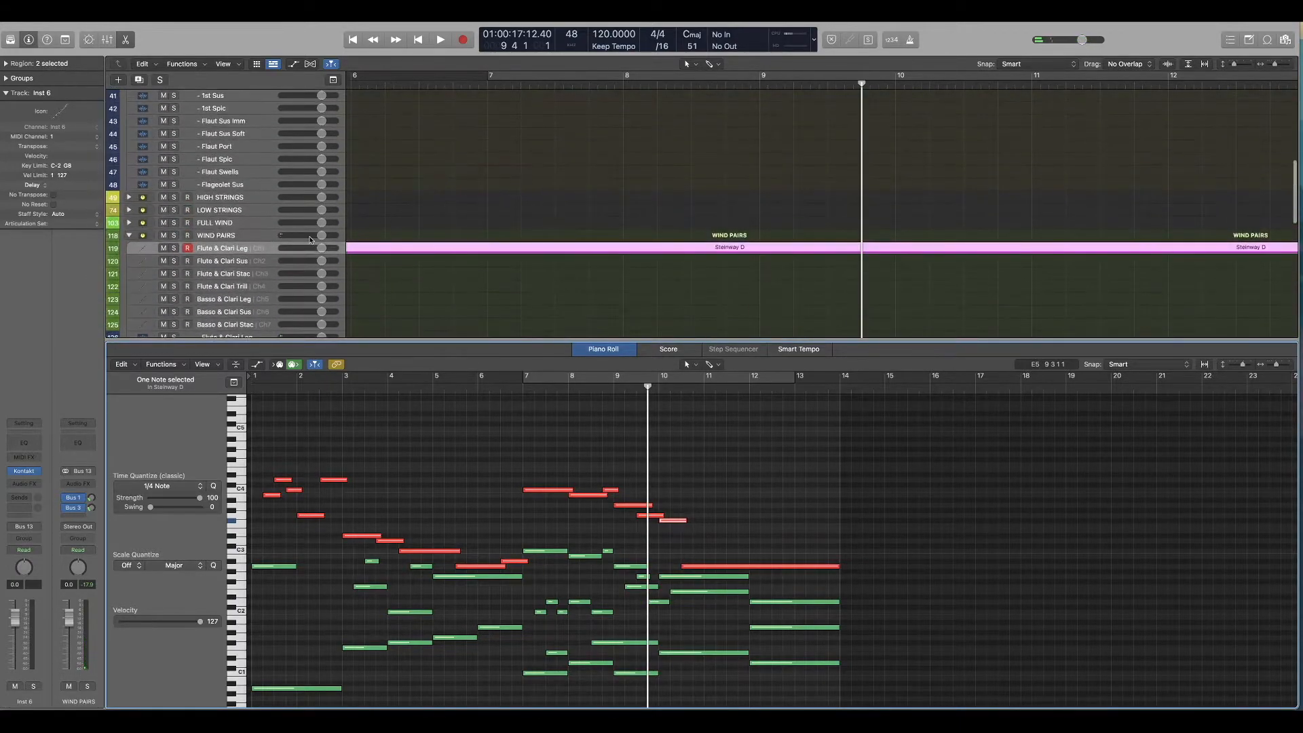
{"action": "left_click", "coordinate": [174, 235]}
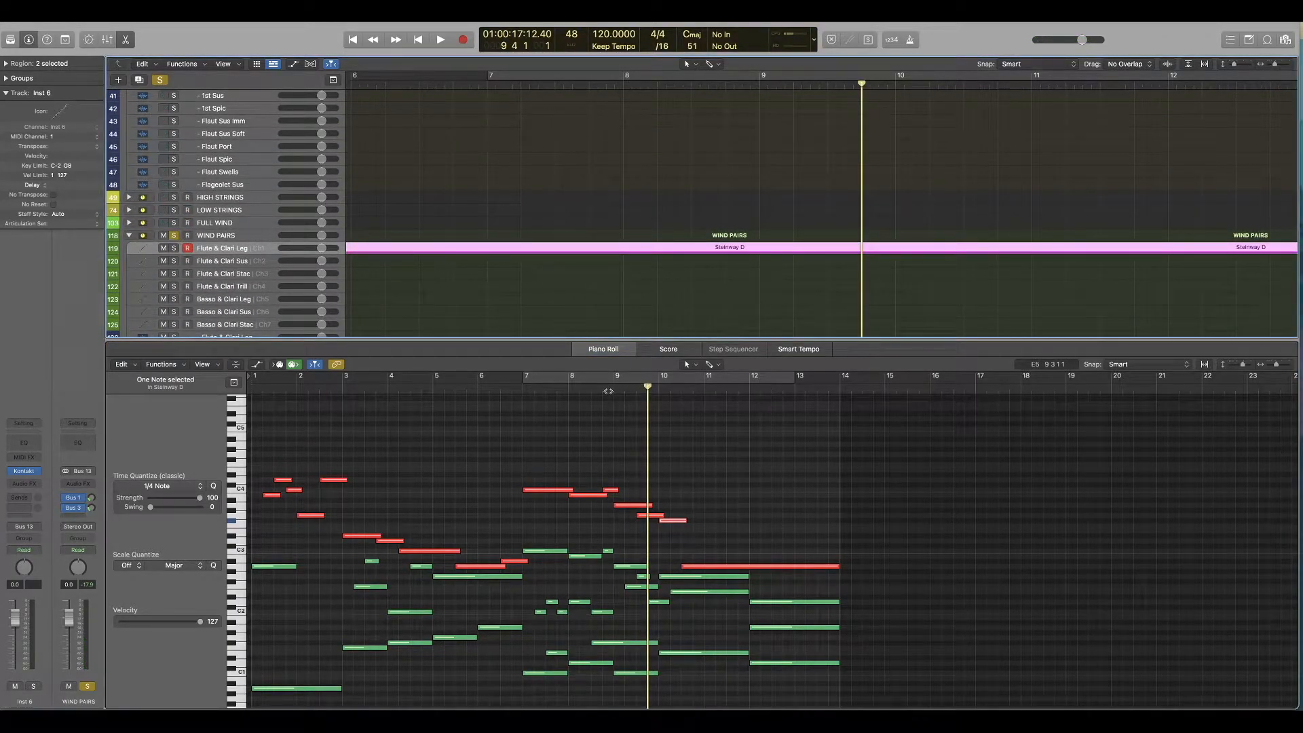
{"action": "left_click", "coordinate": [609, 391]}
{"action": "key", "text": "space"}
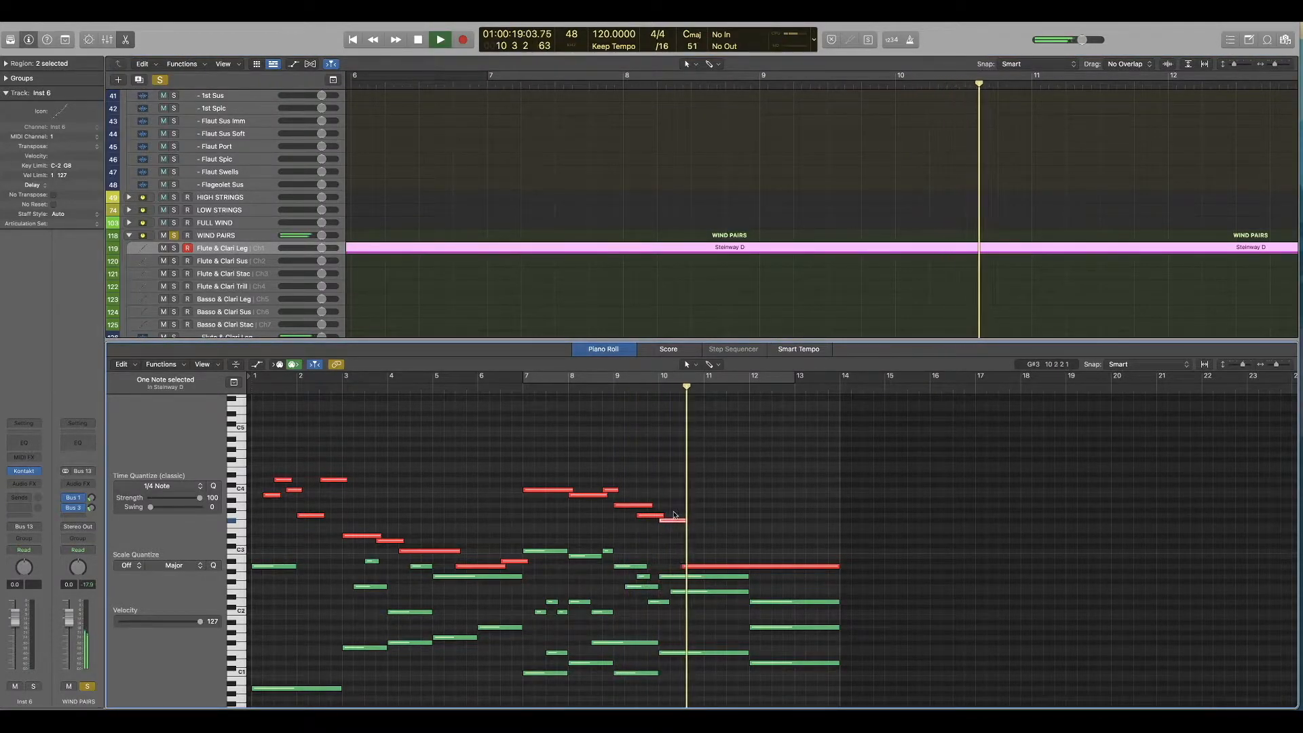
{"action": "left_click_drag", "start_coordinate": [674, 517], "coordinate": [672, 524]}
{"action": "left_click", "coordinate": [613, 388]}
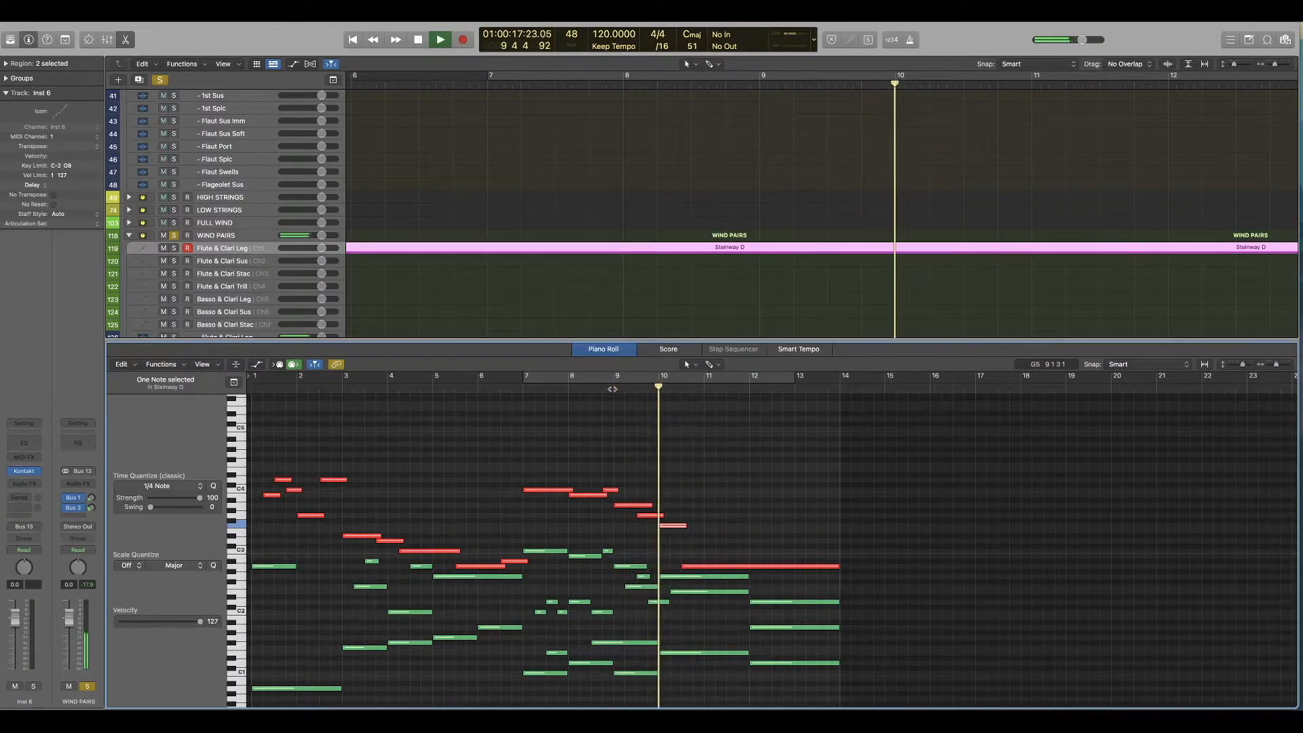
{"action": "key", "text": "space"}
Step: Turn off solo on WIND PAIRS and play from bar 9 with the strings up to bar 12
{"action": "left_click", "coordinate": [610, 390]}
{"action": "left_click", "coordinate": [176, 236]}
{"action": "key", "text": "space"}
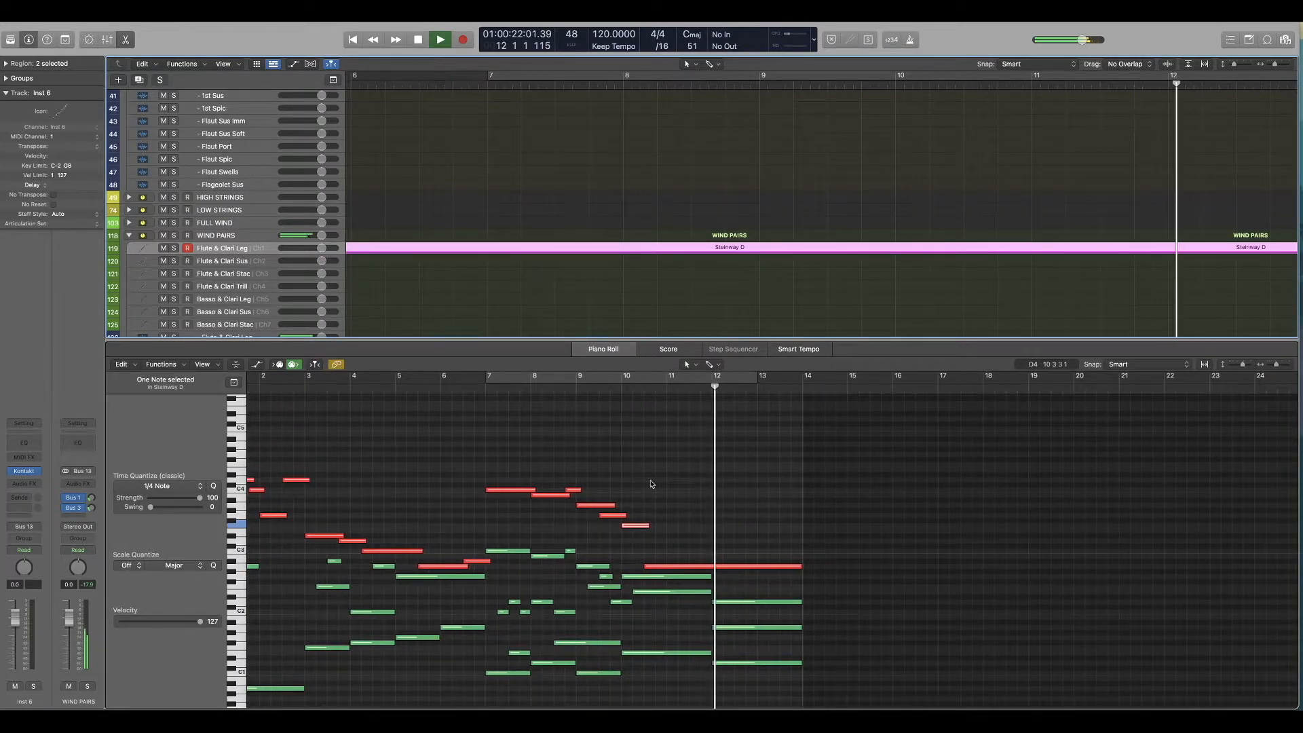
{"action": "left_click", "coordinate": [747, 536]}
{"action": "key", "text": "space"}
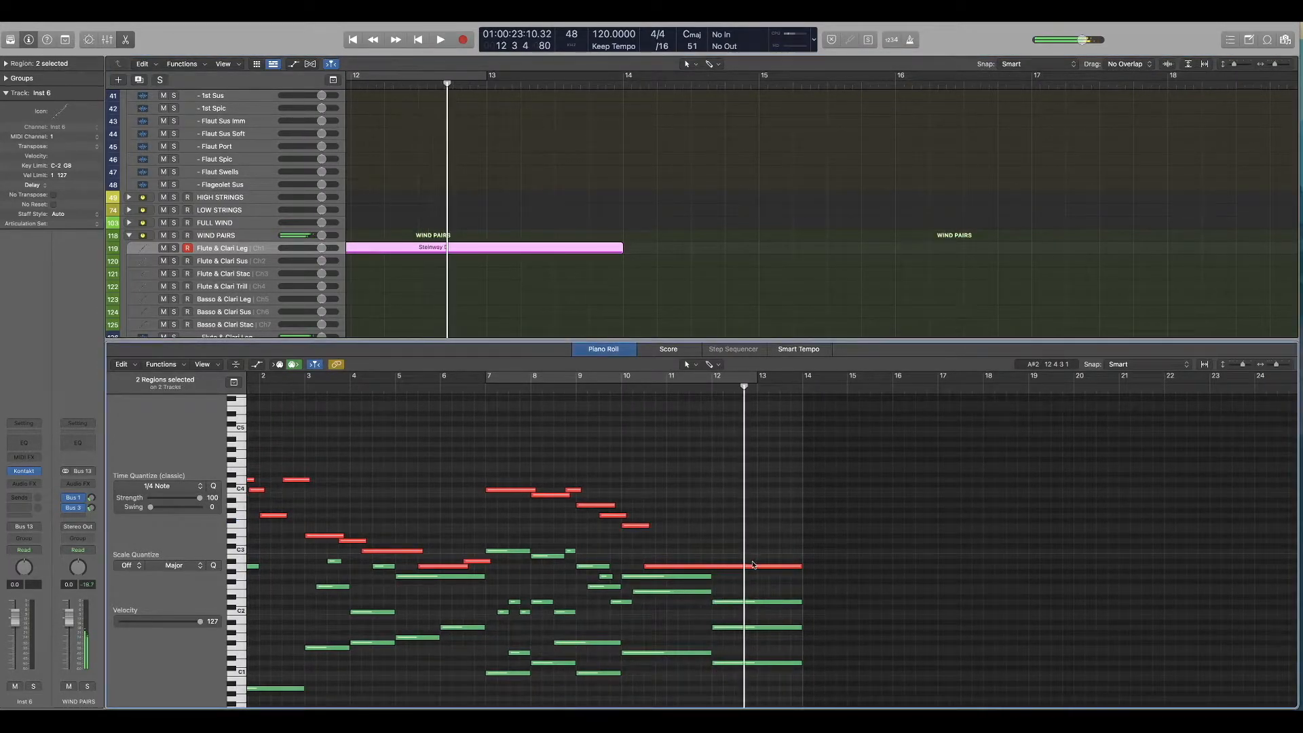
Step: Shorten the last woodwind note to end at bar 12 and add a G2 filling bars 12 and 13, playing the ending
{"action": "left_click_drag", "start_coordinate": [799, 566], "coordinate": [712, 570]}
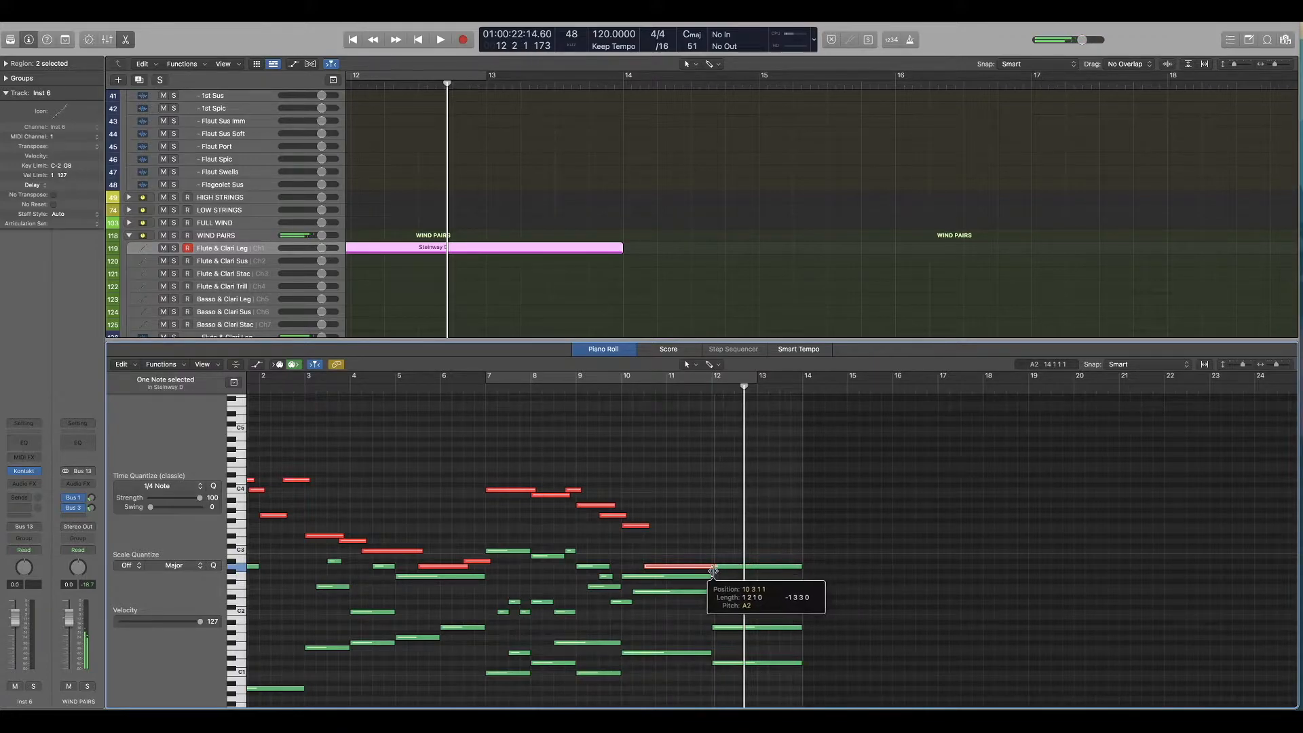
{"action": "left_click_drag", "start_coordinate": [692, 568], "coordinate": [801, 579]}
{"action": "left_click", "coordinate": [653, 388]}
{"action": "key", "text": "space"}
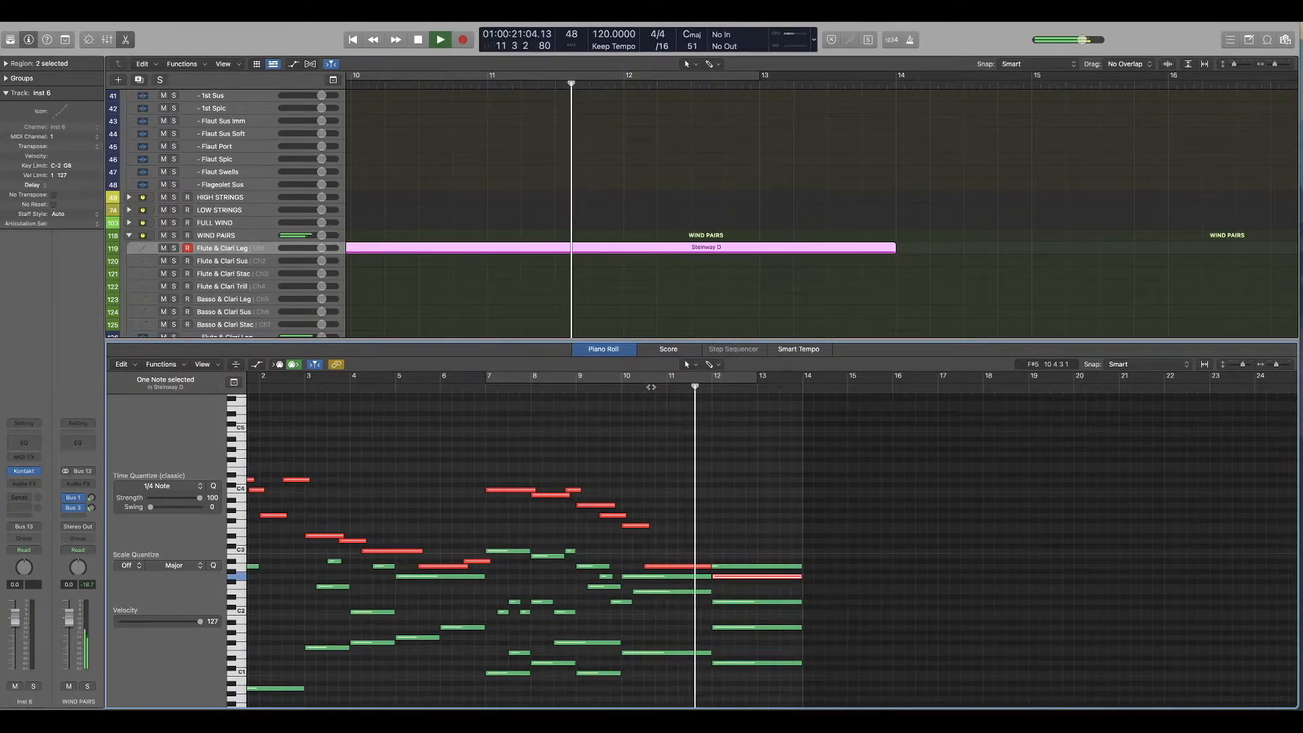
Step: Lower the final woodwind note in bars 12 and 13 to F2 and play the ending through
{"action": "key", "text": "space"}
{"action": "left_click_drag", "start_coordinate": [735, 578], "coordinate": [735, 588]}
{"action": "key", "text": "space"}
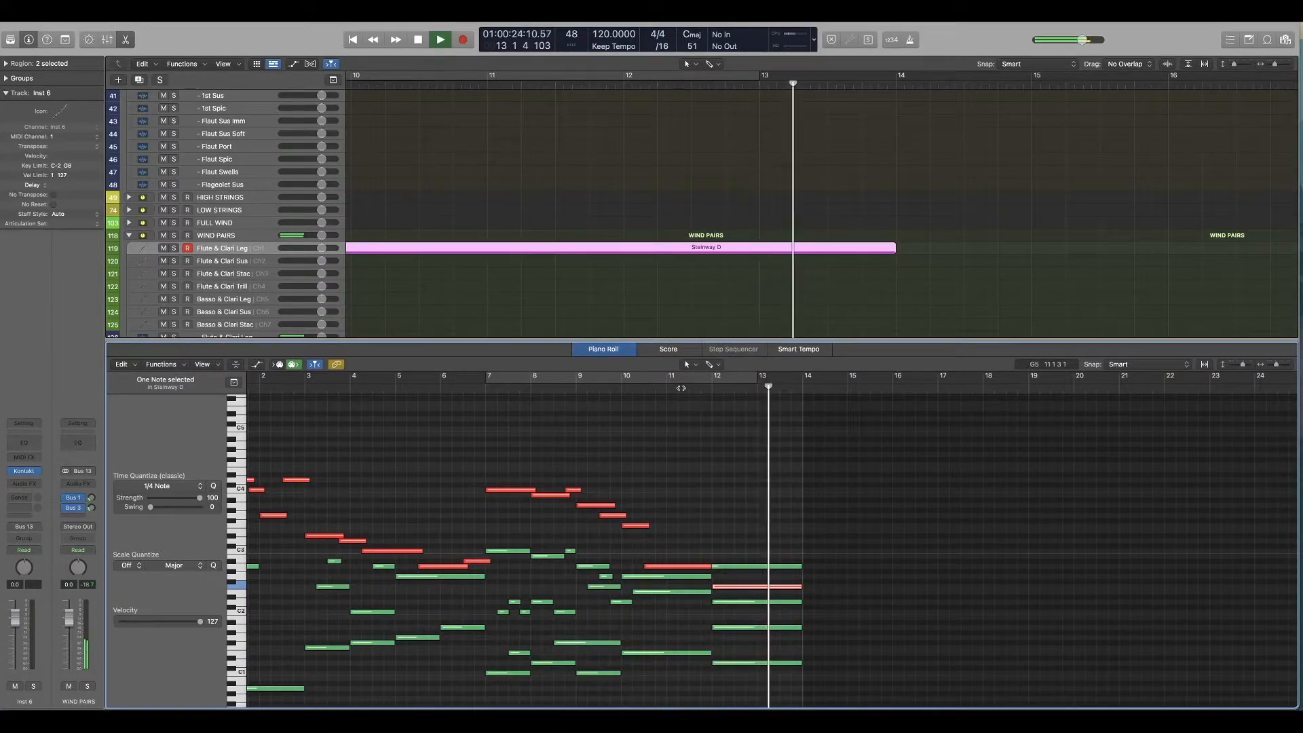
{"action": "key", "text": "space"}
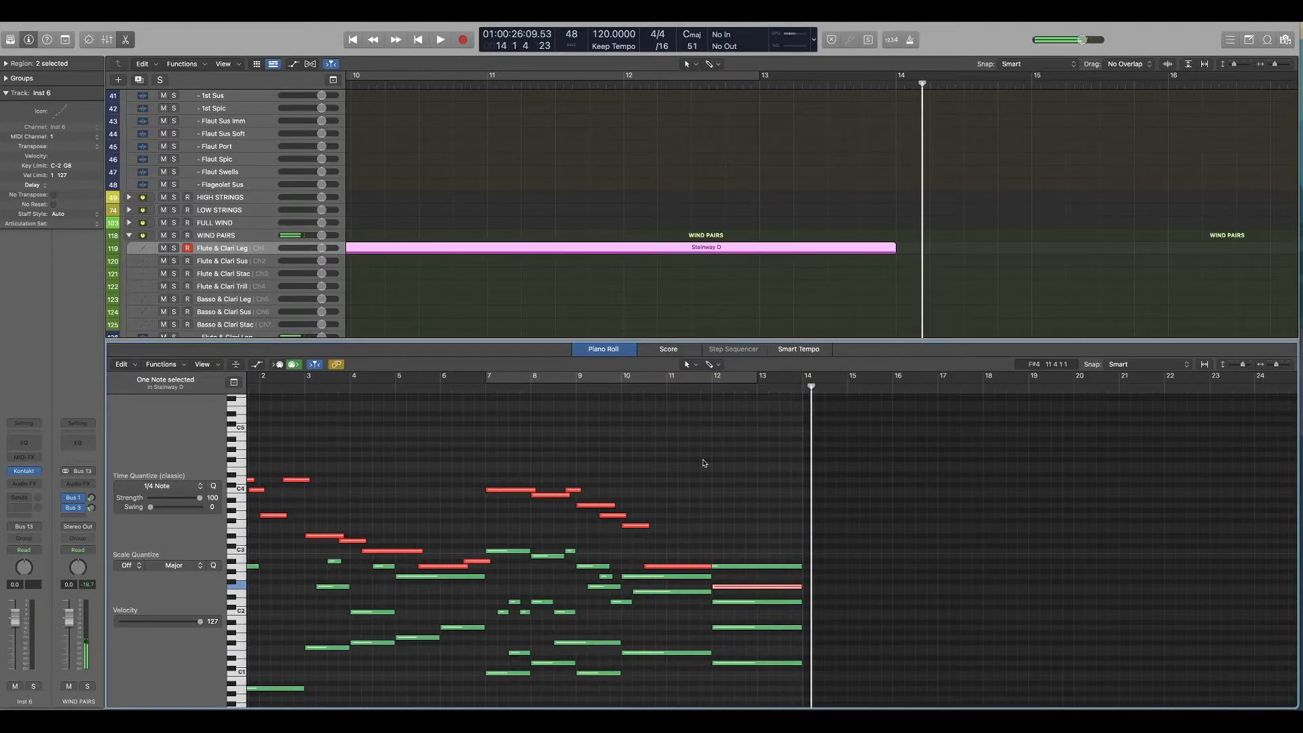
Step: Play the arrangement from the start and audition the region copied to the soloed FULL BRASS track Full Sus Imm
{"action": "key", "text": "Return"}
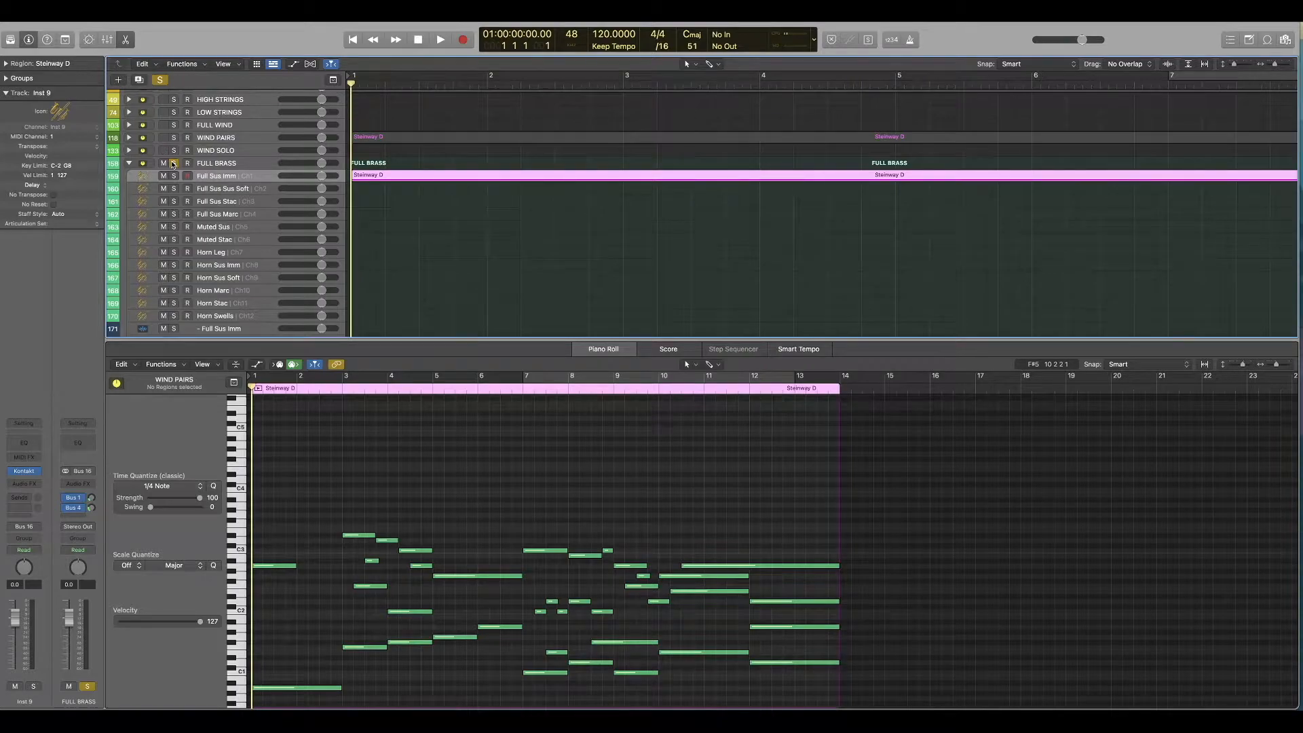
{"action": "key", "text": "space"}
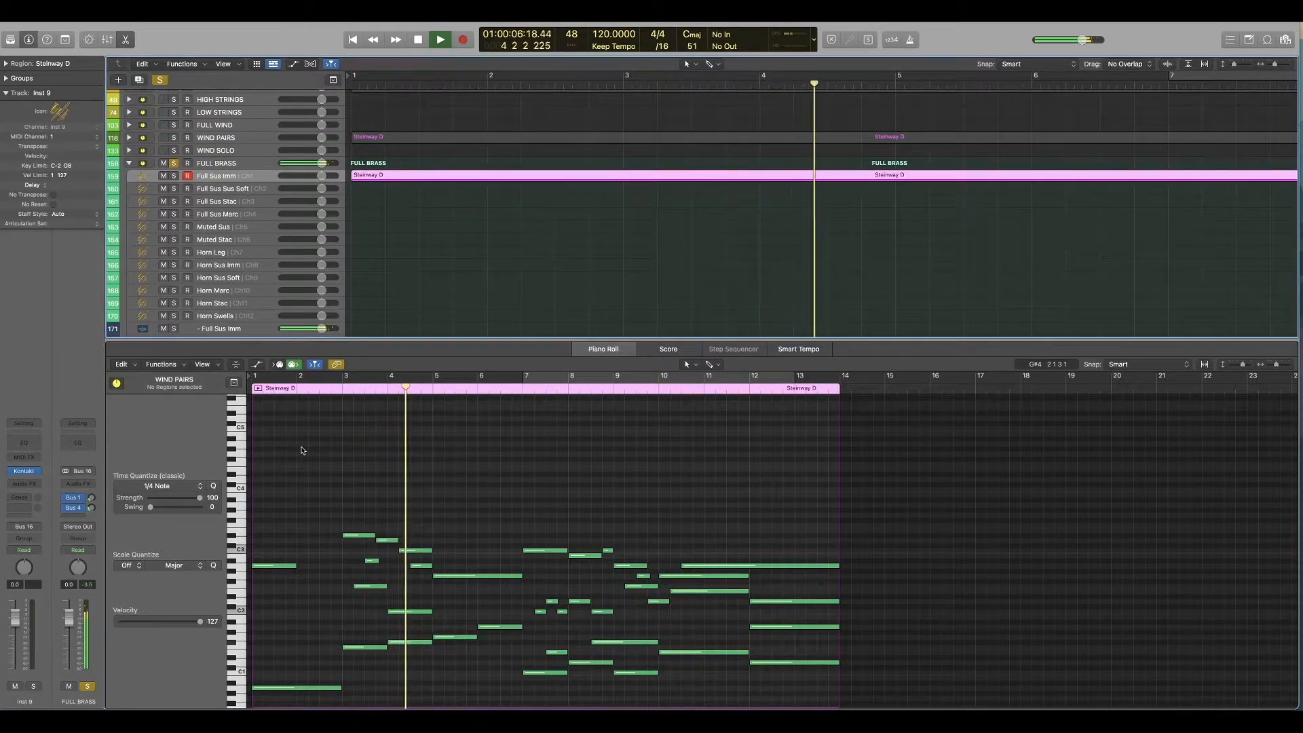
{"action": "key", "text": "space"}
Step: Delete the upper brass note in bar 1 and raise the long low note beneath it one octave, checking from the start
{"action": "left_click_drag", "start_coordinate": [299, 497], "coordinate": [293, 596]}
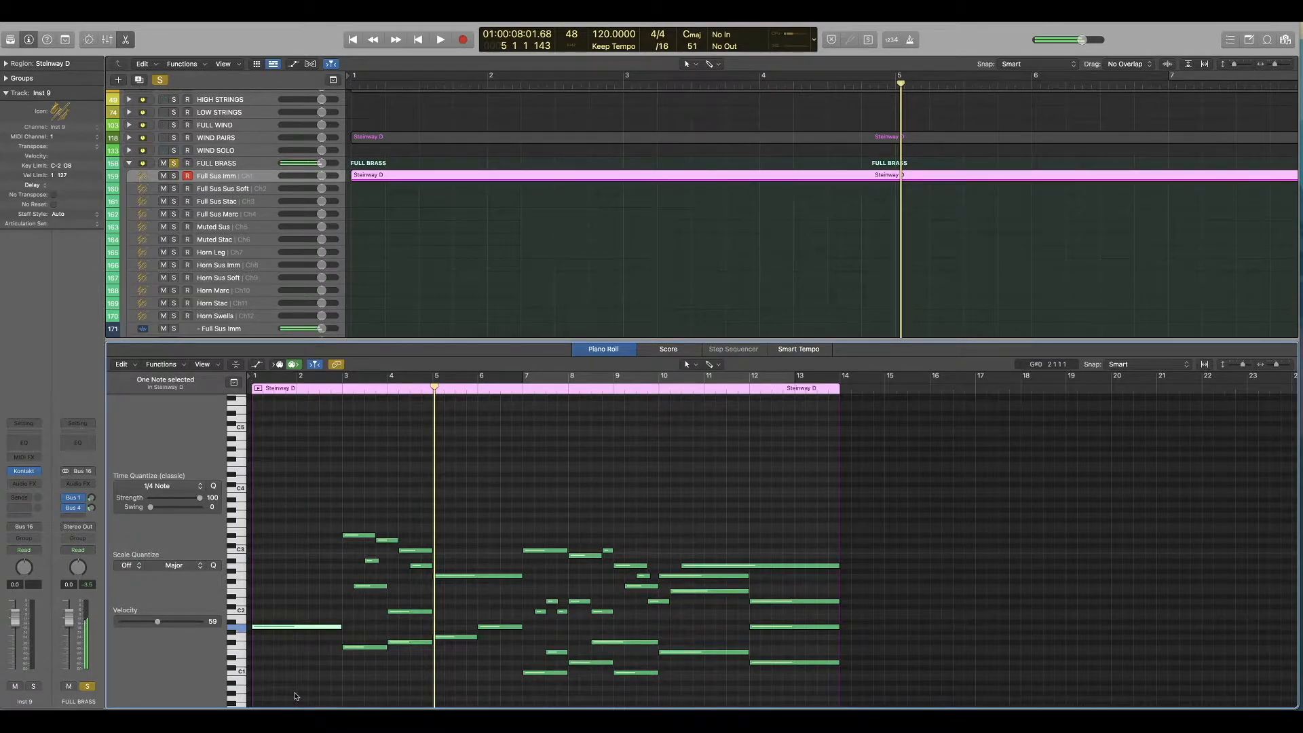
{"action": "key", "text": "Return"}
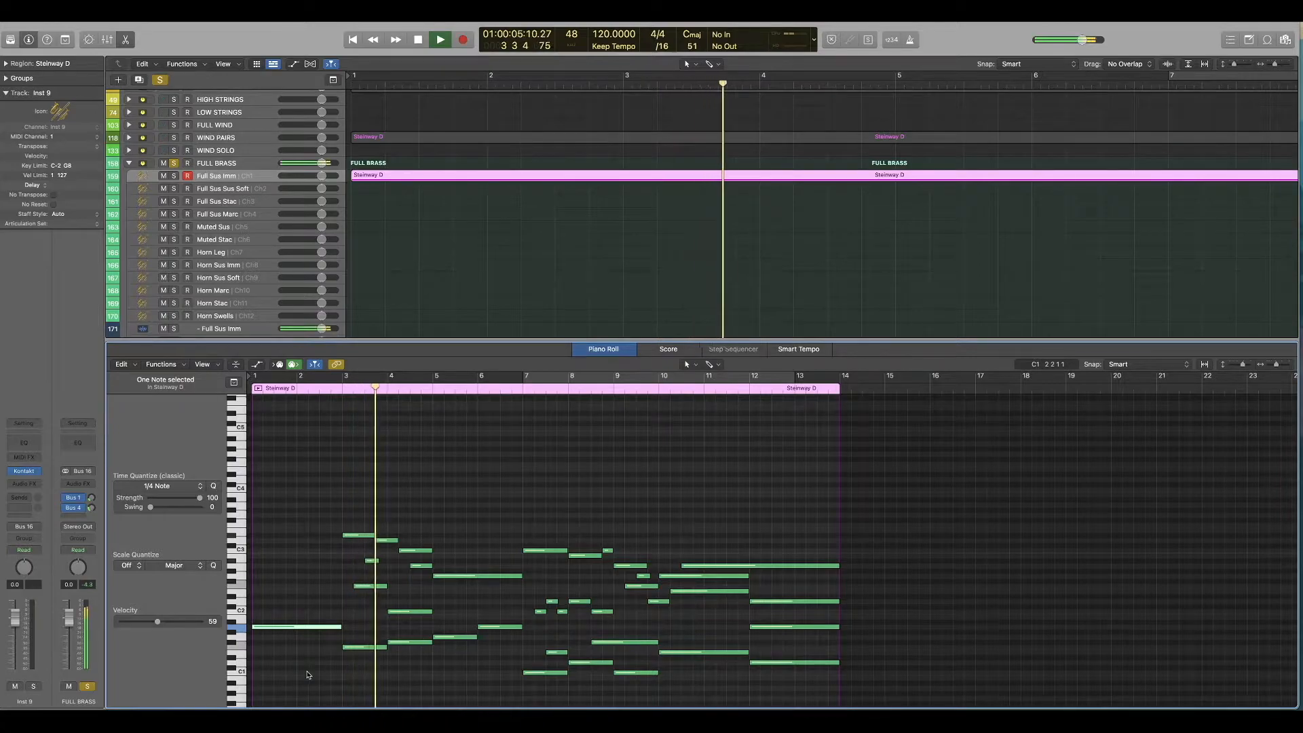
{"action": "key", "text": "space"}
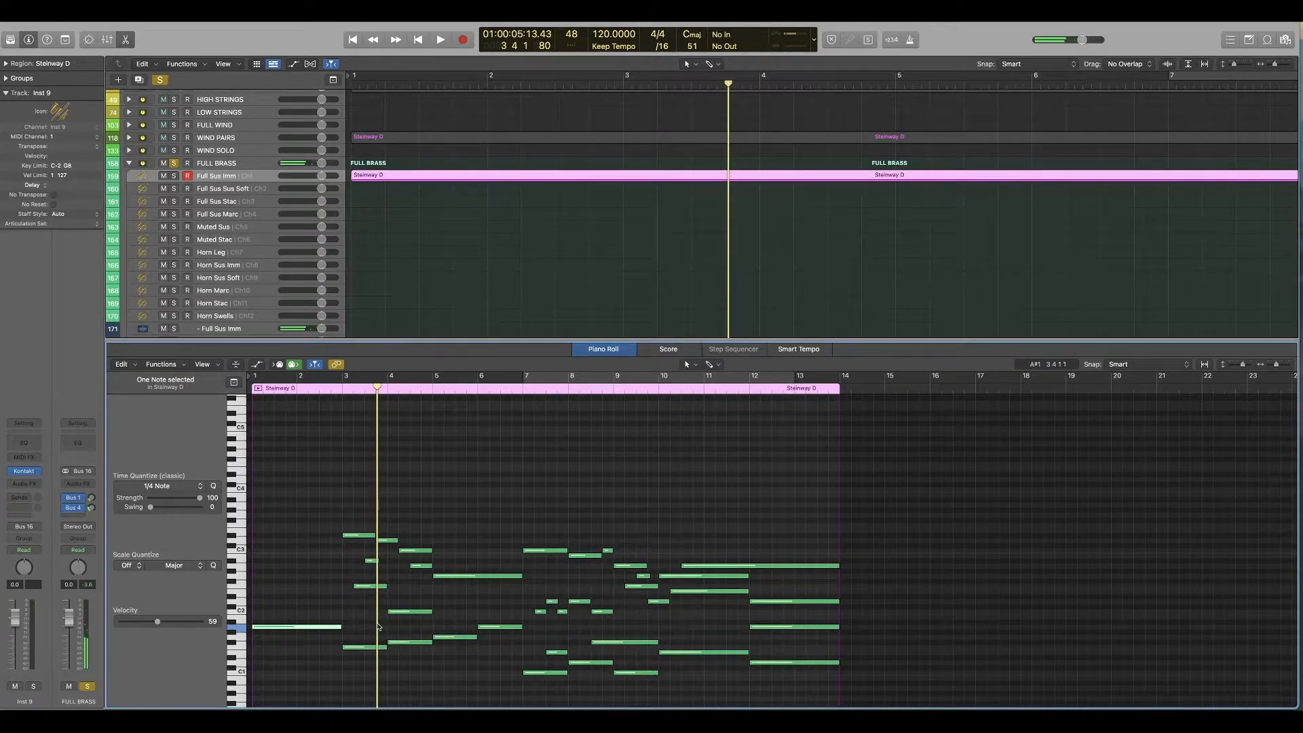
Step: Compare the brass with the WIND PAIRS region, delete the five upper brass notes in bars 3 and 4 and play the passage
{"action": "left_click_drag", "start_coordinate": [347, 520], "coordinate": [429, 575]}
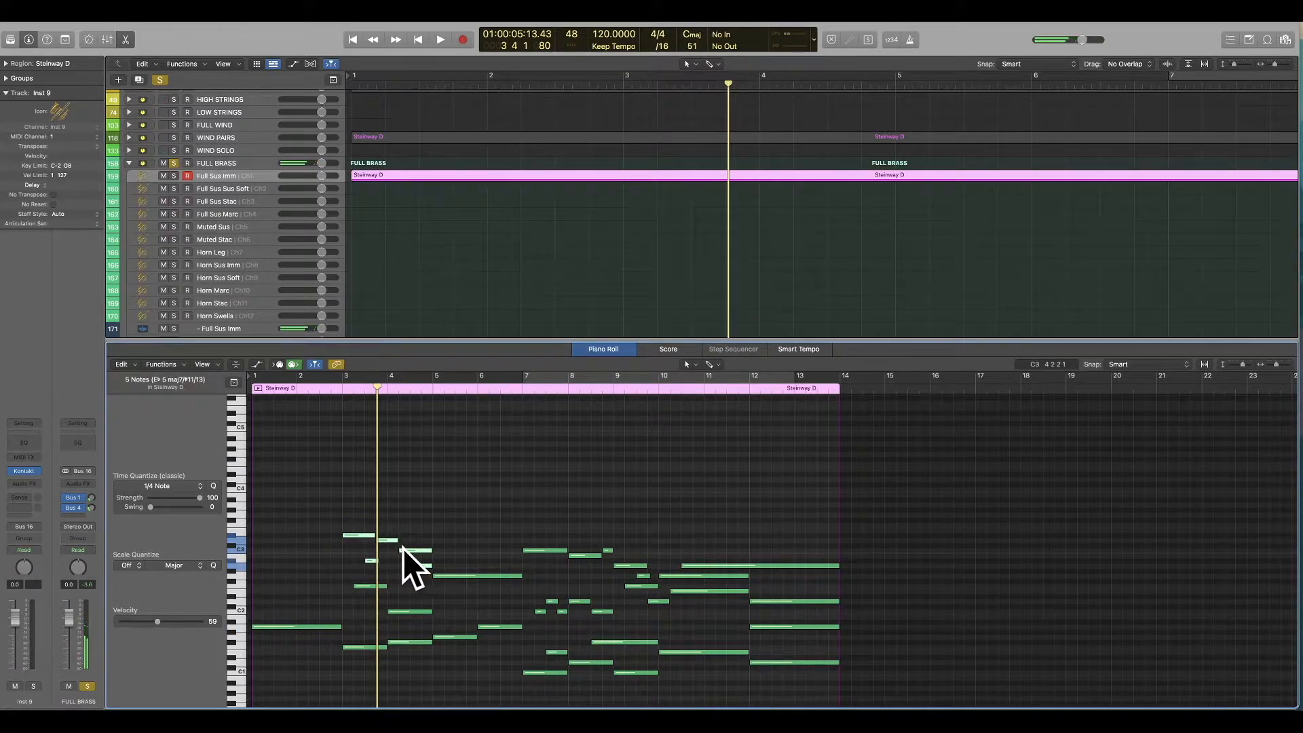
{"action": "scroll", "coordinate": [519, 248], "scroll_direction": "up", "scroll_amount": 3}
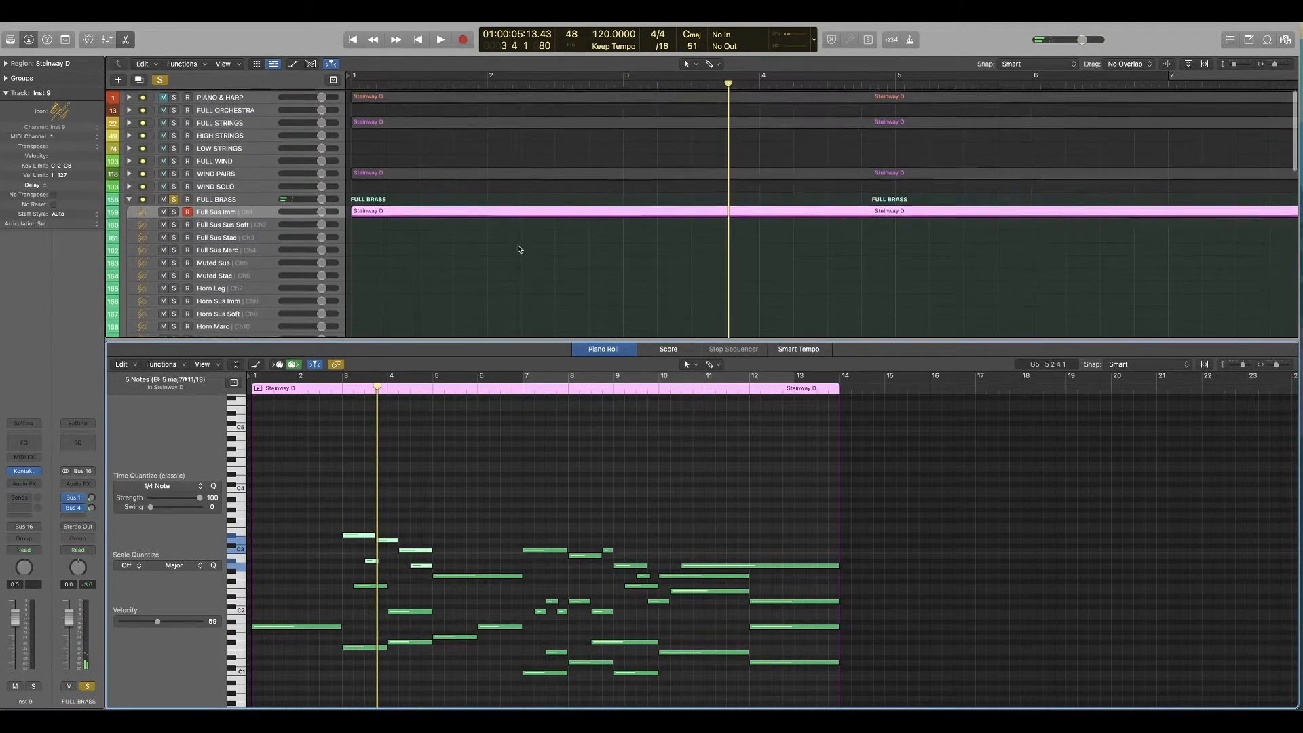
{"action": "left_click", "coordinate": [527, 171]}
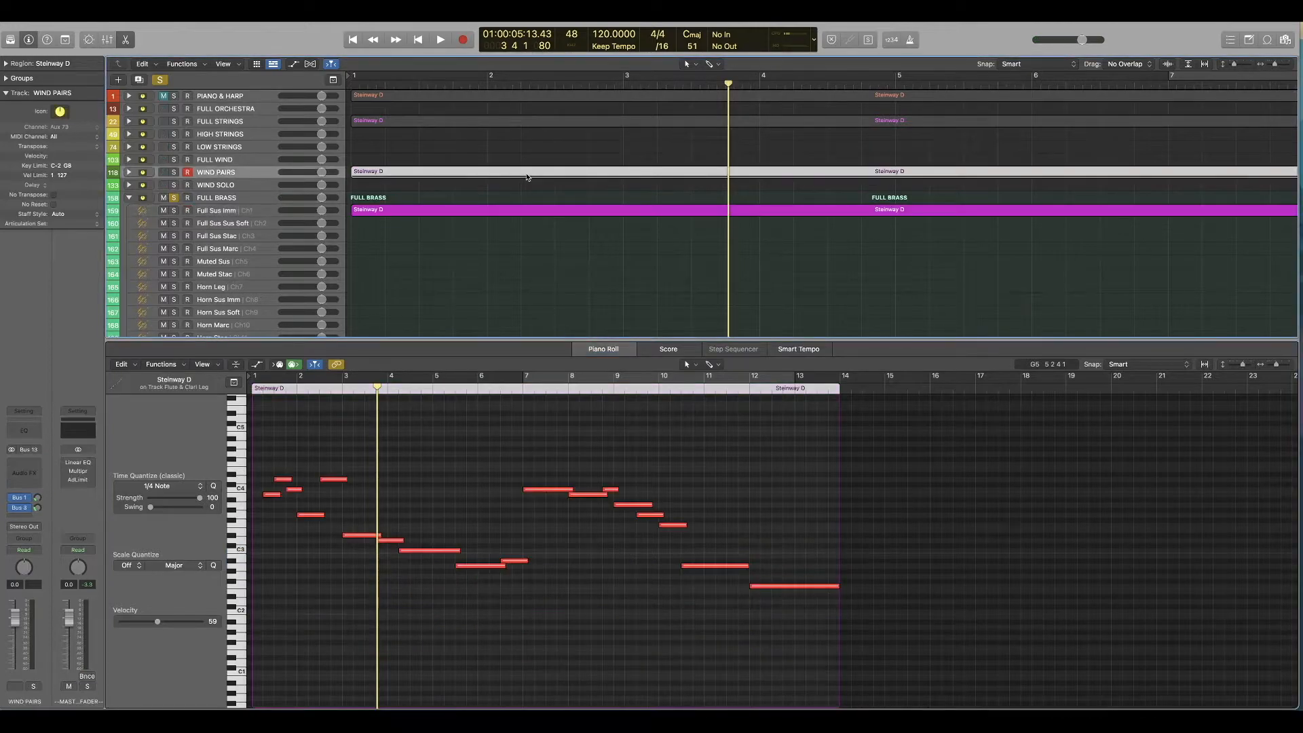
{"action": "left_click", "coordinate": [644, 210]}
{"action": "left_click_drag", "start_coordinate": [428, 500], "coordinate": [339, 572]}
{"action": "key", "text": "Delete"}
{"action": "double_click", "coordinate": [327, 391]}
{"action": "key", "text": "space"}
Step: Delay the starts of the inner brass note in bar 4 and the low note in bar 5, and replay from bar 3
{"action": "left_click_drag", "start_coordinate": [389, 612], "coordinate": [399, 612]}
{"action": "left_click_drag", "start_coordinate": [434, 637], "coordinate": [446, 637]}
{"action": "double_click", "coordinate": [340, 390]}
Step: Delete the upper brass notes in bars 7 and 8 and the low notes in bar 7, then play from bar 7
{"action": "left_click_drag", "start_coordinate": [545, 572], "coordinate": [591, 547]}
{"action": "key", "text": "Delete"}
{"action": "double_click", "coordinate": [518, 391]}
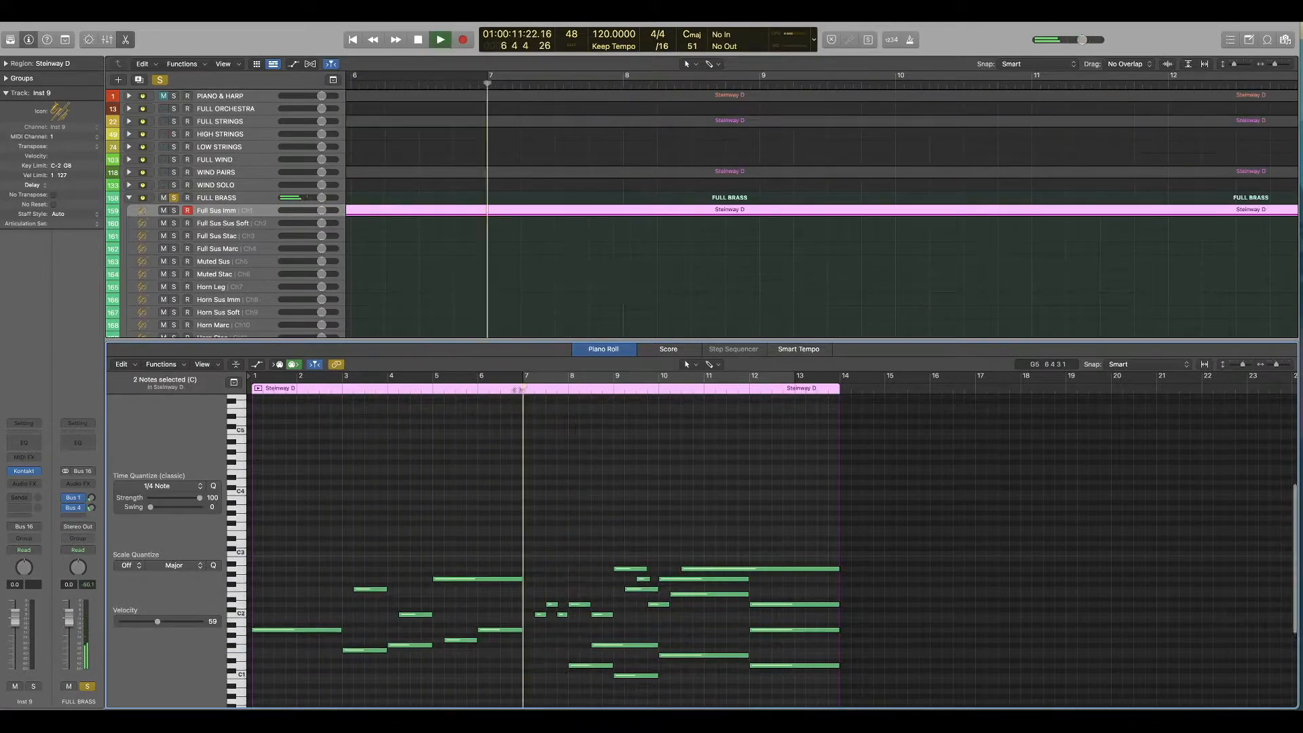
{"action": "key", "text": "space"}
Step: Turn off solo on FULL BRASS and raise the velocity of all its notes to 112
{"action": "key", "text": "Return"}
{"action": "left_click", "coordinate": [174, 197]}
{"action": "left_click_drag", "start_coordinate": [157, 622], "coordinate": [190, 621]}
{"action": "left_click_drag", "start_coordinate": [280, 541], "coordinate": [763, 687]}
Step: Show the FULL STRINGS region together with the brass region in the piano roll and compare their voicing
{"action": "left_click", "coordinate": [476, 122], "text": "shift"}
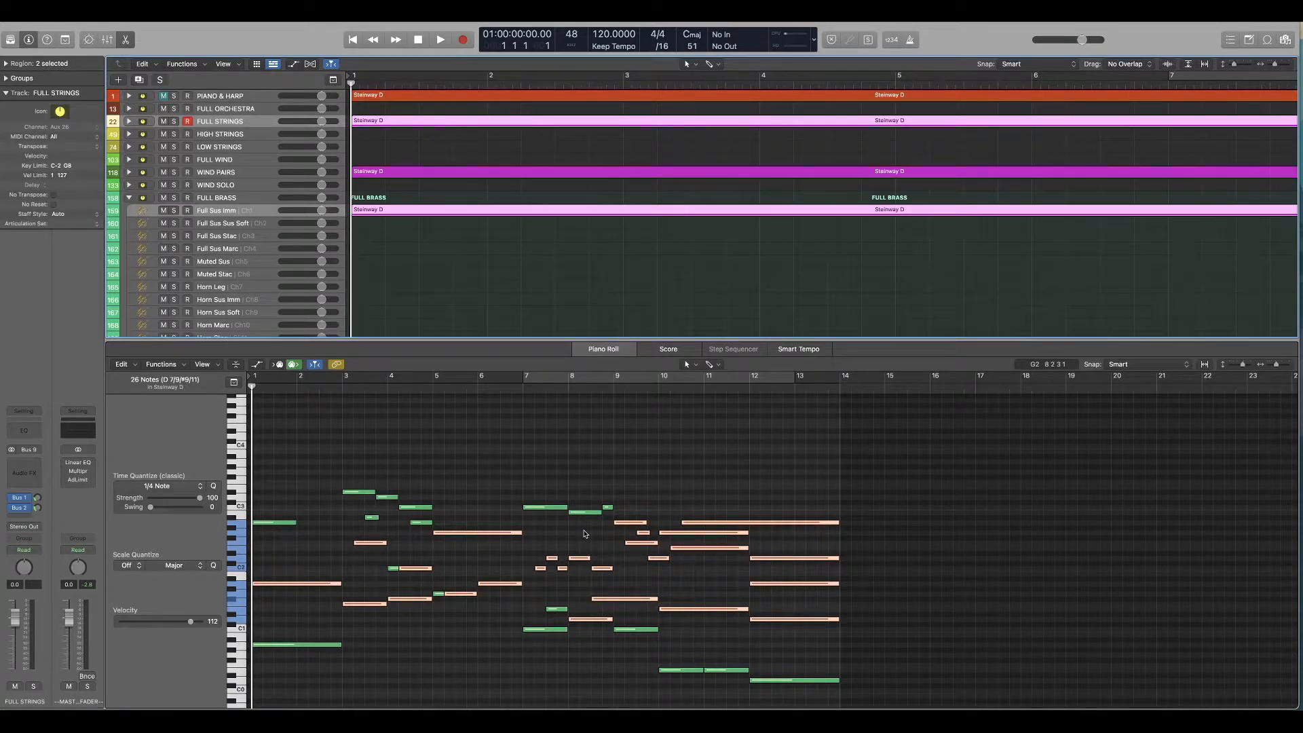
{"action": "left_click", "coordinate": [532, 523]}
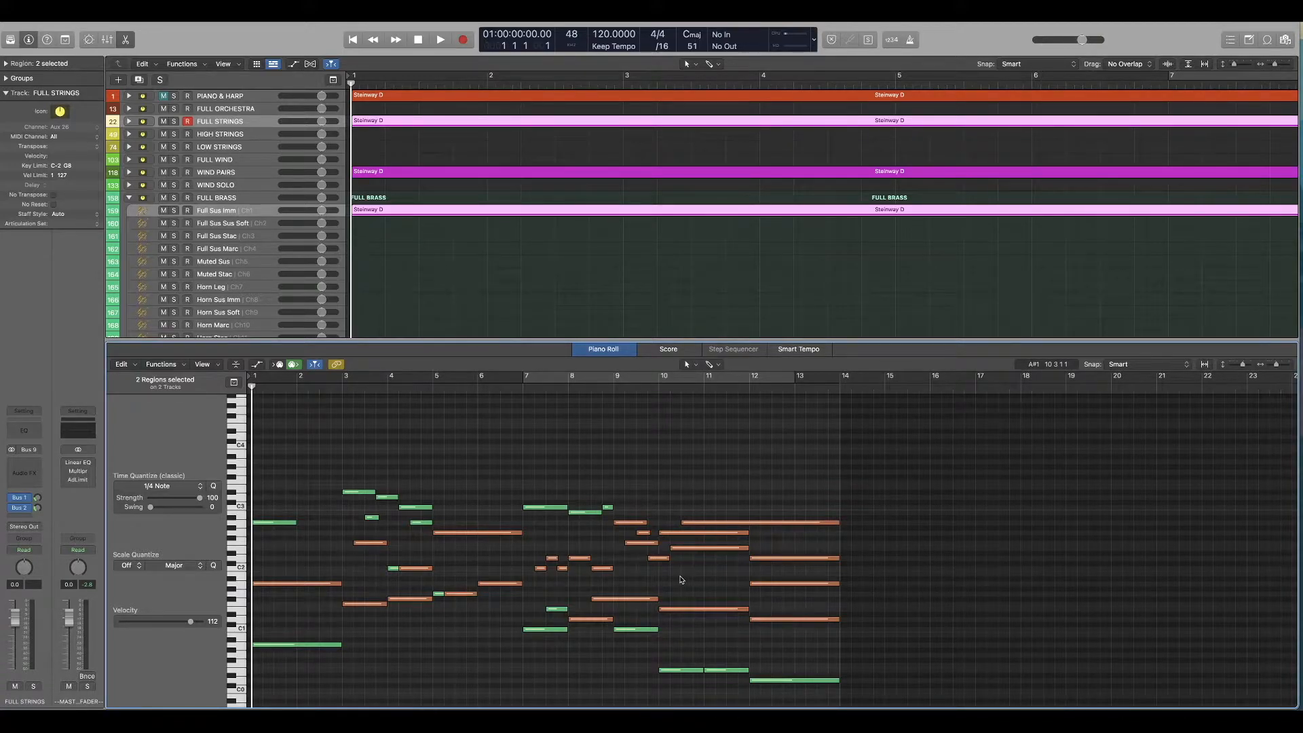
{"action": "scroll", "coordinate": [682, 578], "scroll_direction": "right", "scroll_amount": 1}
{"action": "scroll", "coordinate": [681, 579], "scroll_direction": "down", "scroll_amount": 1}
{"action": "scroll", "coordinate": [681, 579], "scroll_direction": "down", "scroll_amount": 2}
{"action": "scroll", "coordinate": [681, 579], "scroll_direction": "left", "scroll_amount": 1}
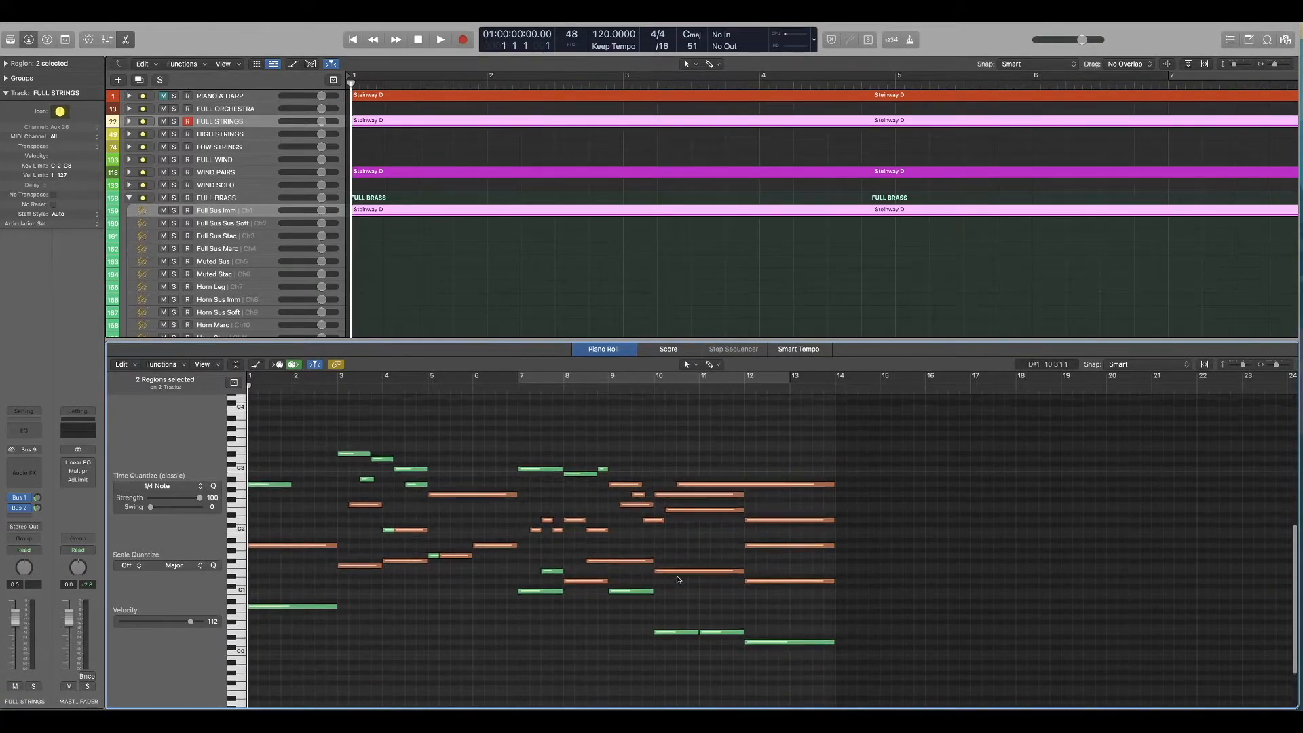
Step: Play the whole arrangement from start to end with the FULL STRINGS and FULL BRASS regions shown together
{"action": "key", "text": "space"}
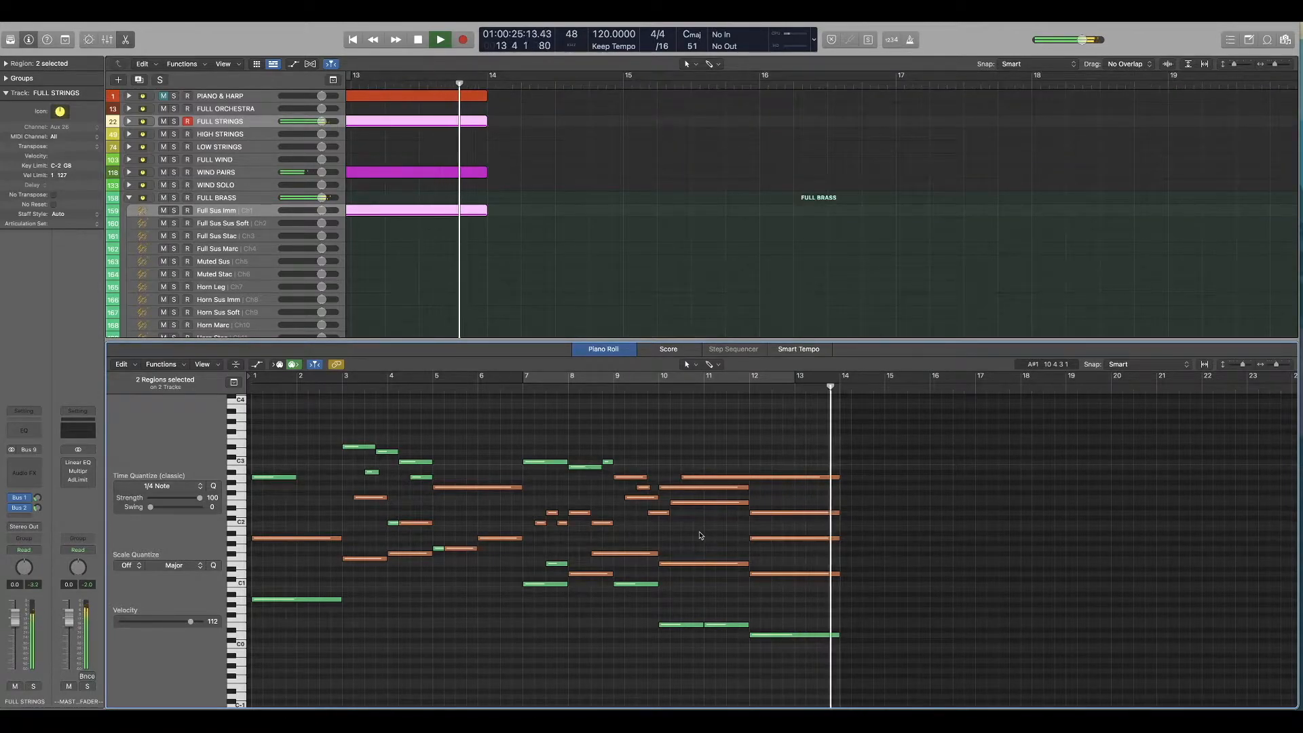
{"action": "key", "text": "space"}
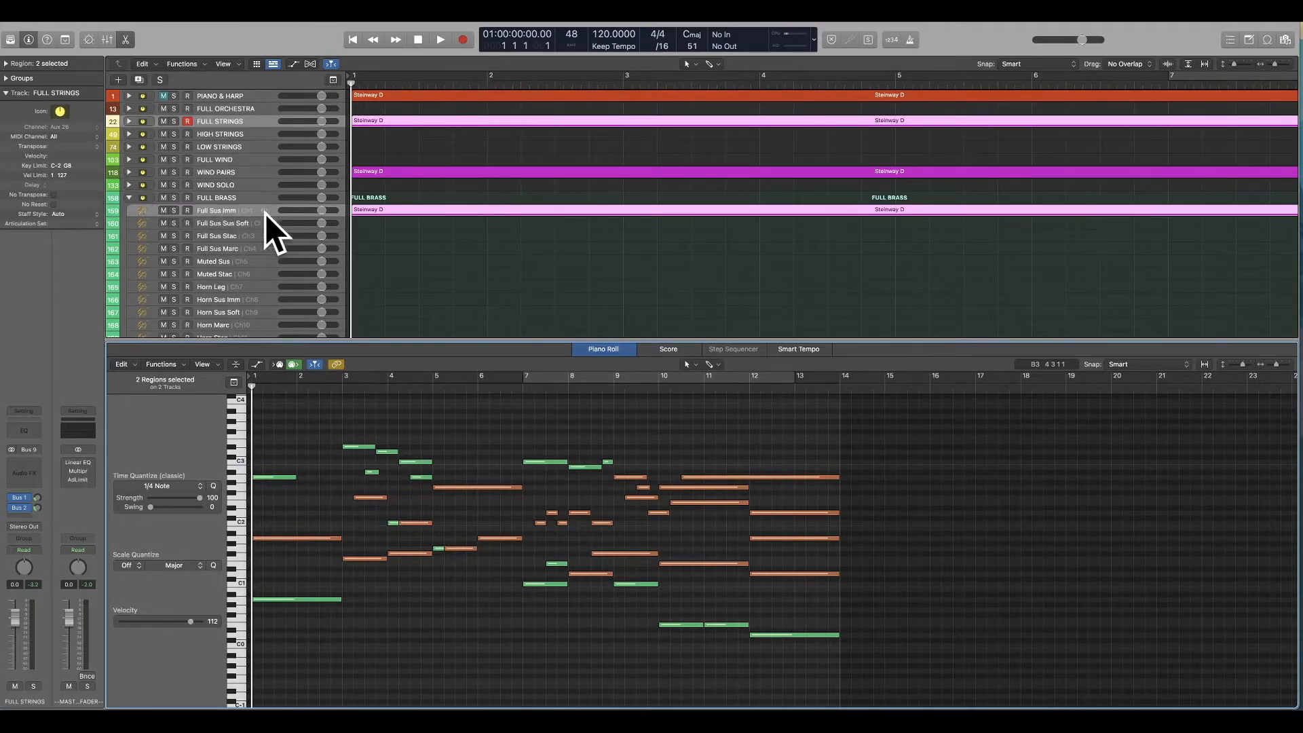
Step: Move the brass region from Full Sus Imm to the Horn Sus Soft track and play it from the start
{"action": "left_click_drag", "start_coordinate": [391, 214], "coordinate": [382, 310]}
{"action": "key", "text": "space"}
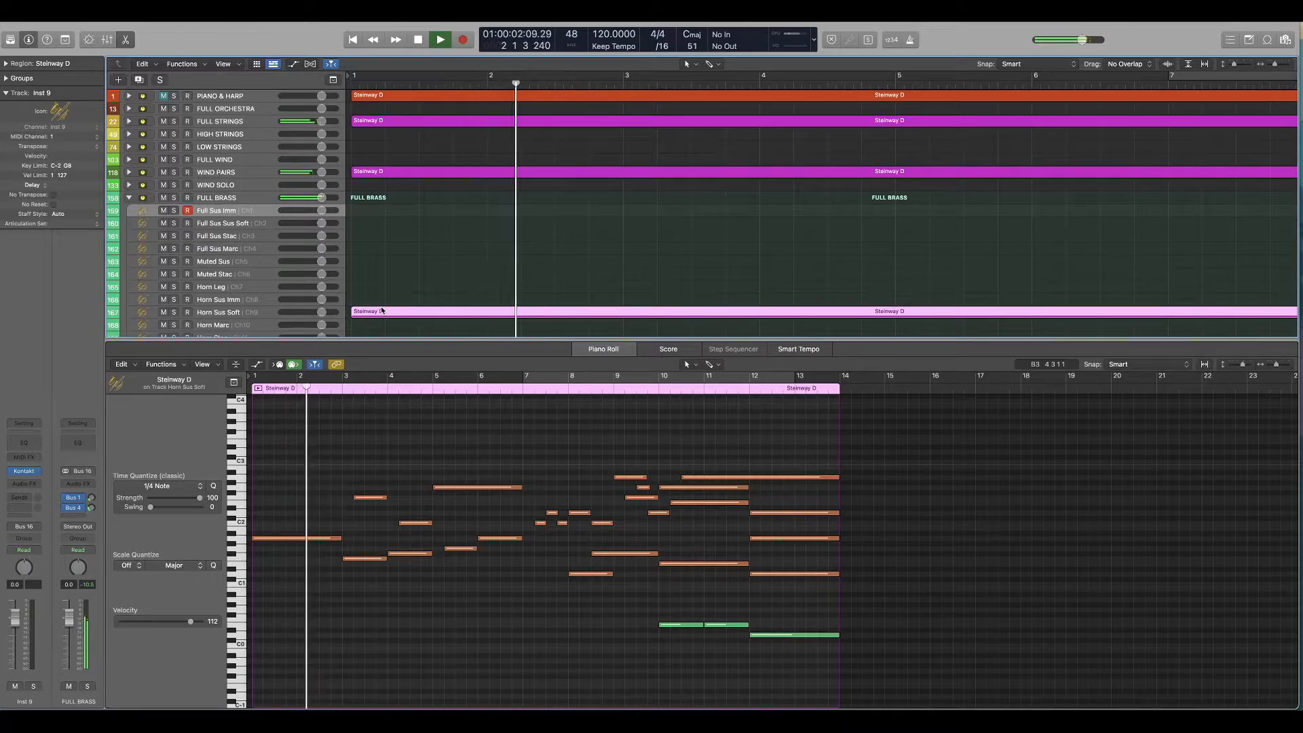
{"action": "scroll", "coordinate": [381, 299], "scroll_direction": "down", "scroll_amount": 3}
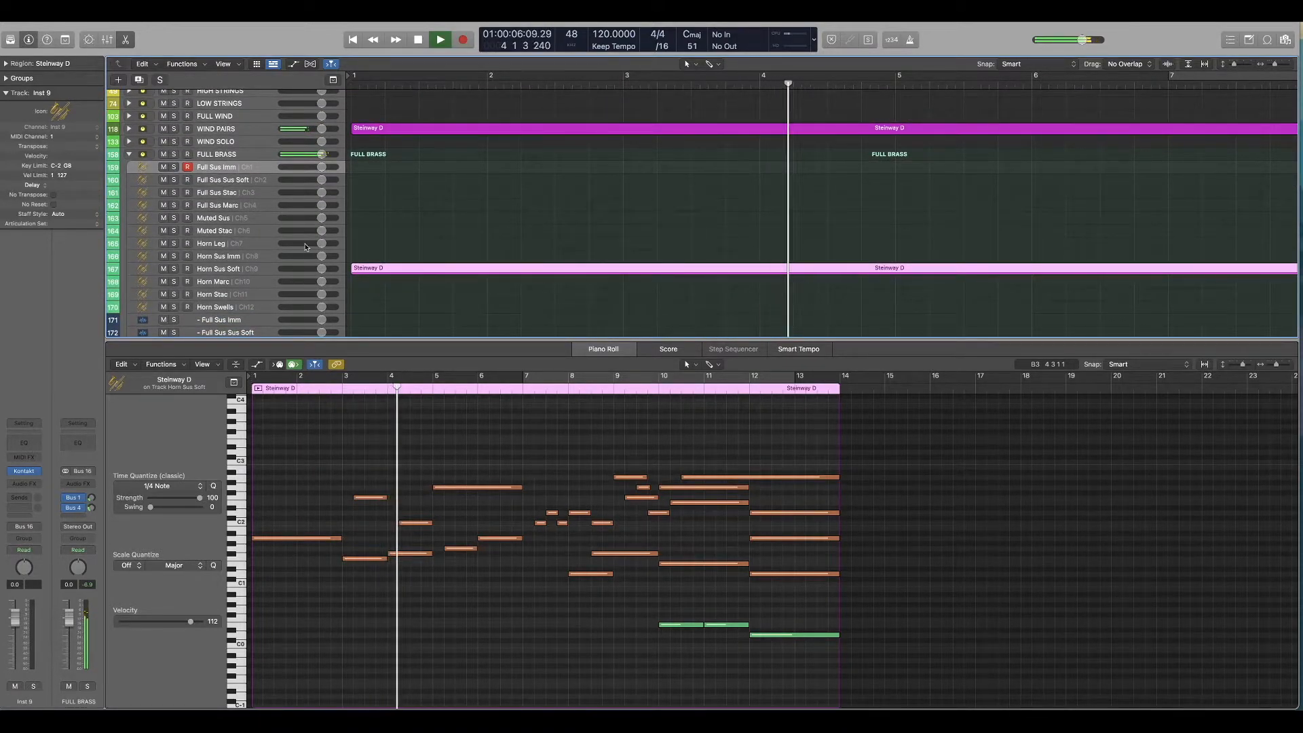
{"action": "key", "text": "space"}
Step: Cut the brass region from FULL BRASS, paste it at bar 1 on BRASS PAIRS' Trump & Horn Sus track, and play it
{"action": "scroll", "coordinate": [398, 283], "scroll_direction": "down", "scroll_amount": 5}
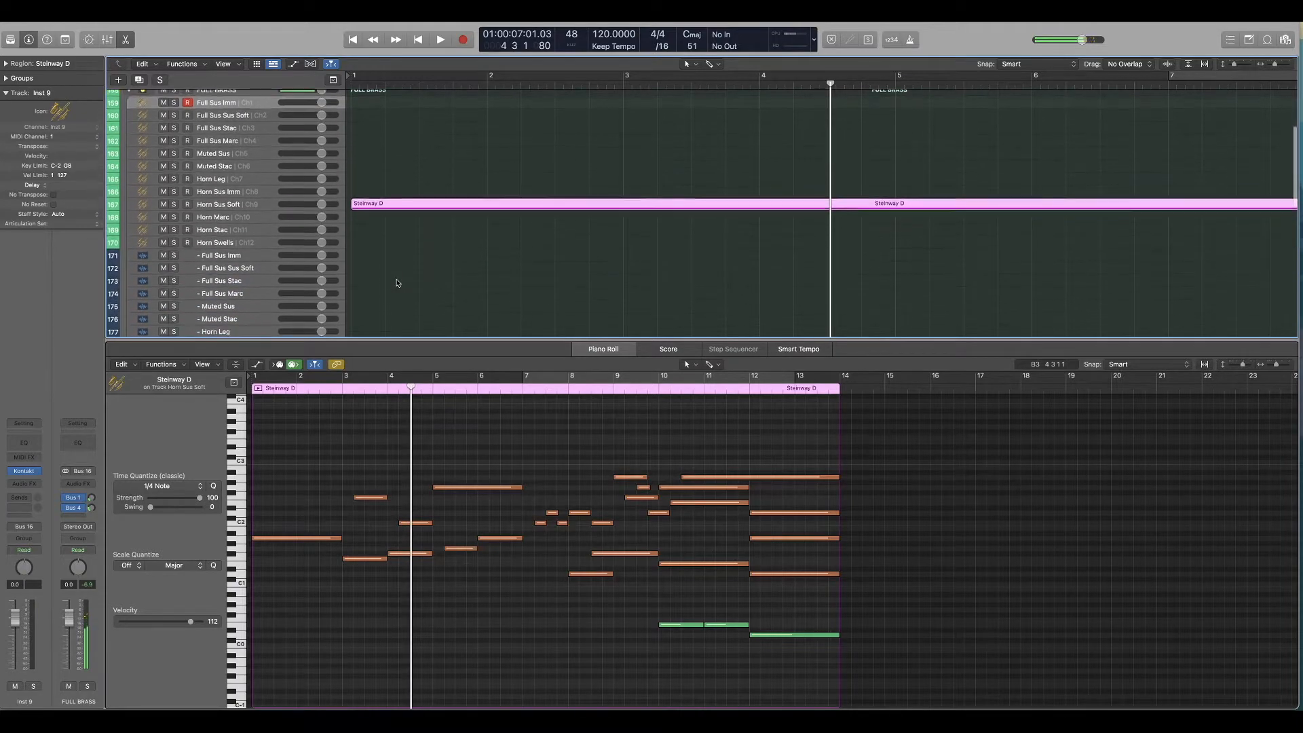
{"action": "left_click", "coordinate": [393, 207]}
{"action": "key", "text": "Return"}
{"action": "key", "text": "Delete"}
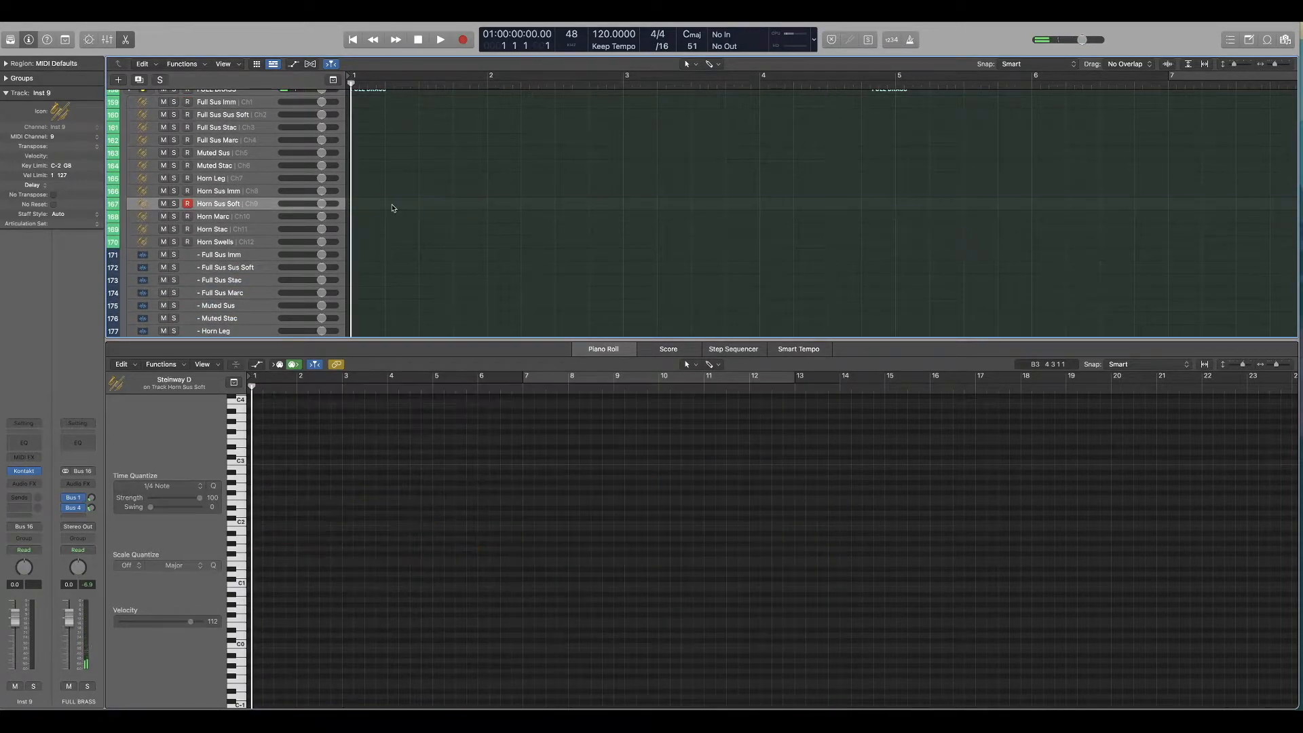
{"action": "scroll", "coordinate": [144, 136], "scroll_direction": "up", "scroll_amount": 2}
{"action": "left_click", "coordinate": [129, 121]}
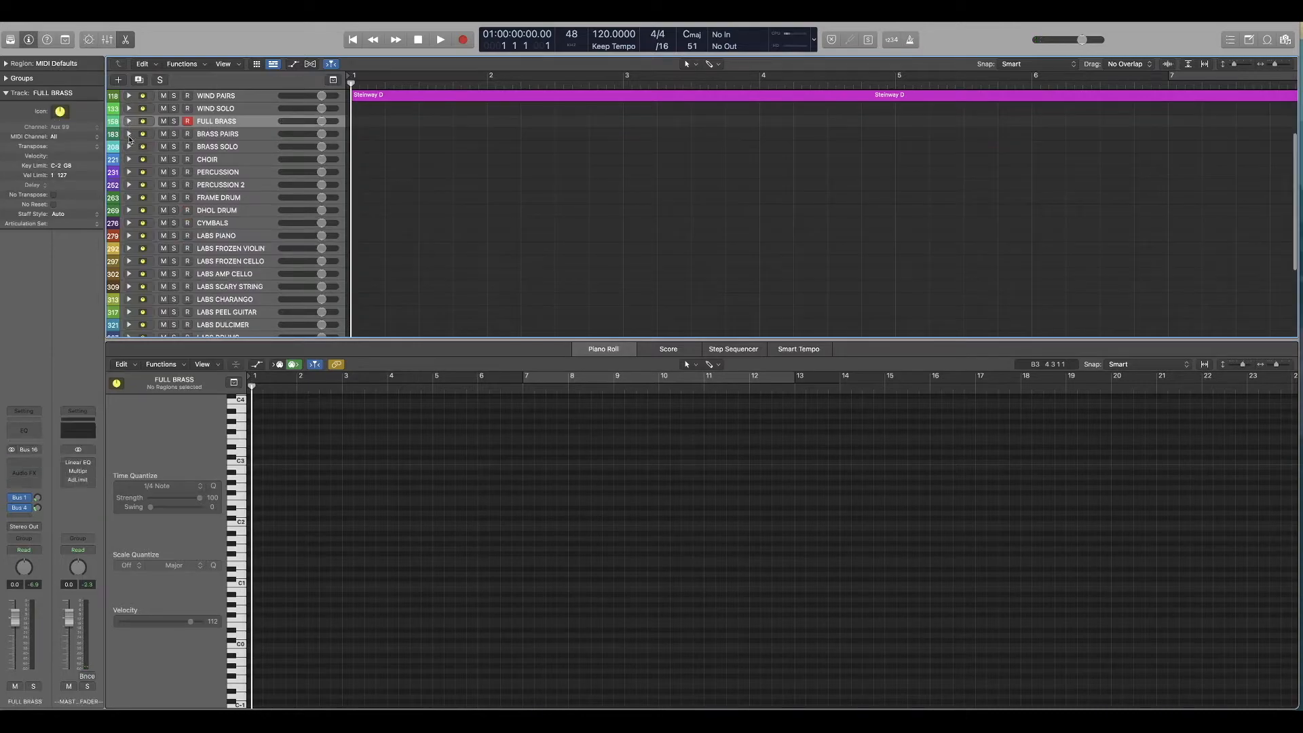
{"action": "left_click", "coordinate": [129, 134]}
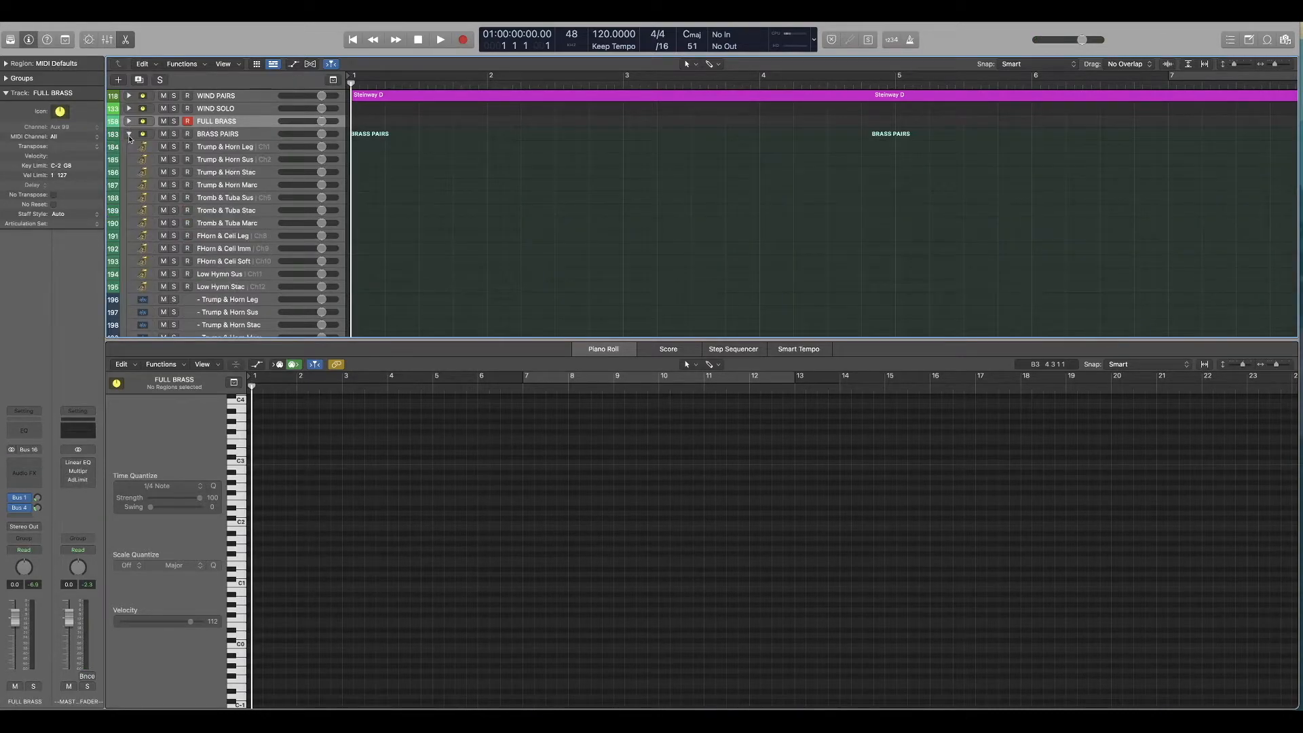
{"action": "left_click", "coordinate": [247, 161]}
{"action": "key", "text": "super+v"}
{"action": "key", "text": "space"}
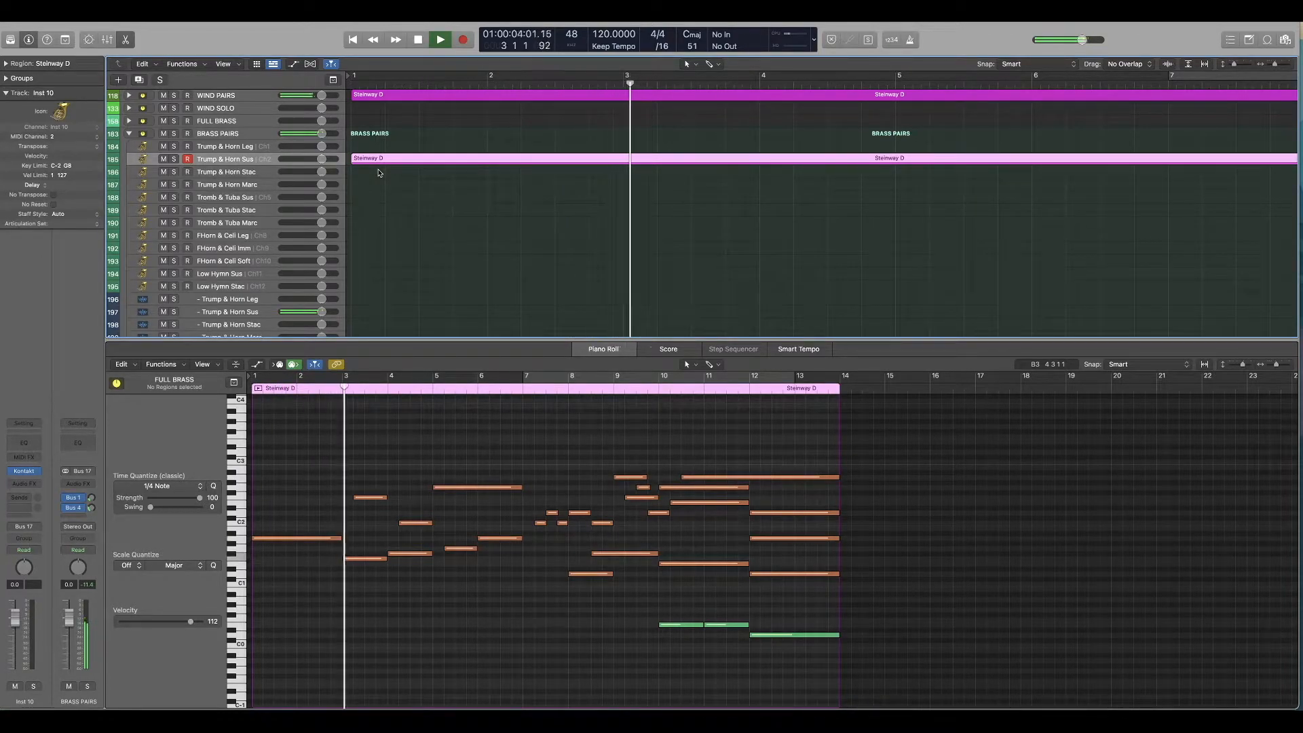
{"action": "key", "text": "space"}
Step: Move the brass region to the Tromb & Tuba Sus track and play it from the start
{"action": "left_click_drag", "start_coordinate": [378, 164], "coordinate": [378, 199]}
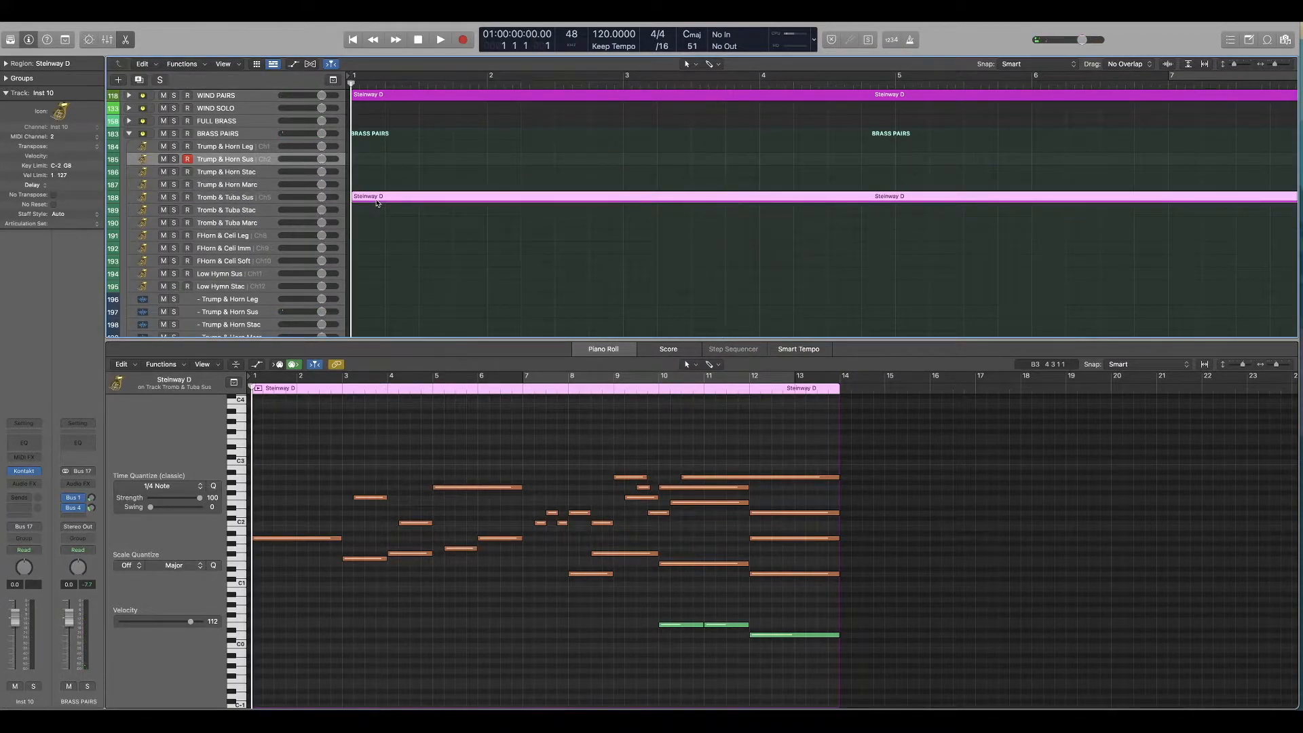
{"action": "key", "text": "space"}
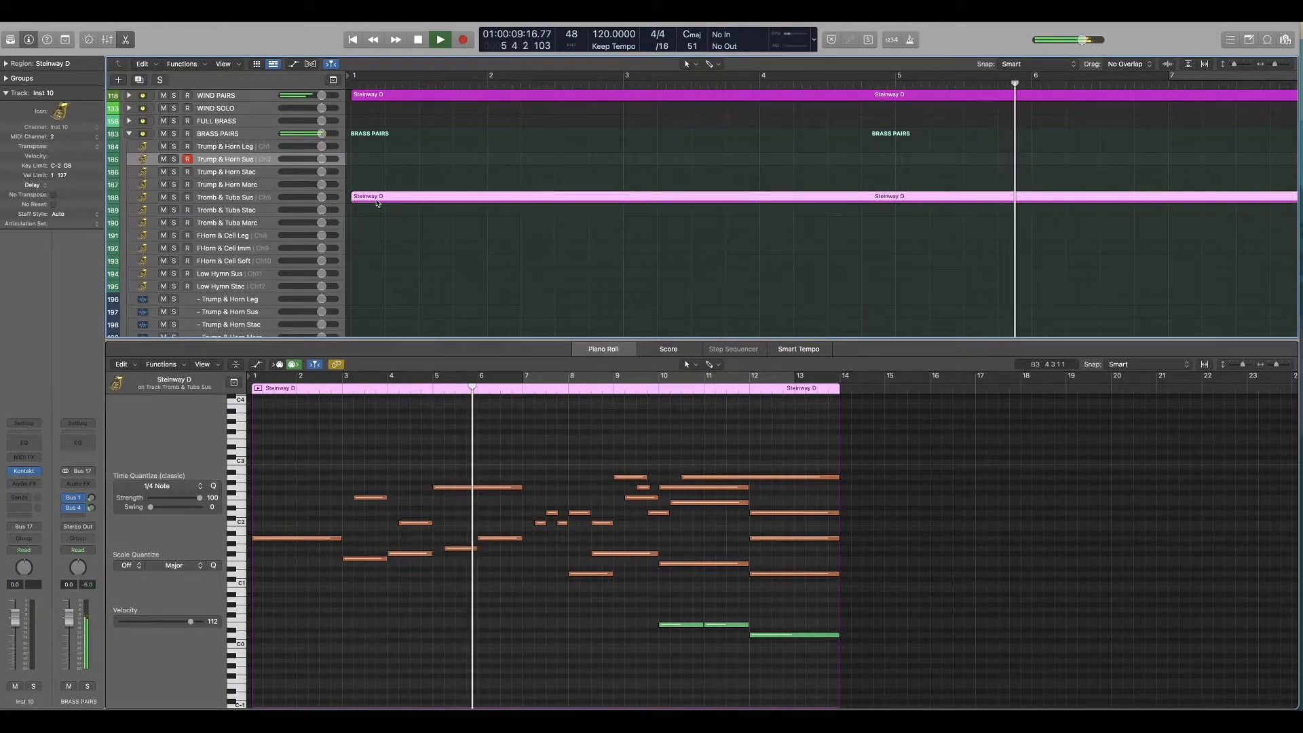
{"action": "key", "text": "space"}
Step: Try the brass region on FHorn & Cell Leg and FHorn & Cell Imm, briefly soloing BRASS PAIRS during playback
{"action": "left_click_drag", "start_coordinate": [378, 202], "coordinate": [373, 239]}
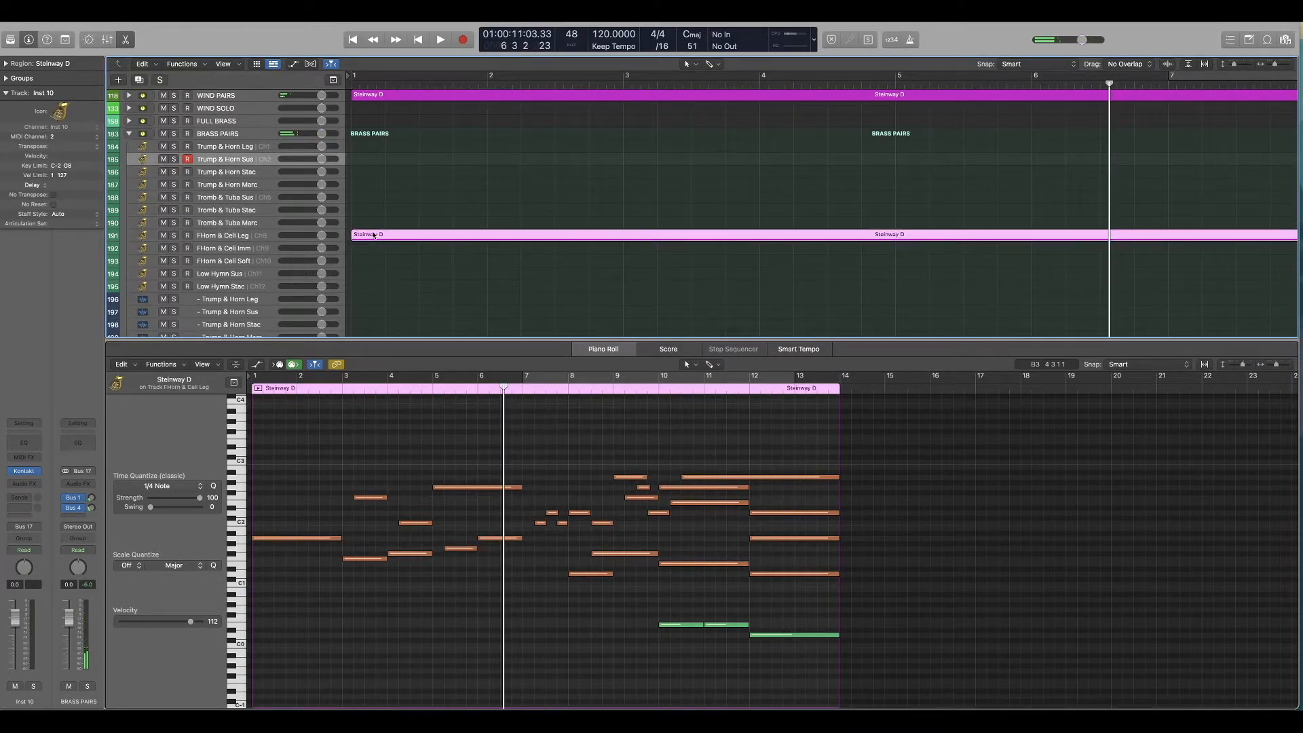
{"action": "left_click_drag", "start_coordinate": [368, 236], "coordinate": [370, 253]}
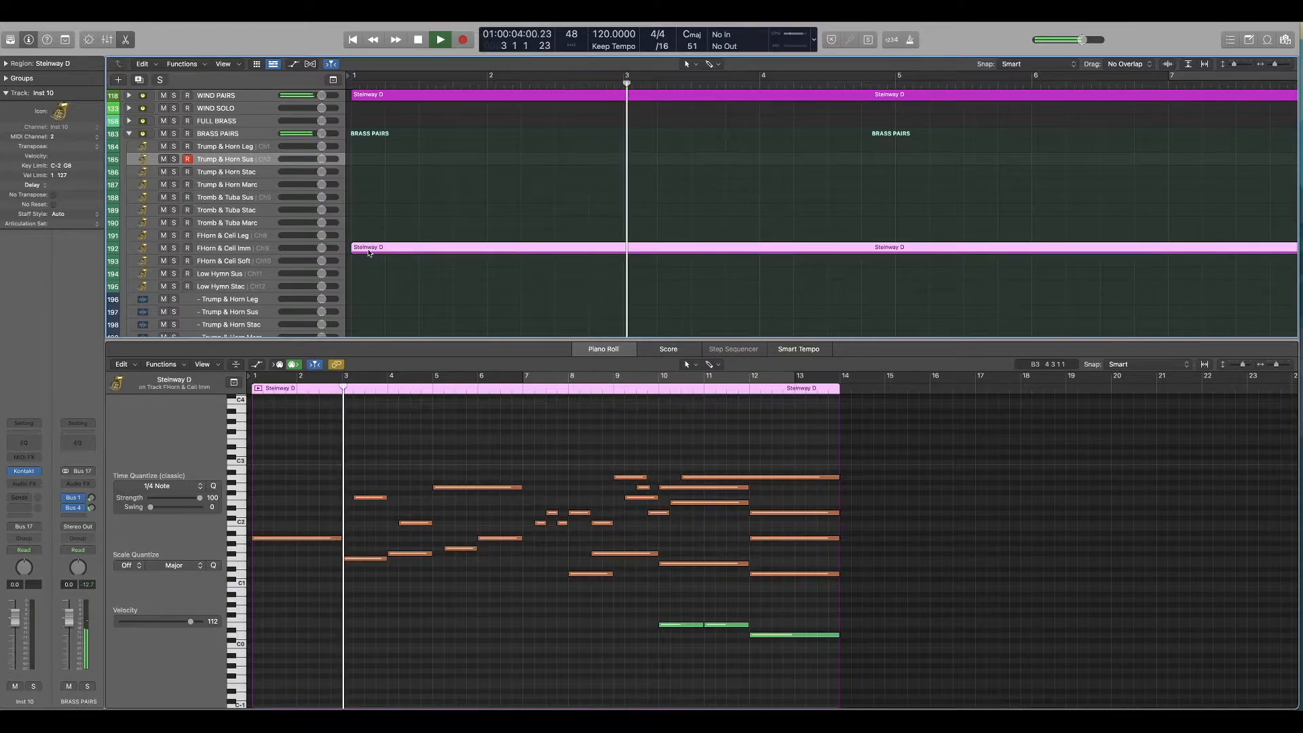
{"action": "left_click", "coordinate": [174, 134]}
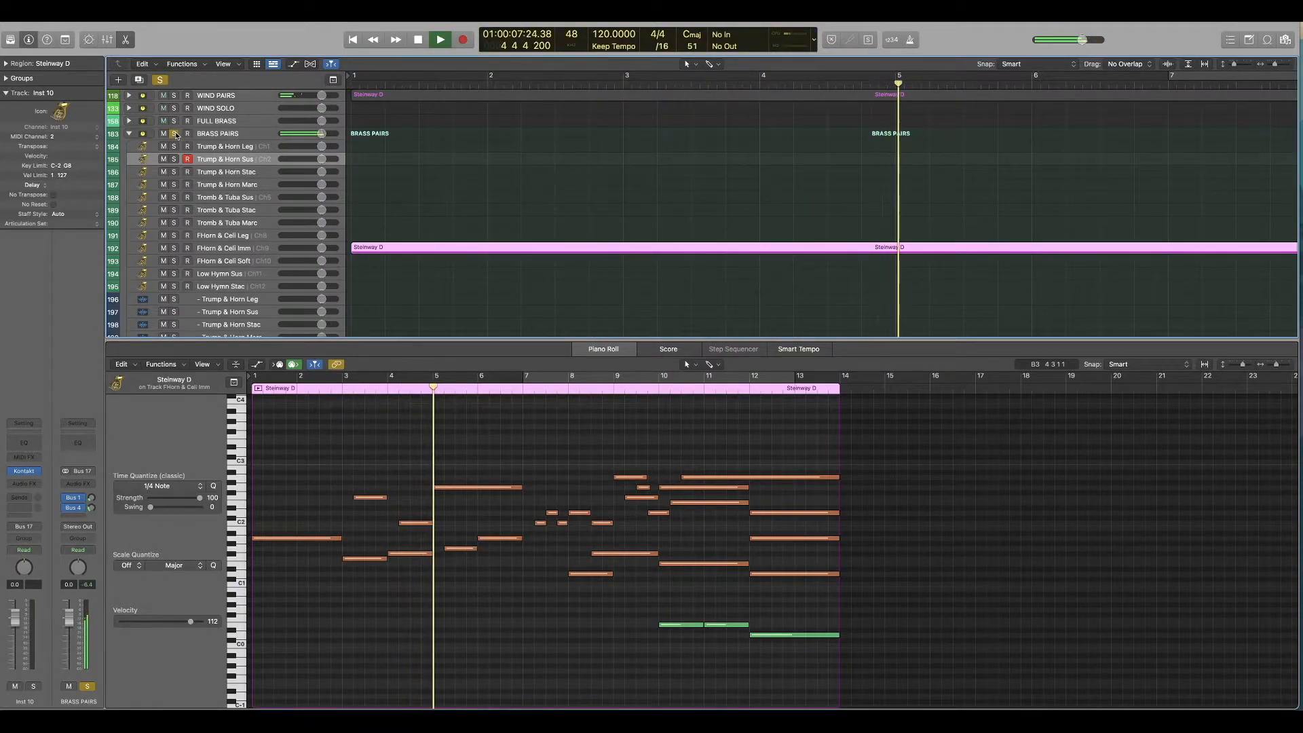
{"action": "left_click", "coordinate": [174, 134]}
Step: Inspect the low line in bars 3 to 6 of the FULL STRINGS region by selecting its four notes
{"action": "scroll", "coordinate": [445, 215], "scroll_direction": "up", "scroll_amount": 5}
{"action": "left_click", "coordinate": [401, 121]}
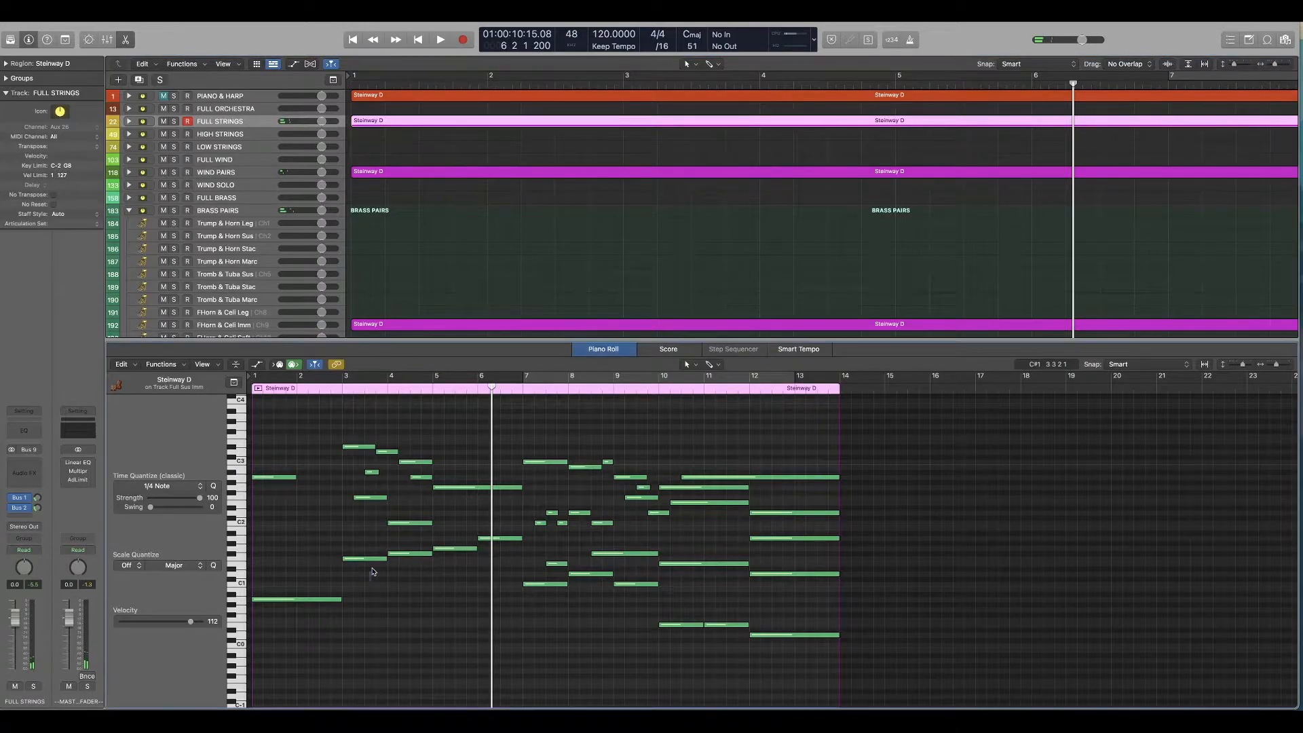
{"action": "left_click_drag", "start_coordinate": [368, 582], "coordinate": [473, 537]}
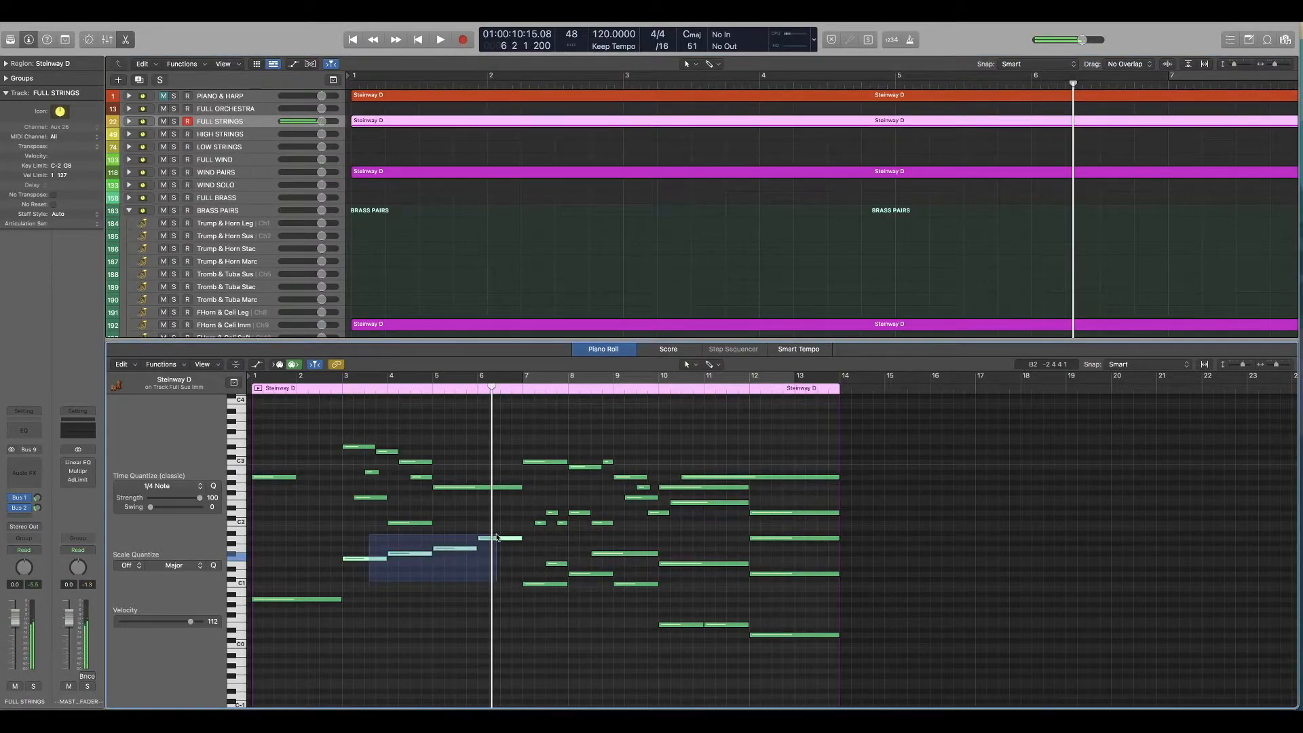
{"action": "left_click_drag", "start_coordinate": [497, 537], "coordinate": [498, 538]}
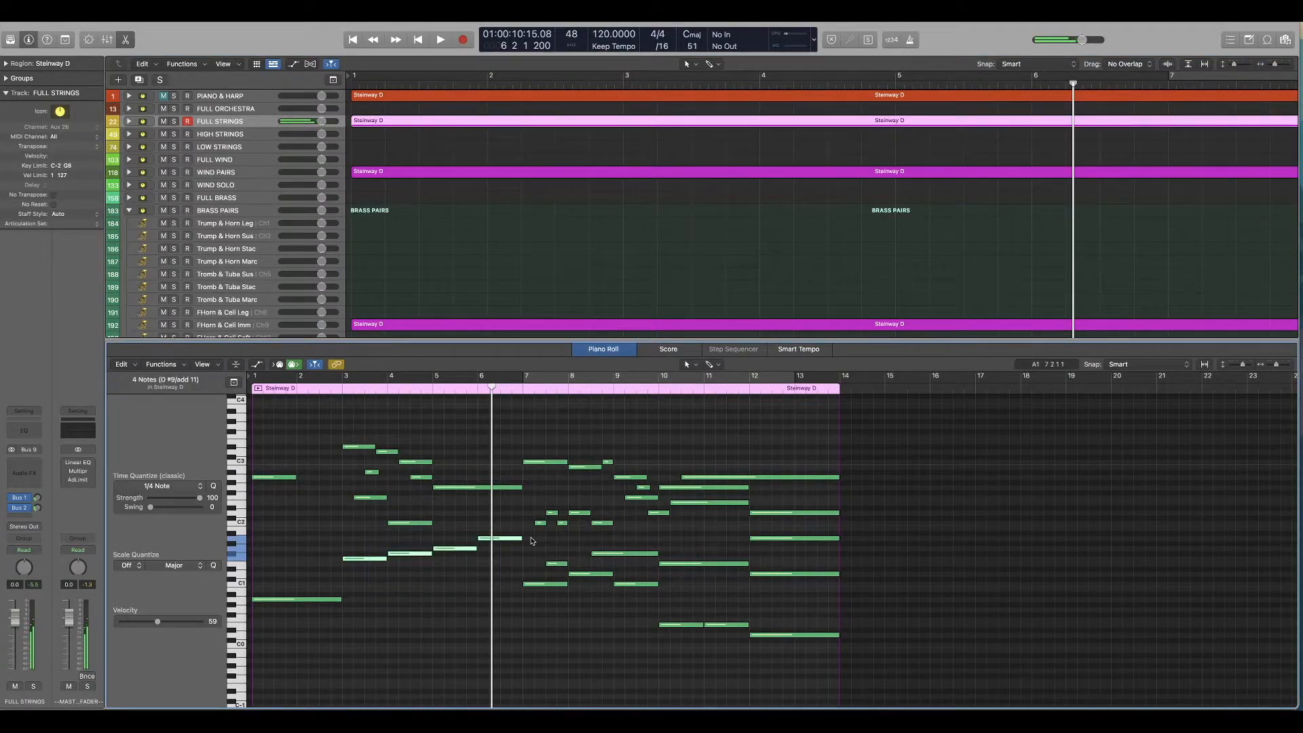
{"action": "left_click", "coordinate": [384, 269]}
Step: Move the brass region back to the Tromb & Tuba Sus track, solo BRASS PAIRS, and play from the start
{"action": "scroll", "coordinate": [355, 272], "scroll_direction": "down", "scroll_amount": 2}
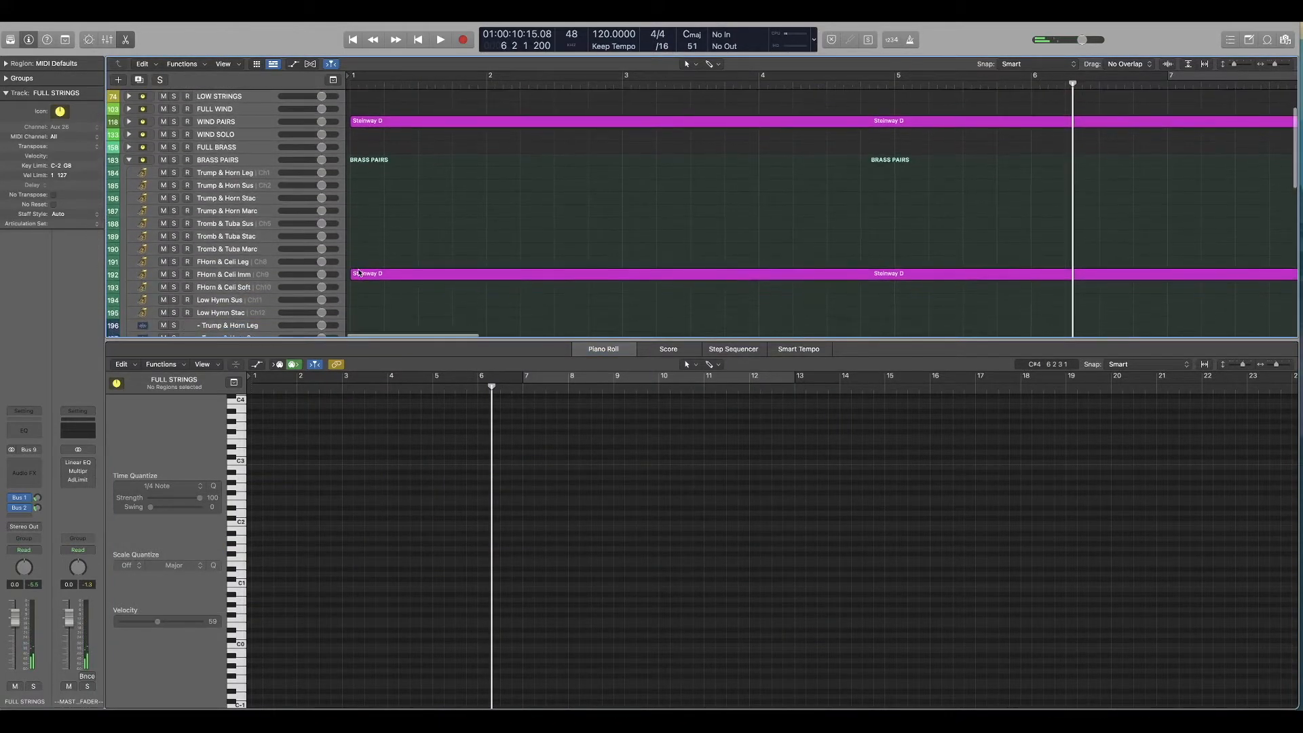
{"action": "left_click_drag", "start_coordinate": [368, 275], "coordinate": [360, 233]}
{"action": "key", "text": "Return"}
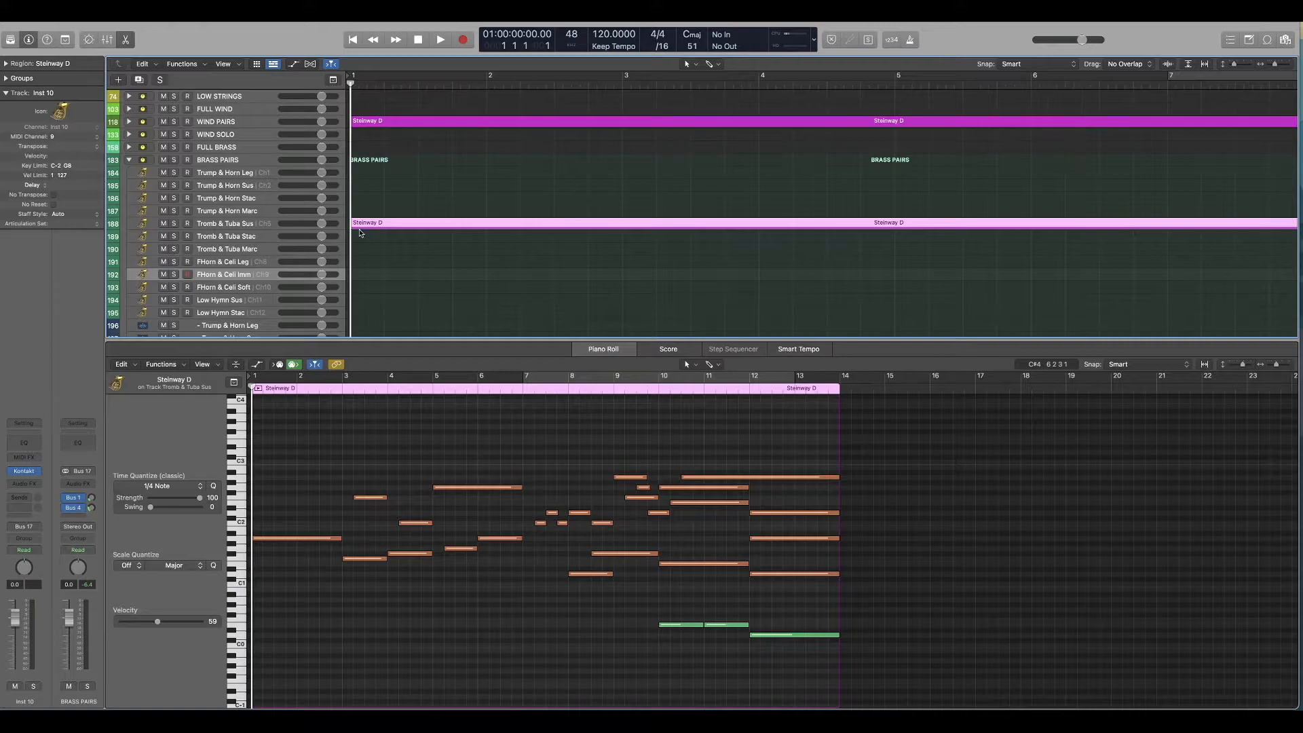
{"action": "left_click", "coordinate": [174, 160]}
{"action": "key", "text": "space"}
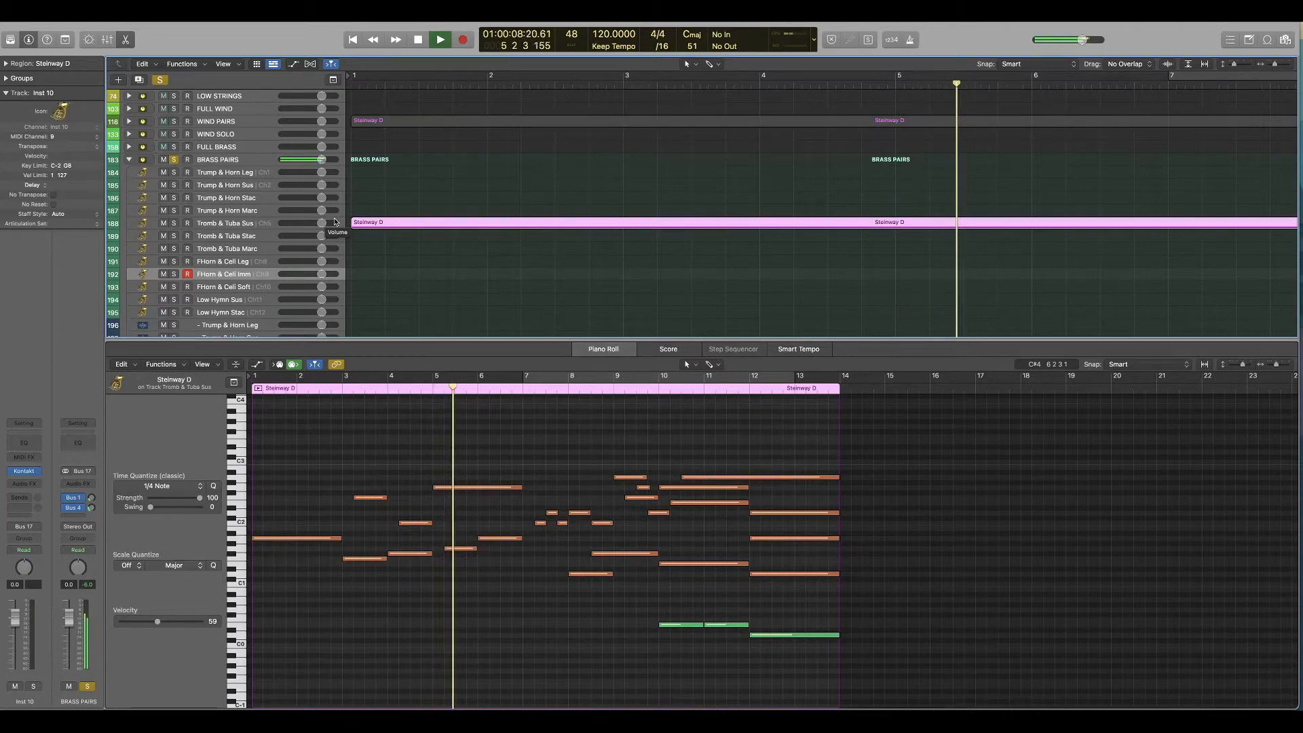
{"action": "key", "text": "space"}
Step: Copy the brass region from Tromb & Tuba Sus to the Trump & Horn Leg track and play the full arrangement
{"action": "left_click", "coordinate": [439, 221]}
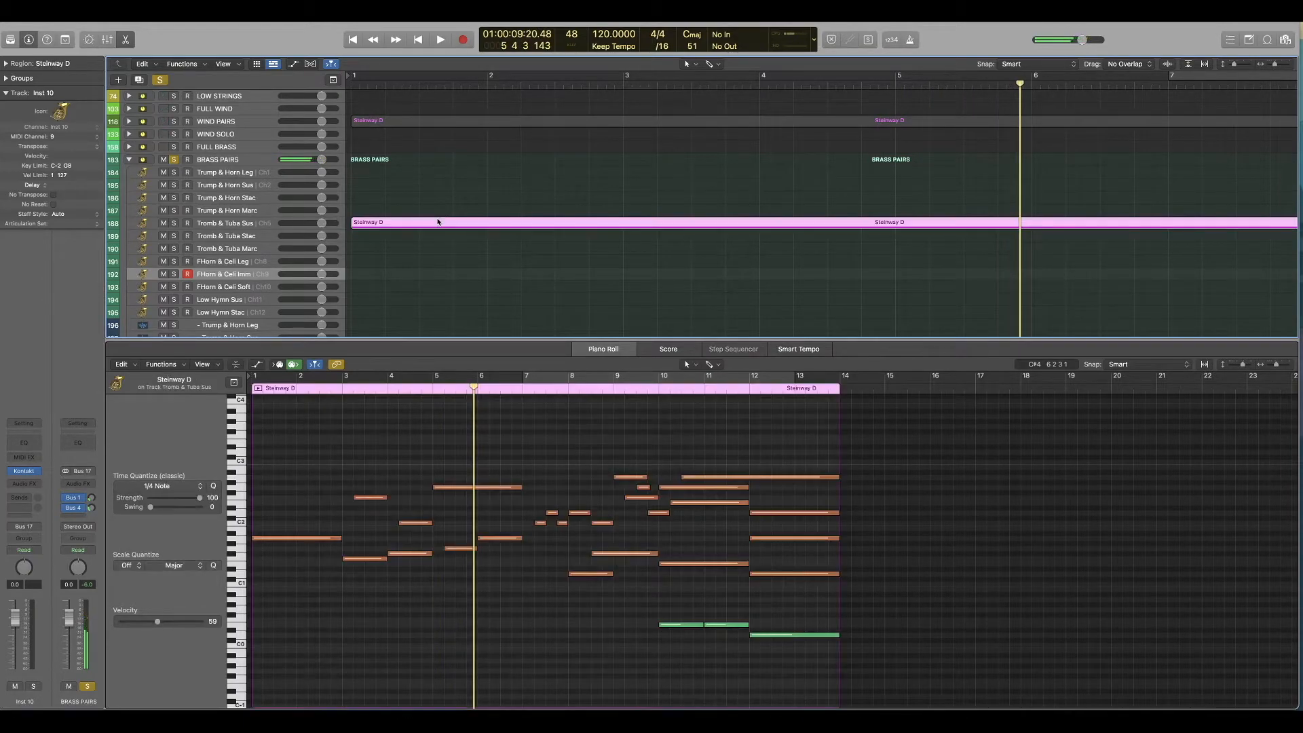
{"action": "left_click", "coordinate": [436, 172]}
{"action": "key", "text": "space"}
{"action": "mouse_move", "coordinate": [430, 493]}
{"action": "left_mouse_down"}
{"action": "mouse_move", "coordinate": [402, 499]}
{"action": "mouse_move", "coordinate": [437, 481]}
{"action": "left_mouse_up"}
{"action": "left_click", "coordinate": [387, 388]}
{"action": "key", "text": "space"}
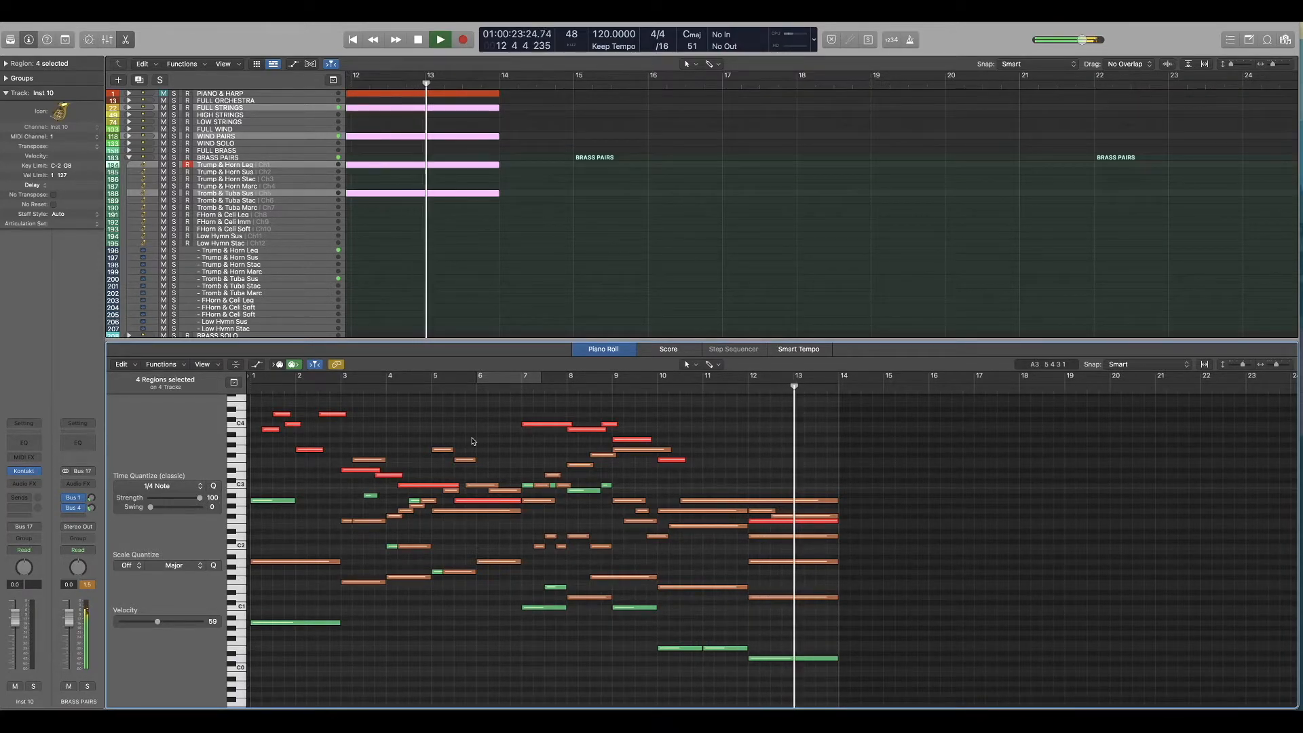
{"action": "key", "text": "space"}
{"action": "key", "text": "Return"}
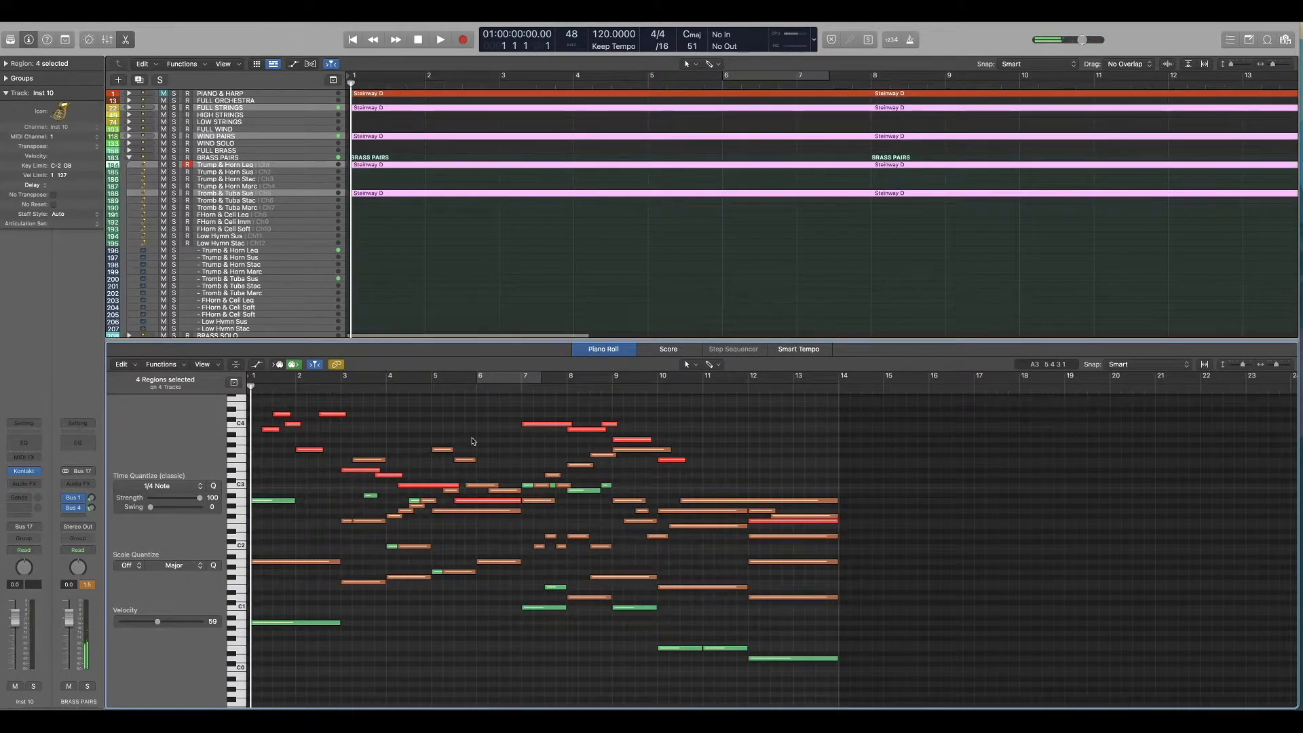
Step: Examine the BRASS PAIRS stack collapsed and expanded, along with its individual articulation tracks
{"action": "scroll", "coordinate": [475, 421], "scroll_direction": "down", "scroll_amount": 1}
{"action": "left_click", "coordinate": [484, 297]}
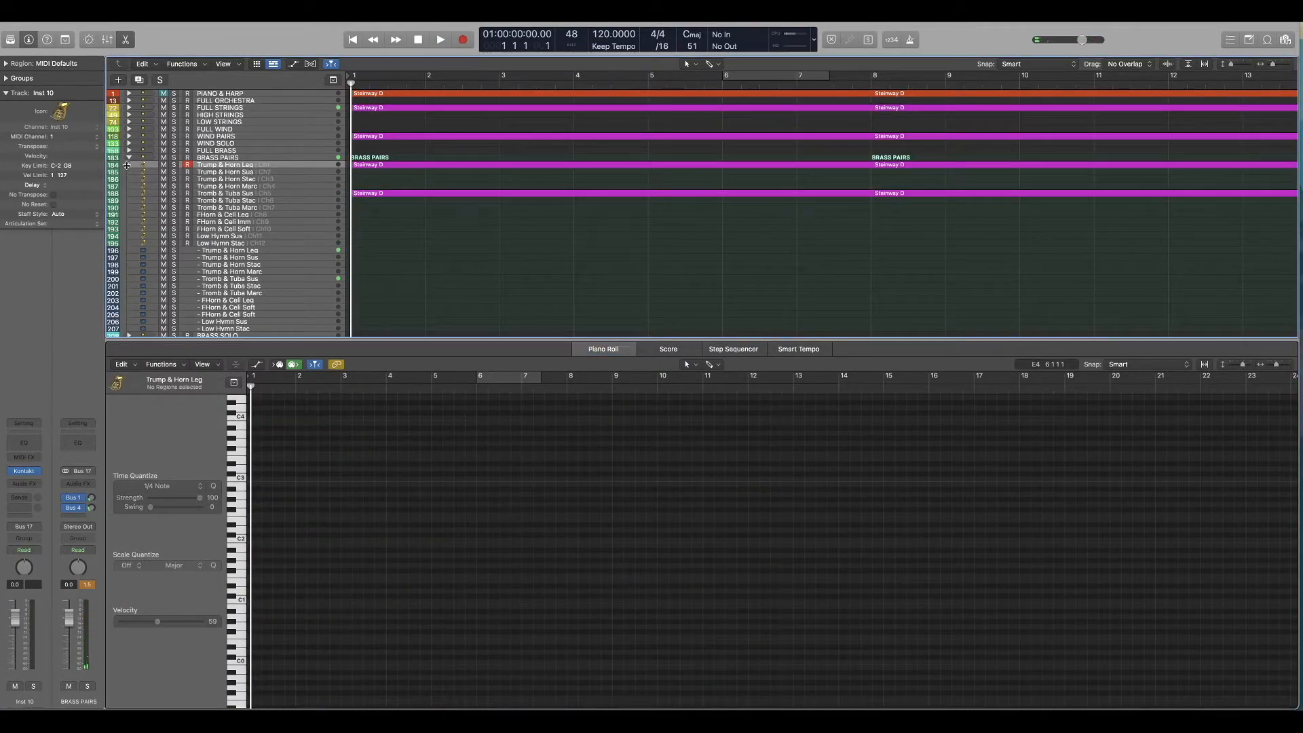
{"action": "scroll", "coordinate": [370, 233], "scroll_direction": "down", "scroll_amount": 1}
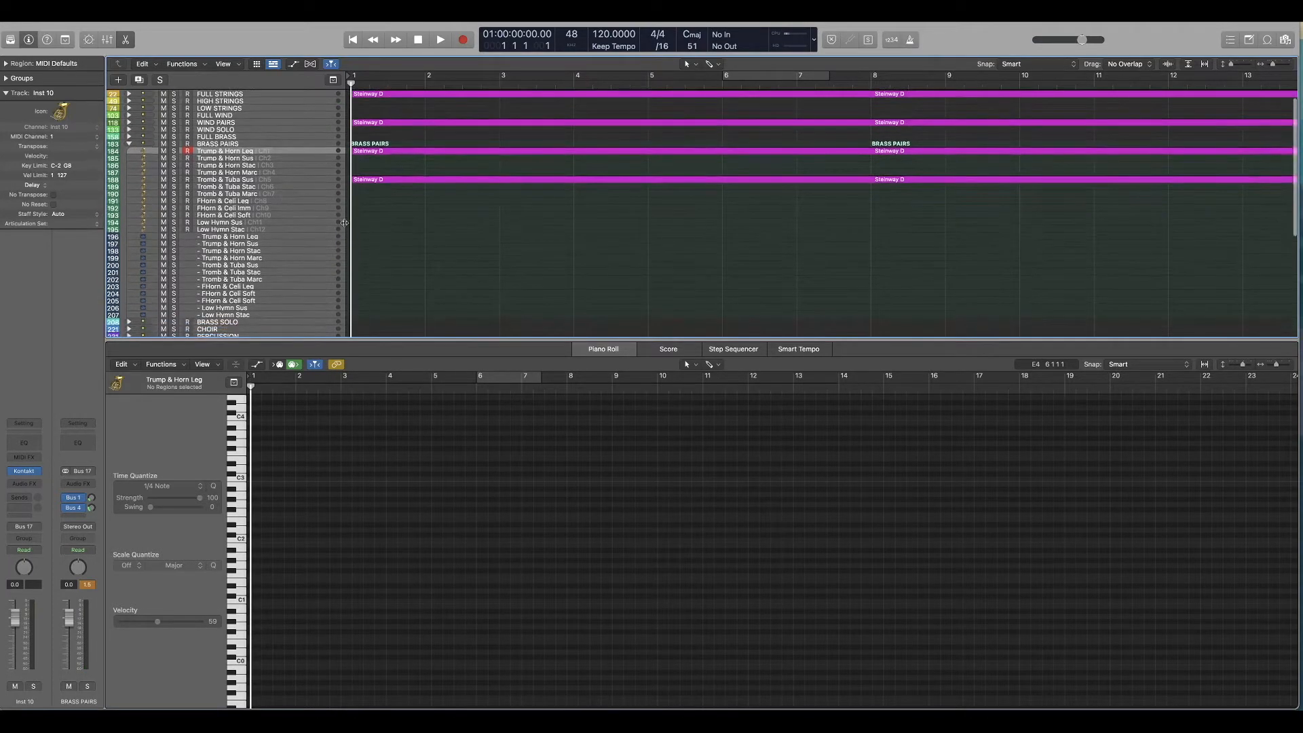
{"action": "left_click", "coordinate": [130, 145]}
{"action": "scroll", "coordinate": [367, 197], "scroll_direction": "up", "scroll_amount": 1}
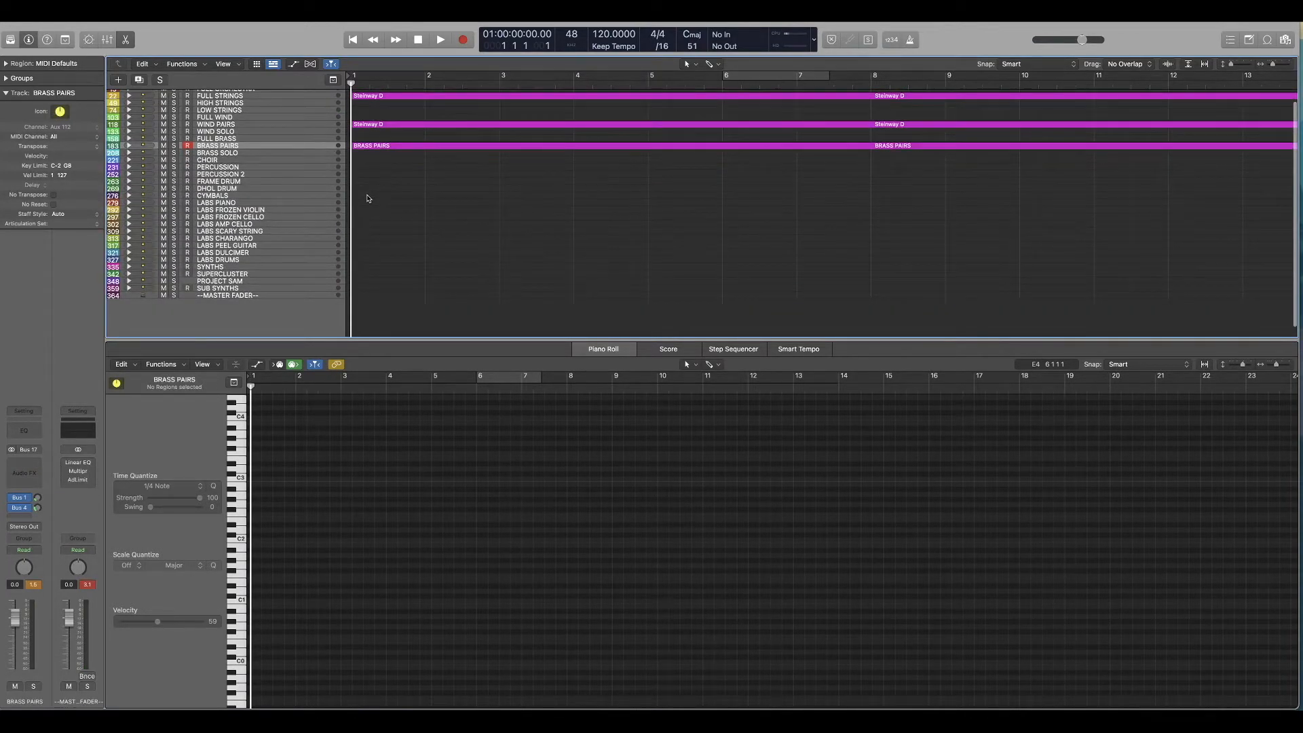
{"action": "left_click", "coordinate": [130, 148]}
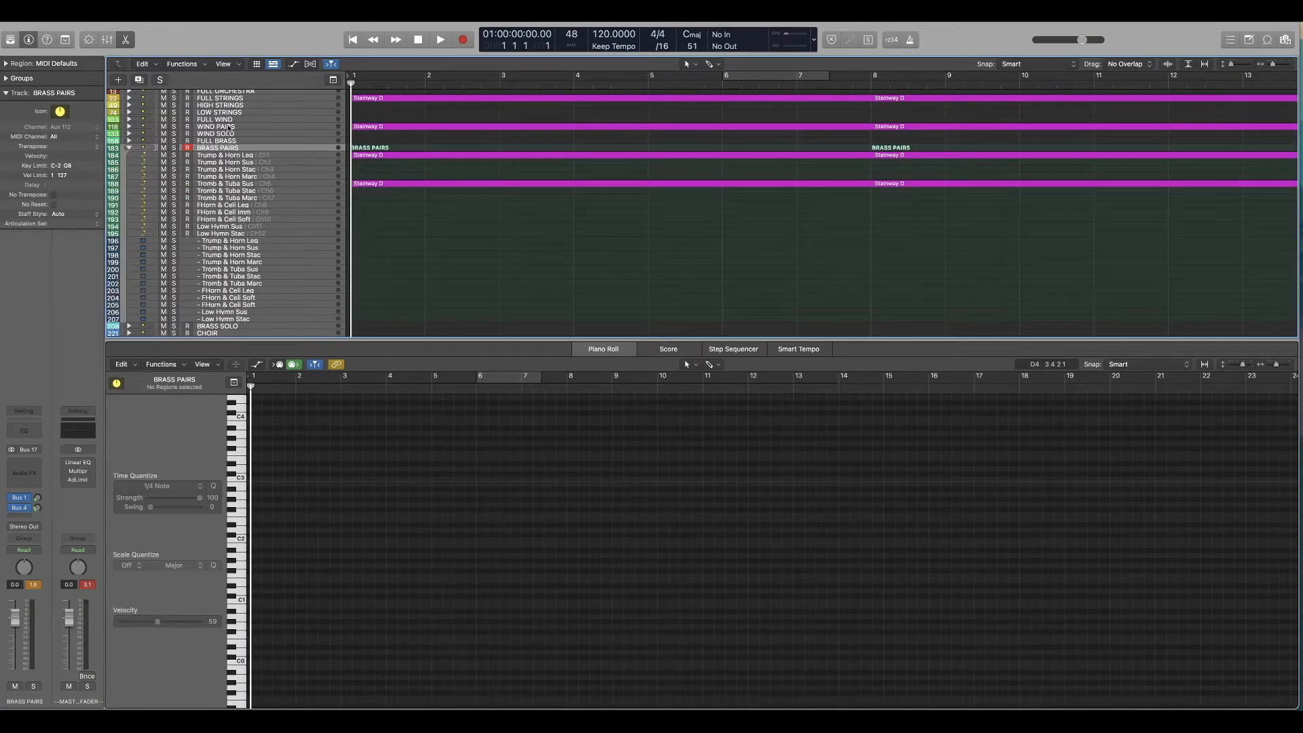
{"action": "scroll", "coordinate": [411, 205], "scroll_direction": "up", "scroll_amount": 1}
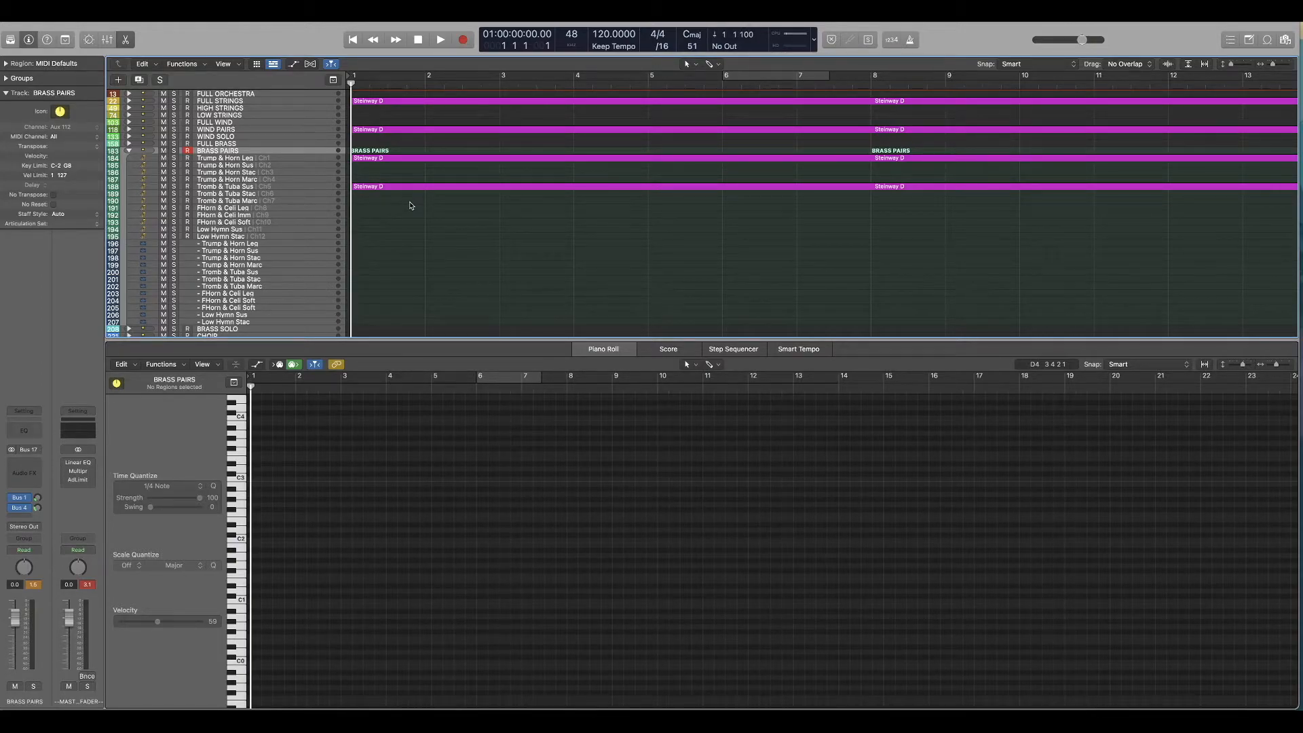
{"action": "scroll", "coordinate": [242, 217], "scroll_direction": "up", "scroll_amount": 1}
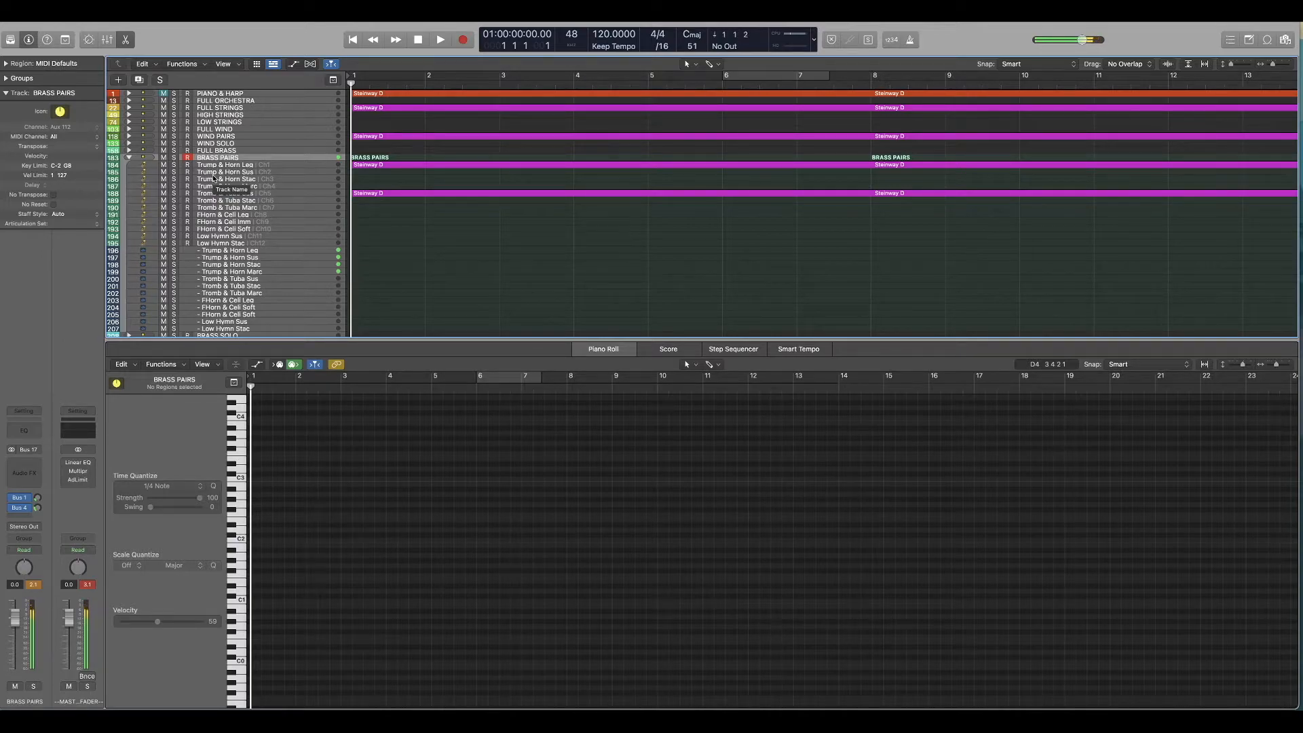
Step: Show the FULL STRINGS region, solo its stack, and play it from the start
{"action": "left_click", "coordinate": [267, 107]}
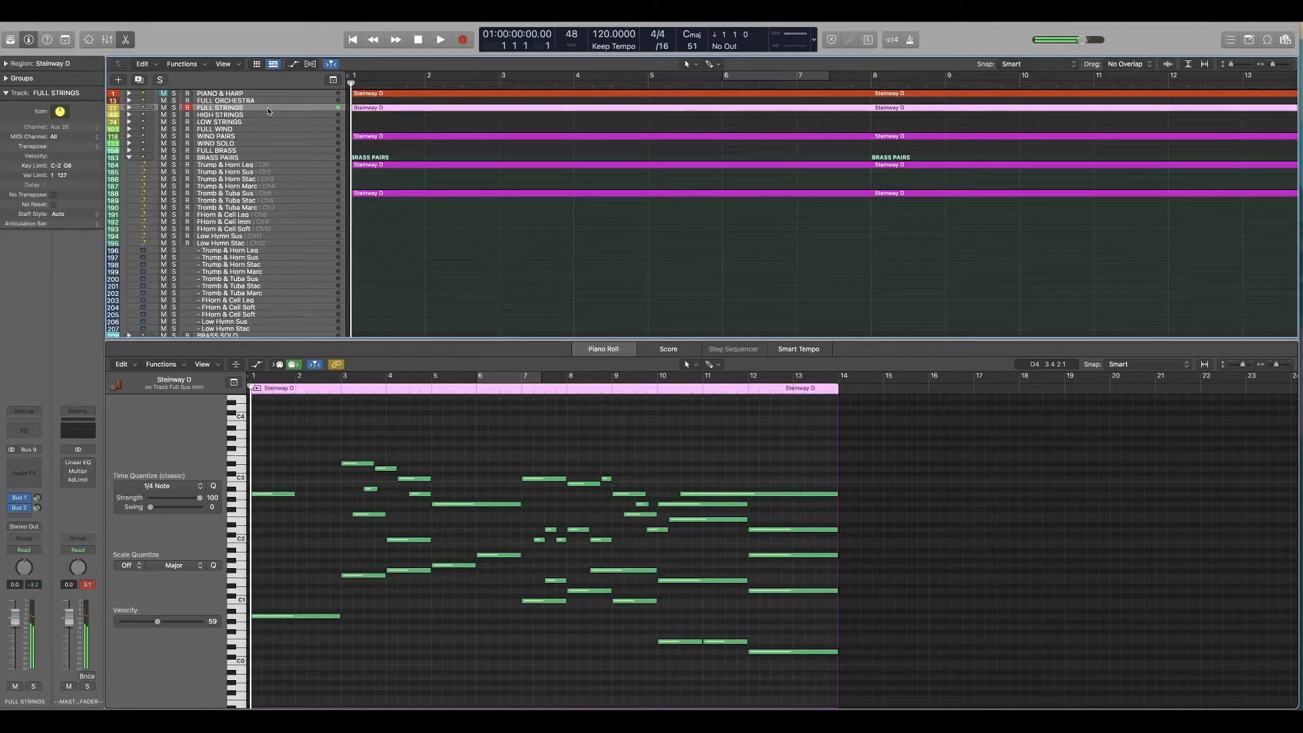
{"action": "left_click", "coordinate": [174, 108]}
{"action": "key", "text": "space"}
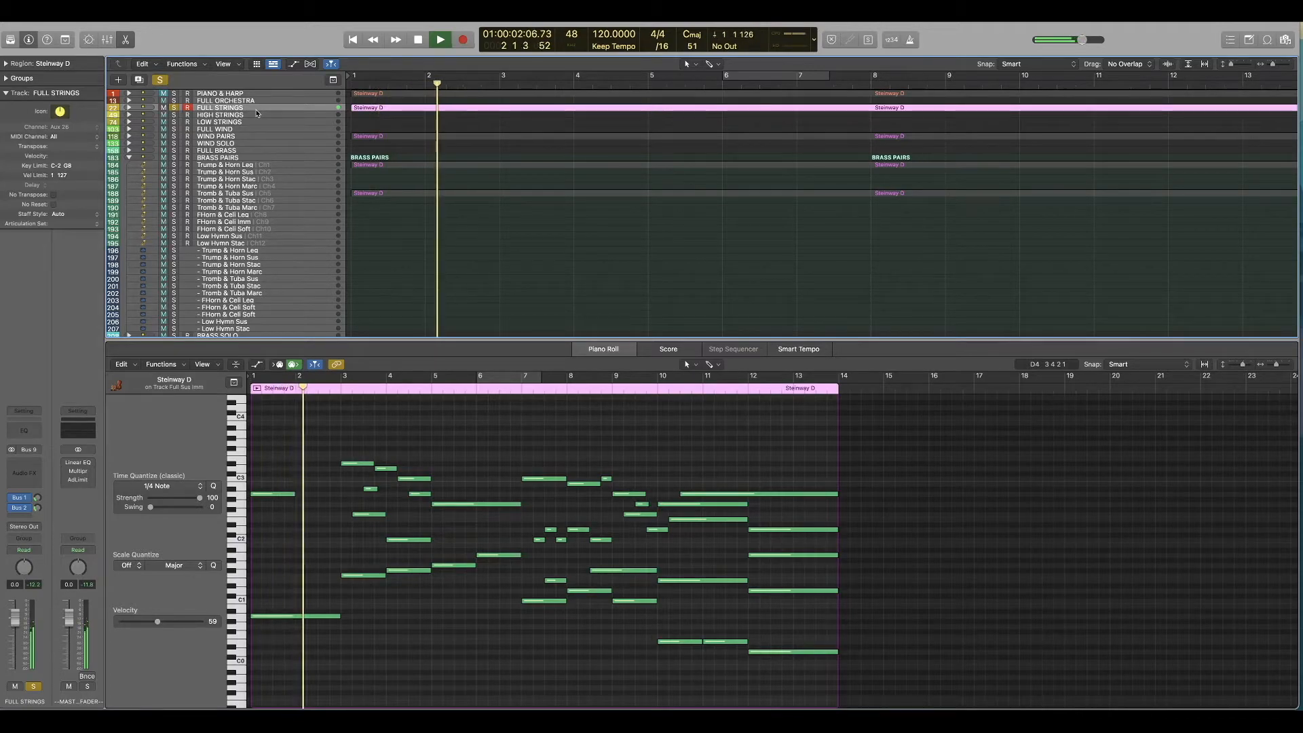
{"action": "key", "text": "space"}
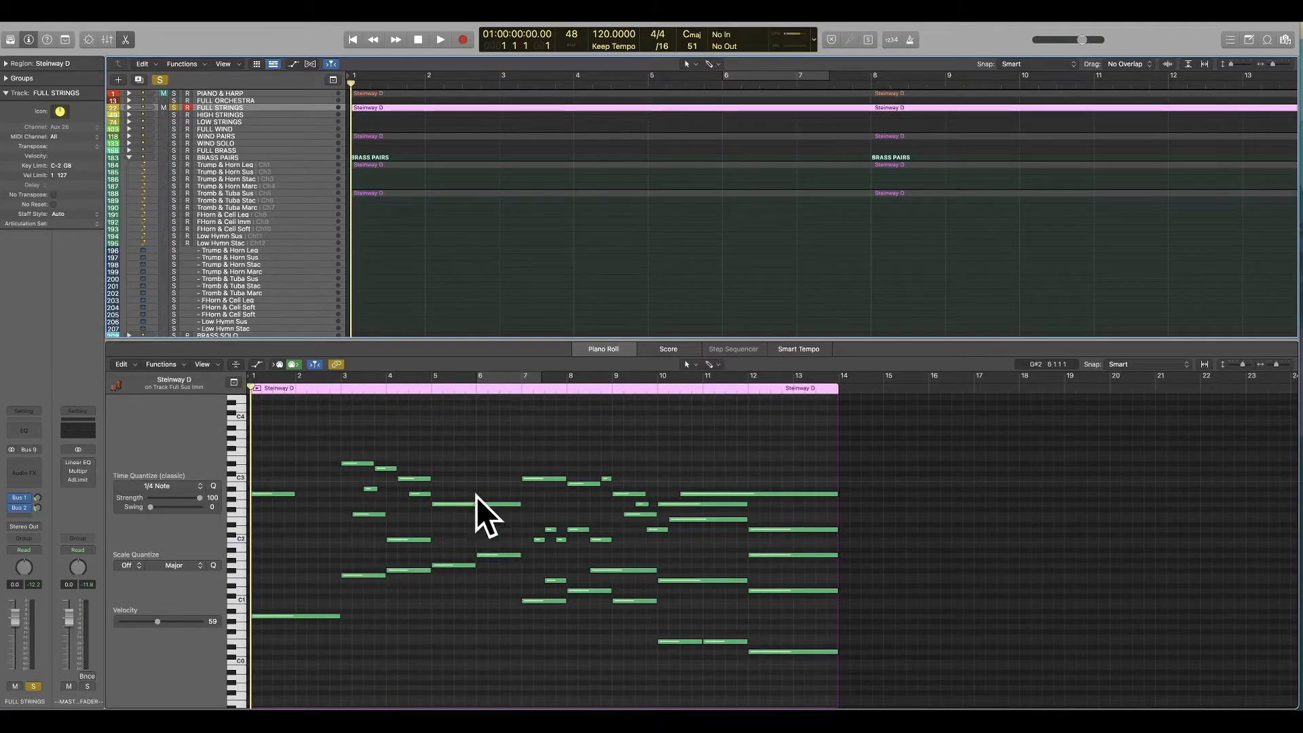
{"action": "key", "text": "space"}
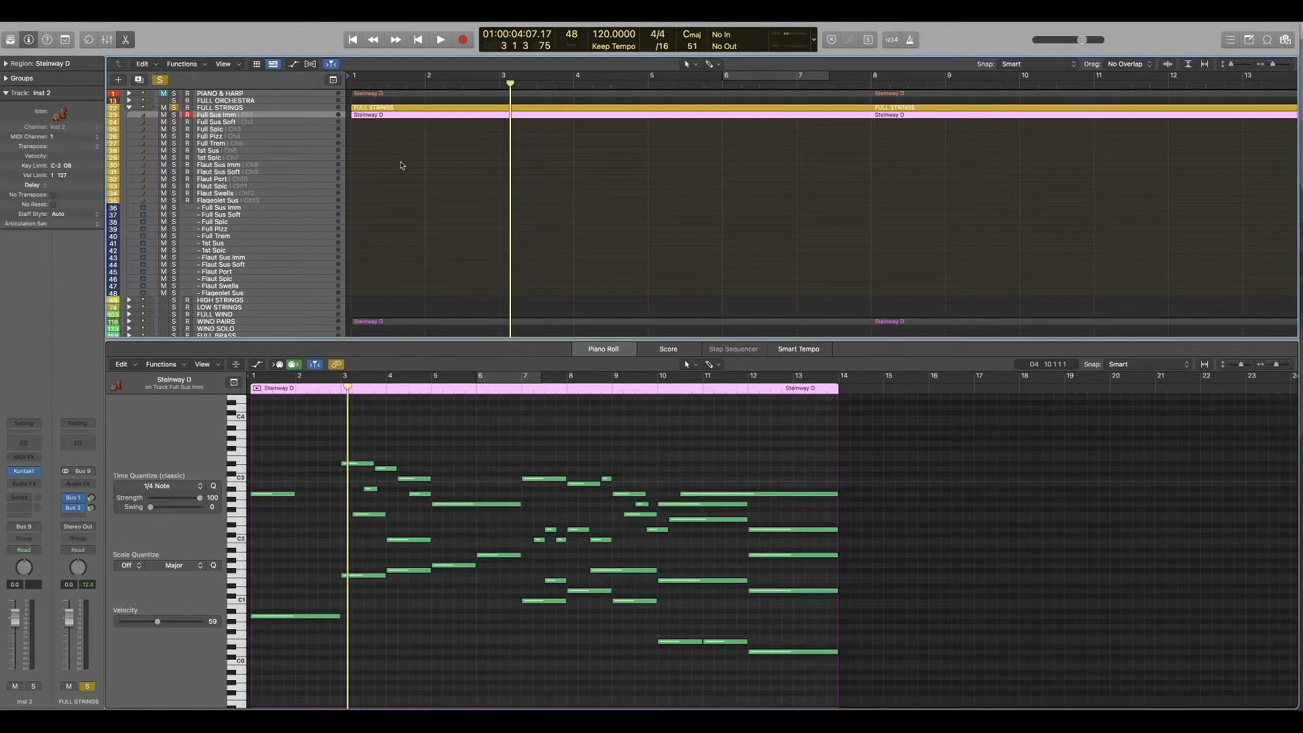
Step: Copy the low note spanning bars 1 and 2 of FULL STRINGS to the Low Leg track in LOW STRINGS
{"action": "left_click", "coordinate": [402, 165]}
{"action": "left_click", "coordinate": [373, 117]}
{"action": "left_click_drag", "start_coordinate": [304, 546], "coordinate": [293, 630]}
{"action": "key", "text": "Return"}
{"action": "left_click", "coordinate": [129, 107]}
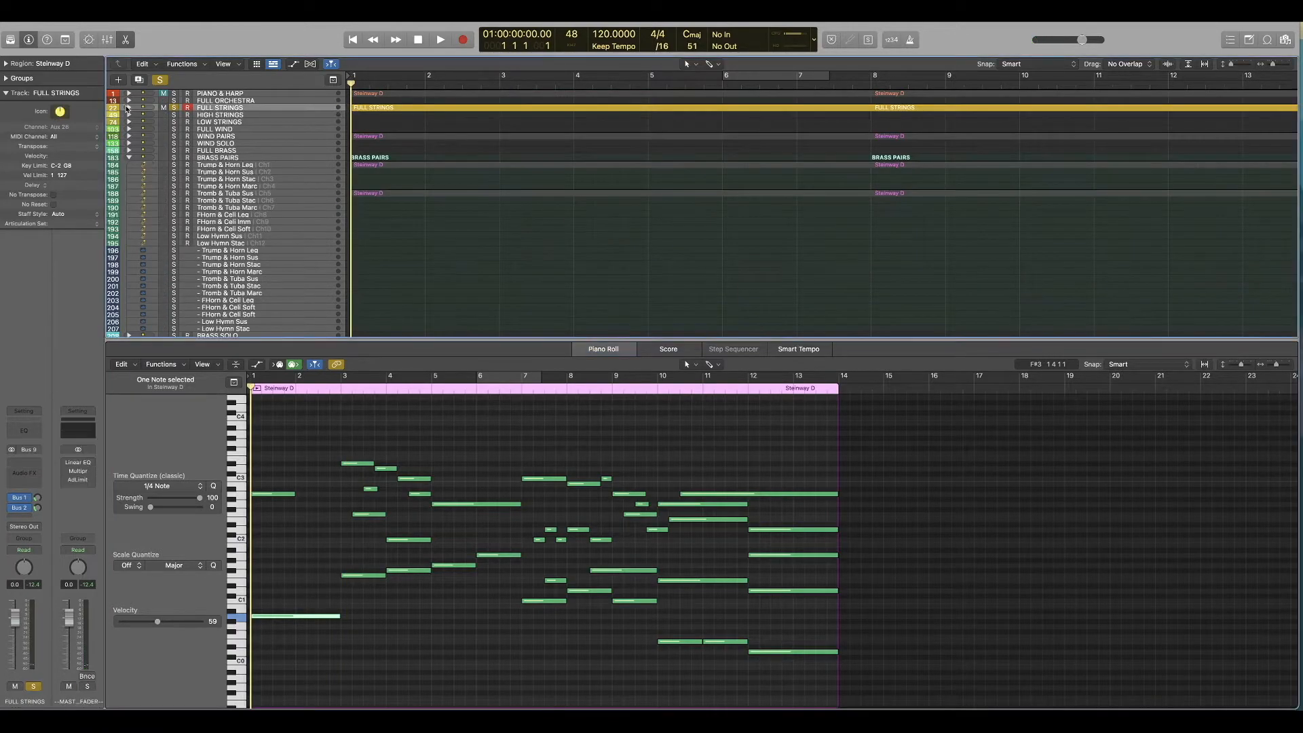
{"action": "left_click", "coordinate": [128, 122]}
{"action": "left_click", "coordinate": [332, 130]}
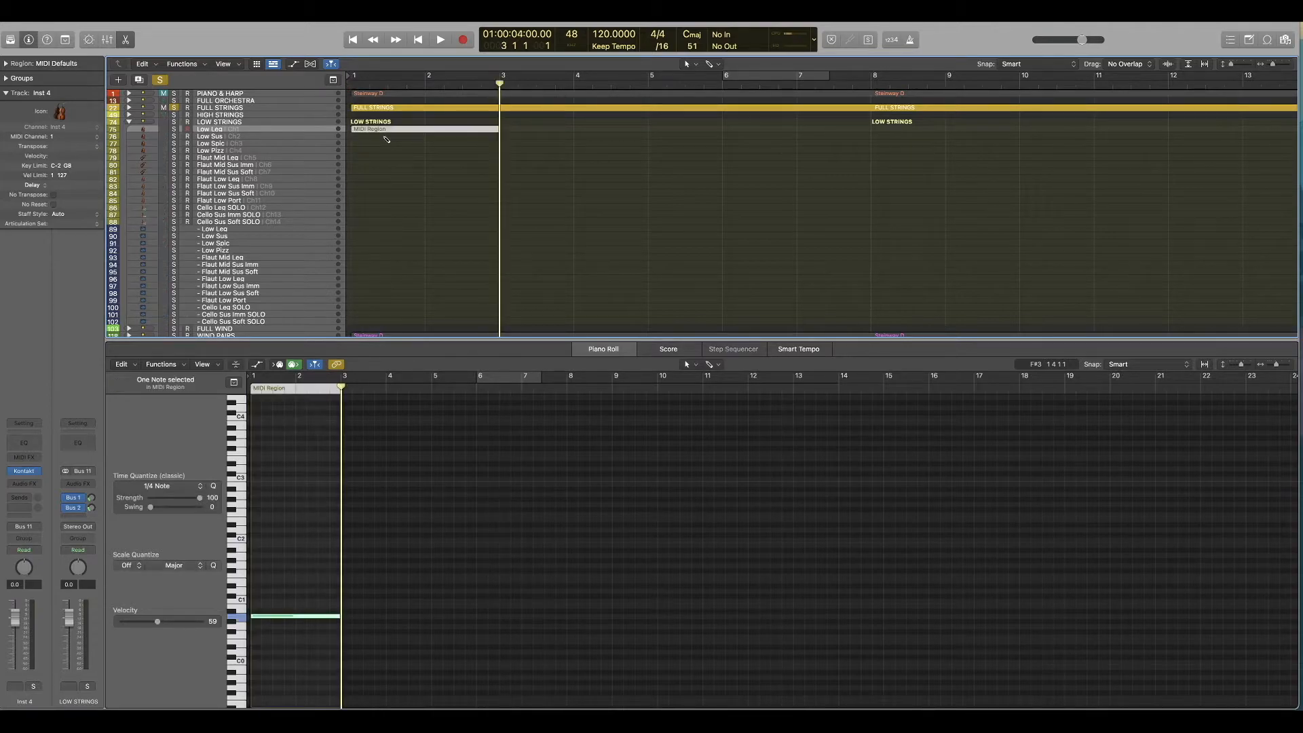
Step: Solo the LOW STRINGS stack instead of FULL STRINGS and play the copied low note from the start
{"action": "key", "text": "Return"}
{"action": "left_click", "coordinate": [174, 122]}
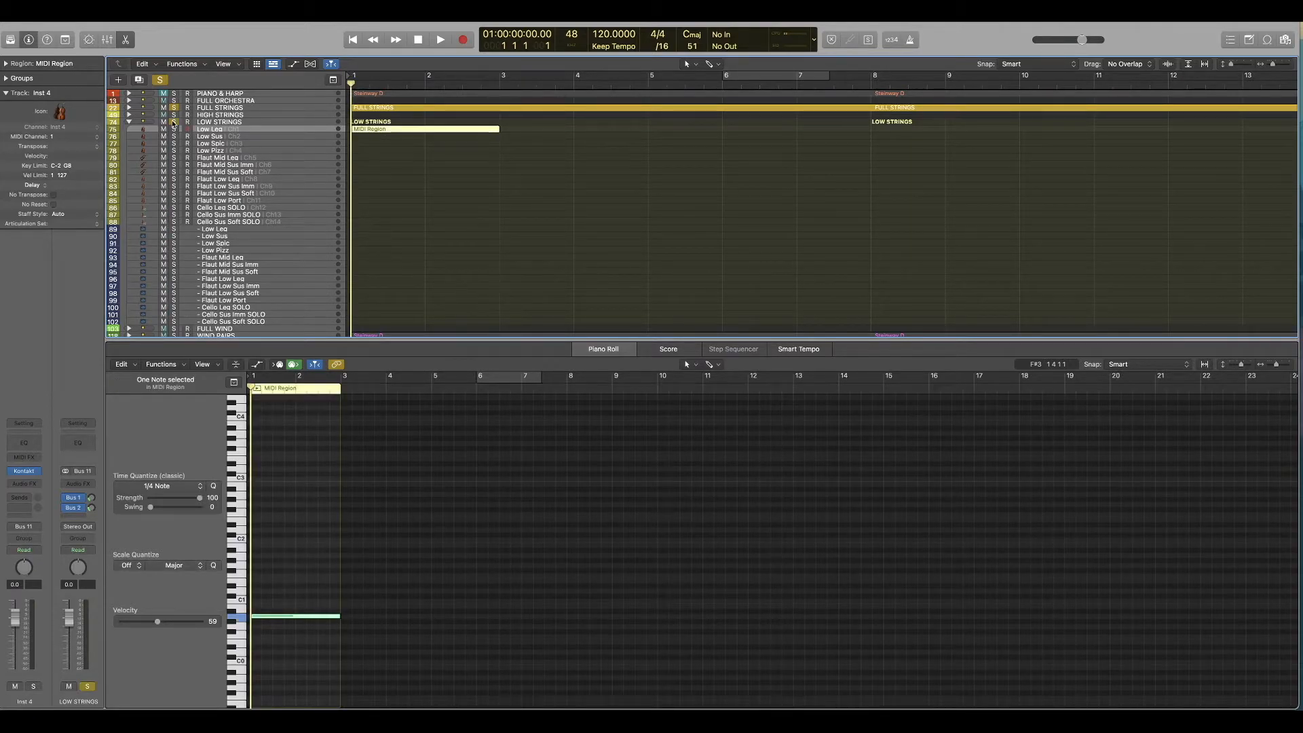
{"action": "left_click", "coordinate": [174, 108]}
{"action": "key", "text": "space"}
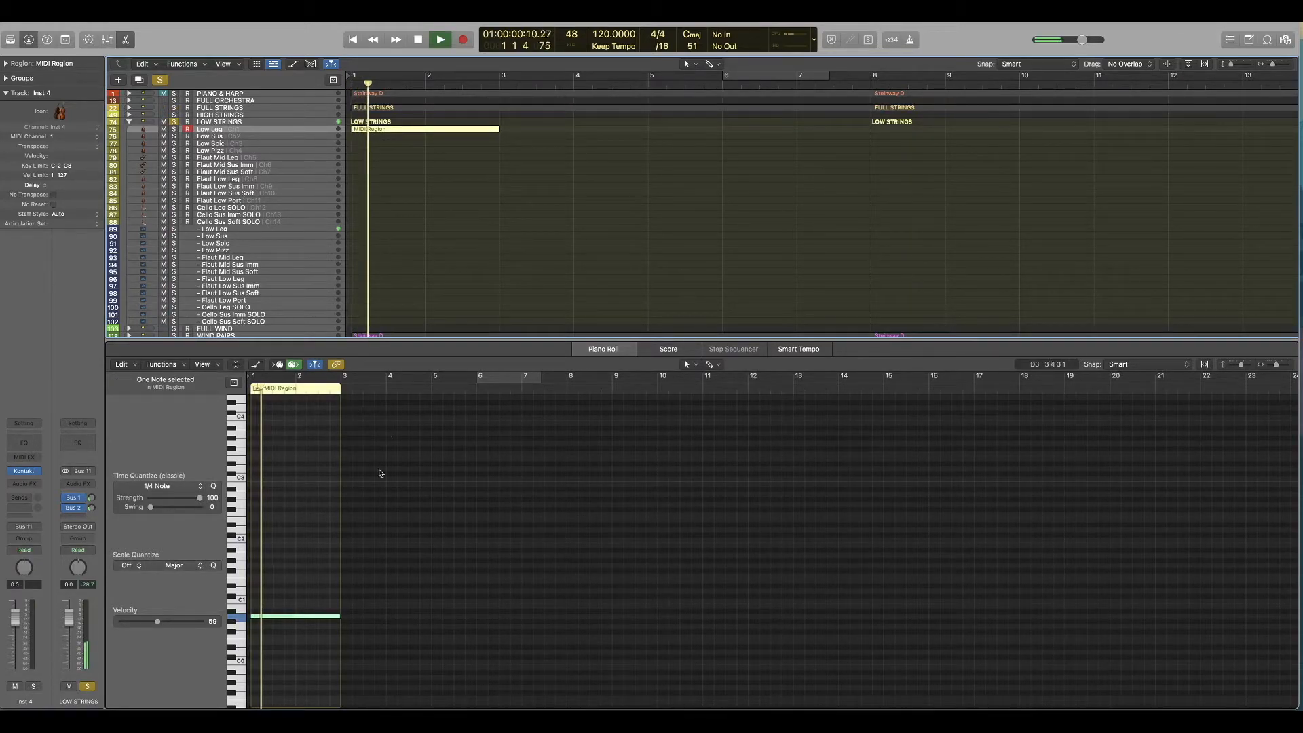
Step: Transpose the long note in the Low Leg region up one octave and listen to it on its own
{"action": "left_click", "coordinate": [309, 617]}
{"action": "key", "text": "space"}
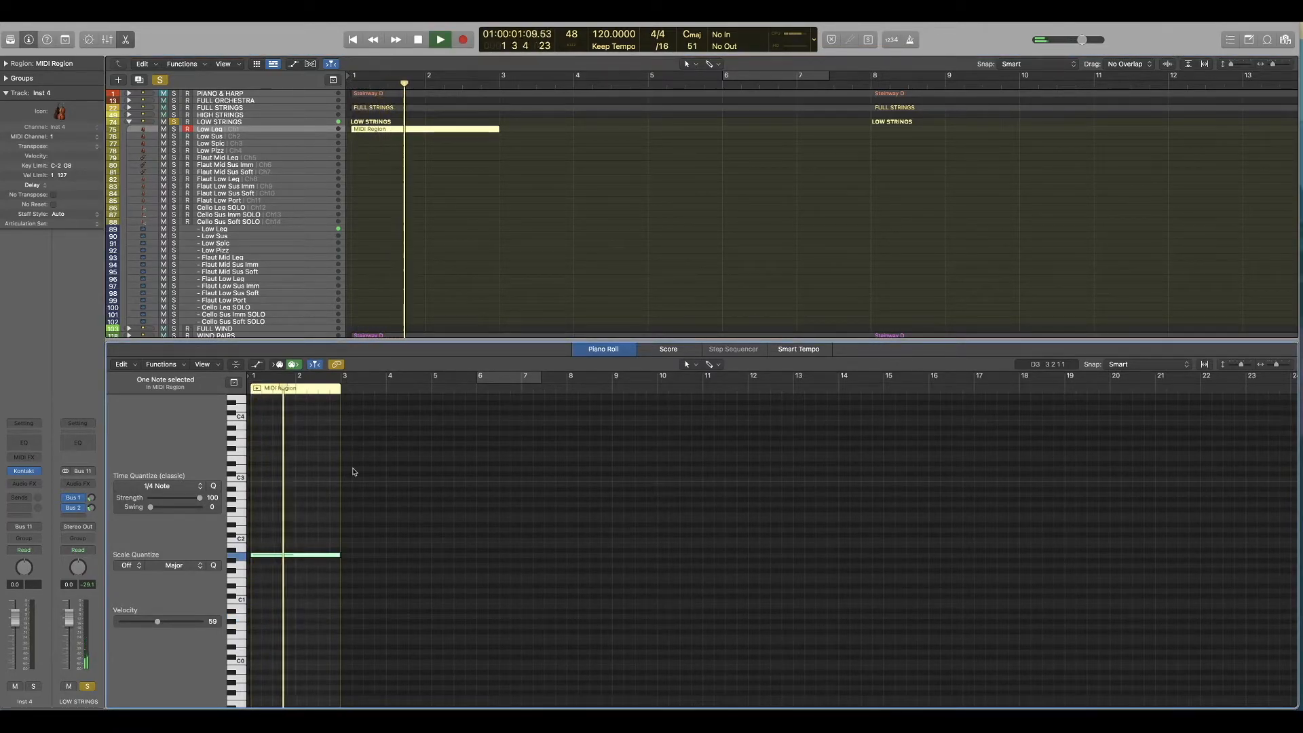
{"action": "key", "text": "space"}
{"action": "key", "text": "space"}
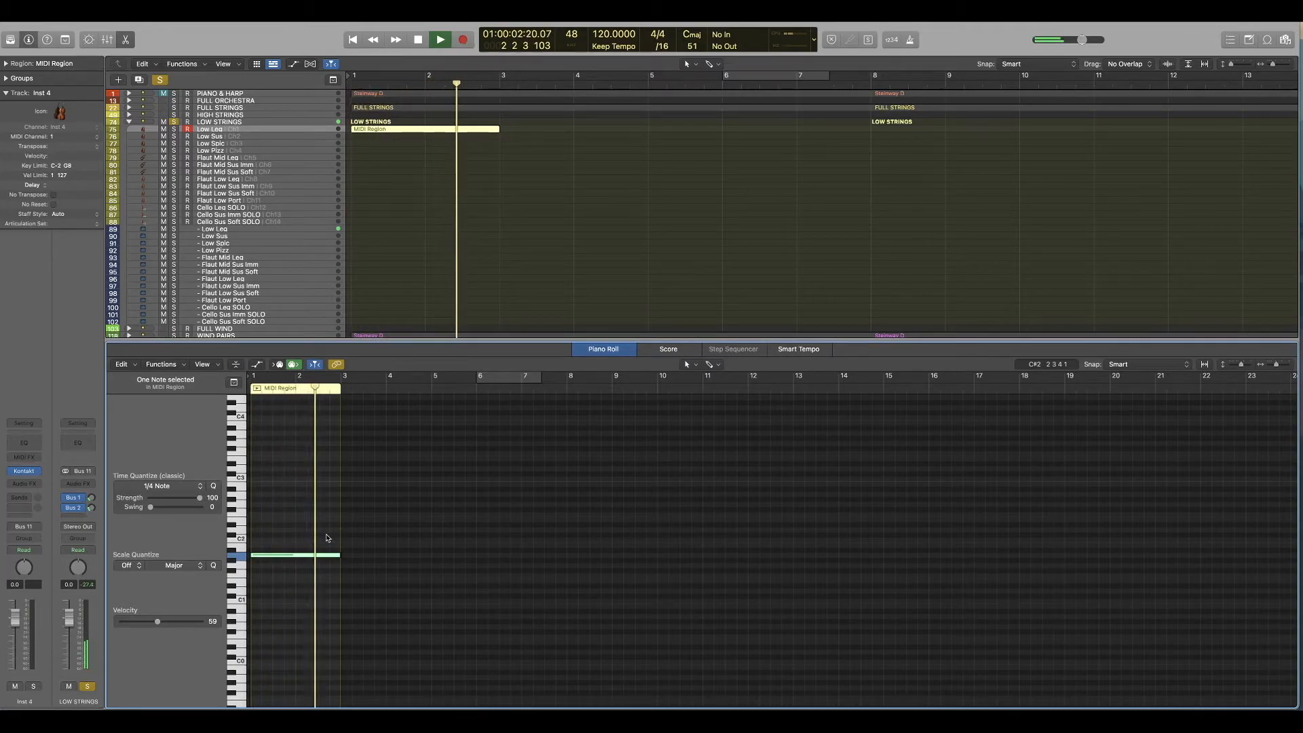
{"action": "key", "text": "space"}
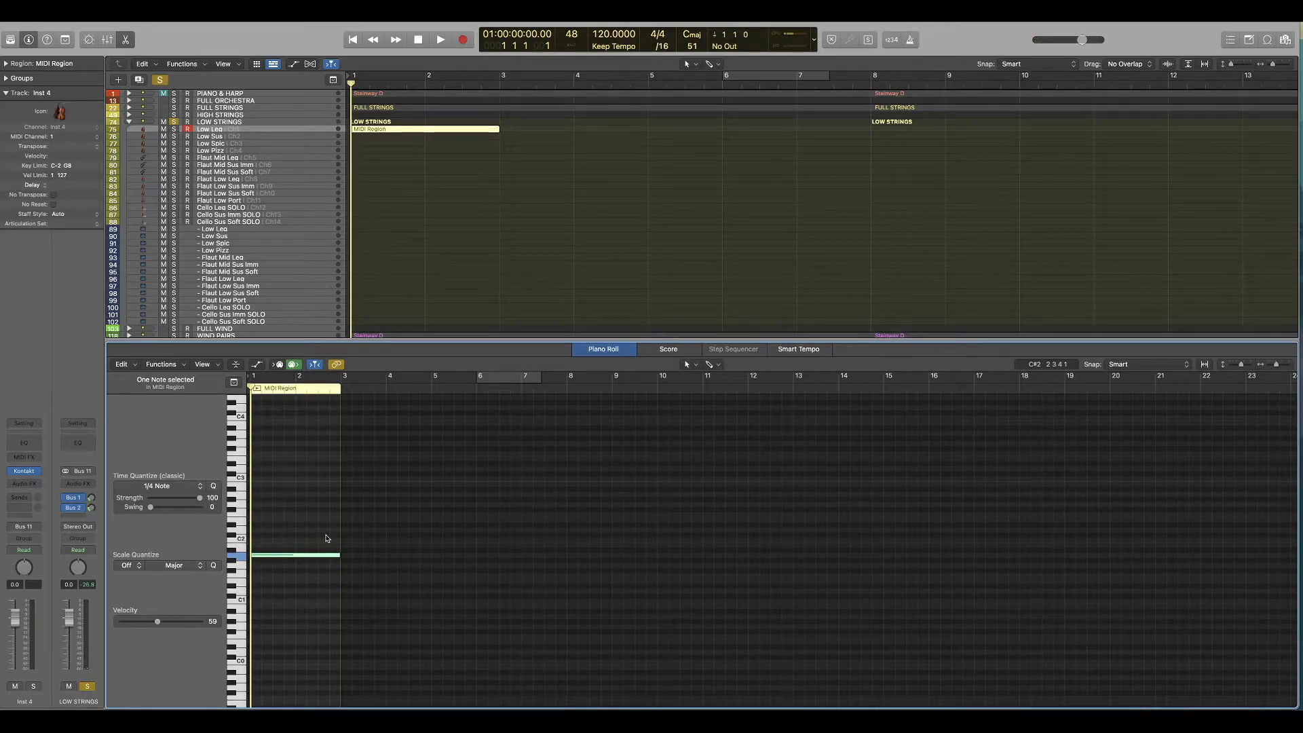
Step: Record a modulation pass over the held note on the Low Leg track and play it back with region automation shown
{"action": "key", "text": "space"}
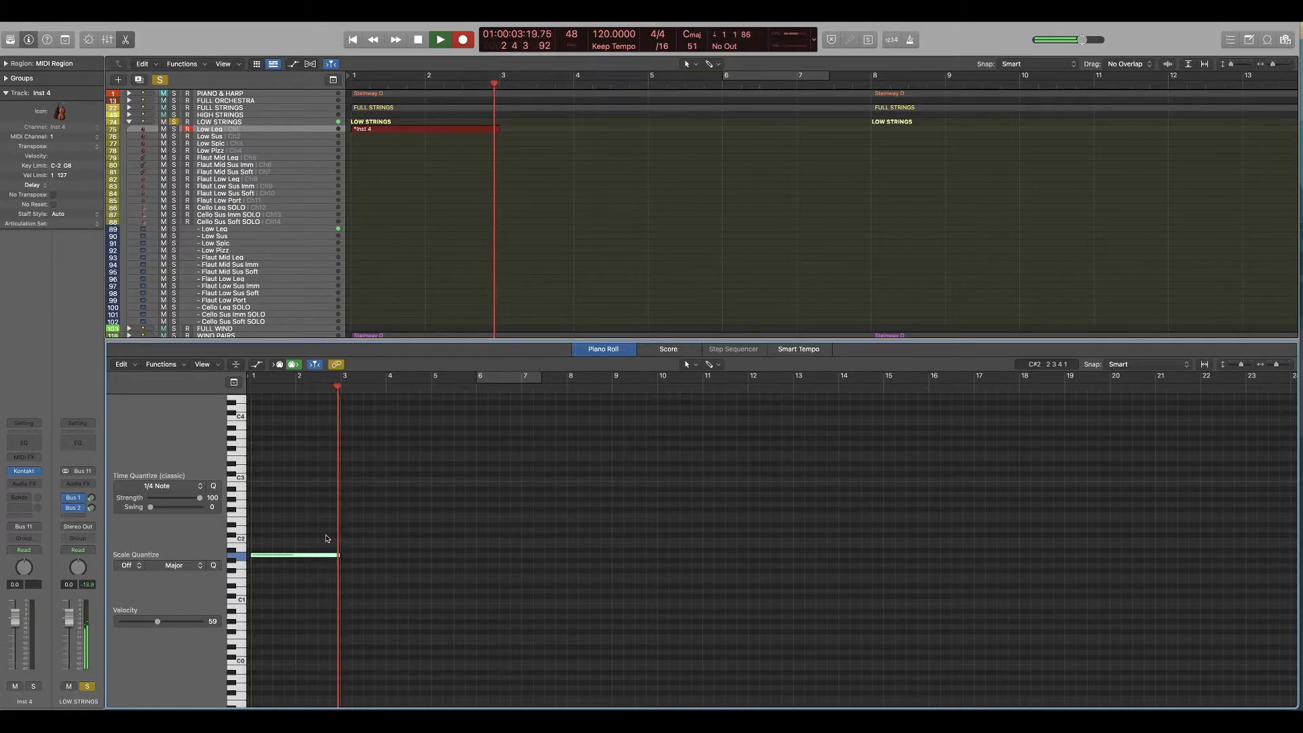
{"action": "key", "text": "space"}
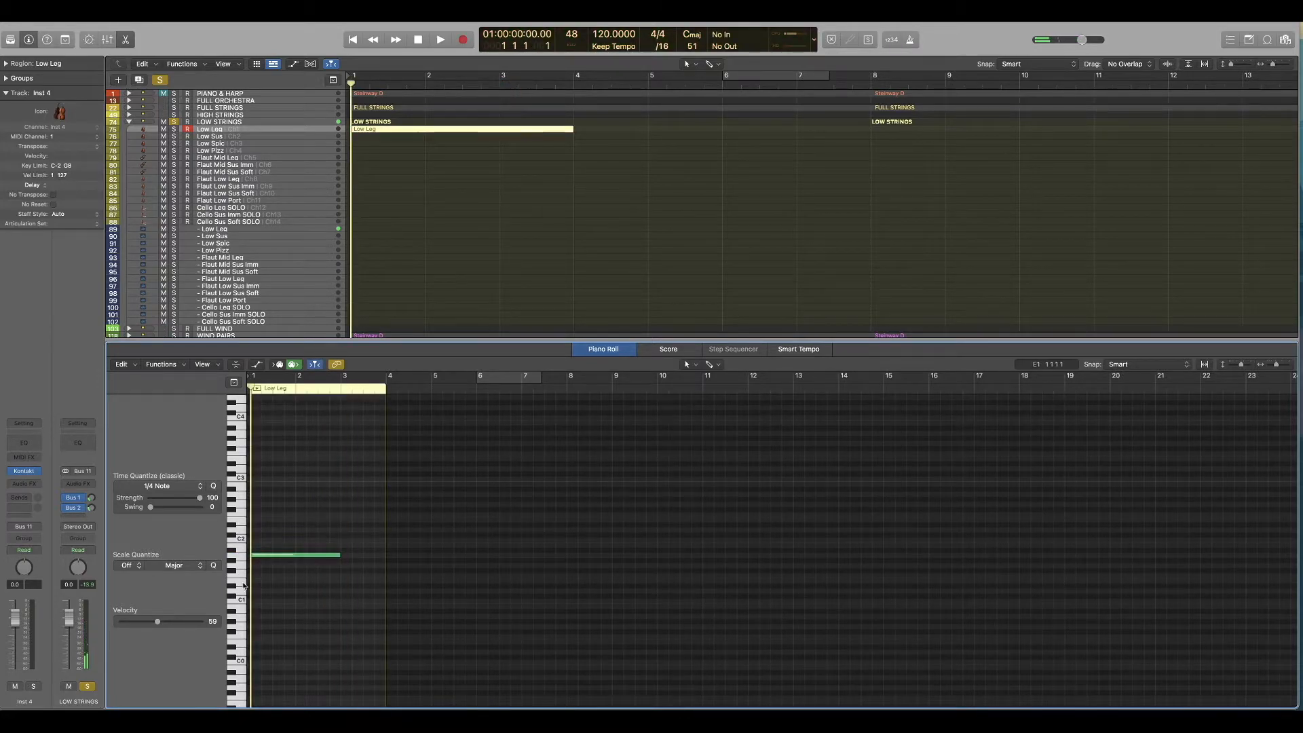
{"action": "key", "text": "a"}
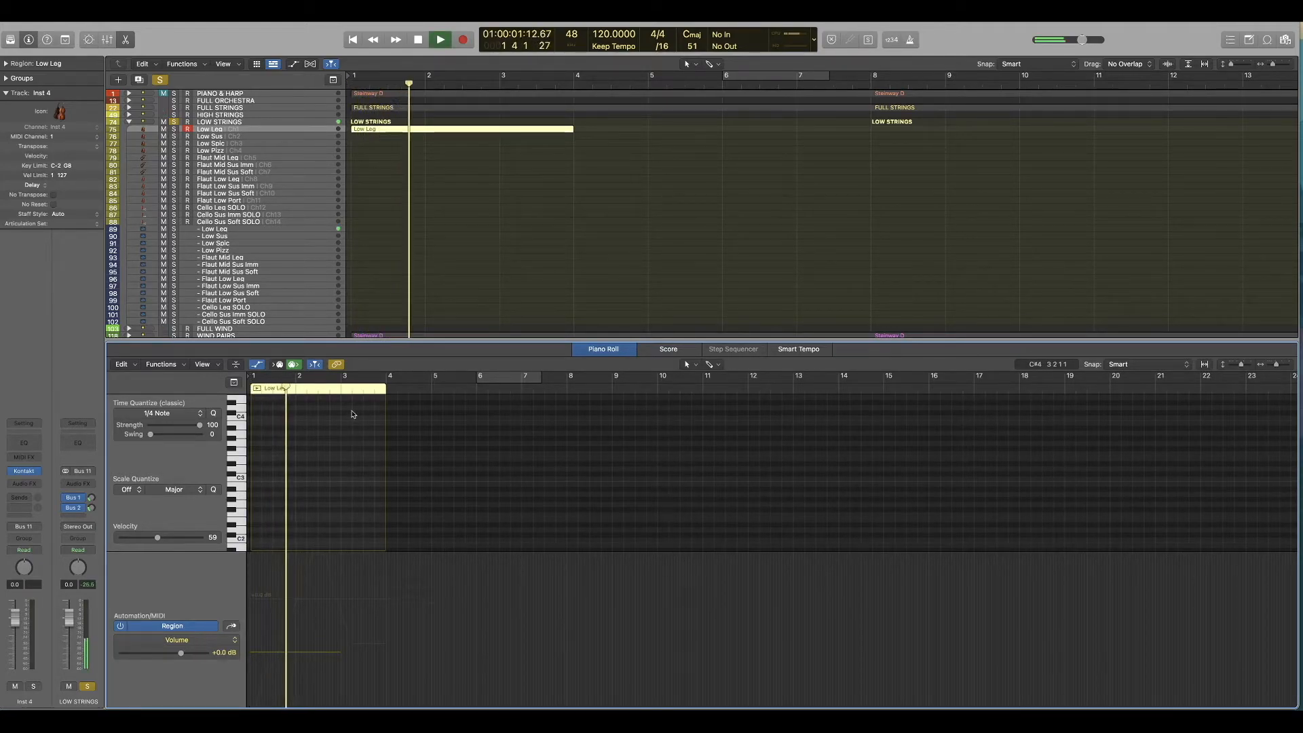
{"action": "key", "text": "space"}
Step: Unsolo LOW STRINGS, collapse its stack, and play the full arrangement from the start
{"action": "left_click", "coordinate": [174, 123]}
{"action": "left_click", "coordinate": [406, 109]}
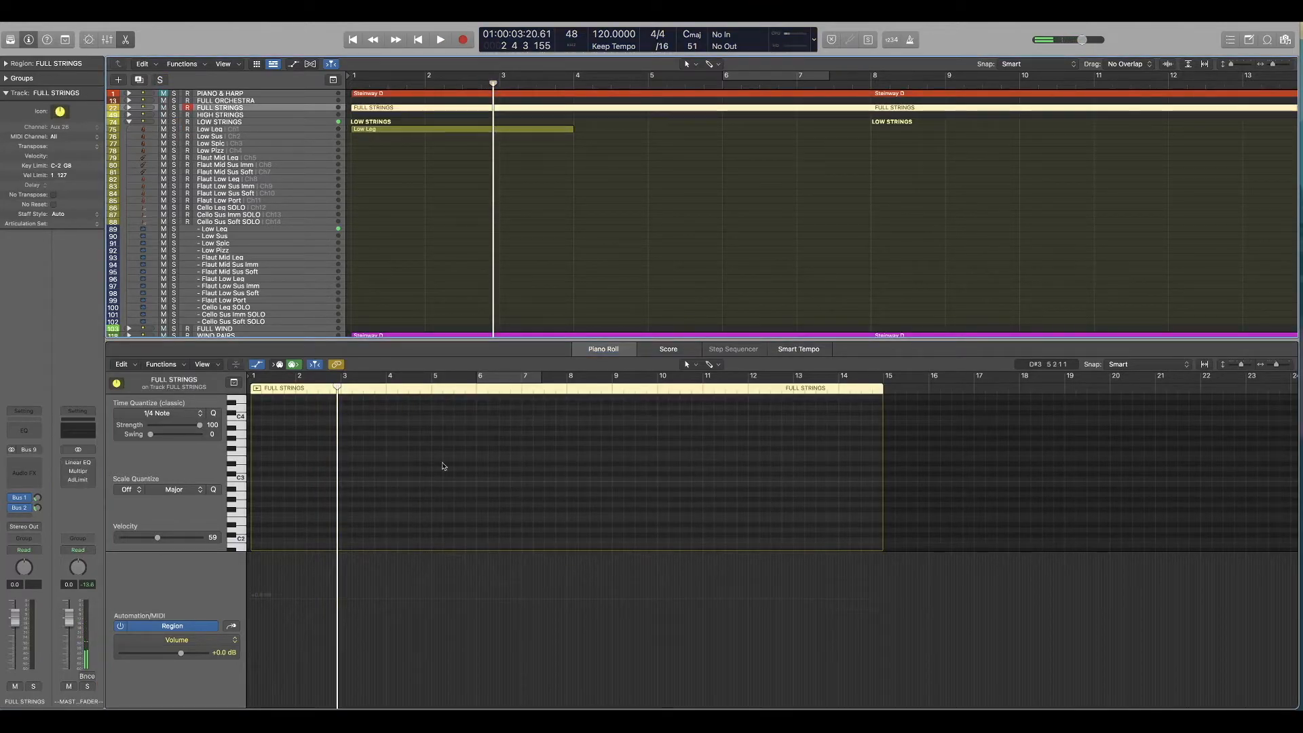
{"action": "key", "text": "Return"}
{"action": "key", "text": "space"}
{"action": "left_click", "coordinate": [129, 122]}
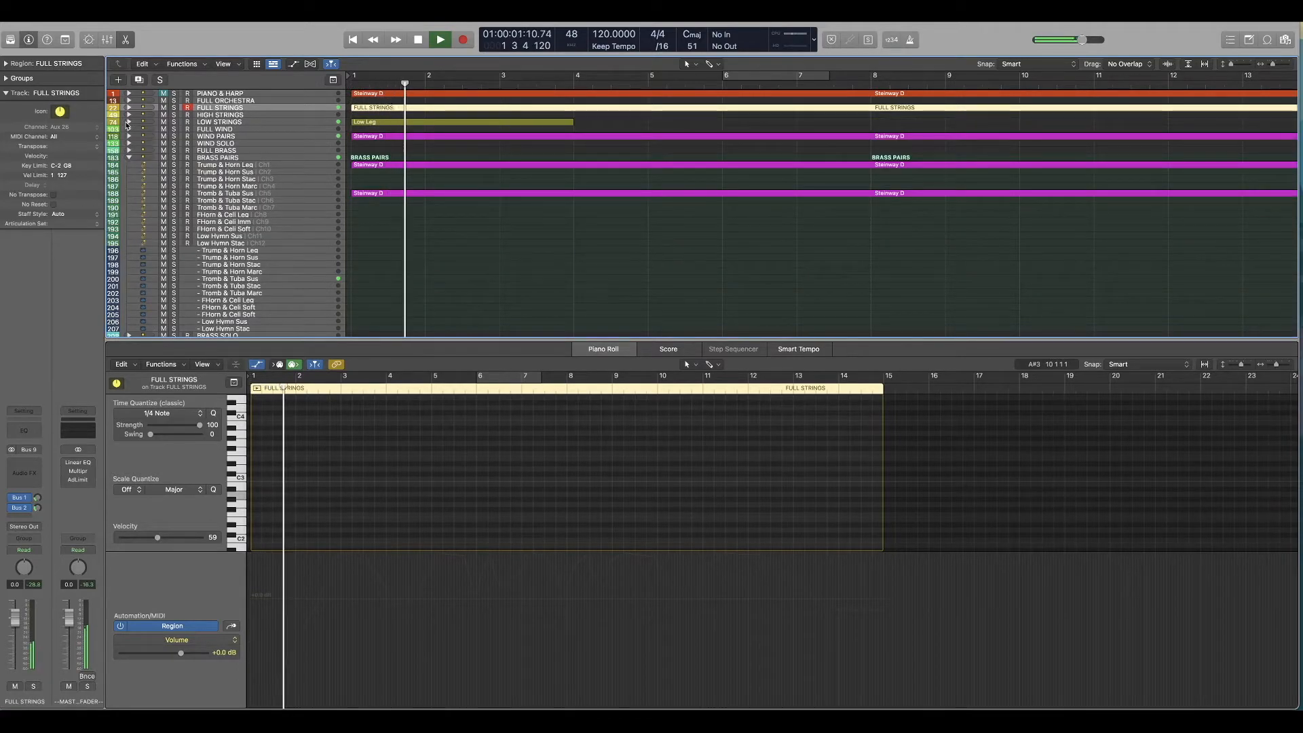
Step: Compare FULL STRINGS soloed with the full mix, collapse BRASS PAIRS, and replay the arrangement from the start
{"action": "left_click", "coordinate": [174, 108]}
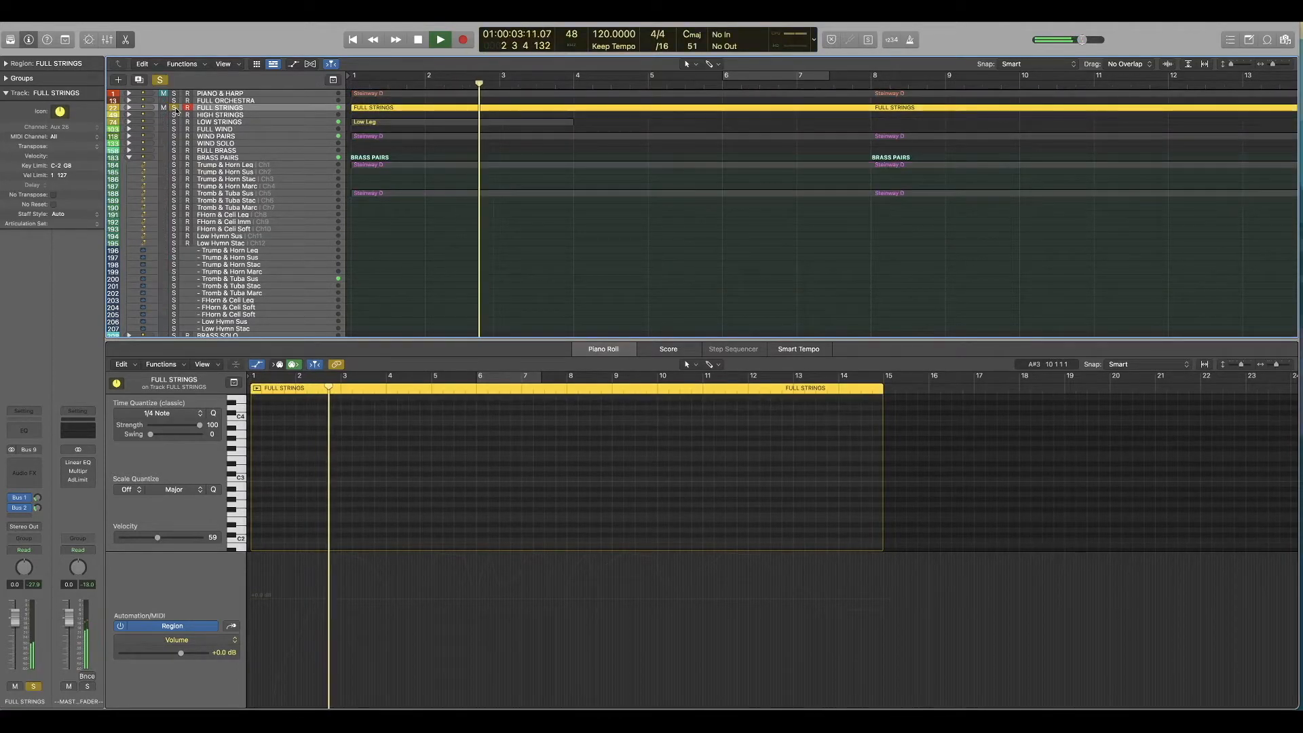
{"action": "left_click", "coordinate": [174, 108]}
{"action": "left_click", "coordinate": [130, 158]}
{"action": "key", "text": "Return"}
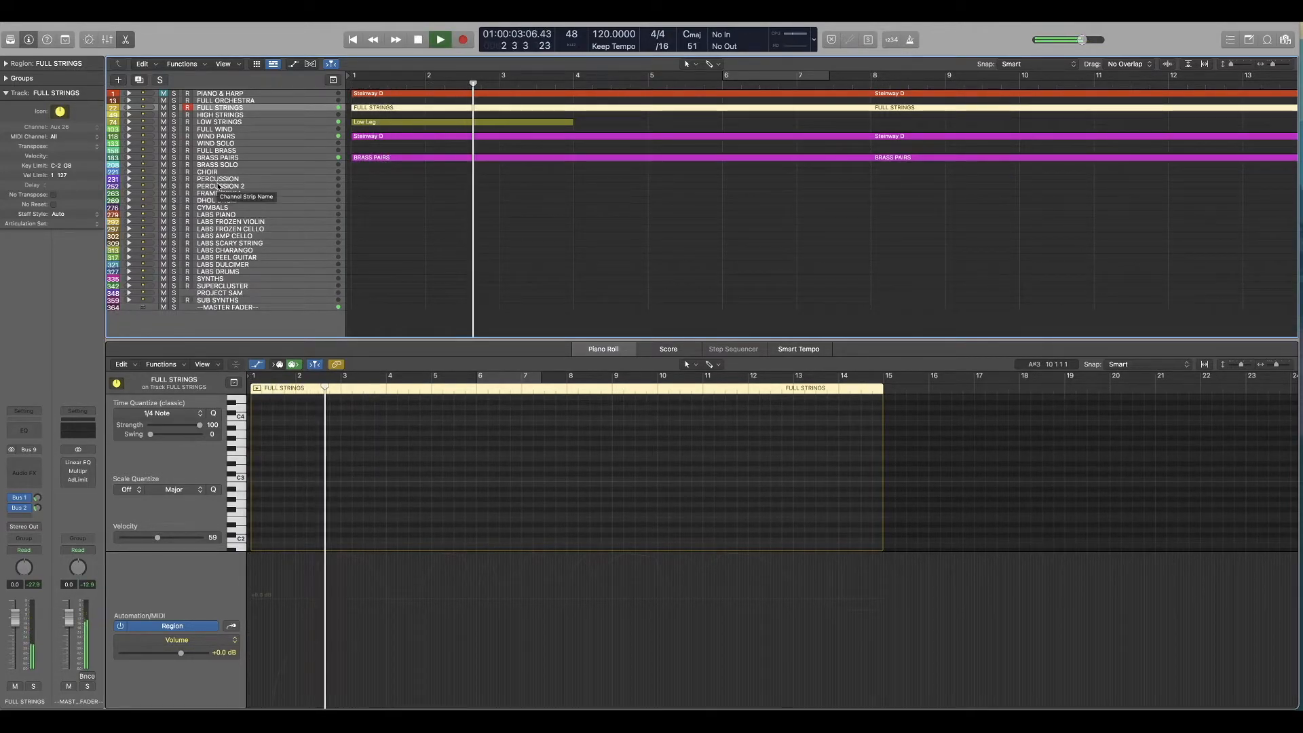
{"action": "key", "text": "space"}
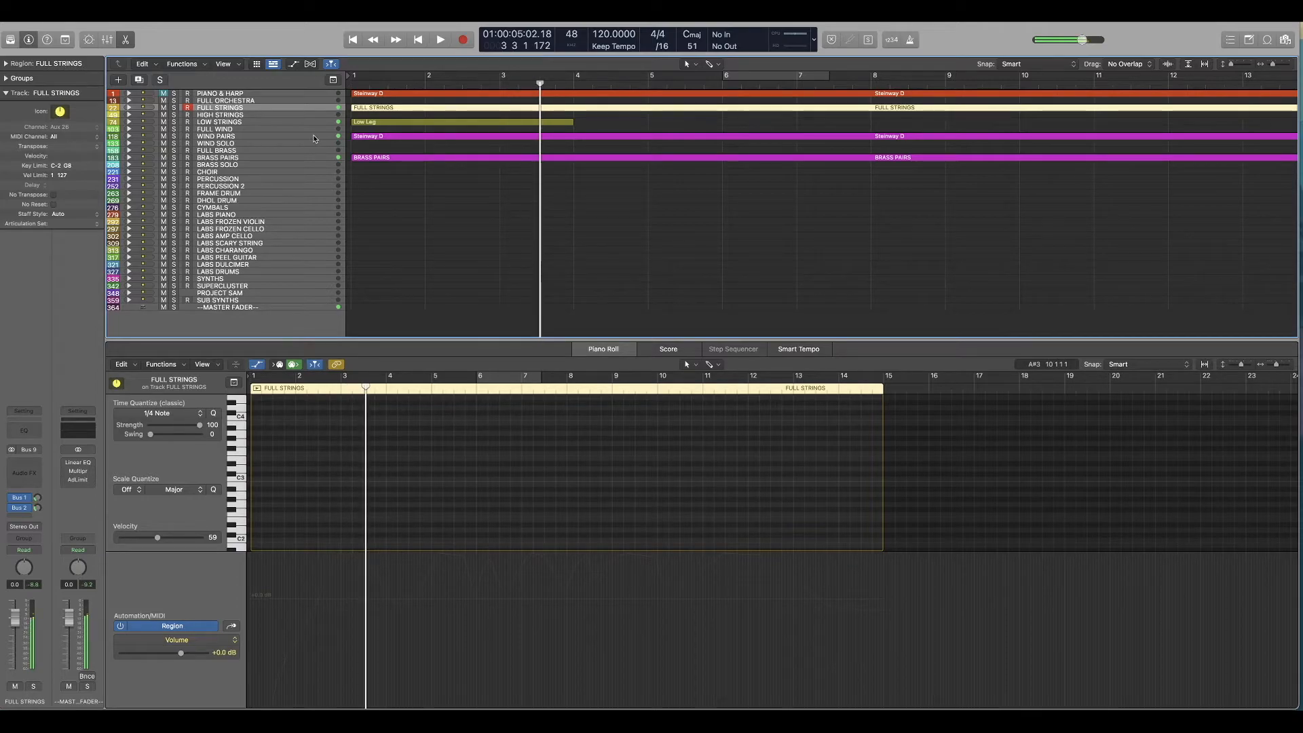
Step: Open the Full Sus Imm region in FULL STRINGS and delete the highest note starting at bar 3
{"action": "left_click", "coordinate": [129, 108]}
{"action": "left_click", "coordinate": [498, 122]}
{"action": "left_click", "coordinate": [498, 116]}
{"action": "scroll", "coordinate": [407, 484], "scroll_direction": "down", "scroll_amount": 3}
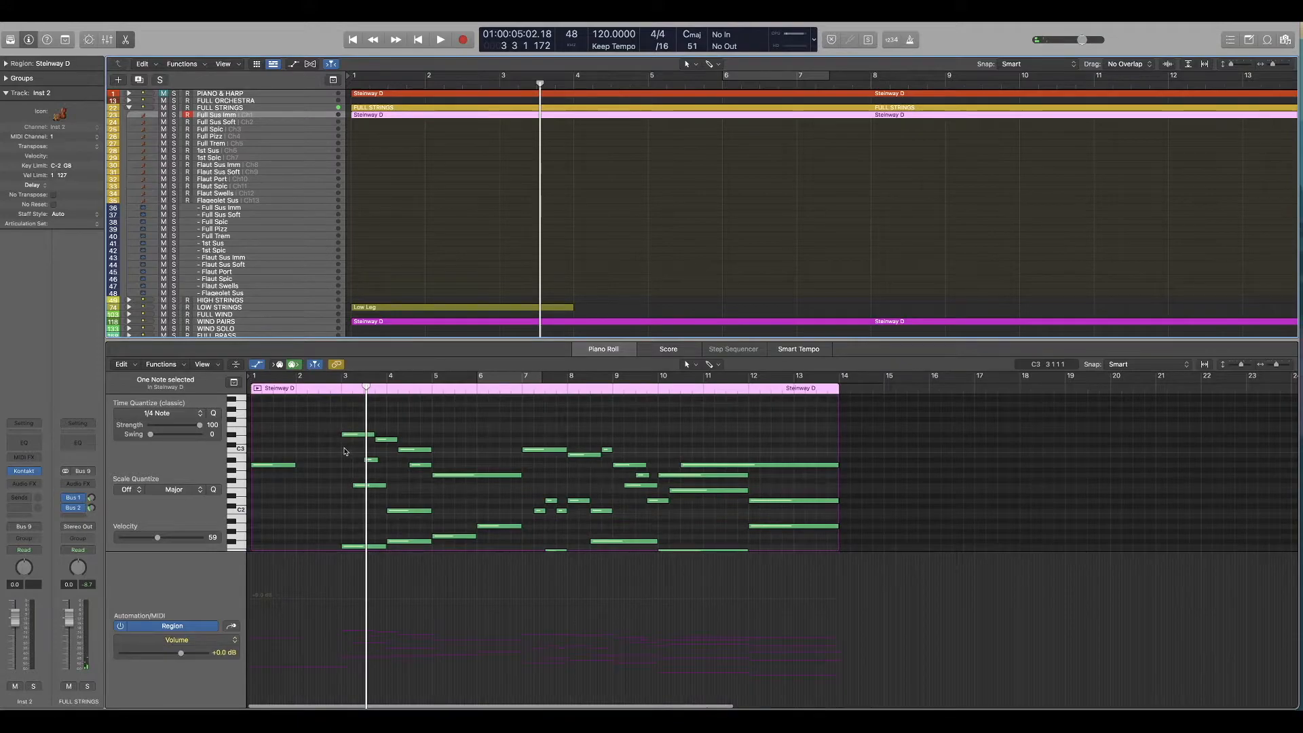
{"action": "scroll", "coordinate": [340, 485], "scroll_direction": "down", "scroll_amount": 2}
{"action": "left_click_drag", "start_coordinate": [339, 485], "coordinate": [360, 529]}
{"action": "scroll", "coordinate": [354, 490], "scroll_direction": "up", "scroll_amount": 1}
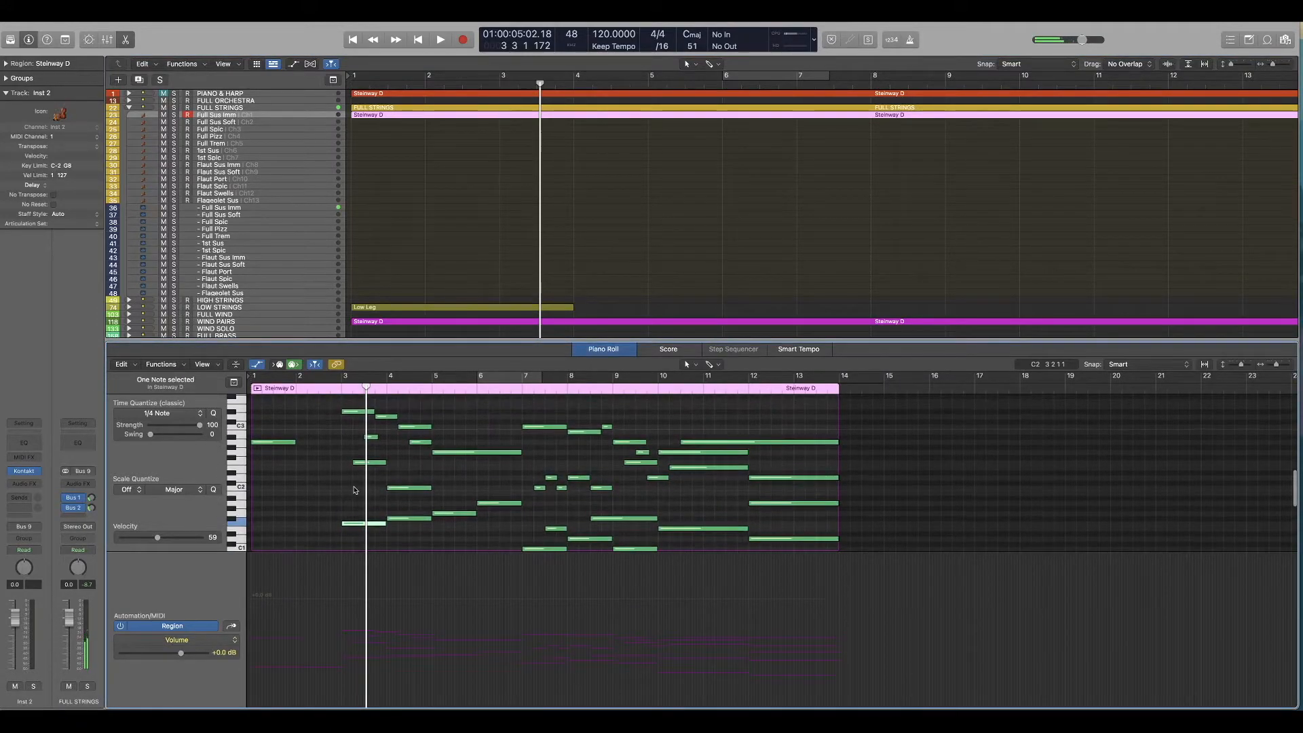
Step: Play the arrangement from bar 3 and again from the start to check the edited Full Sus Imm part
{"action": "left_click", "coordinate": [333, 388]}
{"action": "key", "text": "space"}
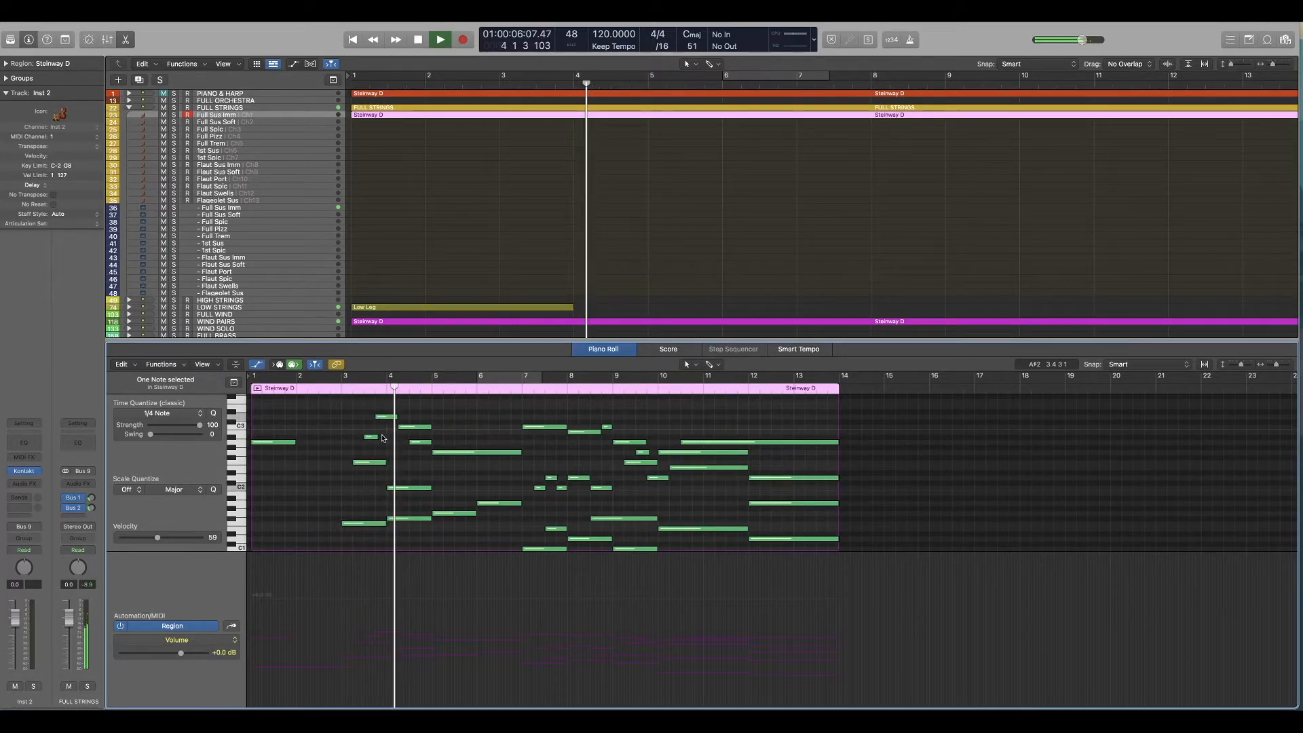
{"action": "key", "text": "space"}
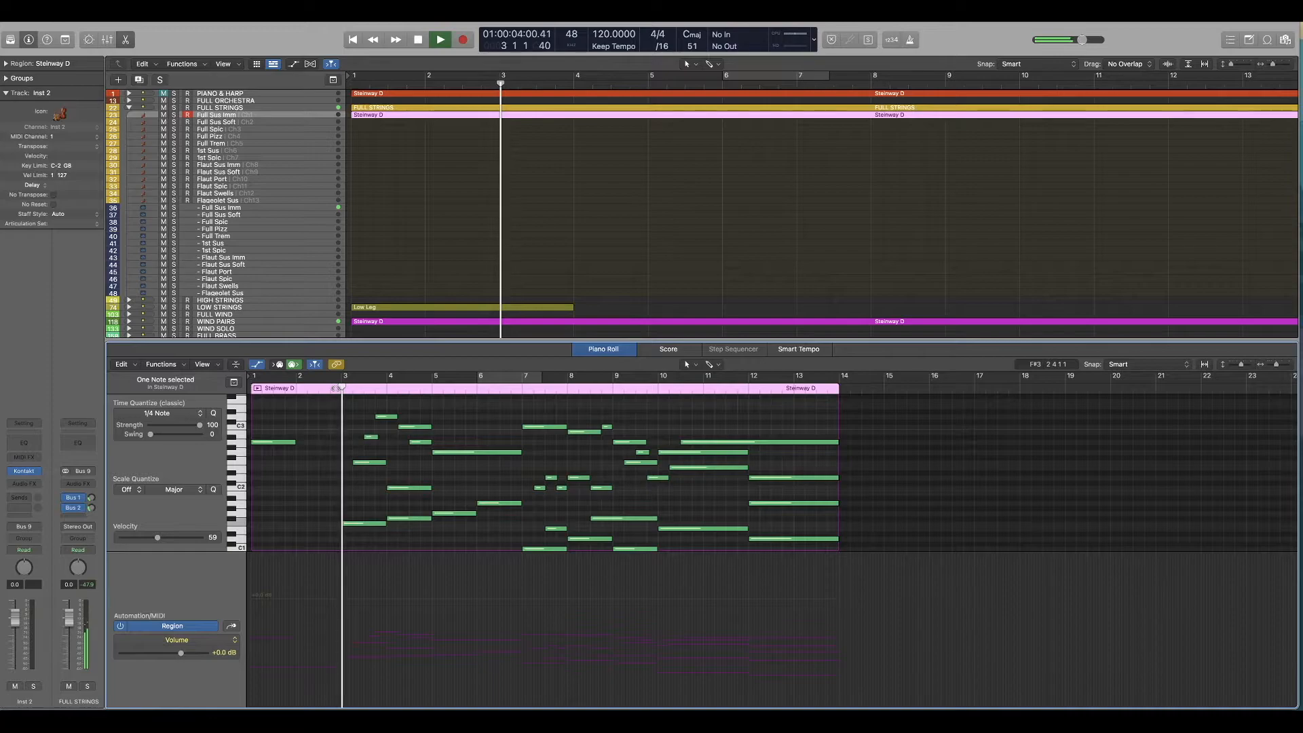
{"action": "key", "text": "Return"}
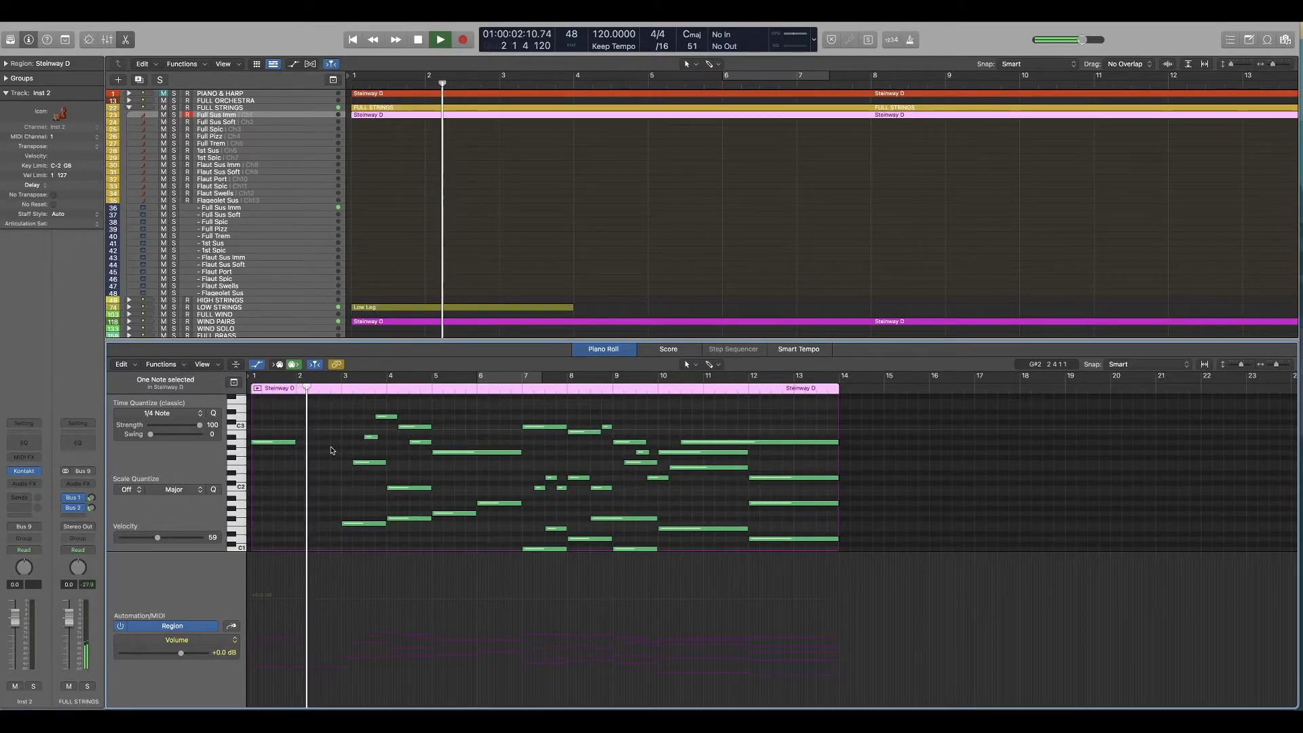
{"action": "scroll", "coordinate": [333, 453], "scroll_direction": "up", "scroll_amount": 3}
{"action": "scroll", "coordinate": [331, 408], "scroll_direction": "down", "scroll_amount": 3}
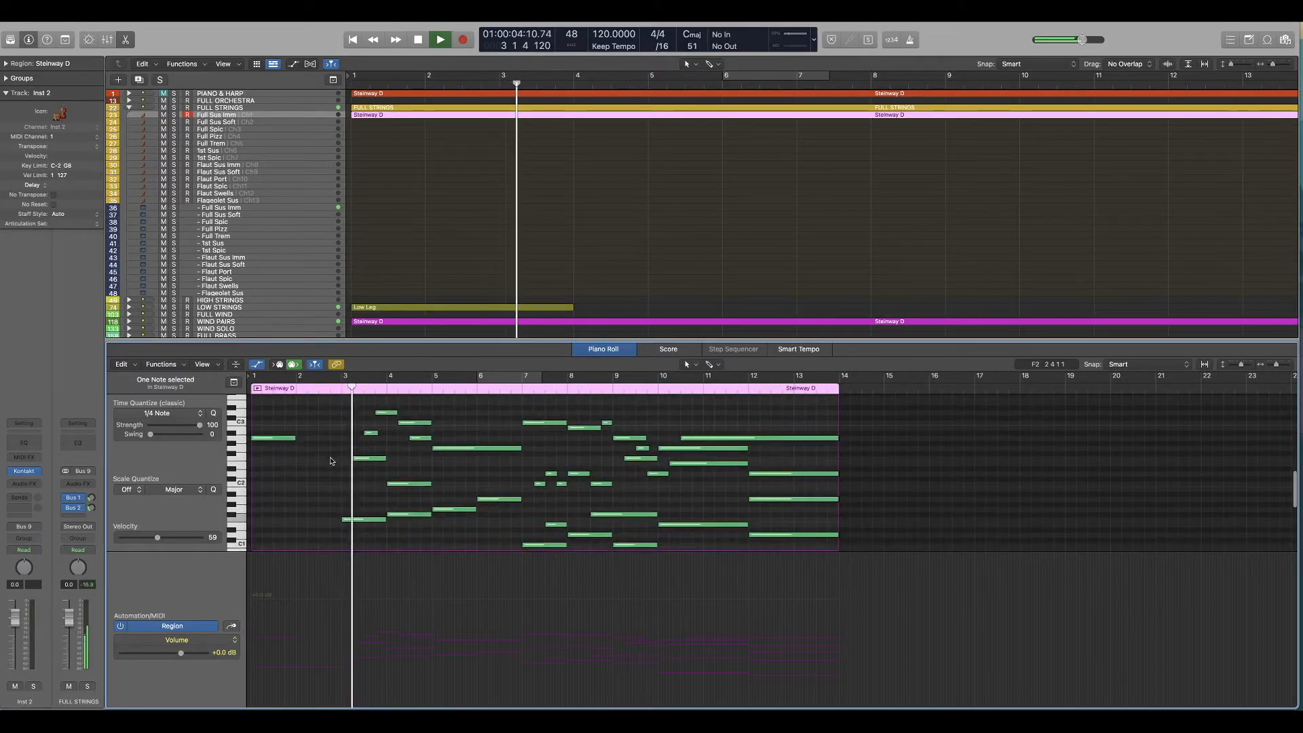
{"action": "scroll", "coordinate": [321, 501], "scroll_direction": "down", "scroll_amount": 2}
{"action": "key", "text": "space"}
Step: Compare the notes of the Low Leg region with those of the Full Sus Imm region
{"action": "left_click", "coordinate": [393, 307]}
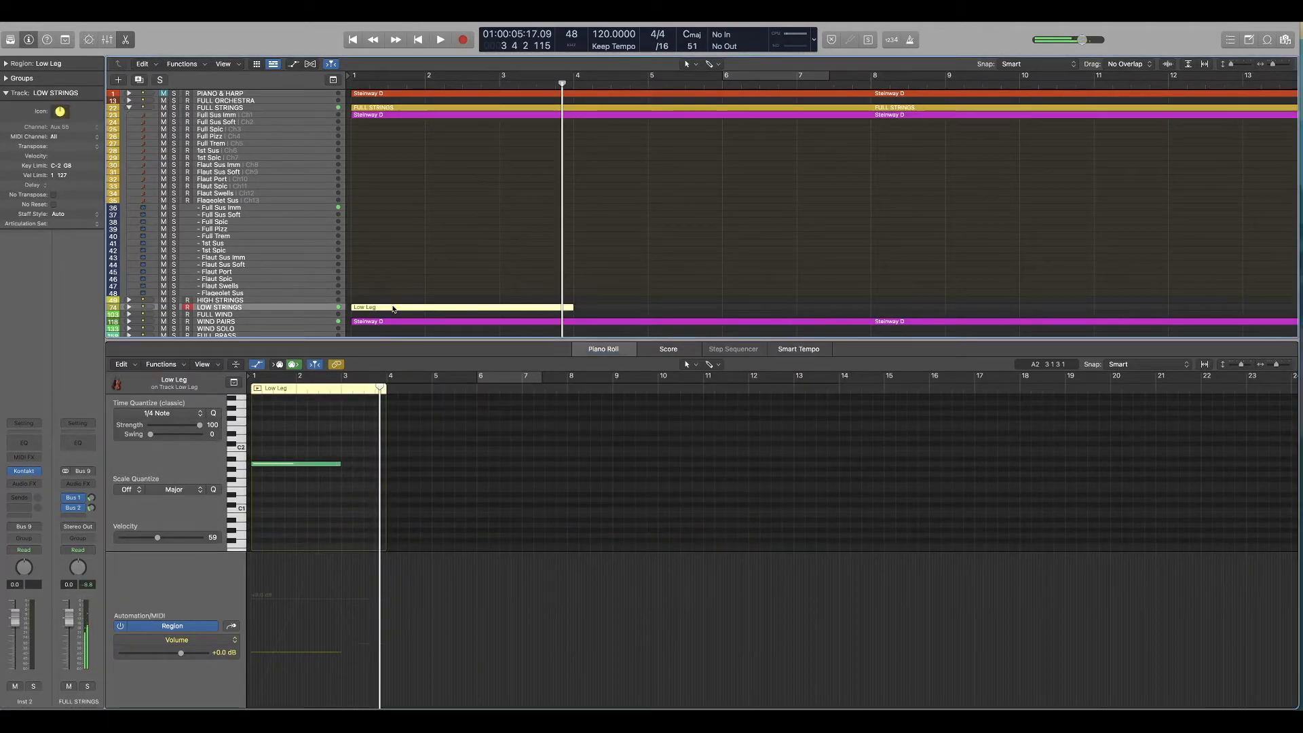
{"action": "left_click", "coordinate": [385, 112]}
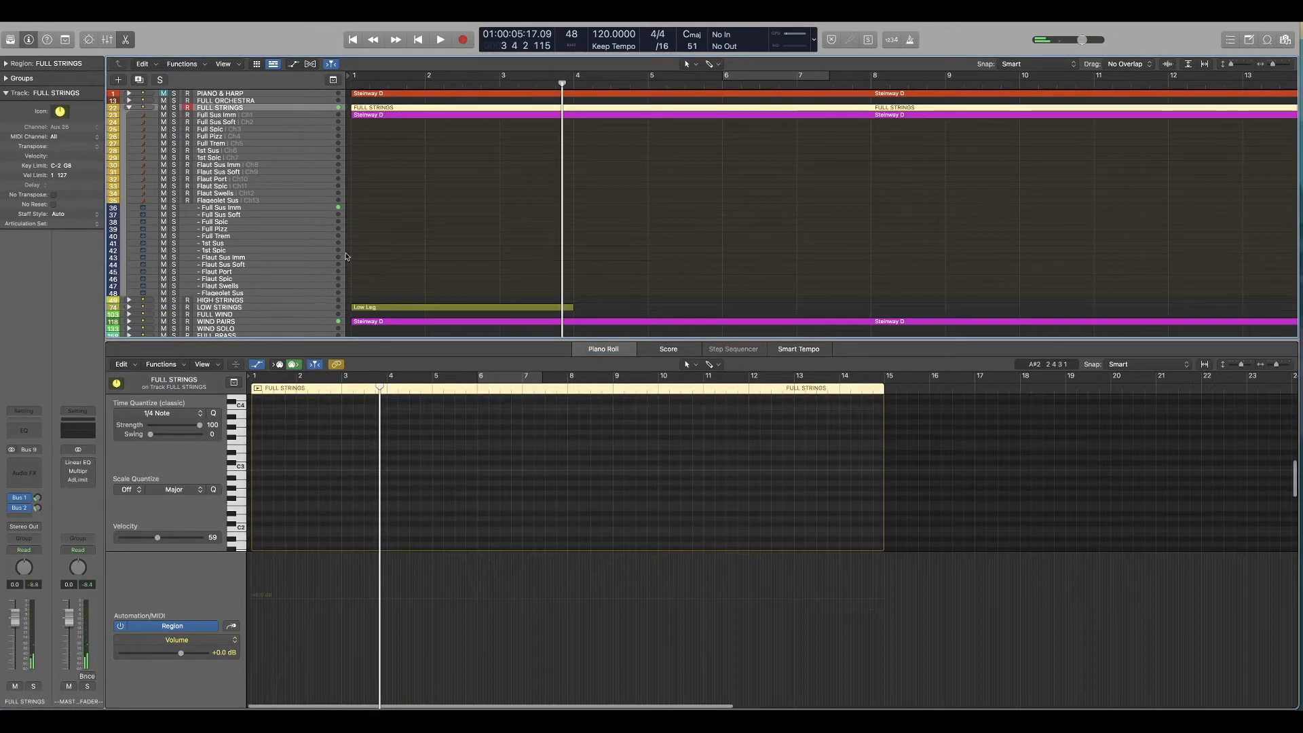
{"action": "left_click", "coordinate": [401, 116]}
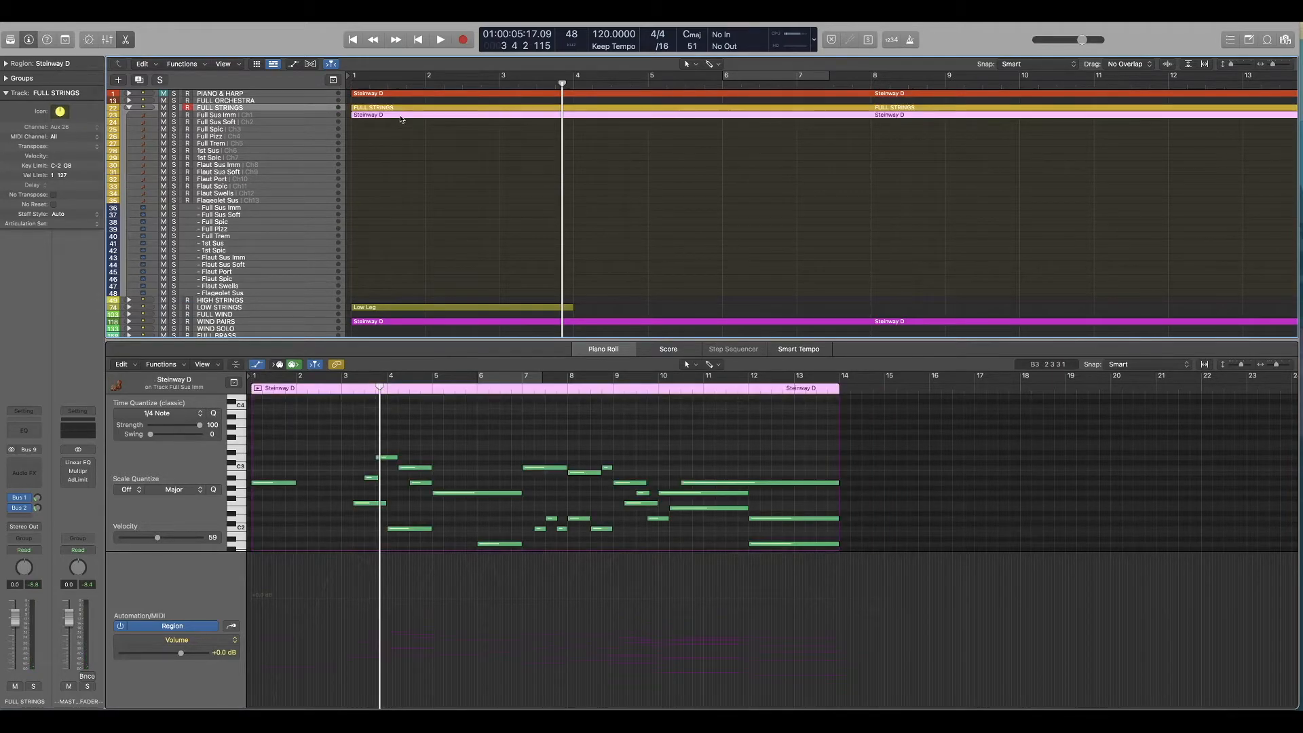
{"action": "scroll", "coordinate": [298, 479], "scroll_direction": "down", "scroll_amount": 5}
{"action": "left_click", "coordinate": [280, 507]}
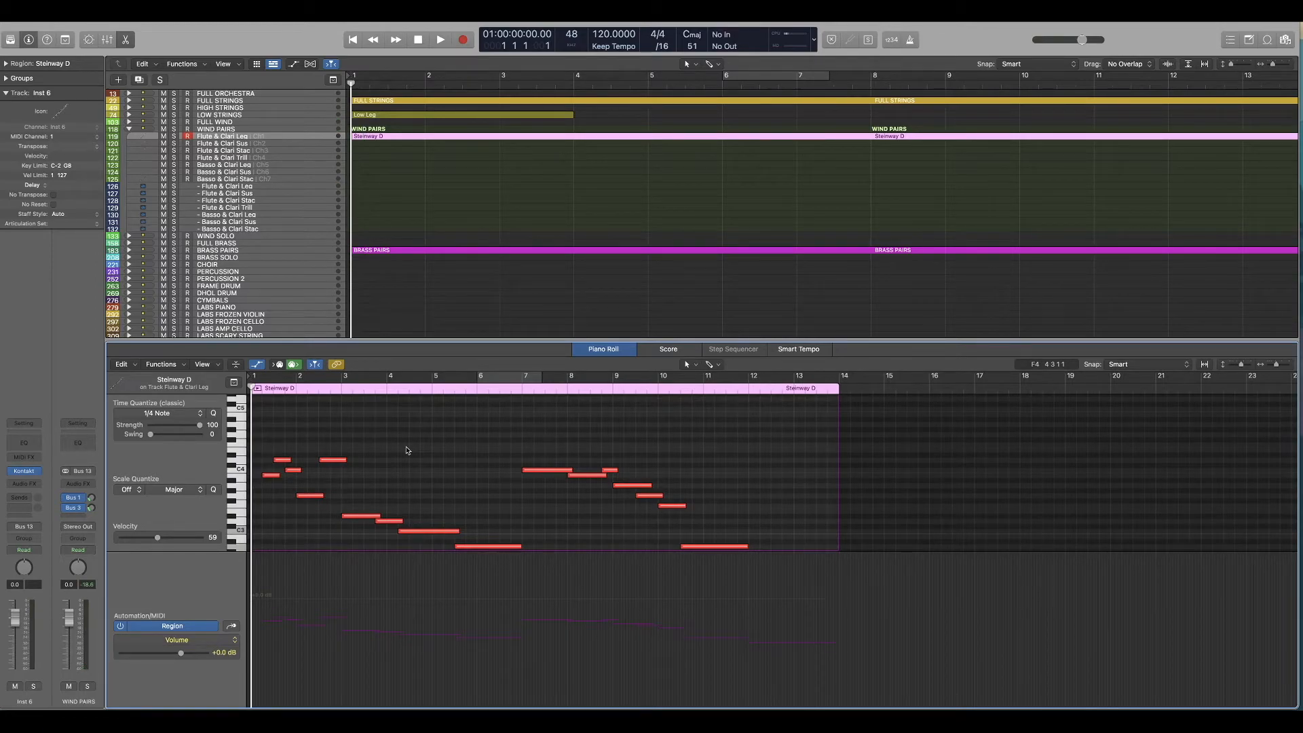
Step: Record a modulation pass along the full length of the Flute & Clari Leg part in WIND PAIRS
{"action": "key", "text": "r"}
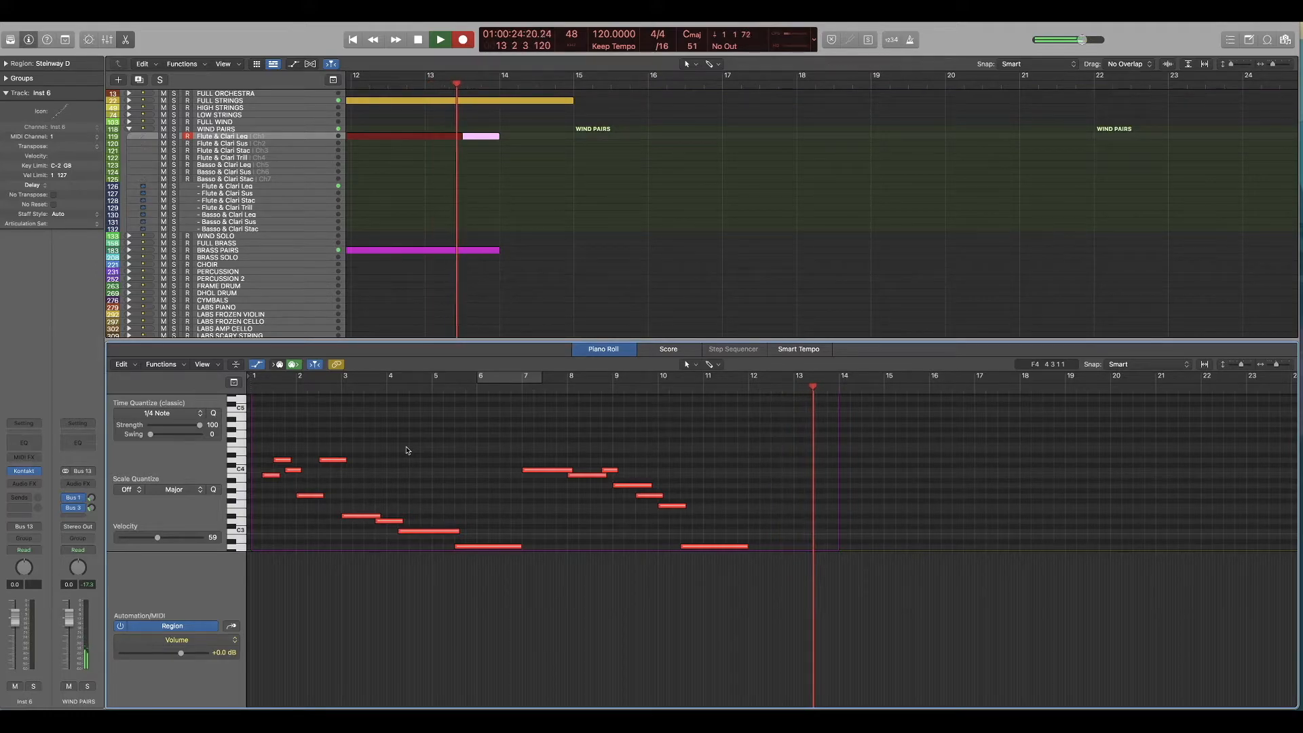
{"action": "key", "text": "x"}
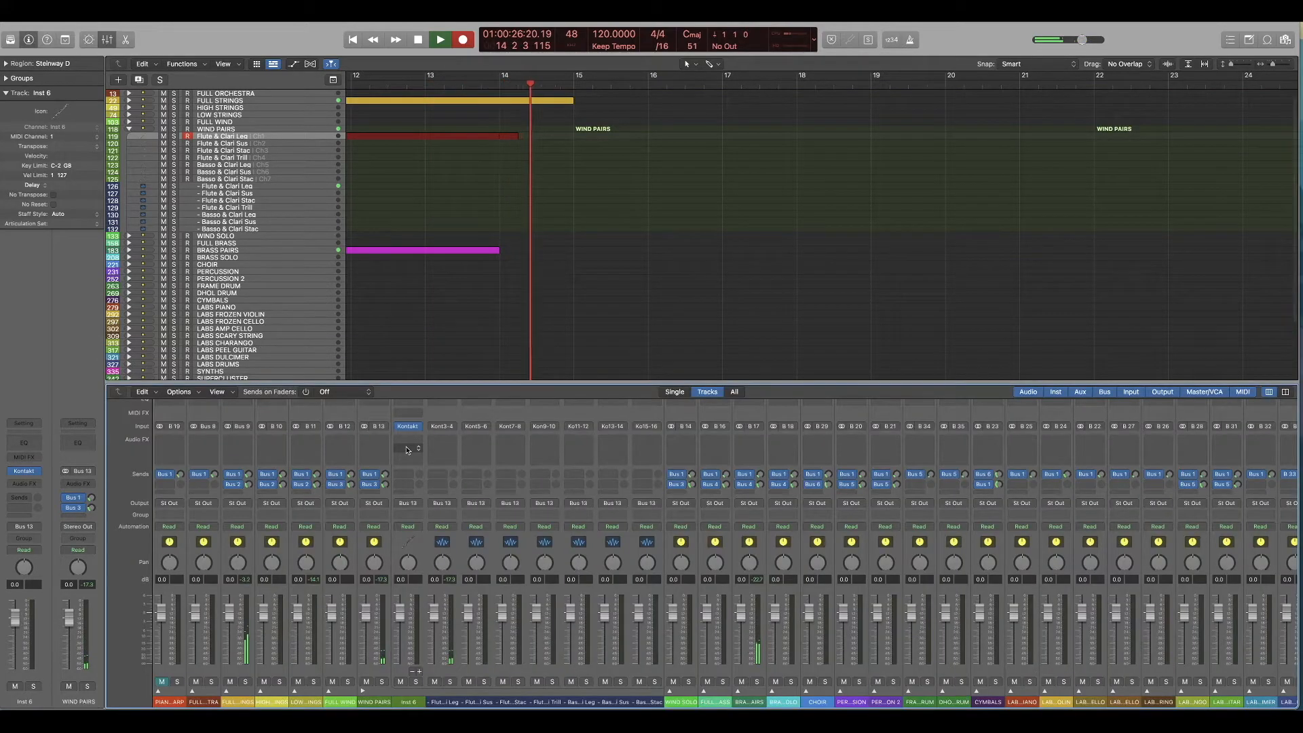
{"action": "key", "text": "space"}
{"action": "key", "text": "p"}
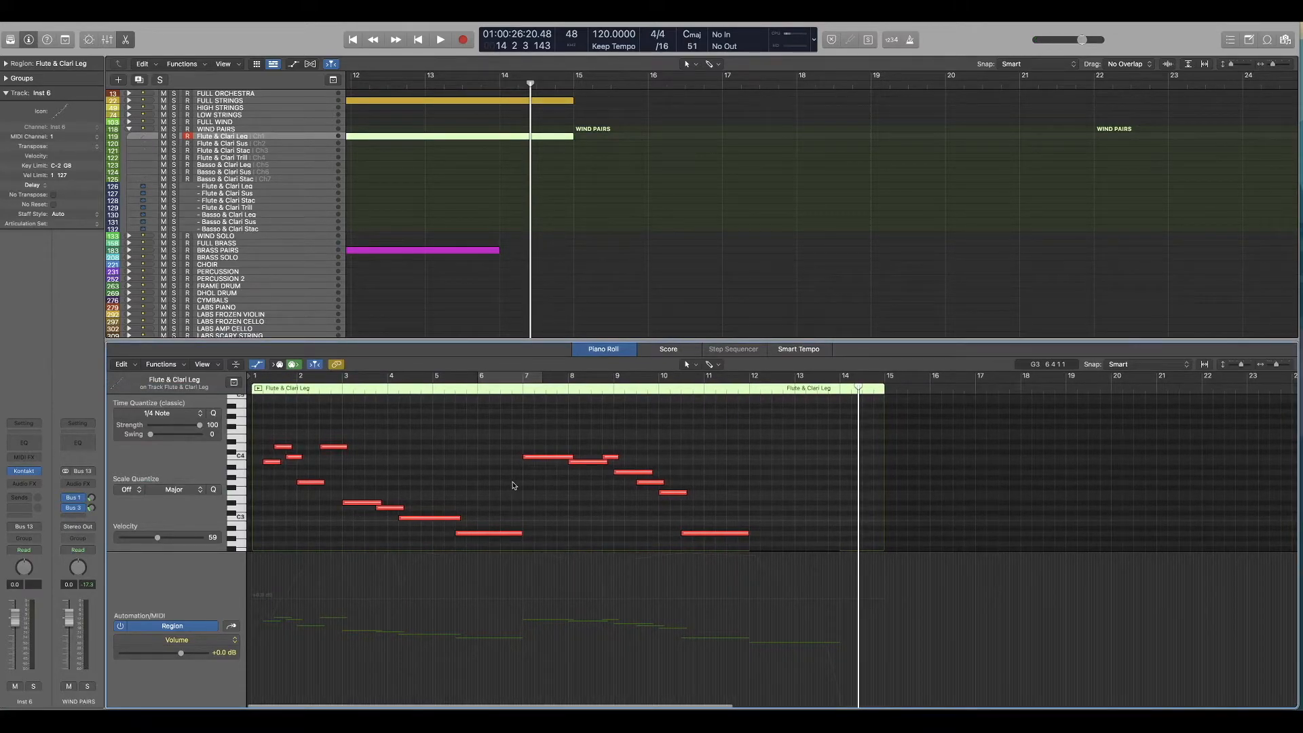
Step: Record a modulation pass over the whole Trump & Horn Leg part with BRASS PAIRS soloed
{"action": "key", "text": "Return"}
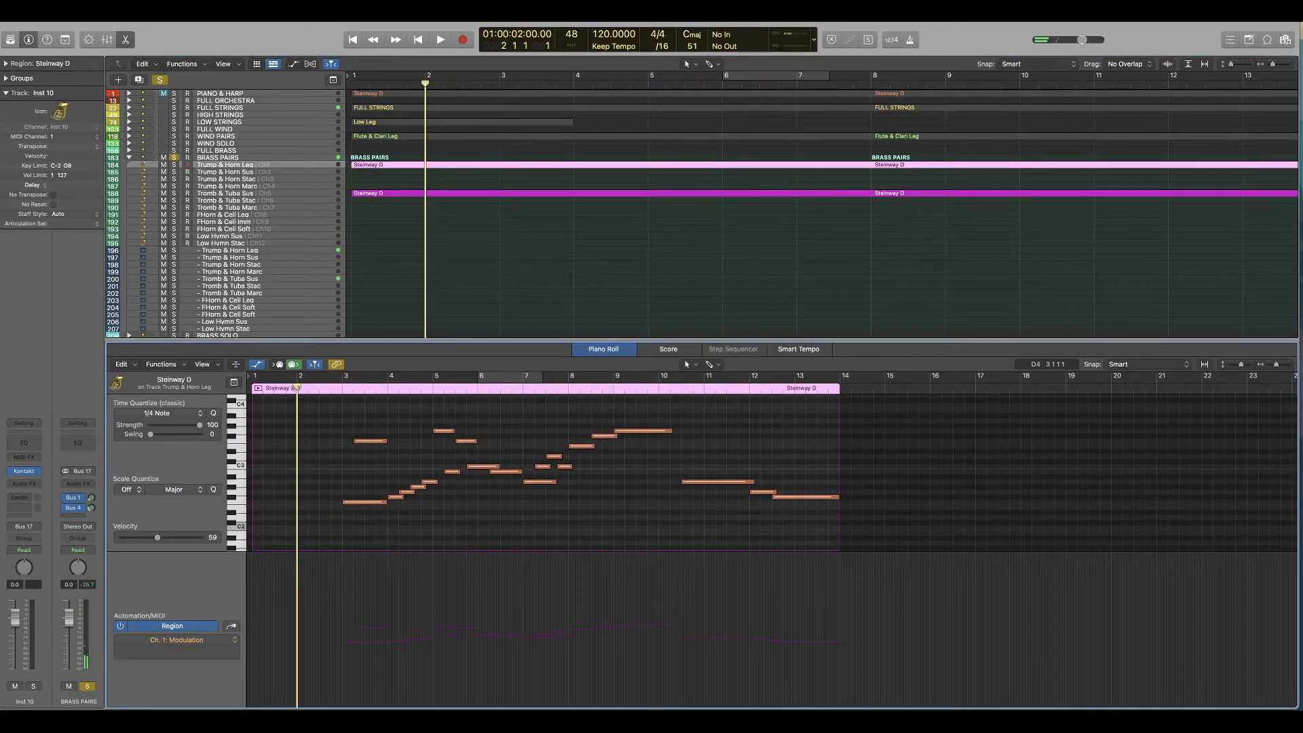
{"action": "key", "text": "r"}
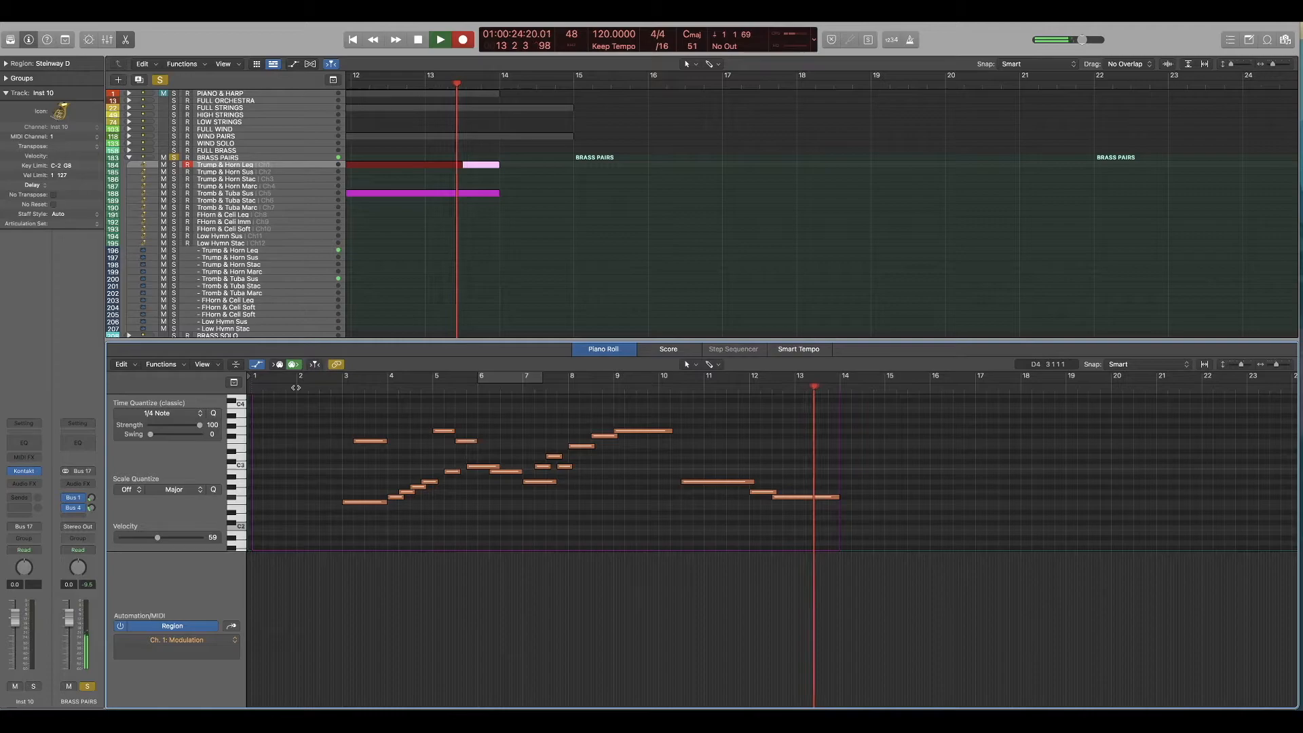
{"action": "key", "text": "space"}
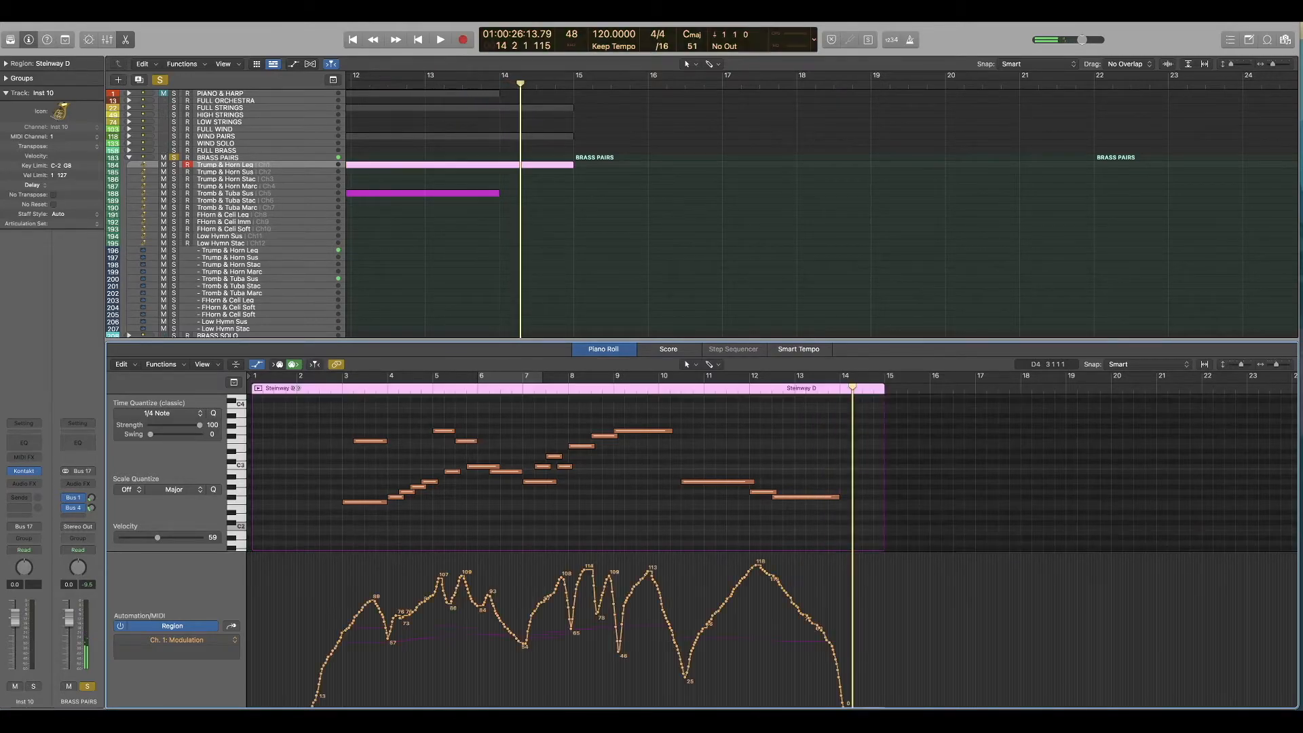
Step: Shape a dip in the Trump & Horn Leg modulation curve just after bar 10 and check the passage by playback
{"action": "left_click", "coordinate": [659, 389]}
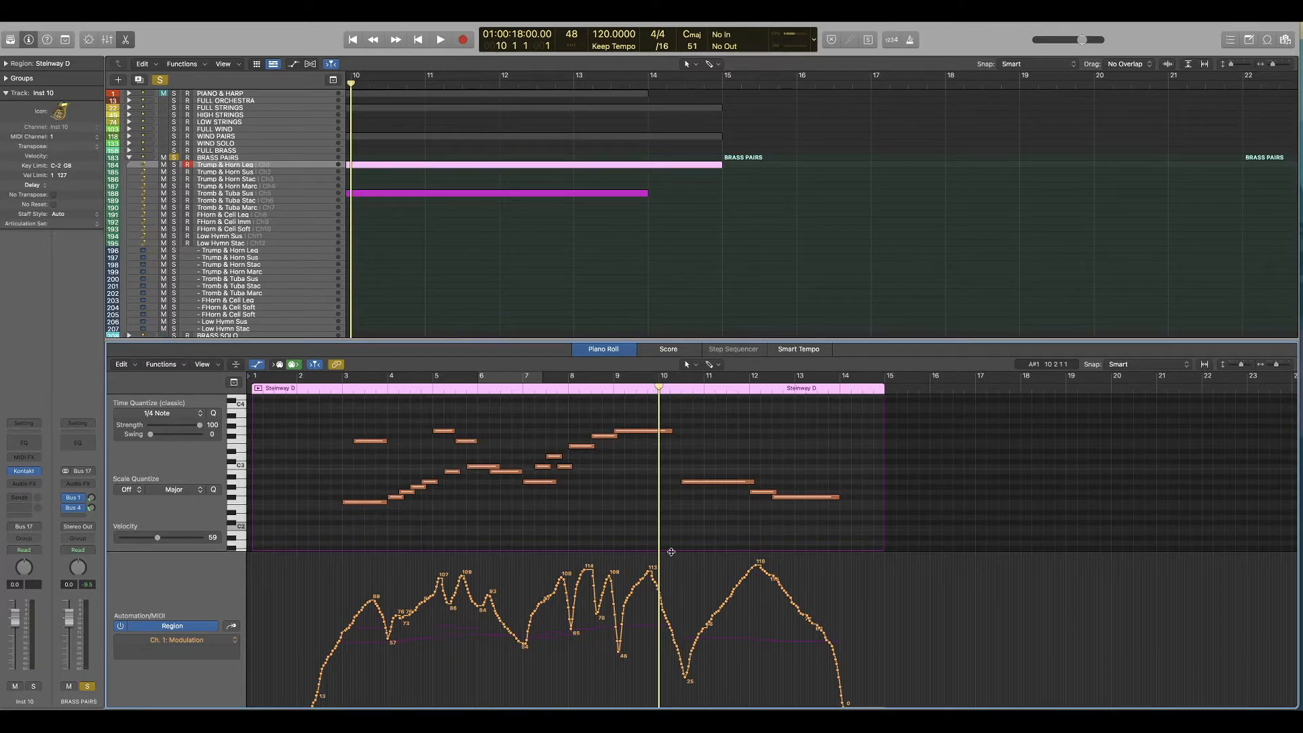
{"action": "left_click_drag", "start_coordinate": [668, 625], "coordinate": [677, 706]}
{"action": "double_click", "coordinate": [610, 394]}
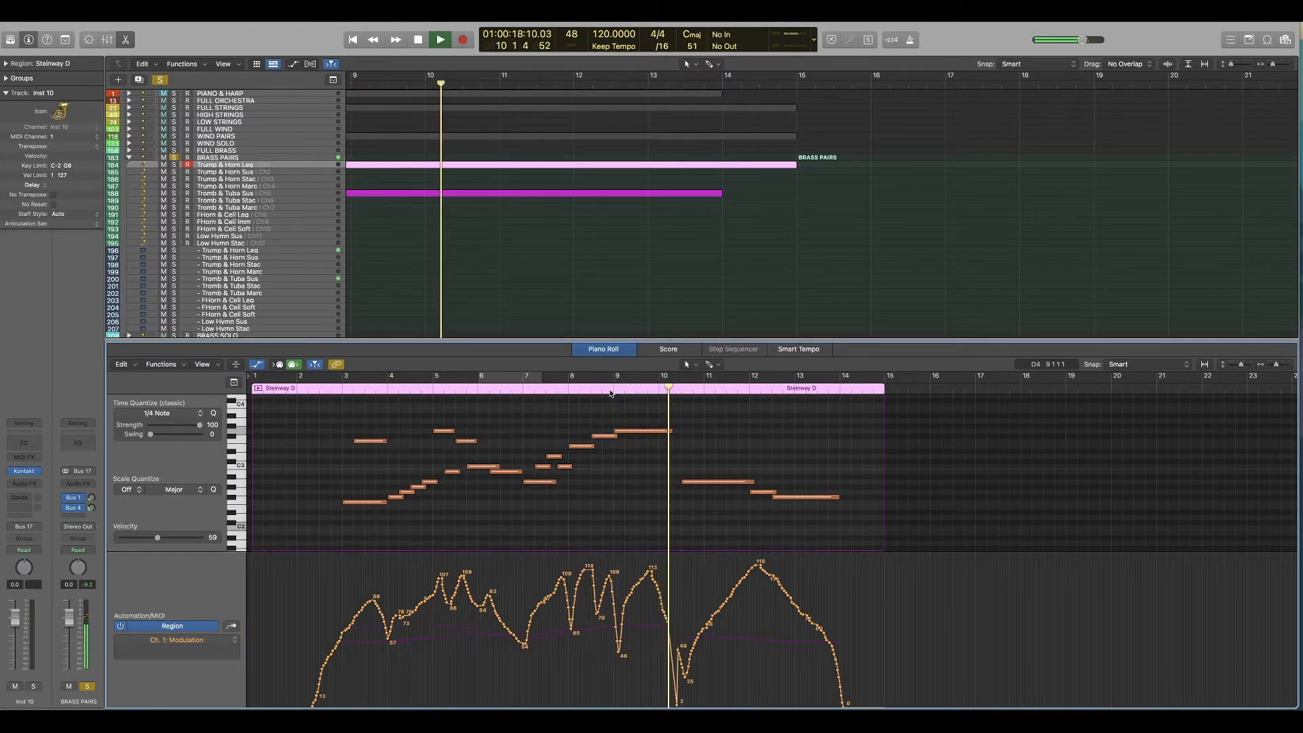
{"action": "key", "text": "space"}
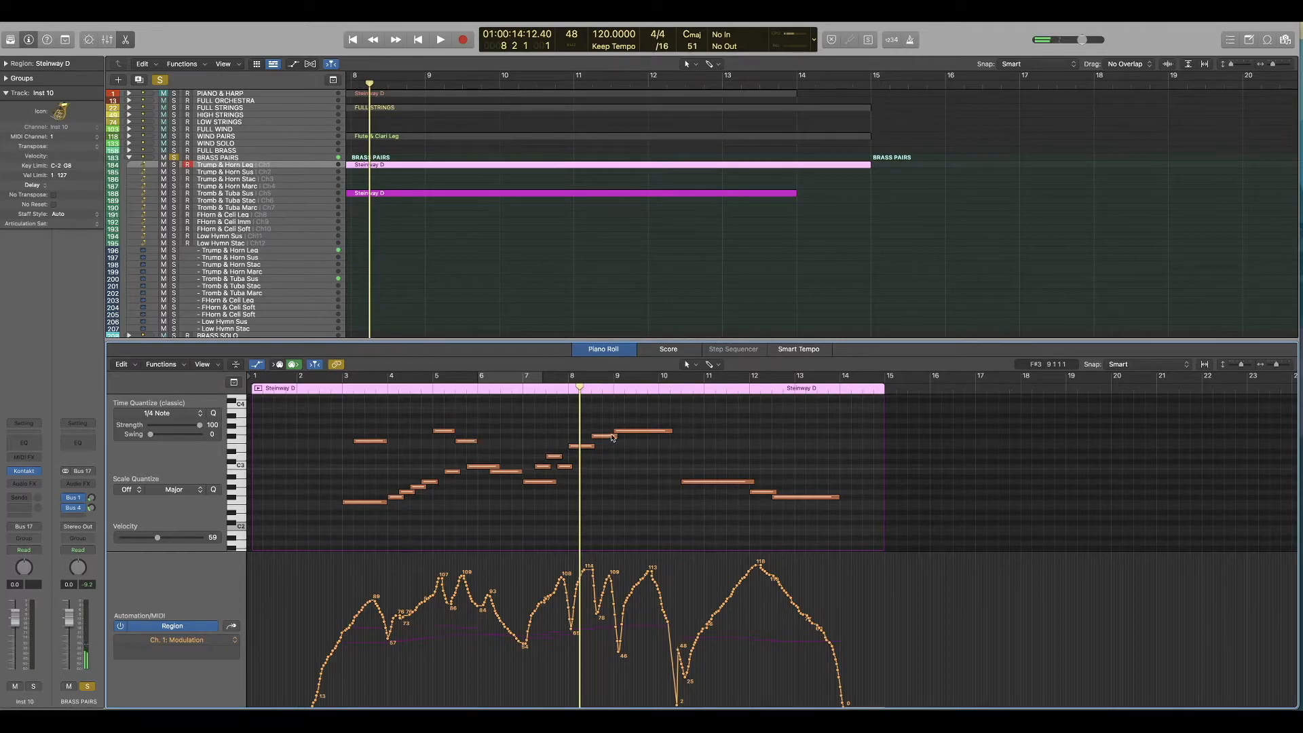
{"action": "key", "text": "space"}
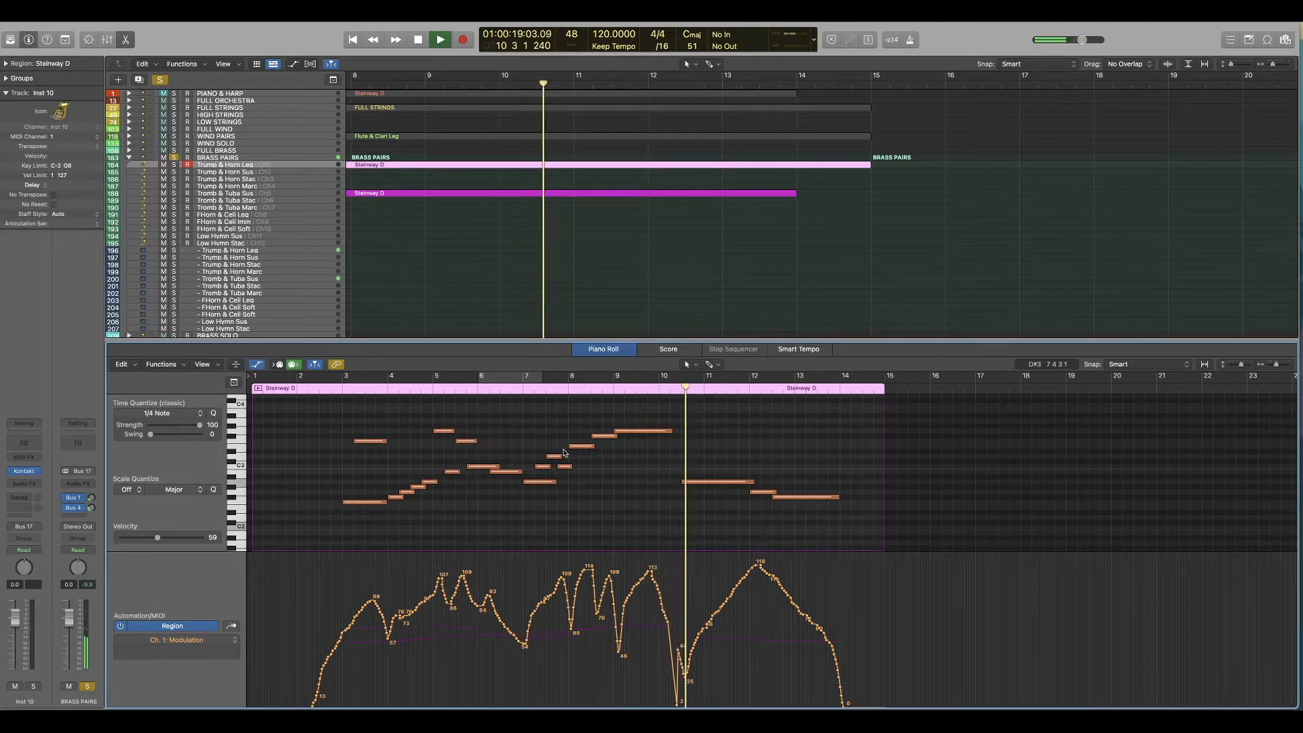
{"action": "left_click_drag", "start_coordinate": [676, 702], "coordinate": [677, 670]}
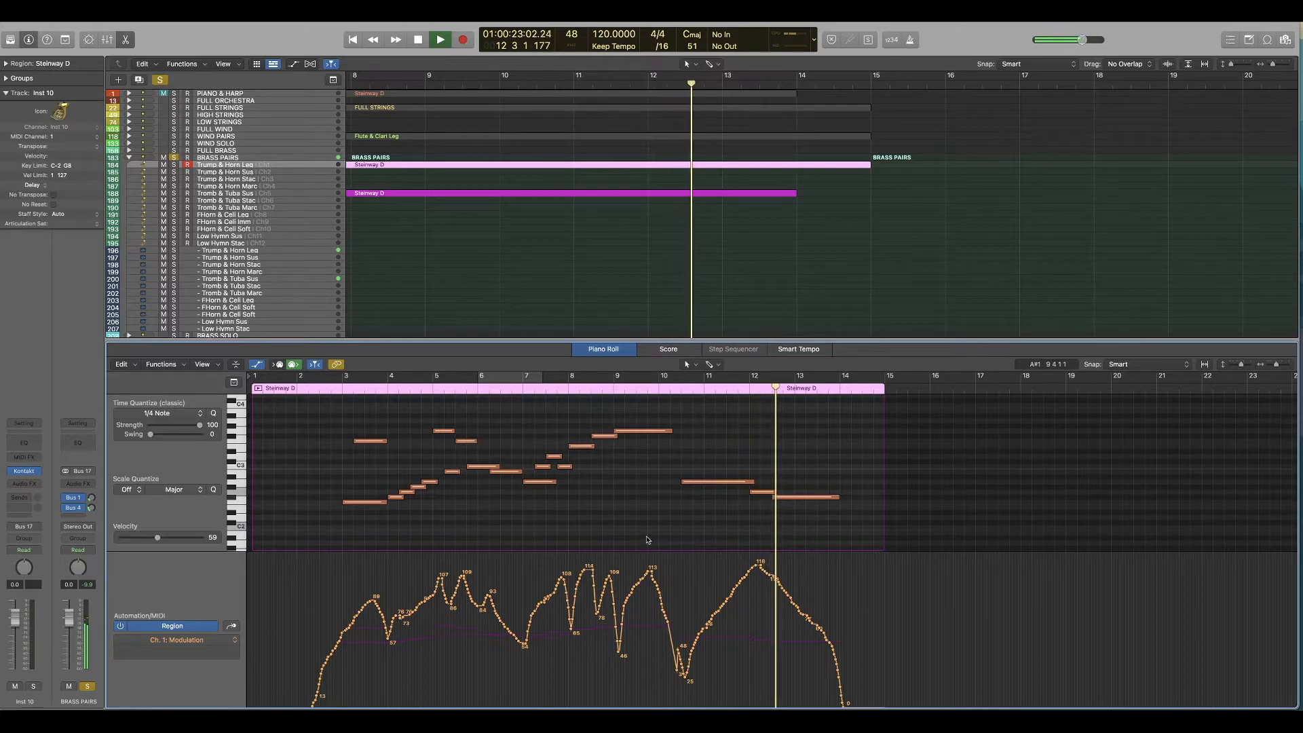
{"action": "key", "text": "space"}
Step: Record a modulation pass over the Tromb & Tuba Sus part from the start with BRASS PAIRS soloed
{"action": "key", "text": "Return"}
{"action": "left_click", "coordinate": [208, 194]}
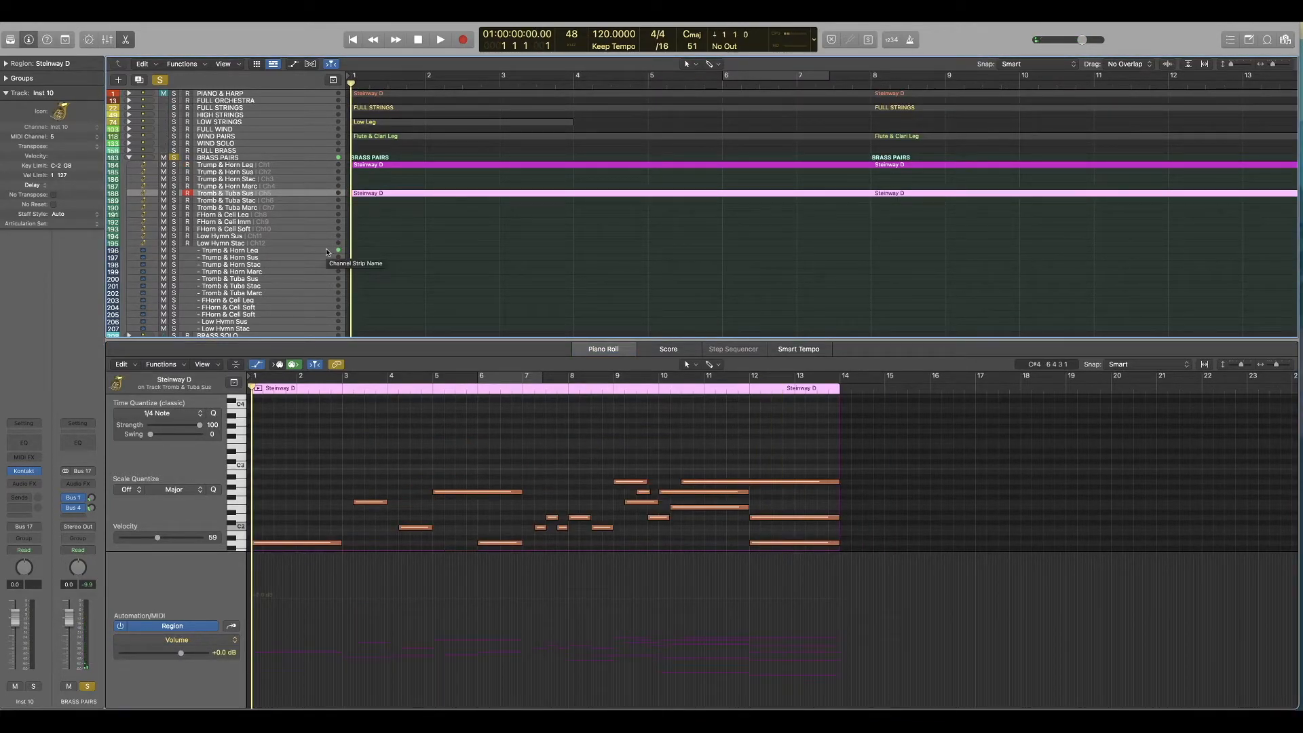
{"action": "key", "text": "r"}
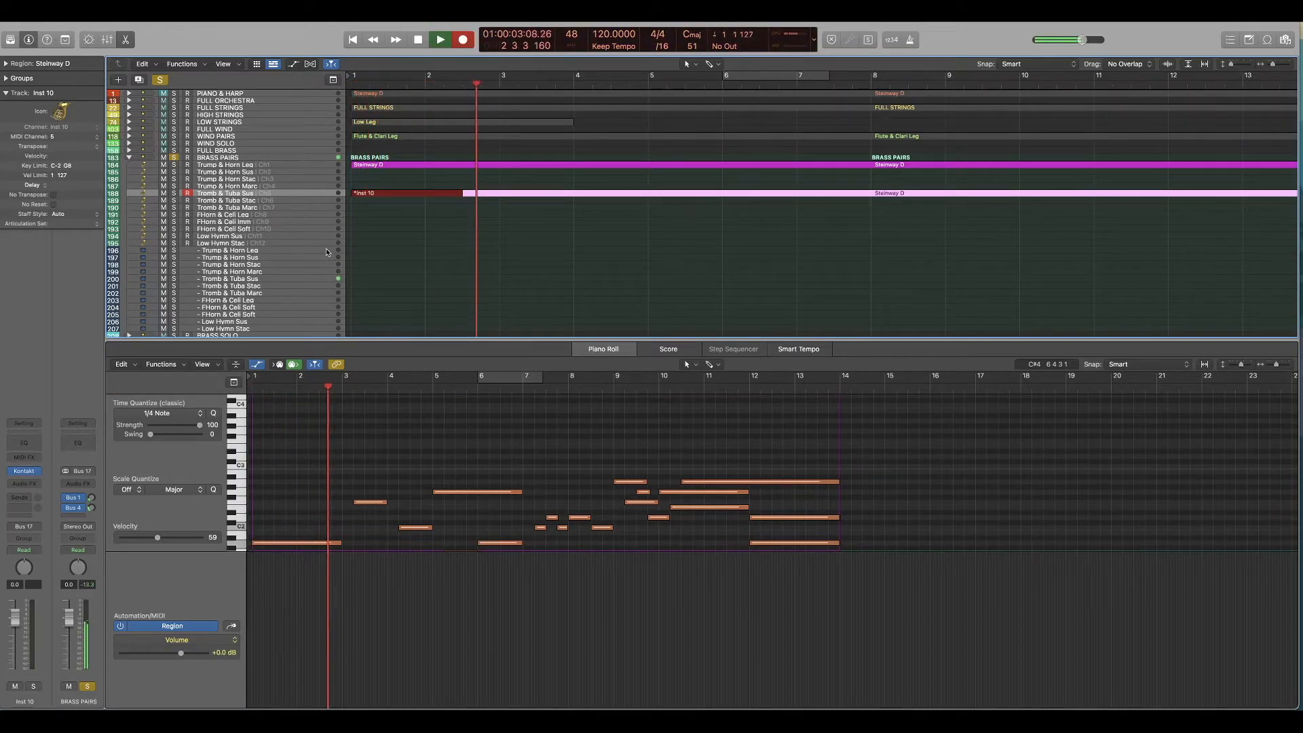
{"action": "key", "text": "space"}
{"action": "key", "text": "Return"}
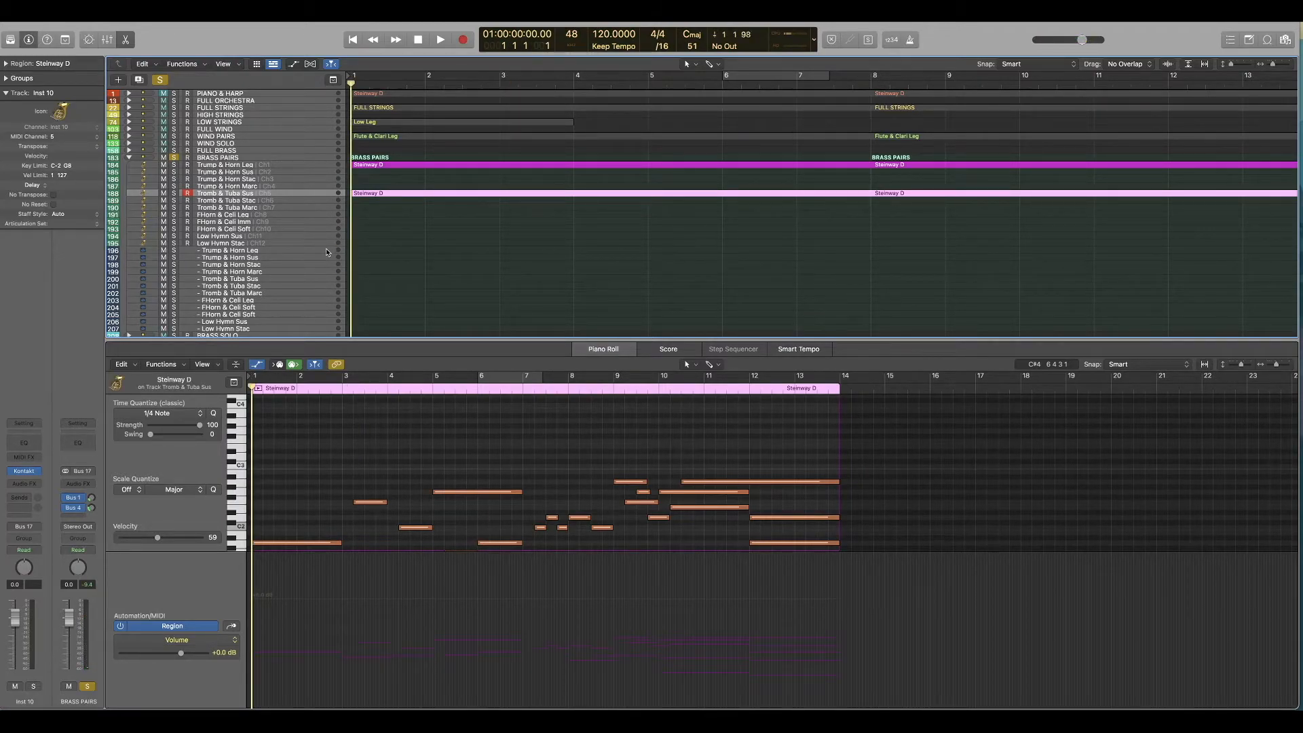
{"action": "key", "text": "r"}
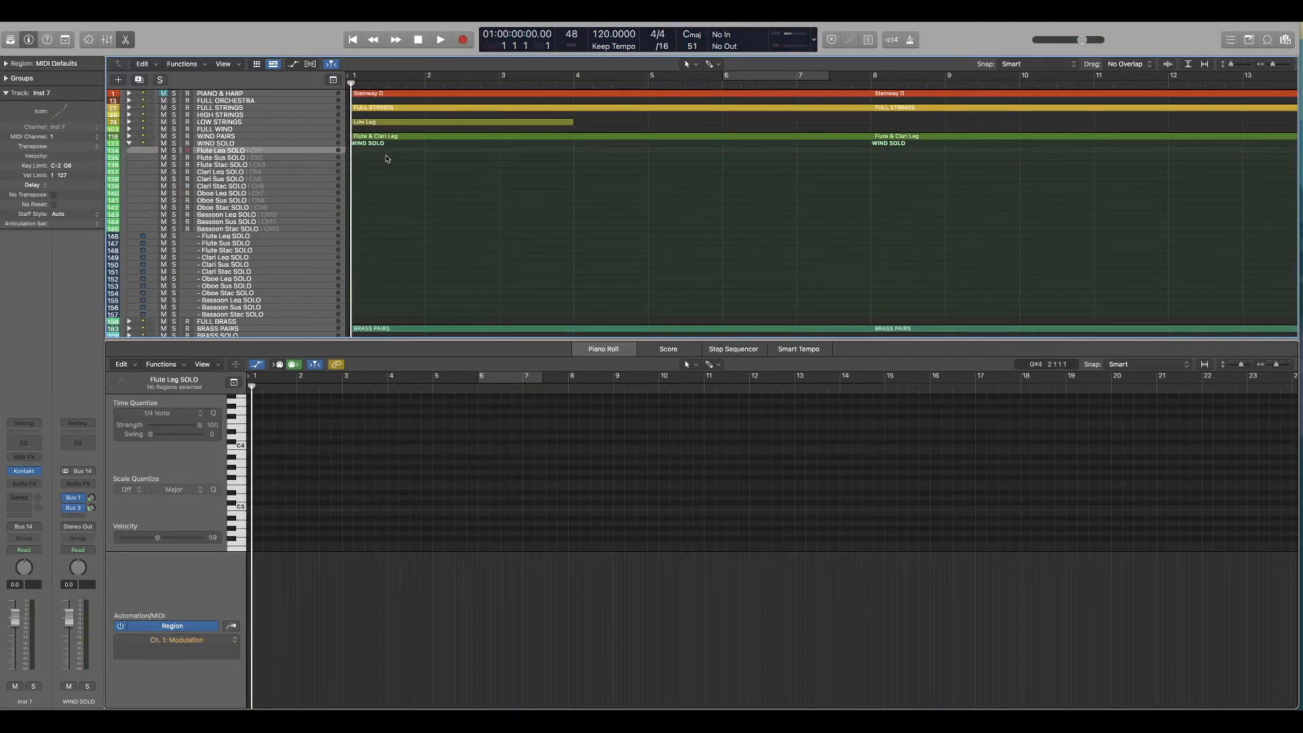
Step: Paste a copy of the Flute & Clari Leg region onto the Oboe Leg SOLO track and play it with WIND SOLO soloed
{"action": "left_click", "coordinate": [248, 195]}
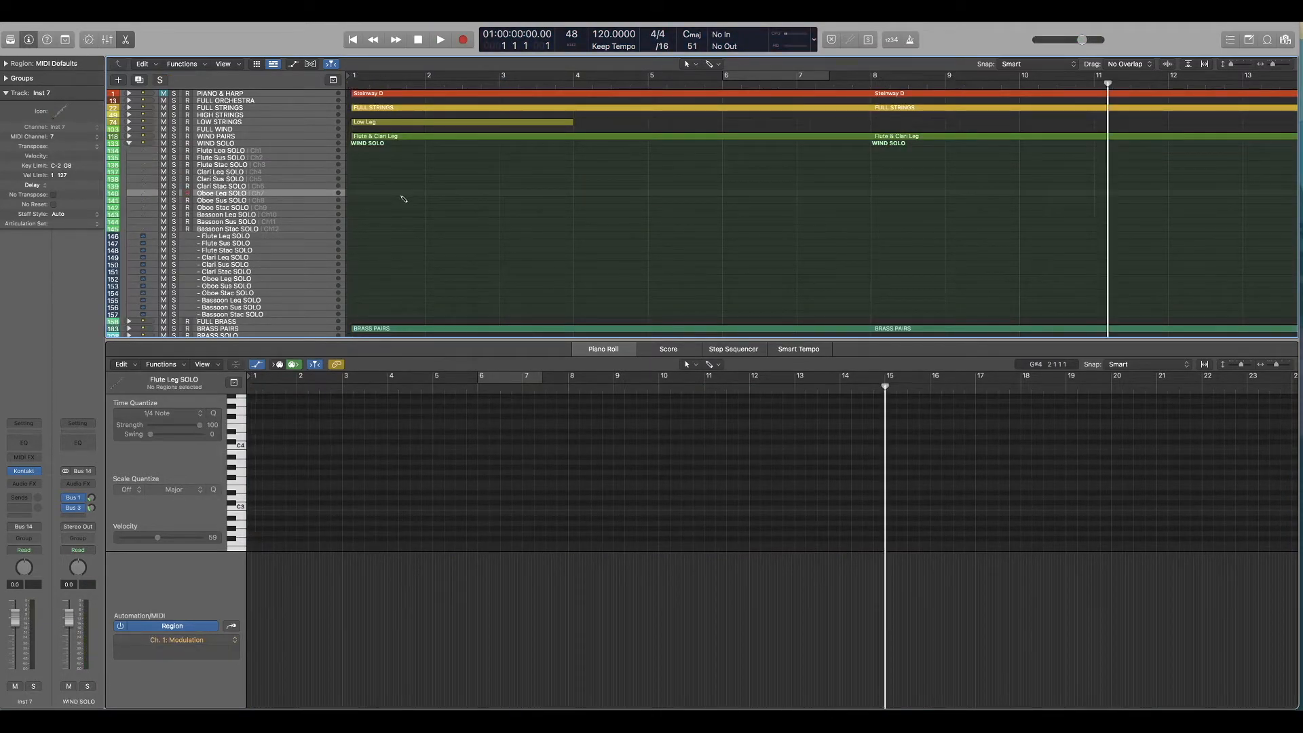
{"action": "key", "text": "super+v"}
{"action": "key", "text": "space"}
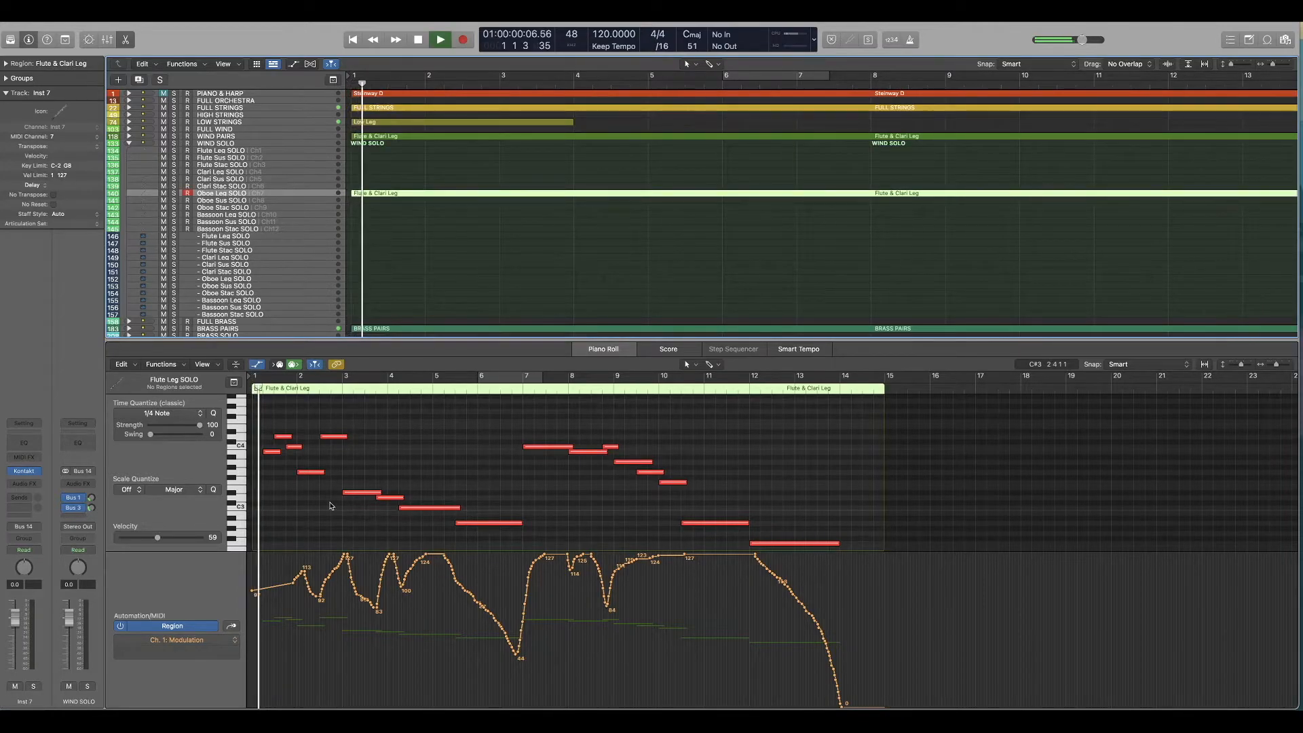
{"action": "left_click", "coordinate": [174, 144]}
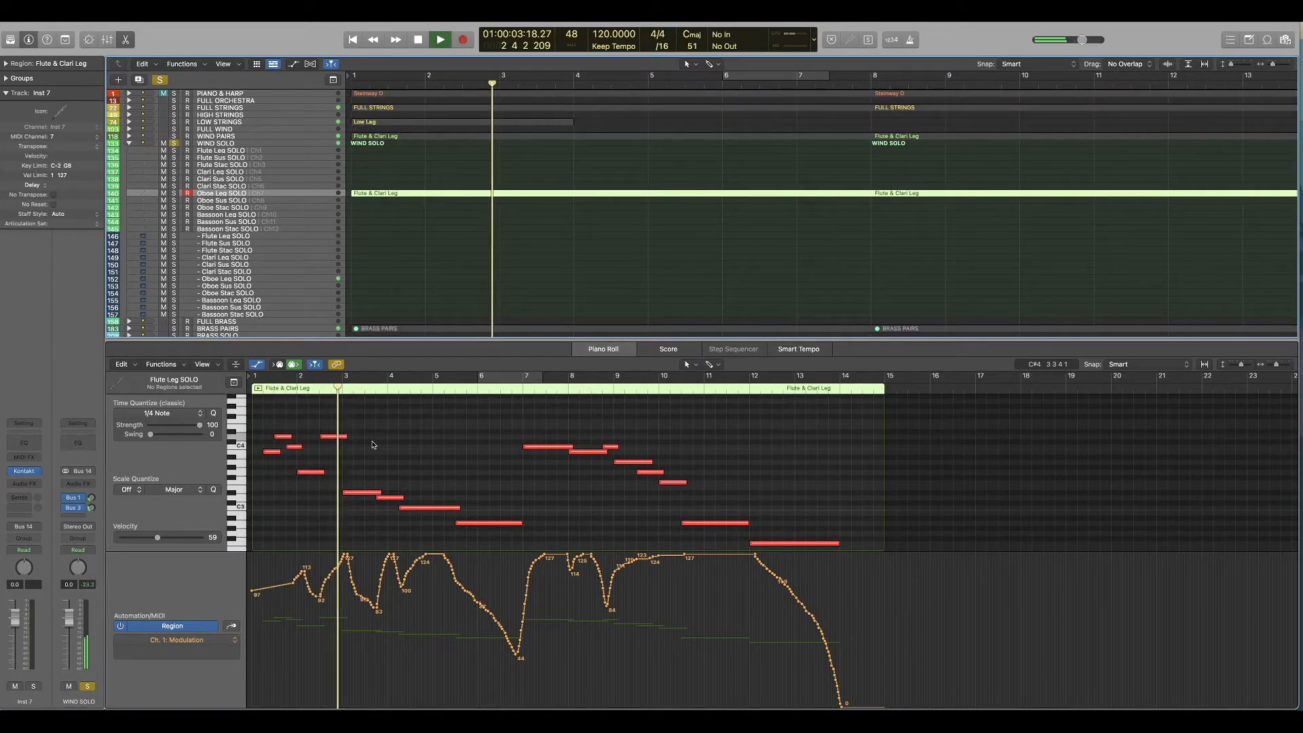
Step: Transpose the oboe copy's opening five notes and the four notes across bars 3 to 6 up an octave
{"action": "key", "text": "space"}
{"action": "left_click_drag", "start_coordinate": [347, 417], "coordinate": [269, 490]}
{"action": "key", "text": "Return"}
{"action": "key", "text": "space"}
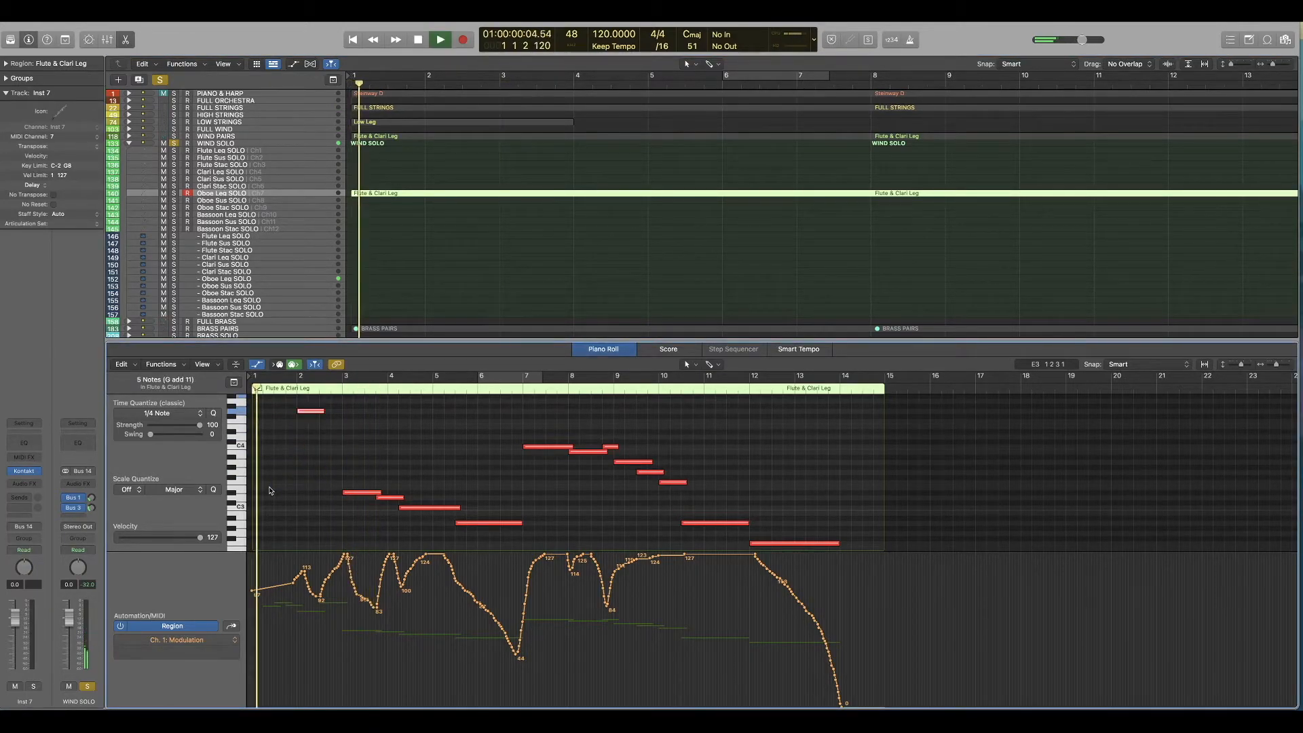
{"action": "scroll", "coordinate": [269, 491], "scroll_direction": "up", "scroll_amount": 4}
{"action": "key", "text": "space"}
{"action": "scroll", "coordinate": [376, 498], "scroll_direction": "down", "scroll_amount": 5}
{"action": "left_click_drag", "start_coordinate": [349, 459], "coordinate": [528, 549]}
{"action": "key", "text": "alt+shift+Up"}
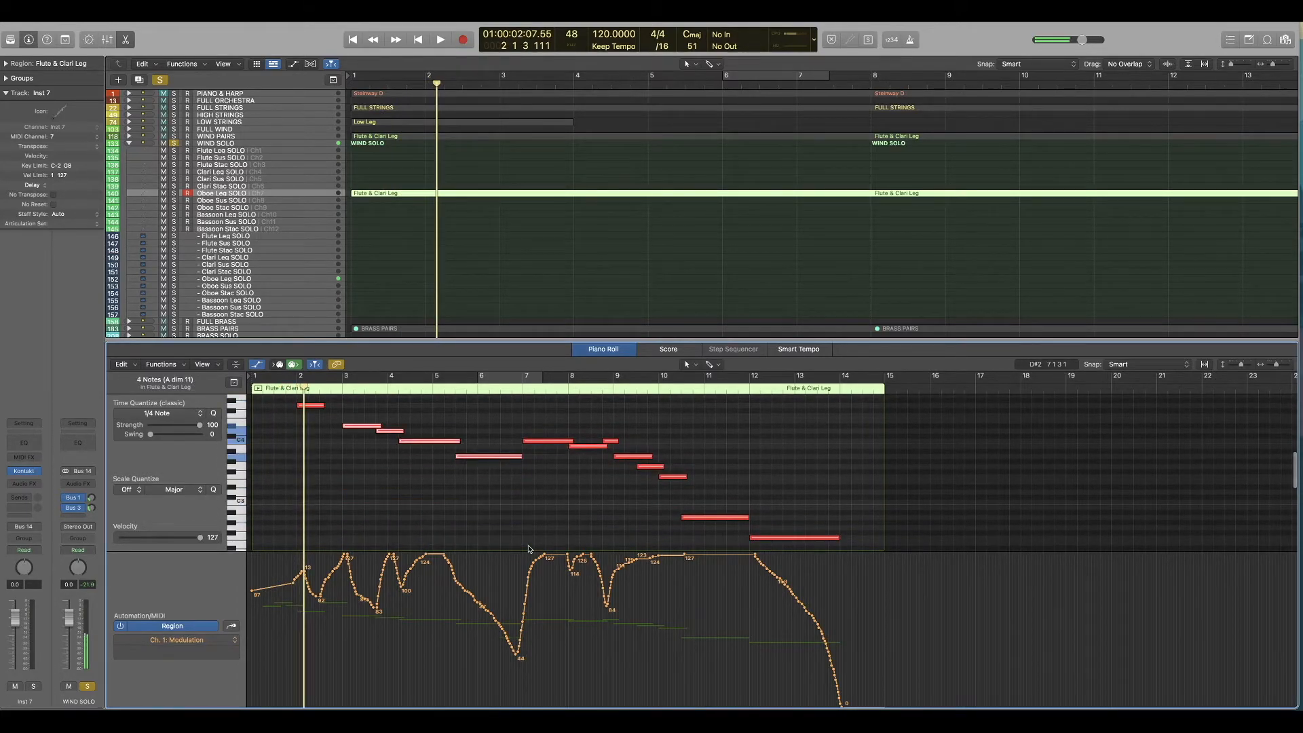
Step: Delete all the oboe notes from bar 7 onward
{"action": "scroll", "coordinate": [522, 489], "scroll_direction": "down", "scroll_amount": 2}
{"action": "left_click_drag", "start_coordinate": [817, 486], "coordinate": [551, 419]}
{"action": "scroll", "coordinate": [690, 494], "scroll_direction": "up", "scroll_amount": 1}
{"action": "key", "text": "Delete"}
{"action": "key", "text": "Return"}
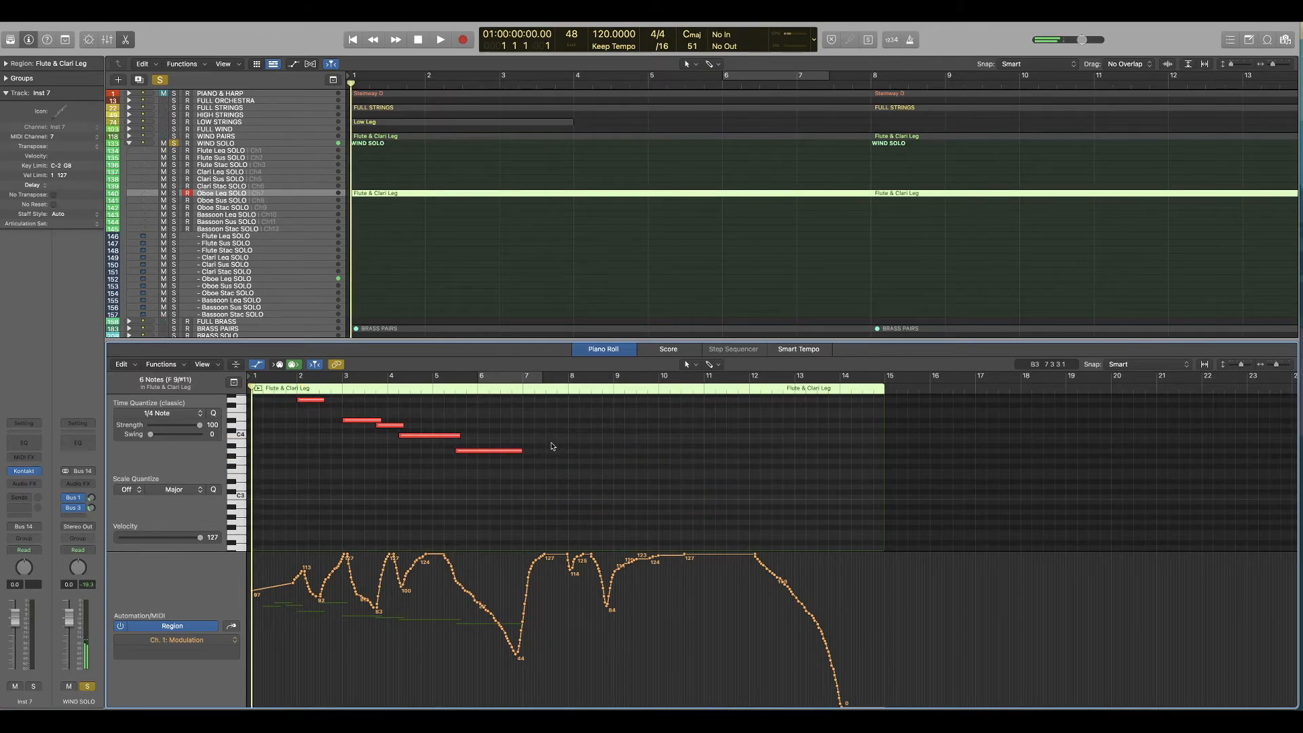
Step: Remove the oboe's modulation points after bar 7 and drop the curve to 0 at bar 7
{"action": "left_click_drag", "start_coordinate": [525, 560], "coordinate": [926, 706]}
{"action": "key", "text": "Delete"}
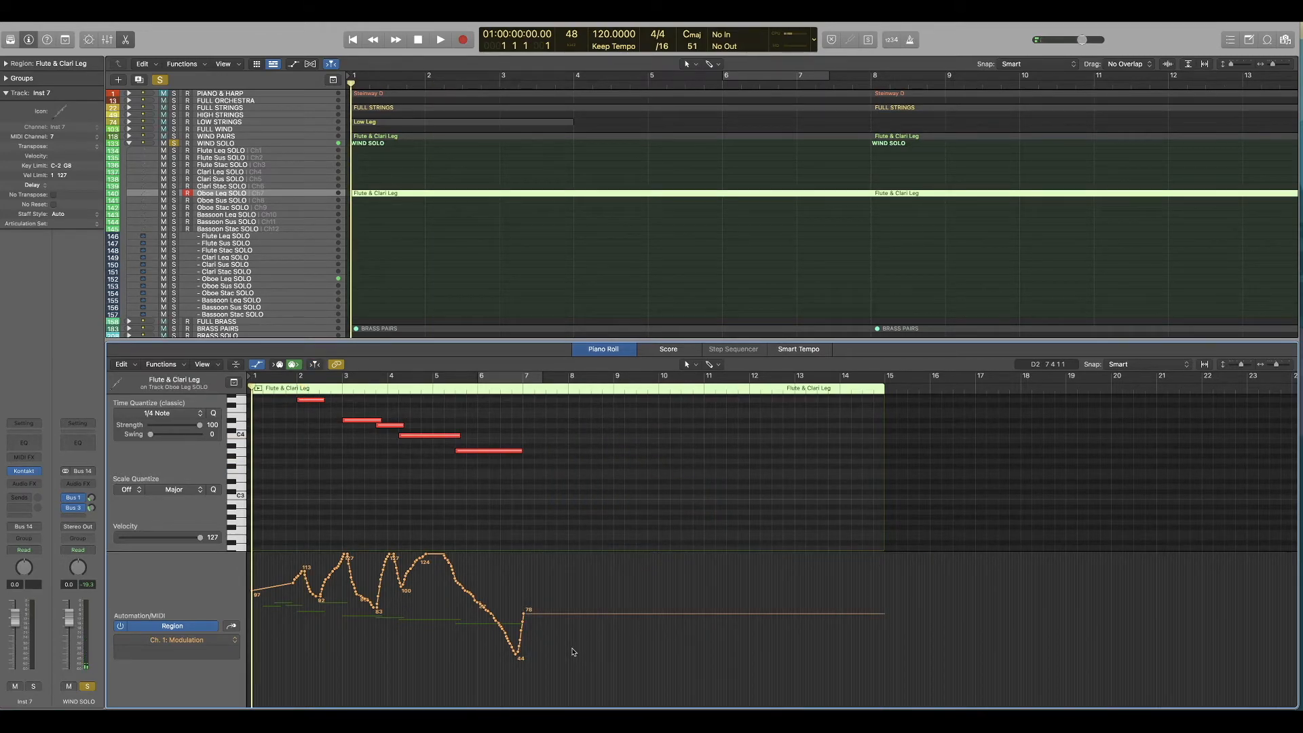
{"action": "left_click_drag", "start_coordinate": [521, 657], "coordinate": [521, 703]}
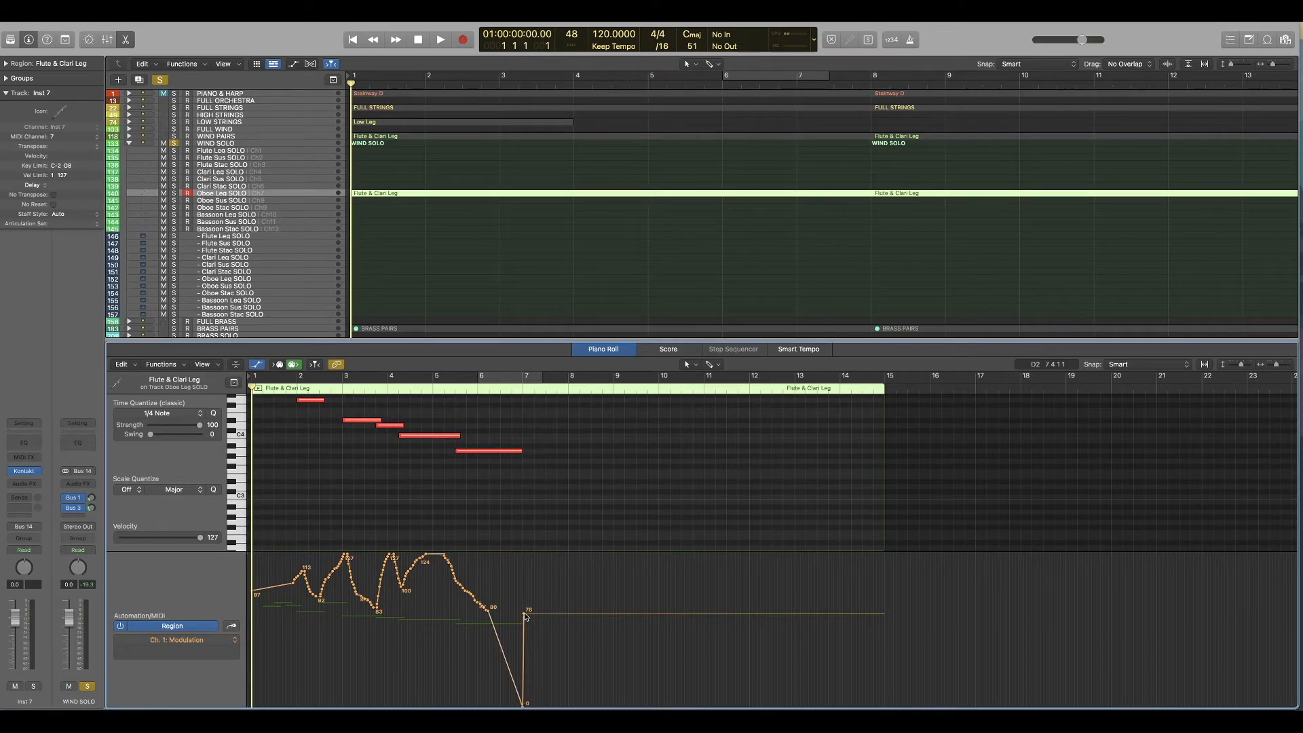
Step: Extend the first oboe note back to the start of bar 1 and check the line by playback
{"action": "key", "text": "space"}
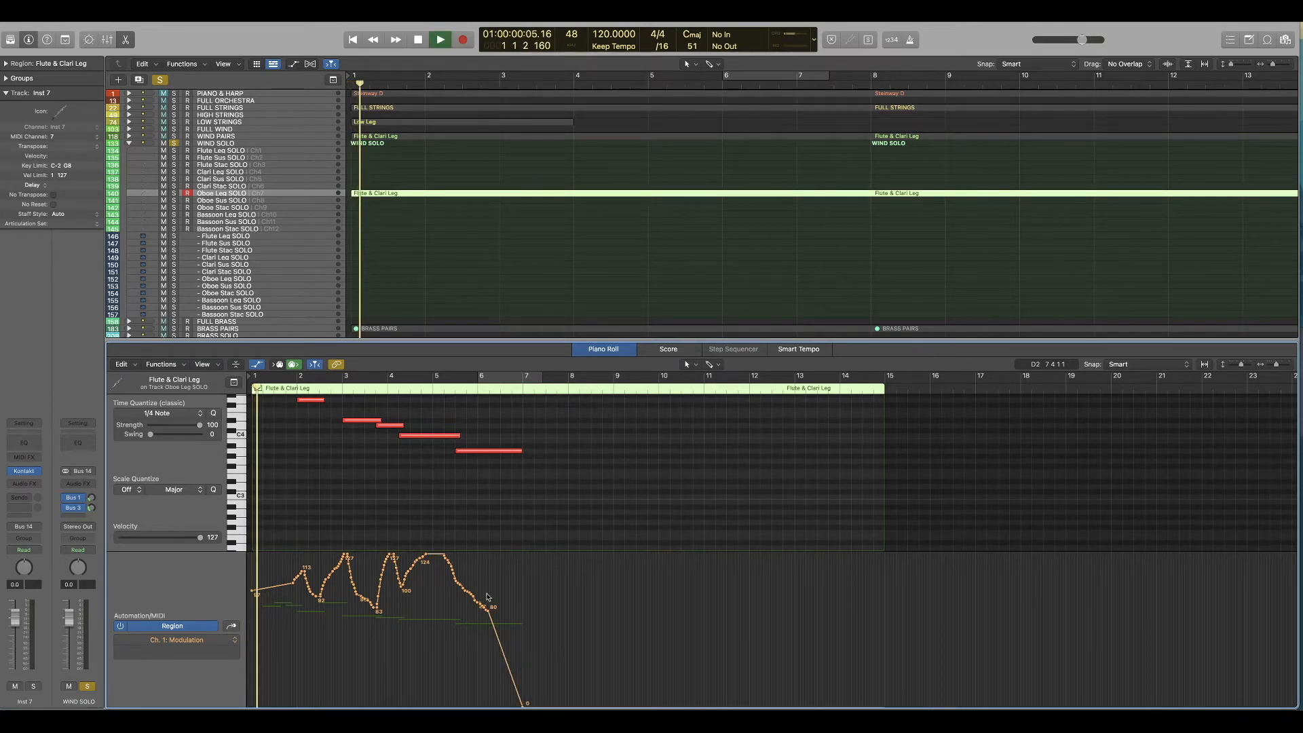
{"action": "scroll", "coordinate": [394, 530], "scroll_direction": "up", "scroll_amount": 5}
{"action": "scroll", "coordinate": [387, 526], "scroll_direction": "down", "scroll_amount": 2}
{"action": "key", "text": "space"}
{"action": "left_click_drag", "start_coordinate": [265, 454], "coordinate": [259, 461]}
{"action": "key", "text": "space"}
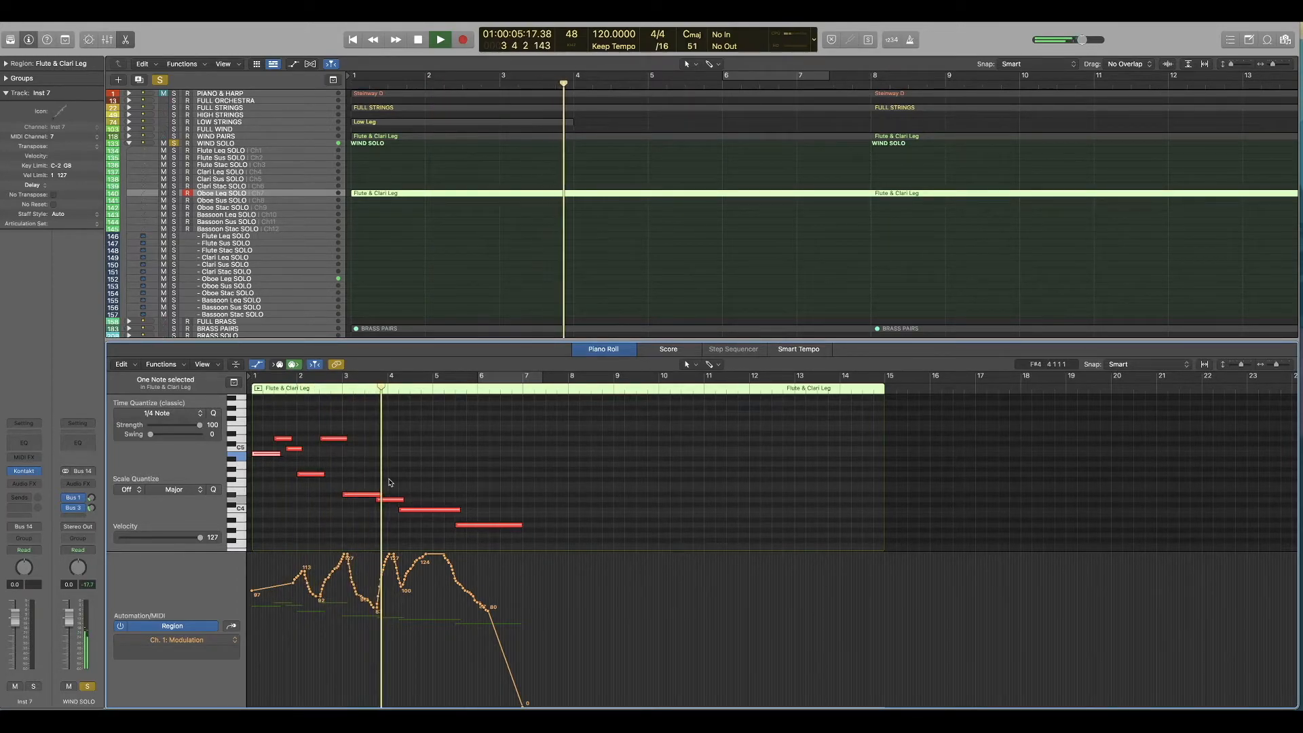
Step: Delete the last two oboe notes and lengthen the note that starts late in bar 3 to end at bar 7
{"action": "key", "text": "space"}
{"action": "key", "text": "Delete"}
{"action": "left_click_drag", "start_coordinate": [466, 499], "coordinate": [495, 565]}
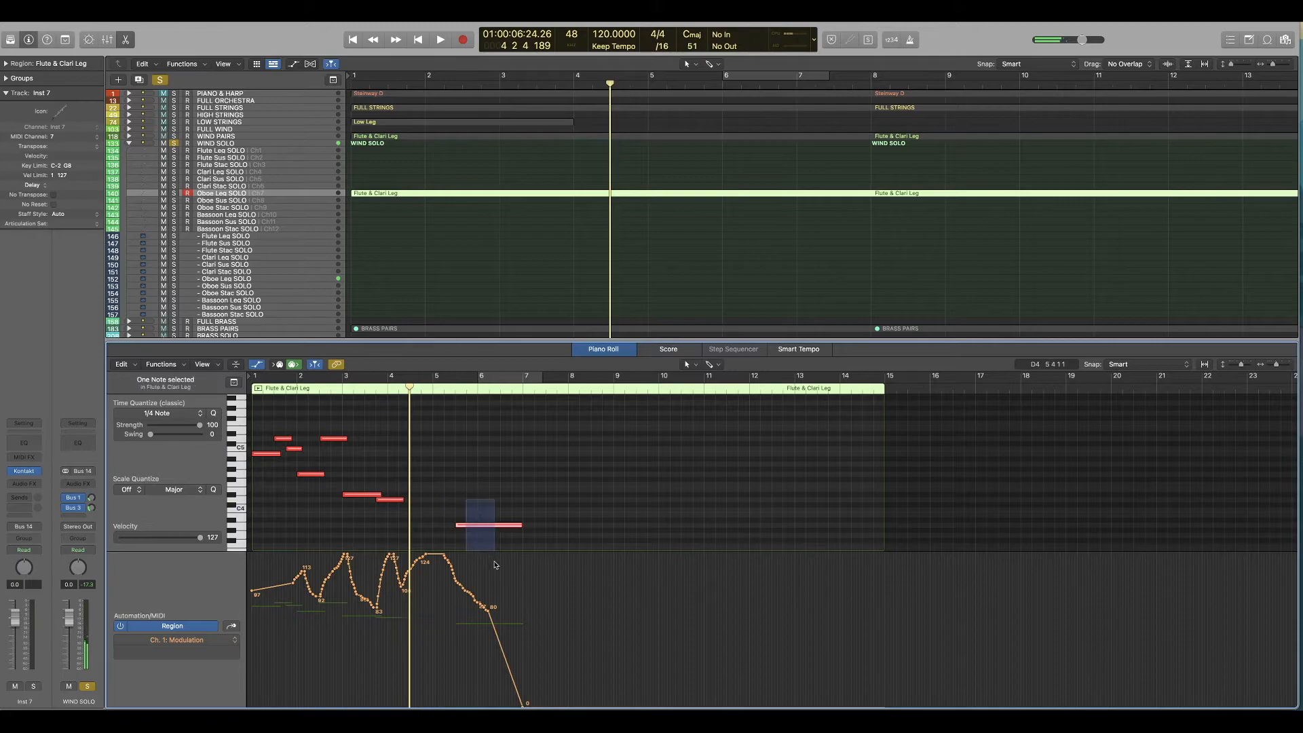
{"action": "left_click_drag", "start_coordinate": [401, 501], "coordinate": [521, 500]}
Step: Play the oboe line from the start and take WIND SOLO out of solo to hear it in the full mix
{"action": "key", "text": "Return"}
{"action": "key", "text": "space"}
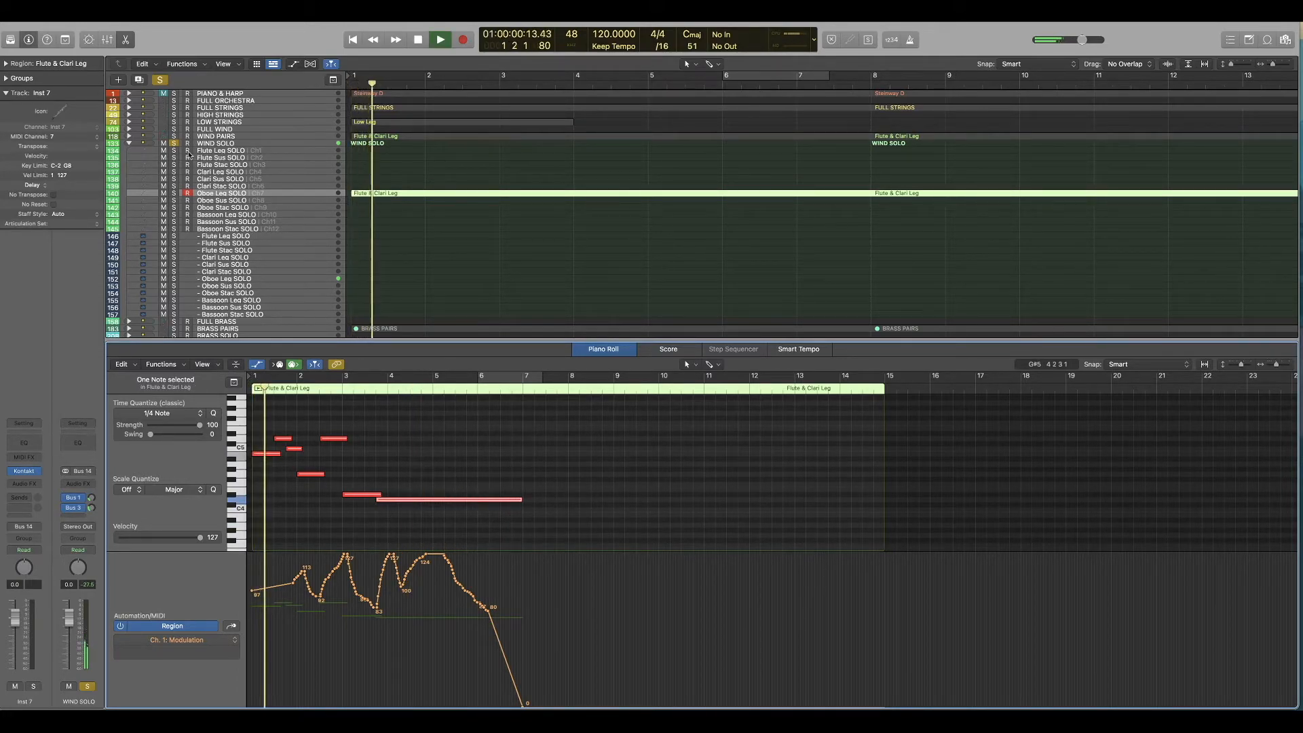
{"action": "left_click", "coordinate": [173, 143]}
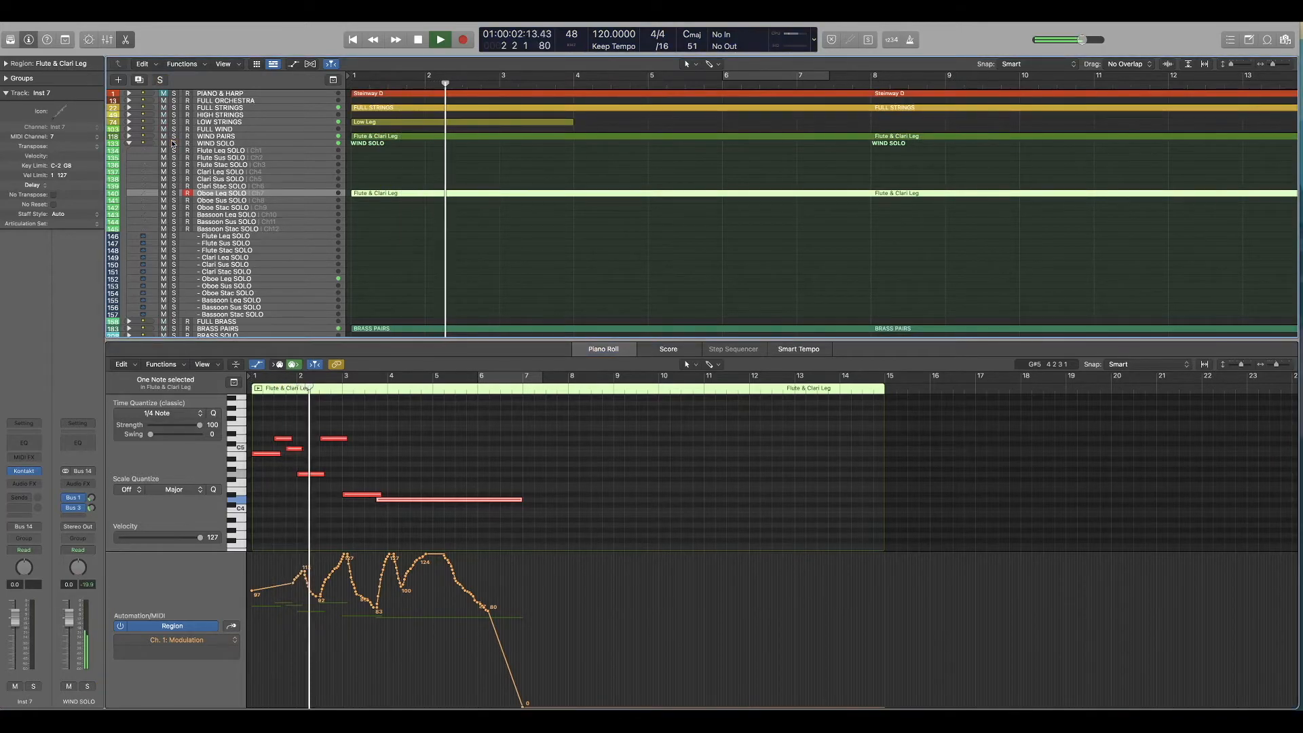
{"action": "key", "text": "space"}
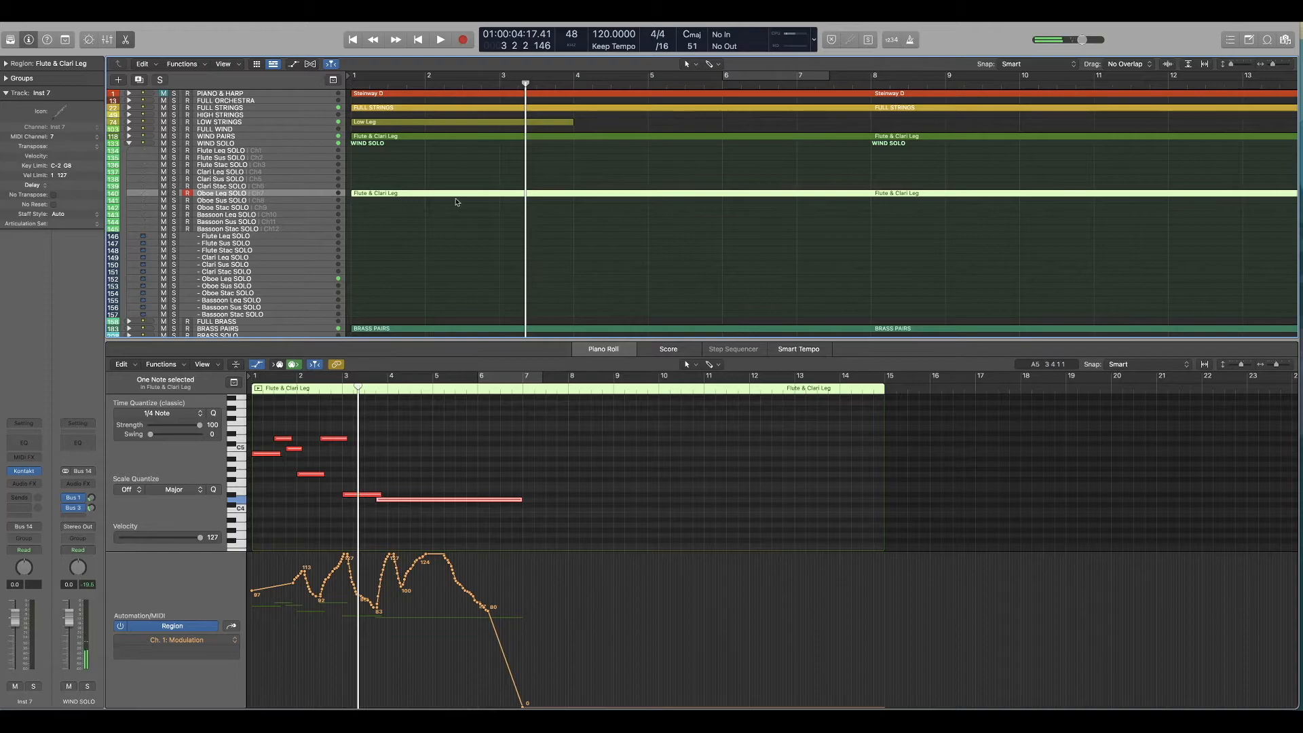
Step: Compare the notes of all the string, wind and brass regions together, collapsing the WIND SOLO stack
{"action": "left_click_drag", "start_coordinate": [548, 107], "coordinate": [502, 329]}
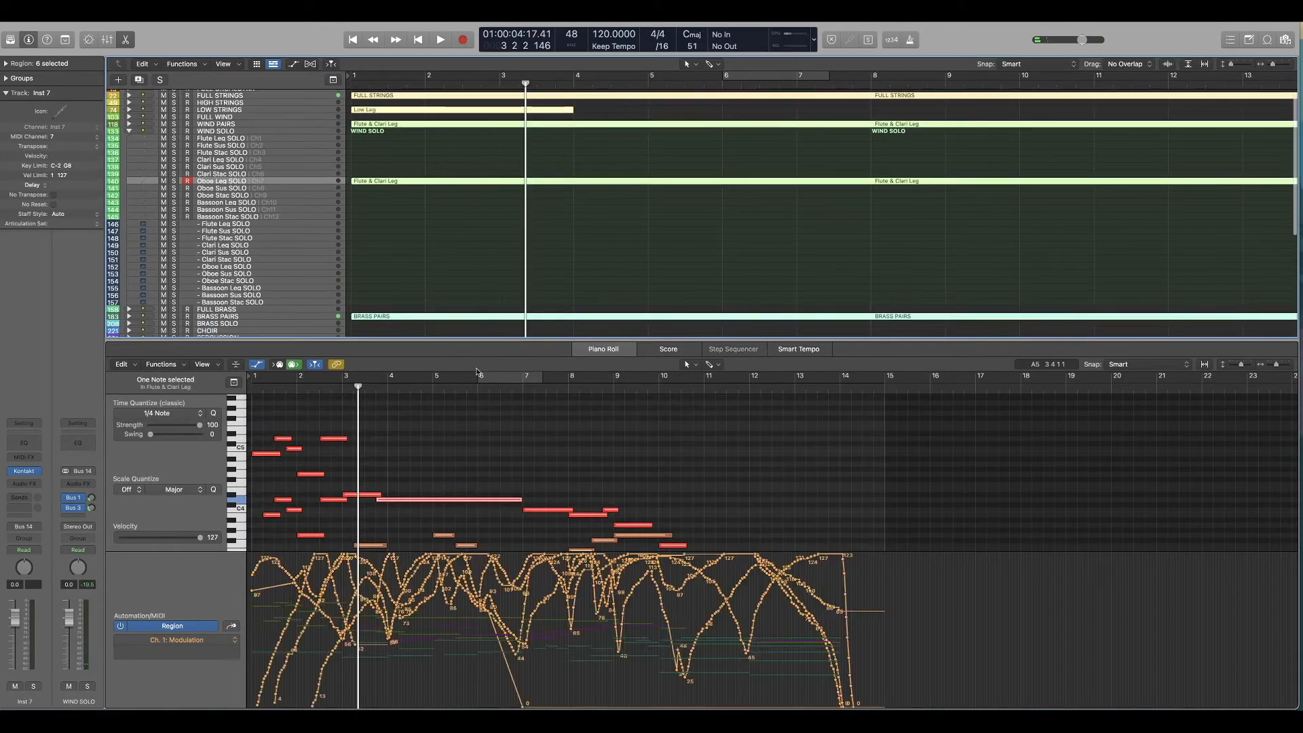
{"action": "scroll", "coordinate": [365, 455], "scroll_direction": "down", "scroll_amount": 10}
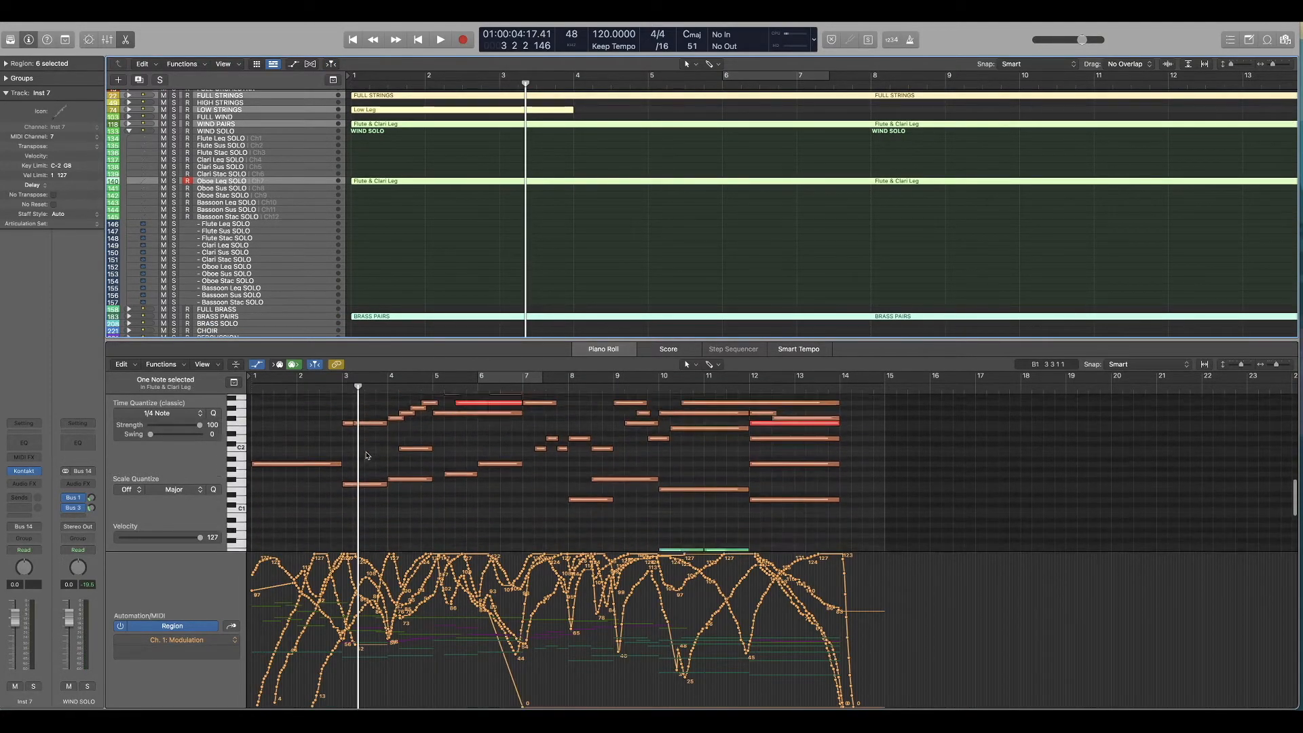
{"action": "scroll", "coordinate": [366, 455], "scroll_direction": "down", "scroll_amount": 3}
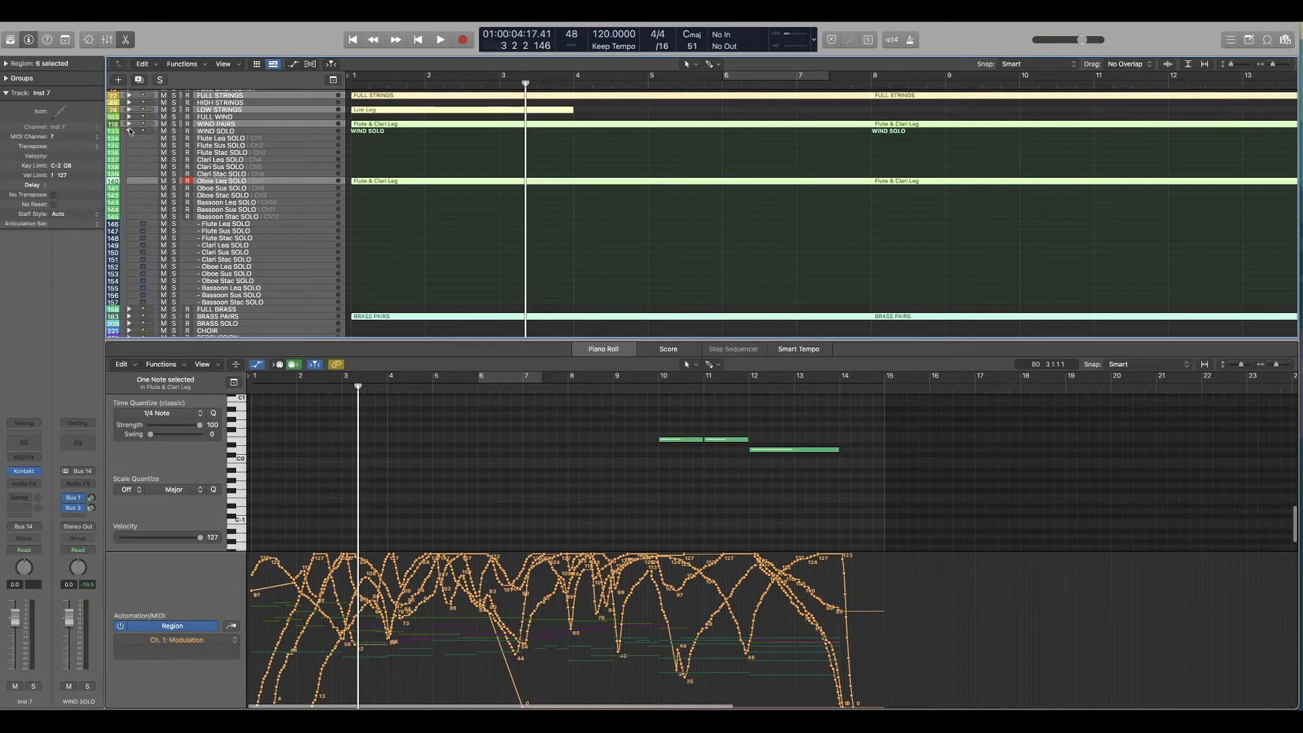
{"action": "left_click", "coordinate": [130, 131]}
{"action": "scroll", "coordinate": [341, 499], "scroll_direction": "up", "scroll_amount": 12}
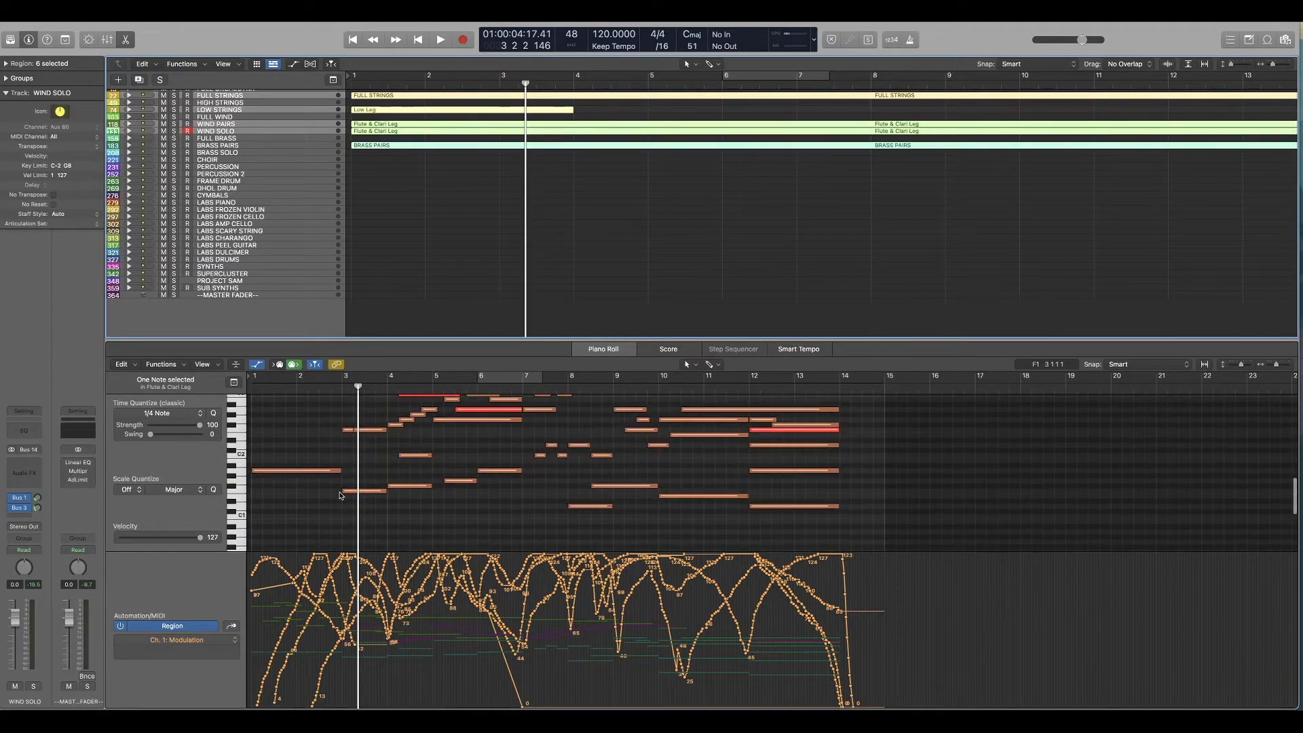
Step: Show the low string, wind and brass regions together and raise the octave-doubled wind notes at bar 3 by two semitones
{"action": "left_click_drag", "start_coordinate": [603, 201], "coordinate": [431, 106]}
{"action": "scroll", "coordinate": [362, 442], "scroll_direction": "up", "scroll_amount": 2}
{"action": "scroll", "coordinate": [361, 442], "scroll_direction": "up", "scroll_amount": 2}
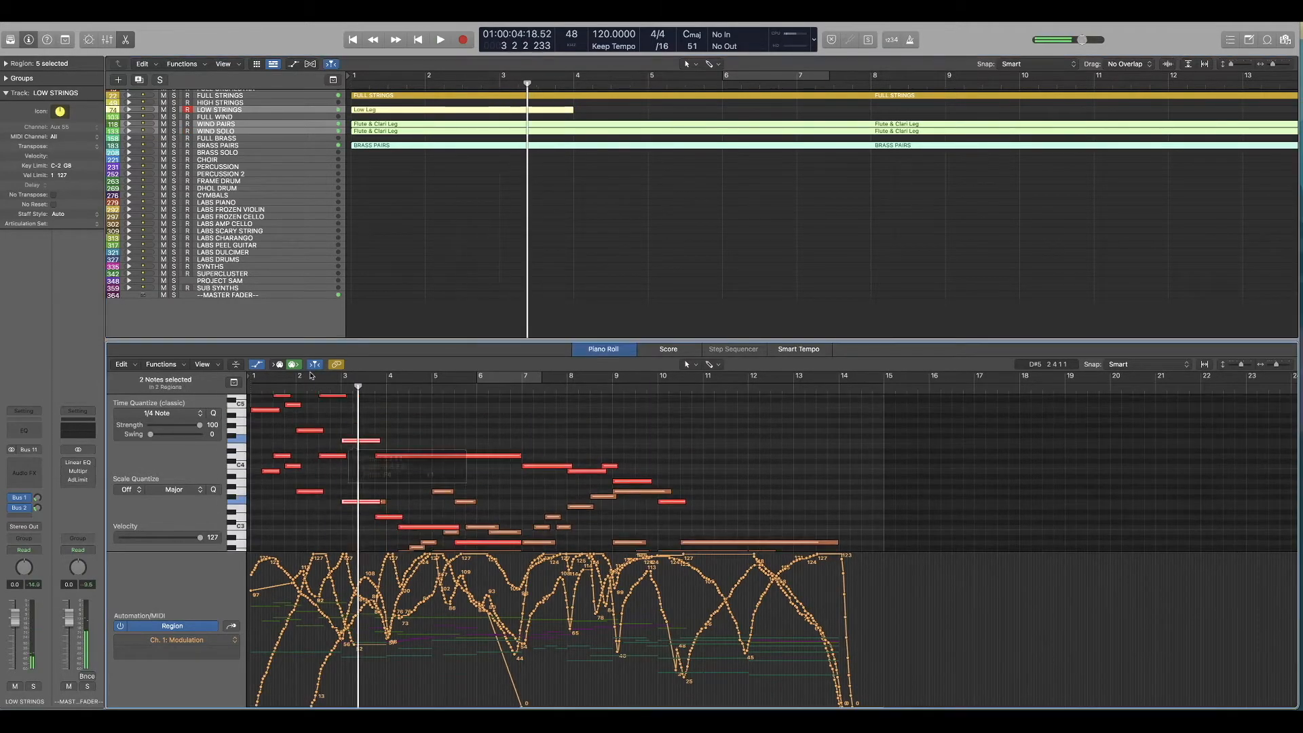
{"action": "key", "text": "space"}
{"action": "key", "text": "alt+Down"}
{"action": "key", "text": "alt+Down"}
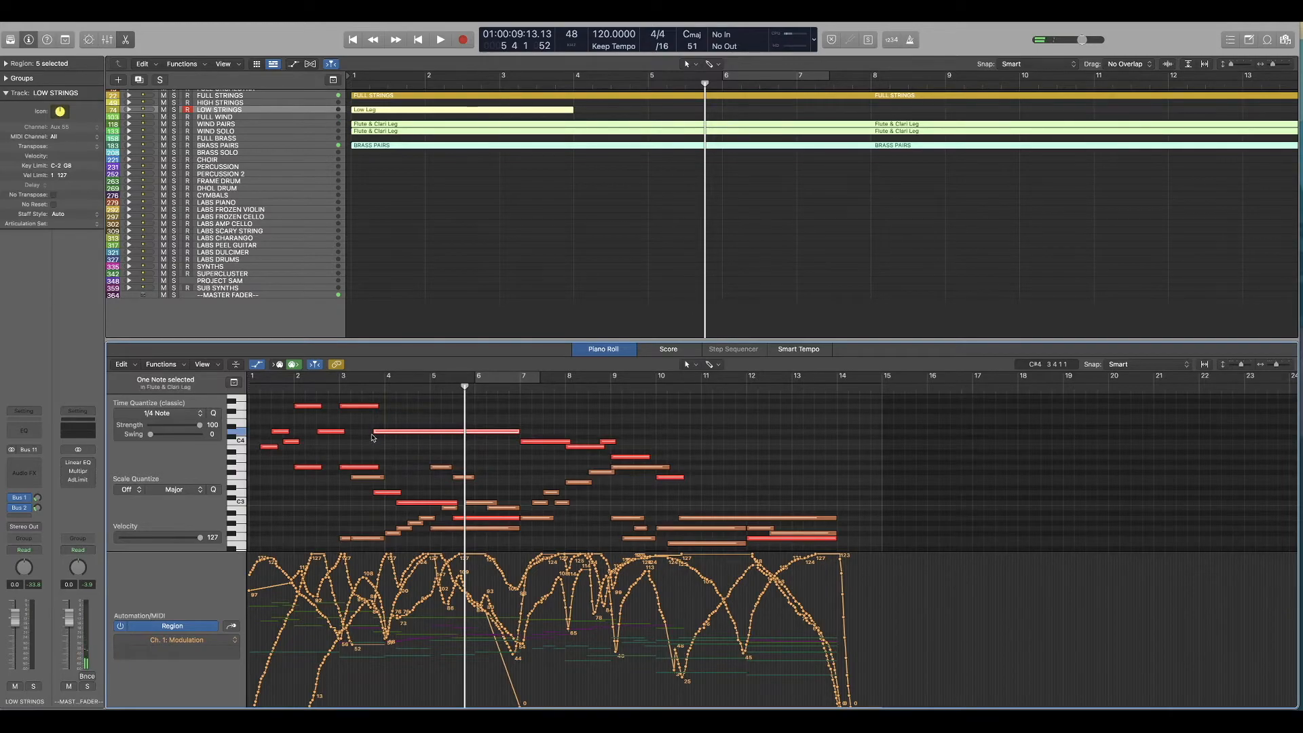
Step: Lower the octave-doubled wind notes that start late in bar 3 by two semitones and replay from bar 4
{"action": "left_click_drag", "start_coordinate": [374, 435], "coordinate": [404, 434]}
{"action": "left_click", "coordinate": [385, 385]}
{"action": "key", "text": "space"}
{"action": "scroll", "coordinate": [407, 462], "scroll_direction": "down", "scroll_amount": 5}
{"action": "left_click", "coordinate": [385, 385]}
{"action": "key", "text": "space"}
Step: Check the Tromb & Tuba Sus bass note at bar 4 against the other parts, with the playhead set to bar 3
{"action": "left_click", "coordinate": [404, 516]}
{"action": "left_click", "coordinate": [339, 386]}
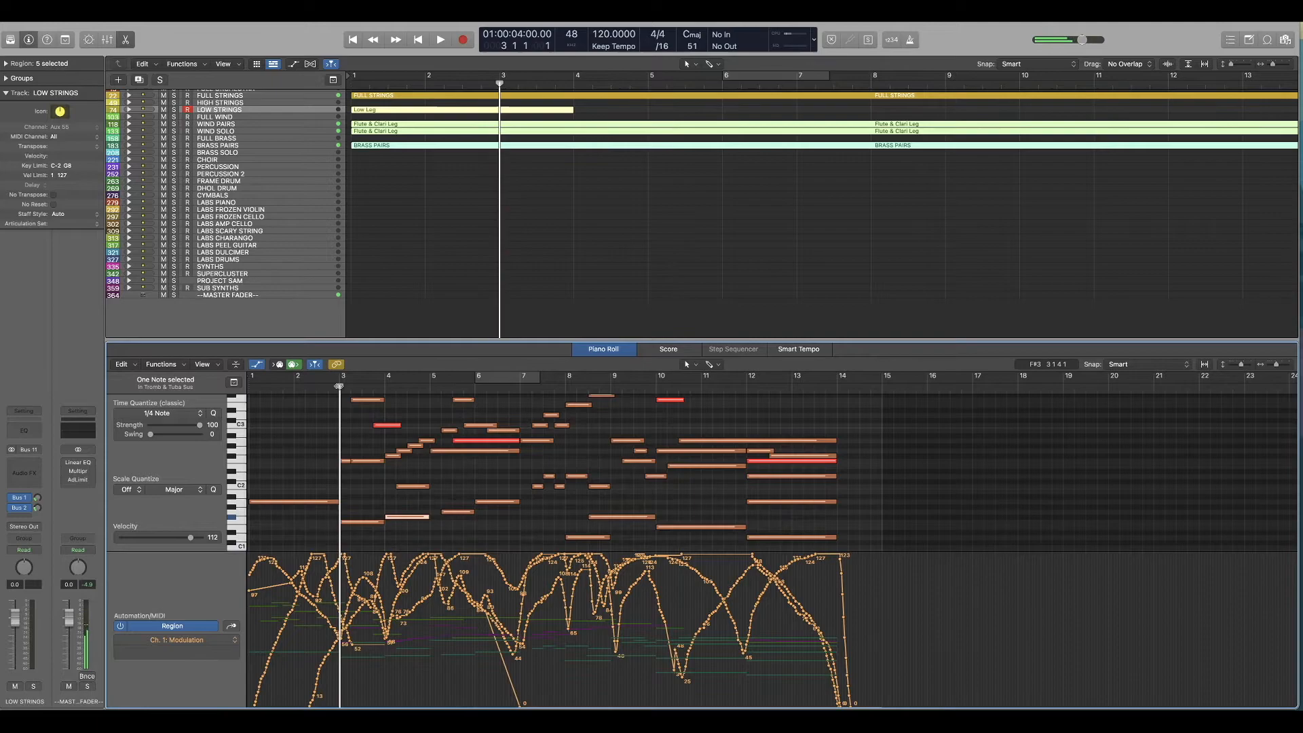
{"action": "scroll", "coordinate": [392, 505], "scroll_direction": "up", "scroll_amount": 2}
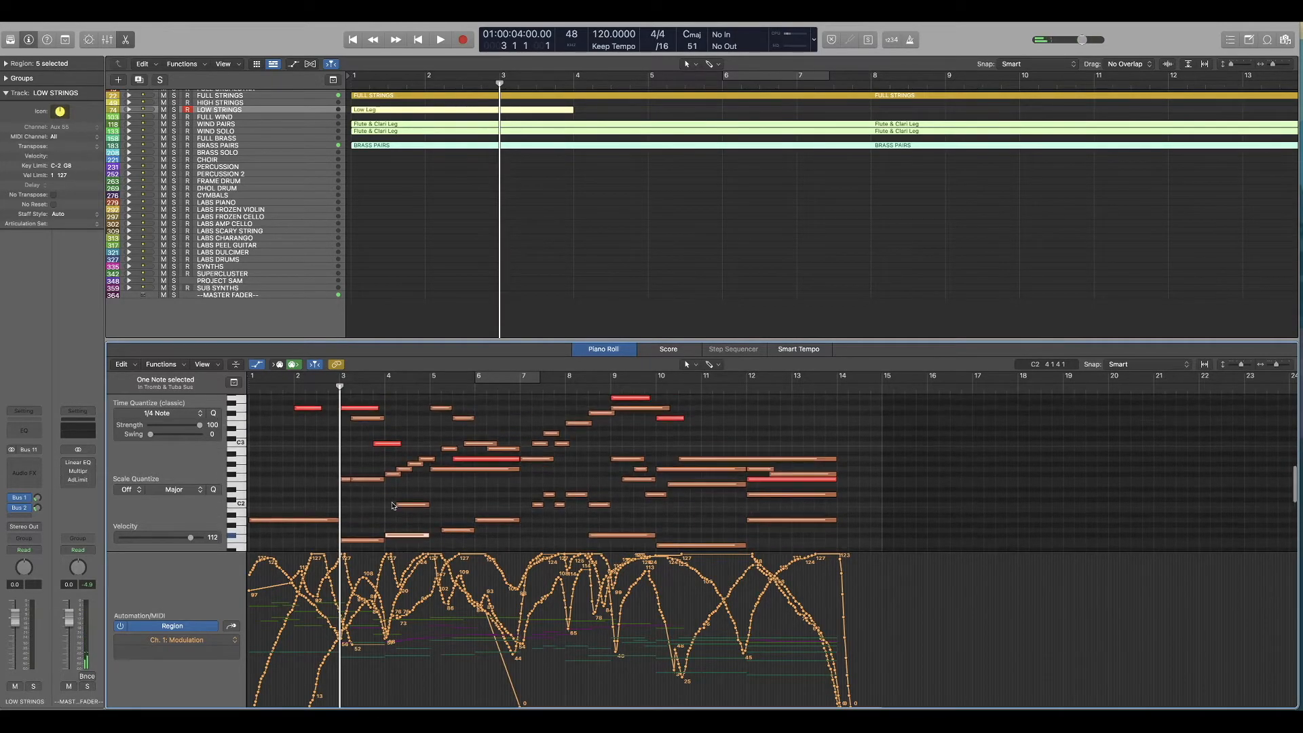
{"action": "scroll", "coordinate": [393, 506], "scroll_direction": "up", "scroll_amount": 2}
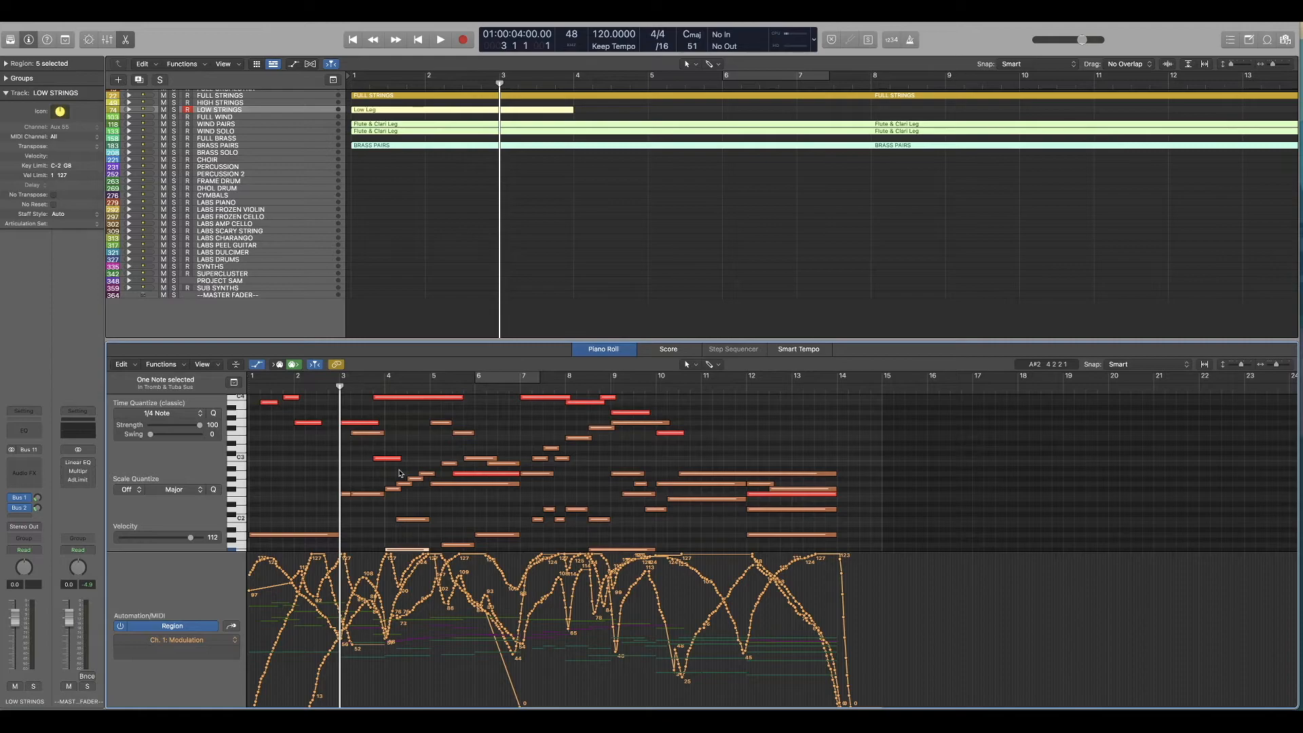
Step: Play the combined string, wind and brass parts from bar 3, and again from the beginning up to bar 12
{"action": "key", "text": "space"}
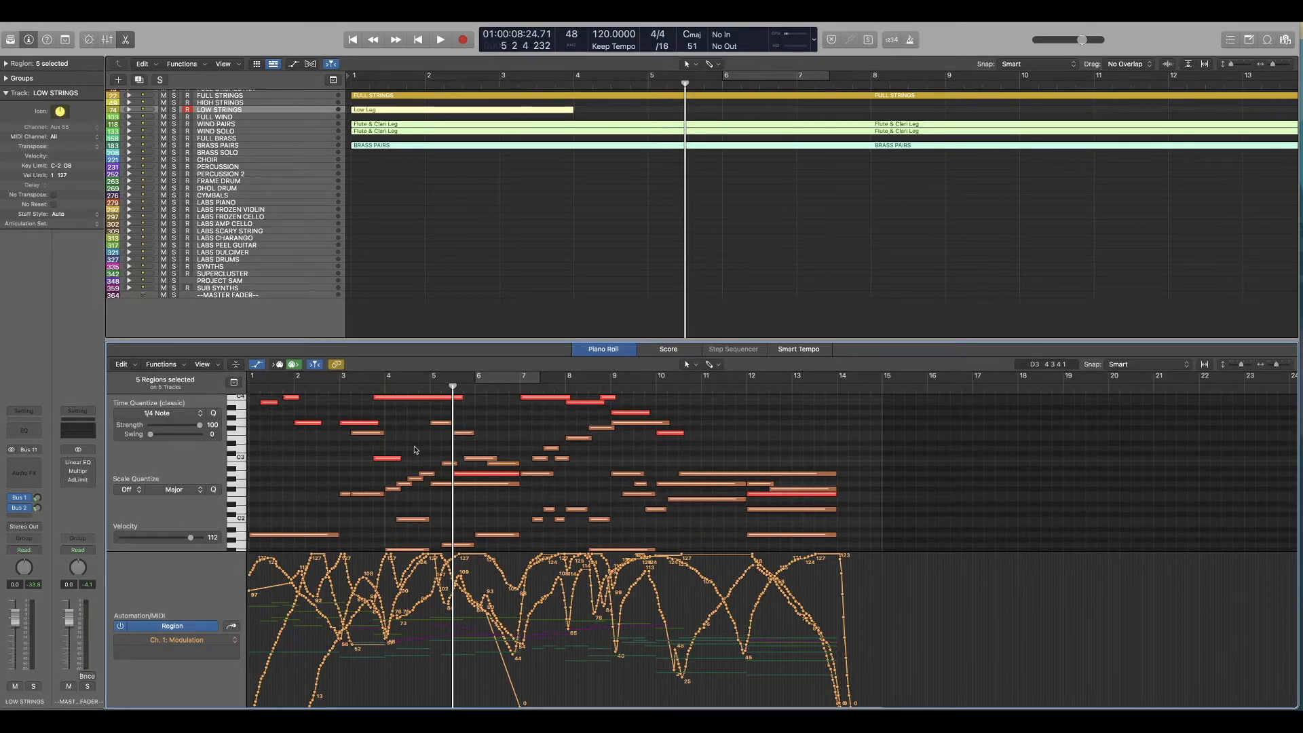
{"action": "key", "text": "Return"}
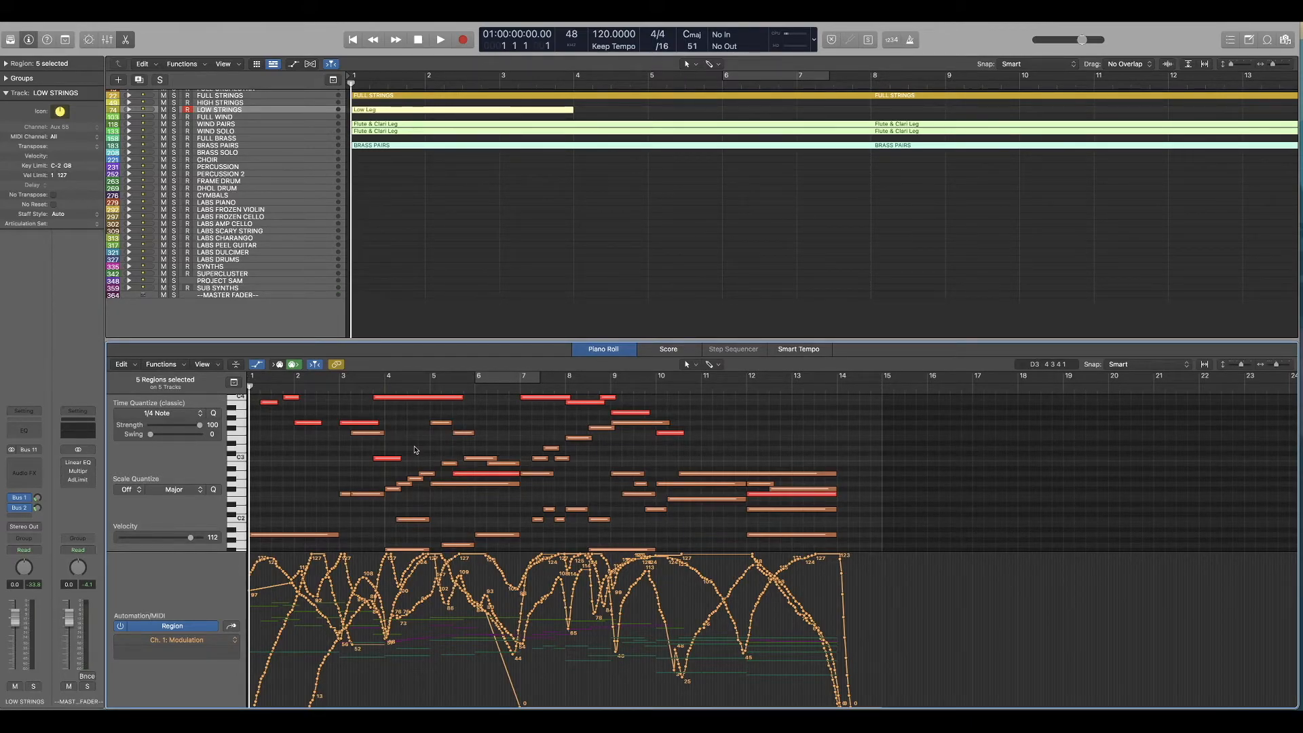
{"action": "key", "text": "space"}
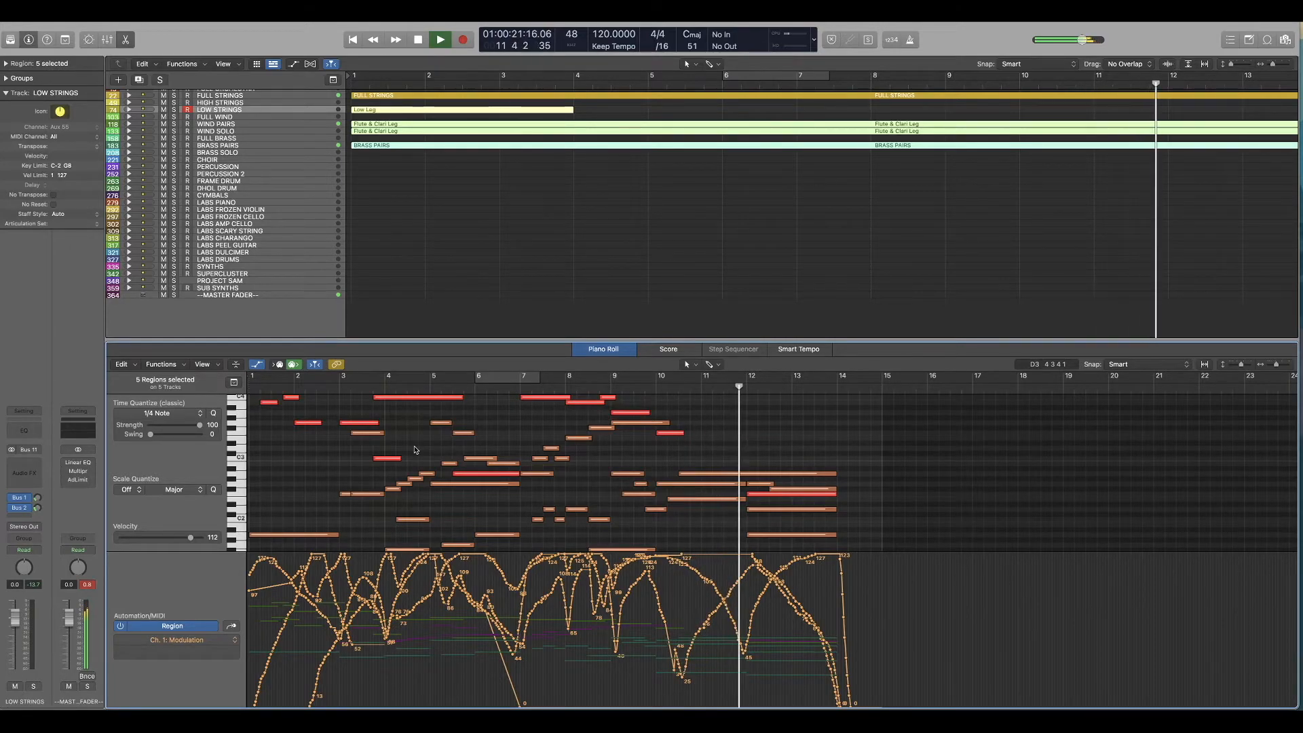
{"action": "key", "text": "space"}
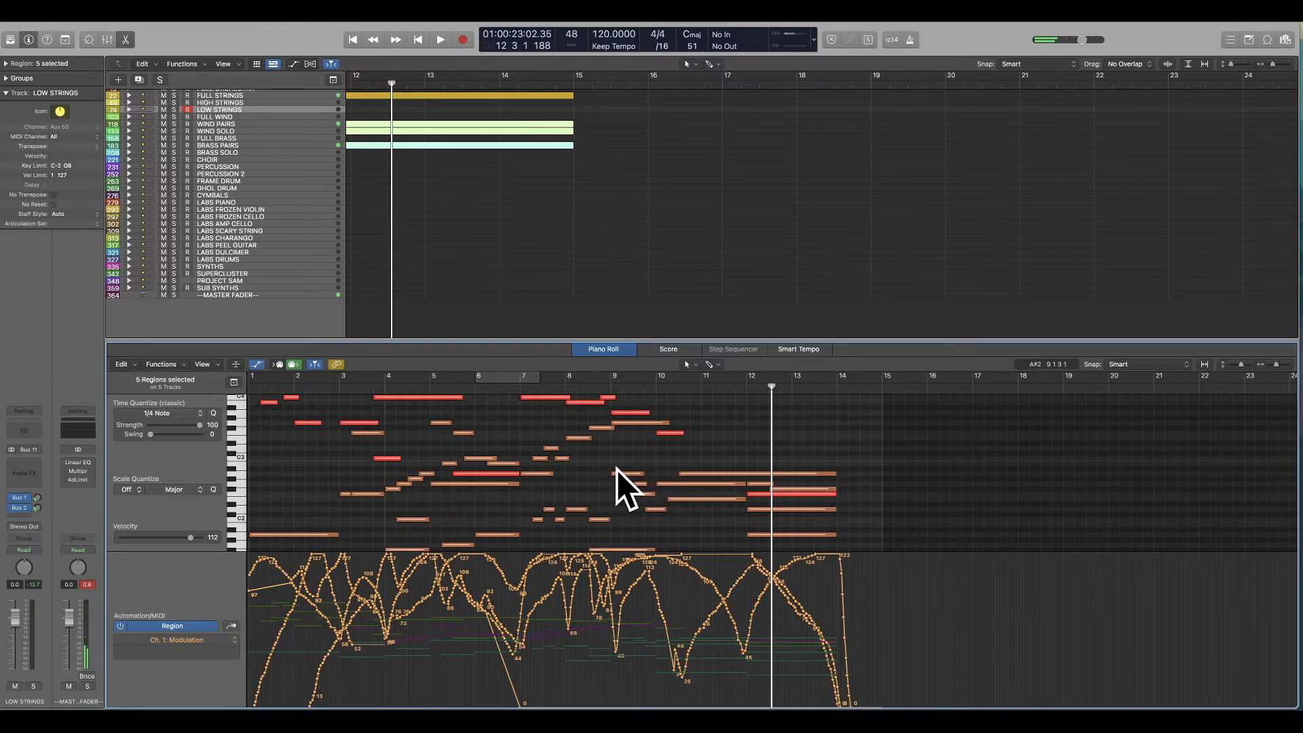
Step: Replay the combined parts from around bar 6 into bar 7 and return the playhead to the beginning
{"action": "scroll", "coordinate": [627, 465], "scroll_direction": "left", "scroll_amount": 1}
{"action": "scroll", "coordinate": [543, 454], "scroll_direction": "right", "scroll_amount": 1}
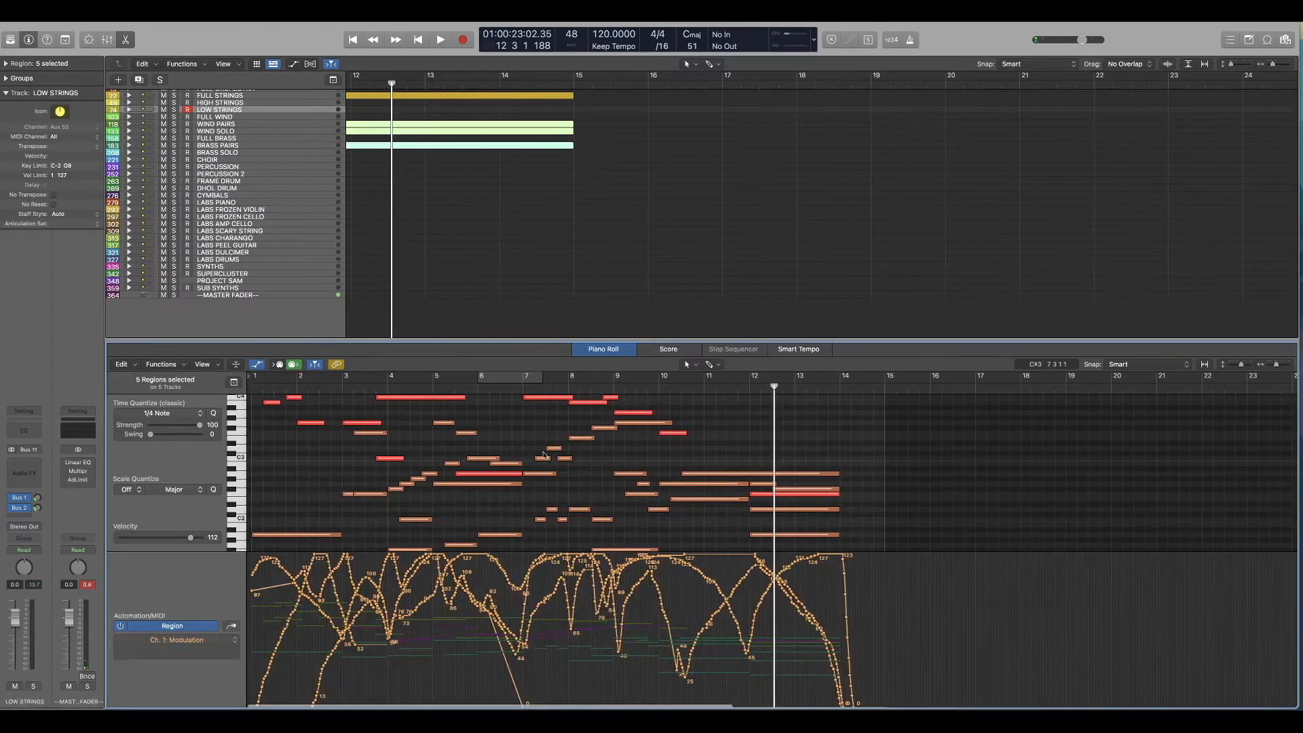
{"action": "left_click", "coordinate": [475, 389]}
{"action": "key", "text": "space"}
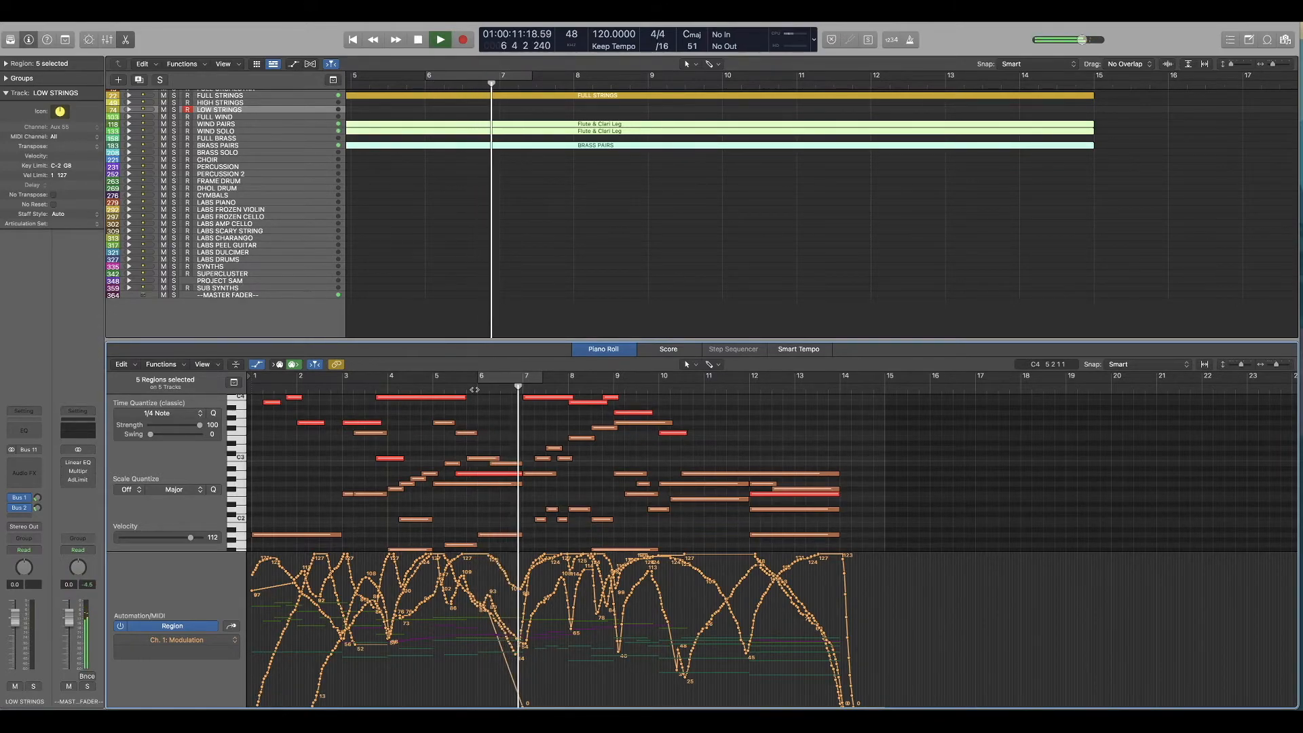
{"action": "key", "text": "space"}
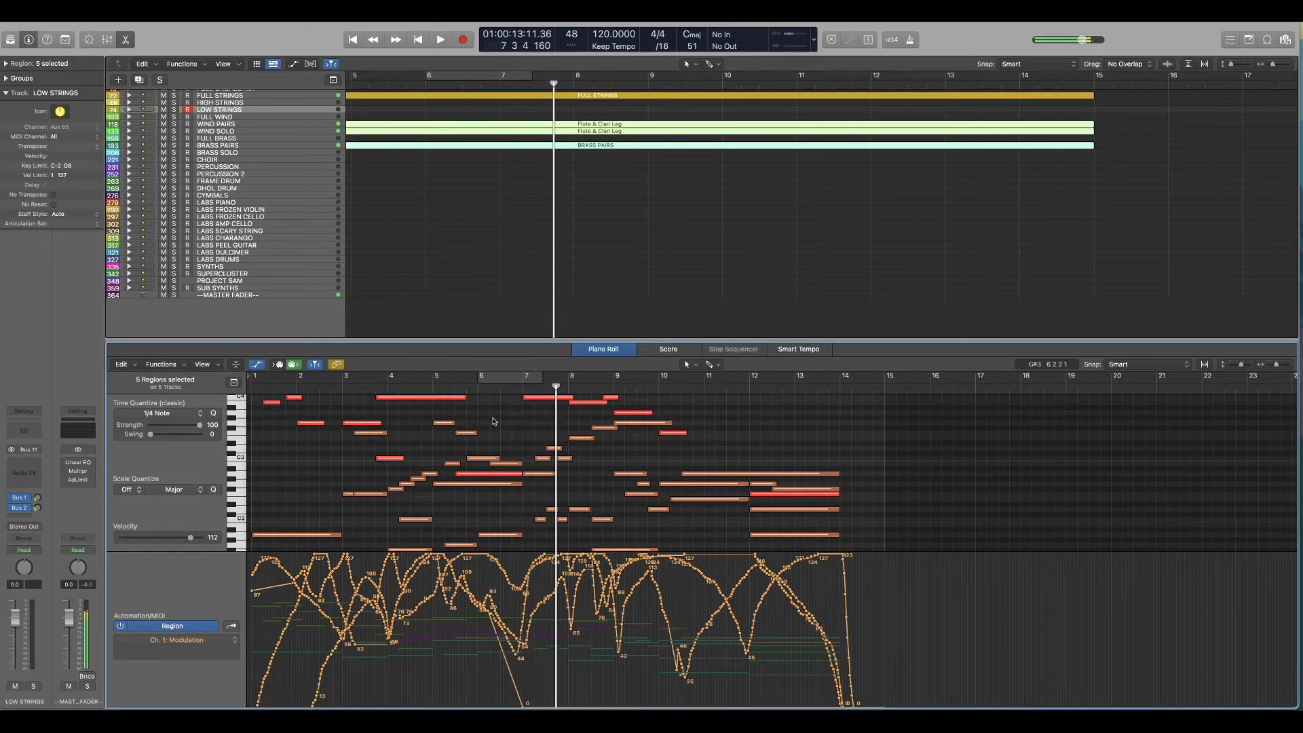
{"action": "key", "text": "Return"}
Step: Expand the BRASS PAIRS stack, select the Low Hymn Sus track and try out a low brass line using Musical Typing
{"action": "left_click", "coordinate": [460, 255]}
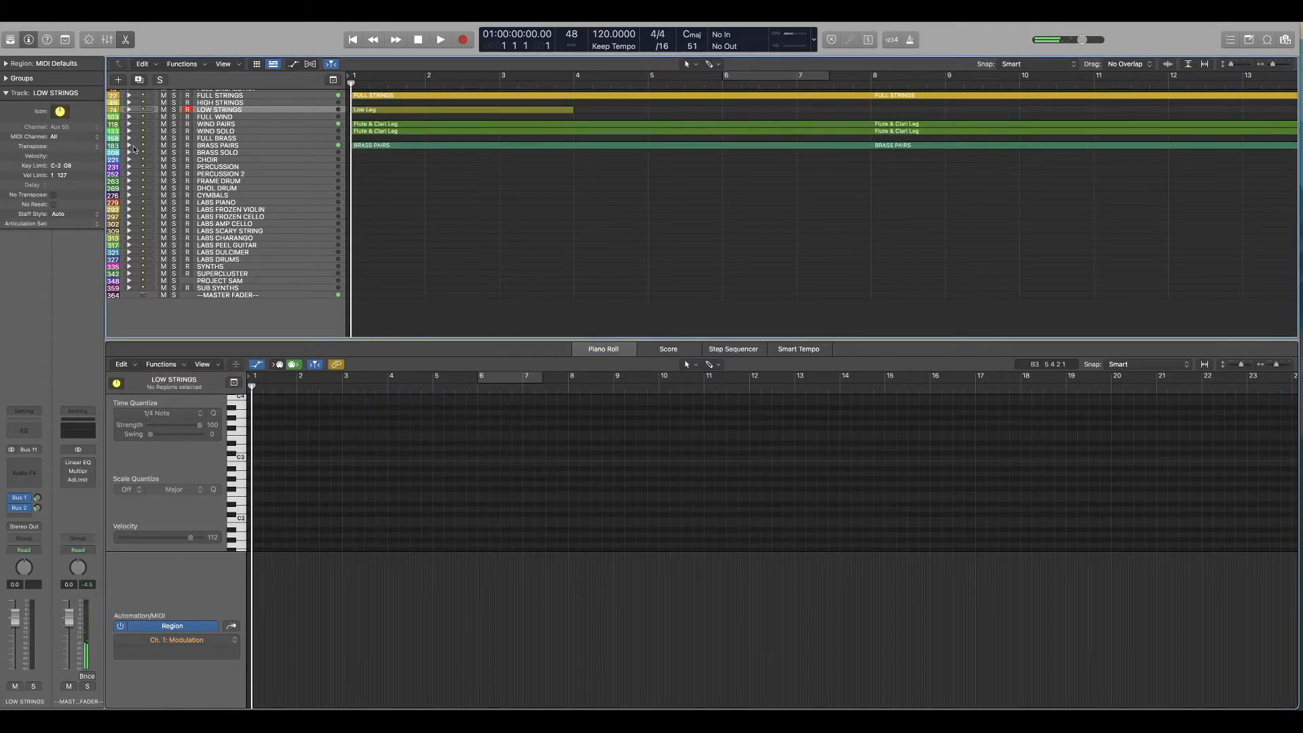
{"action": "left_click", "coordinate": [129, 147]}
{"action": "left_click", "coordinate": [236, 225]}
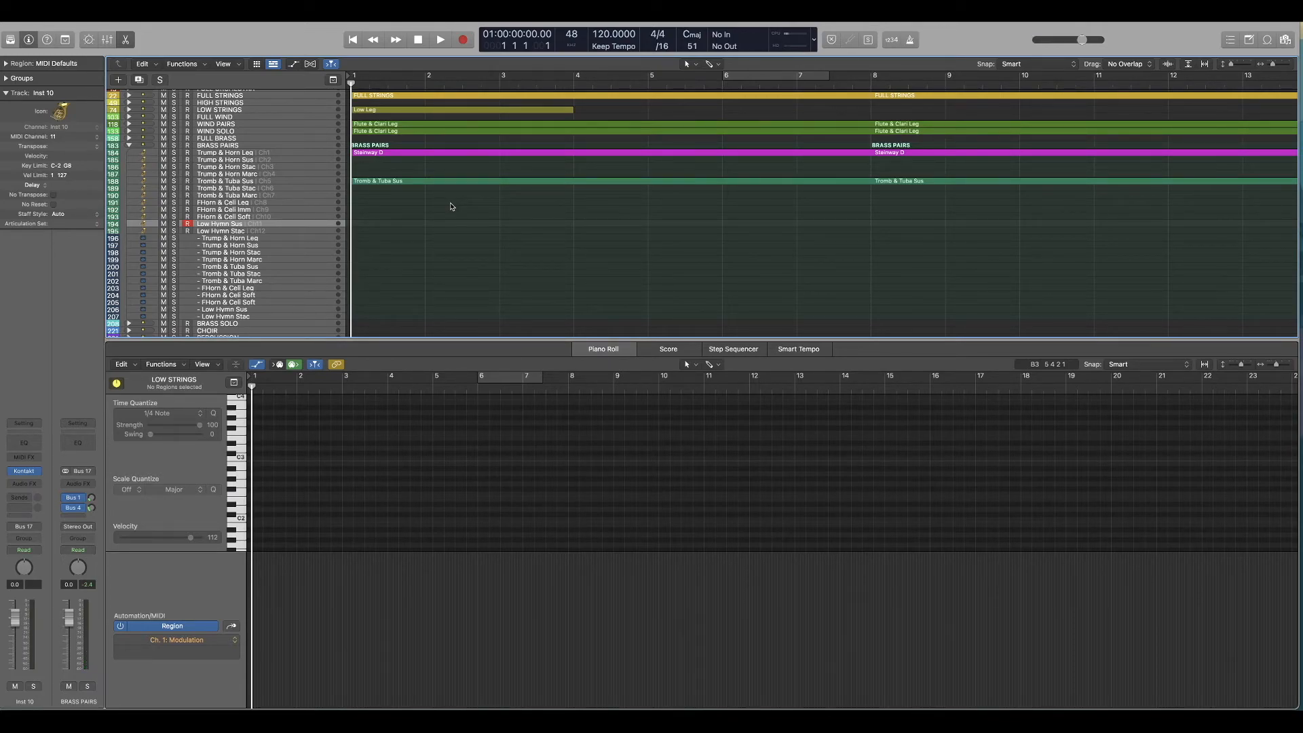
{"action": "key", "text": "super+k"}
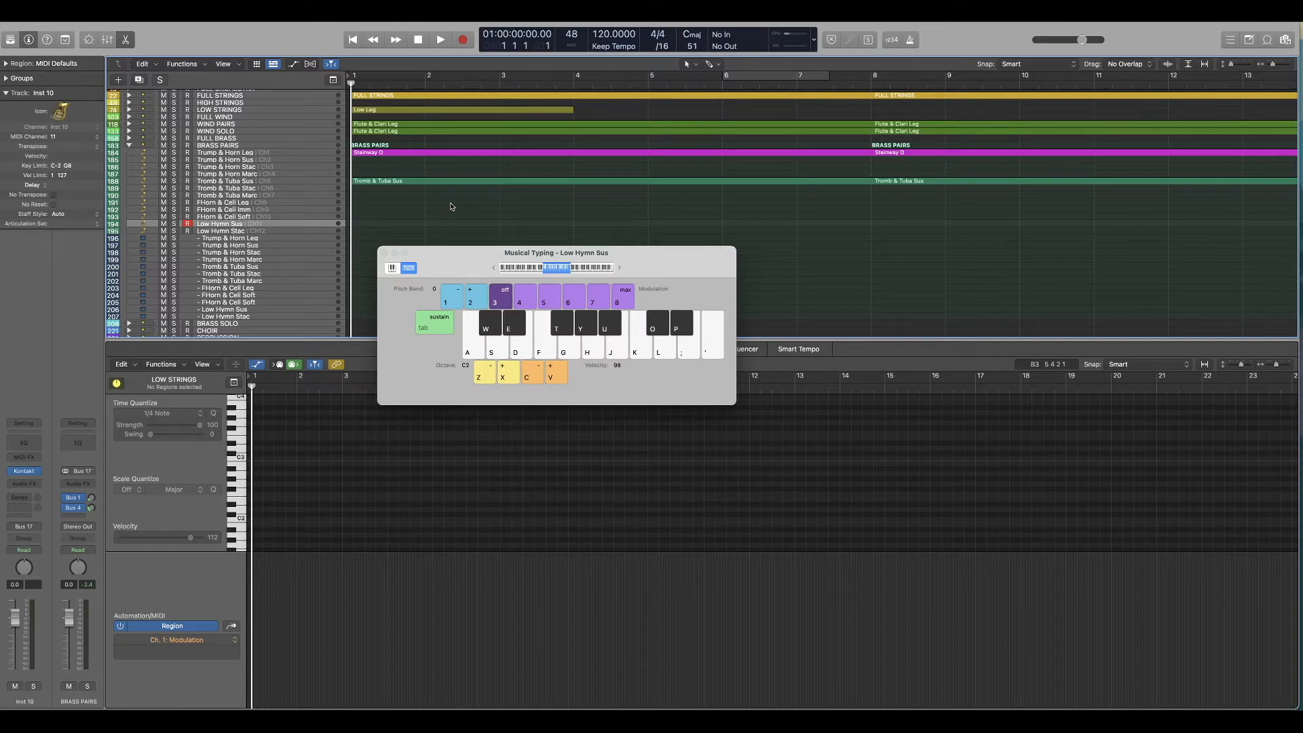
{"action": "key", "text": "s"}
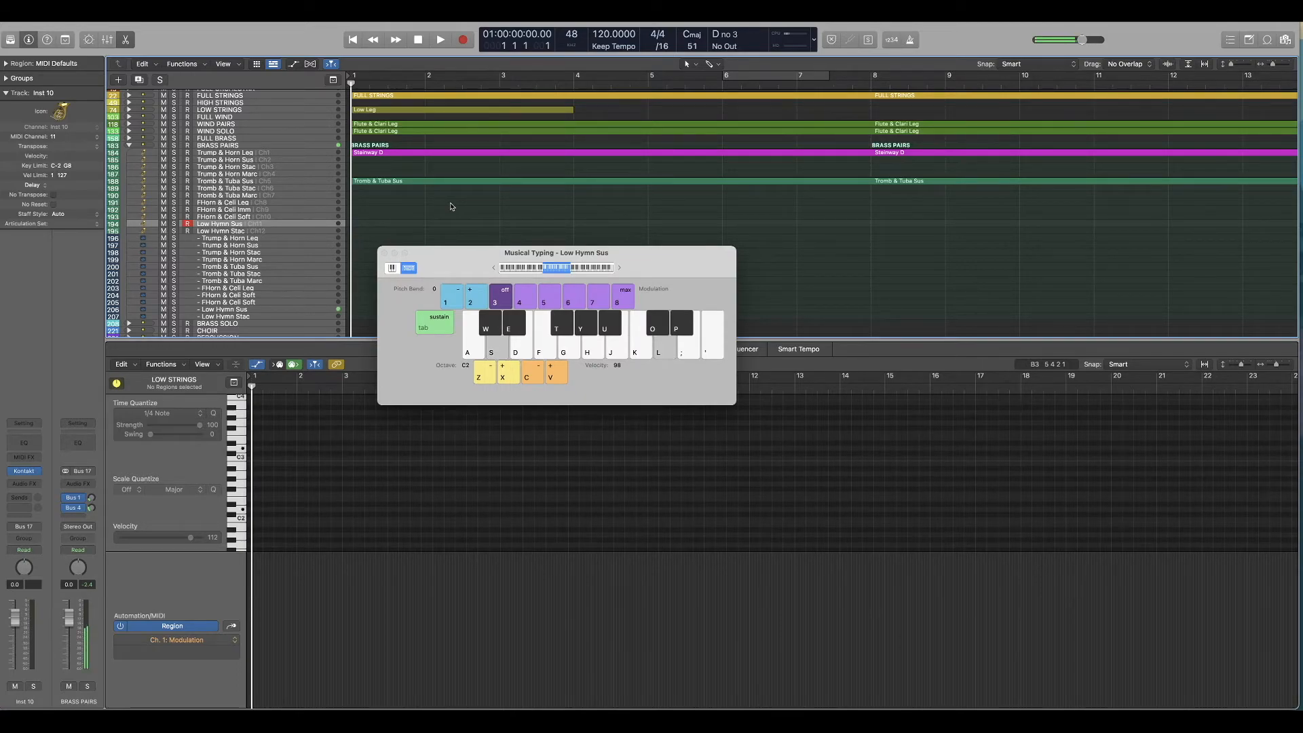
{"action": "key", "text": "o"}
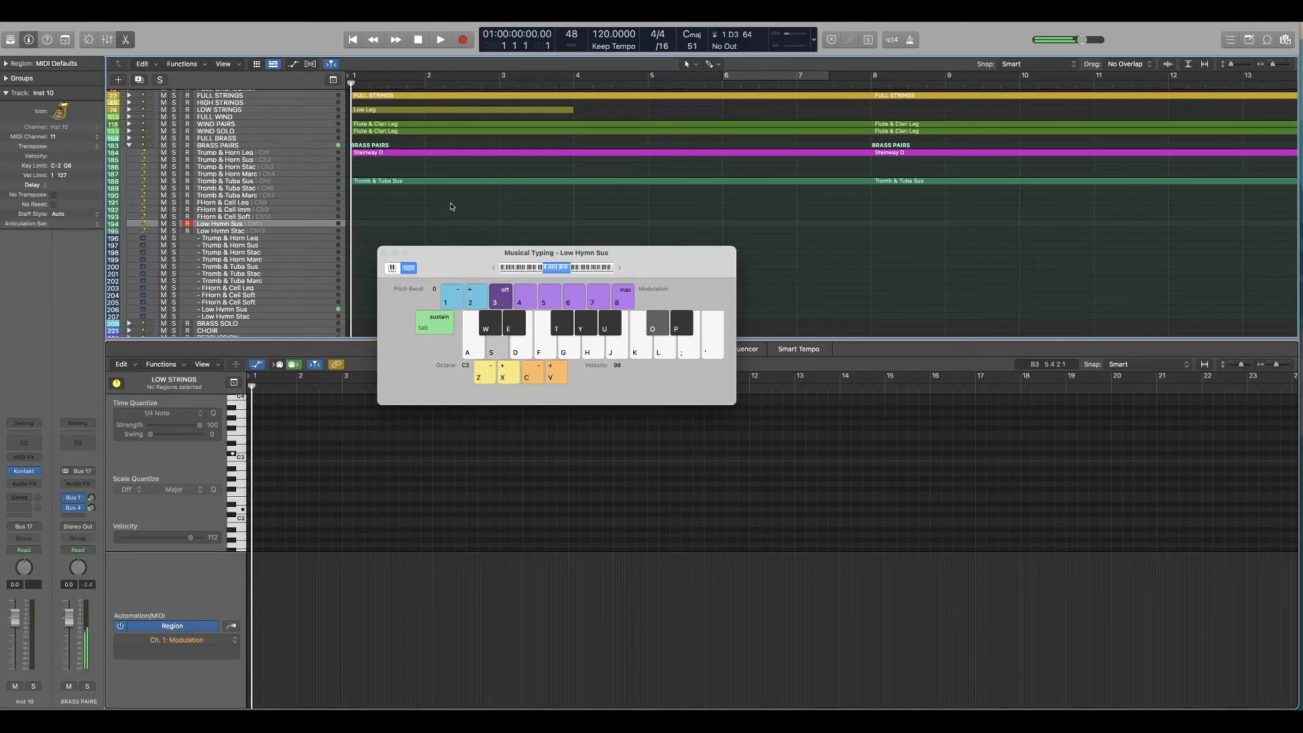
{"action": "key", "text": "k"}
{"action": "key", "text": "j"}
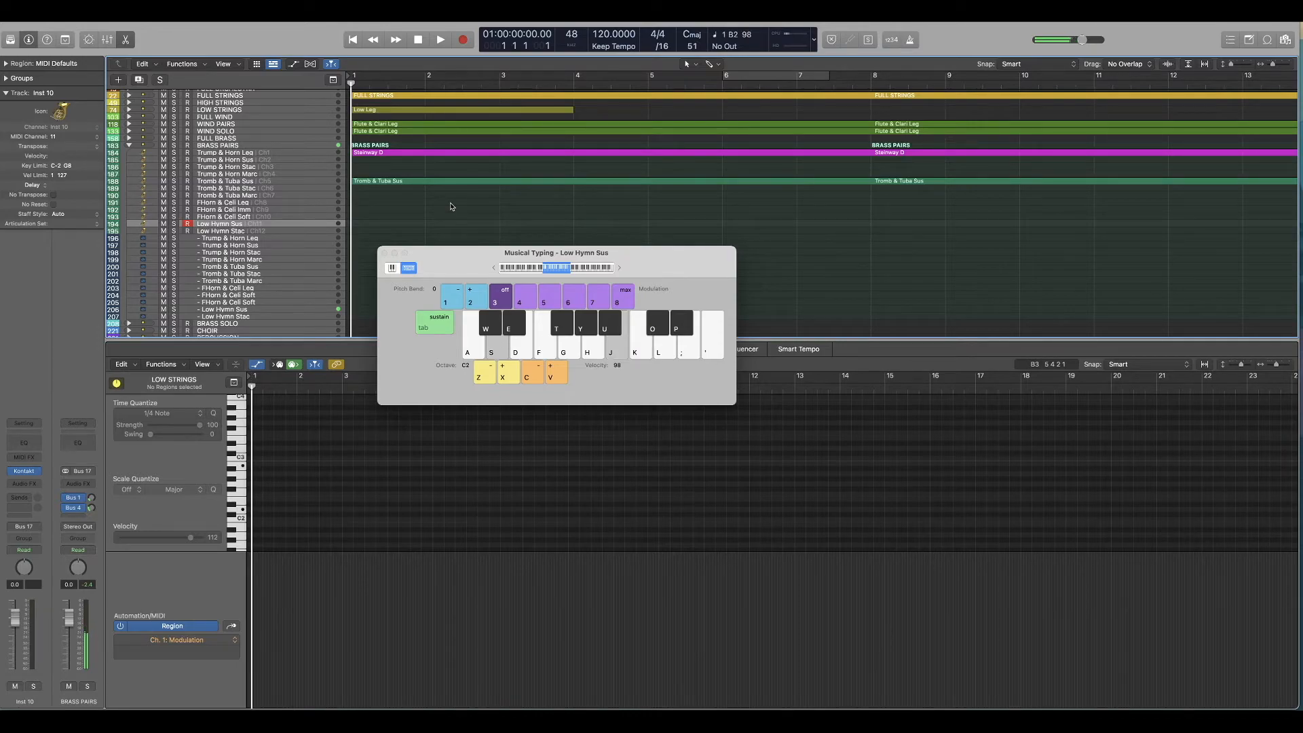
{"action": "key", "text": "u"}
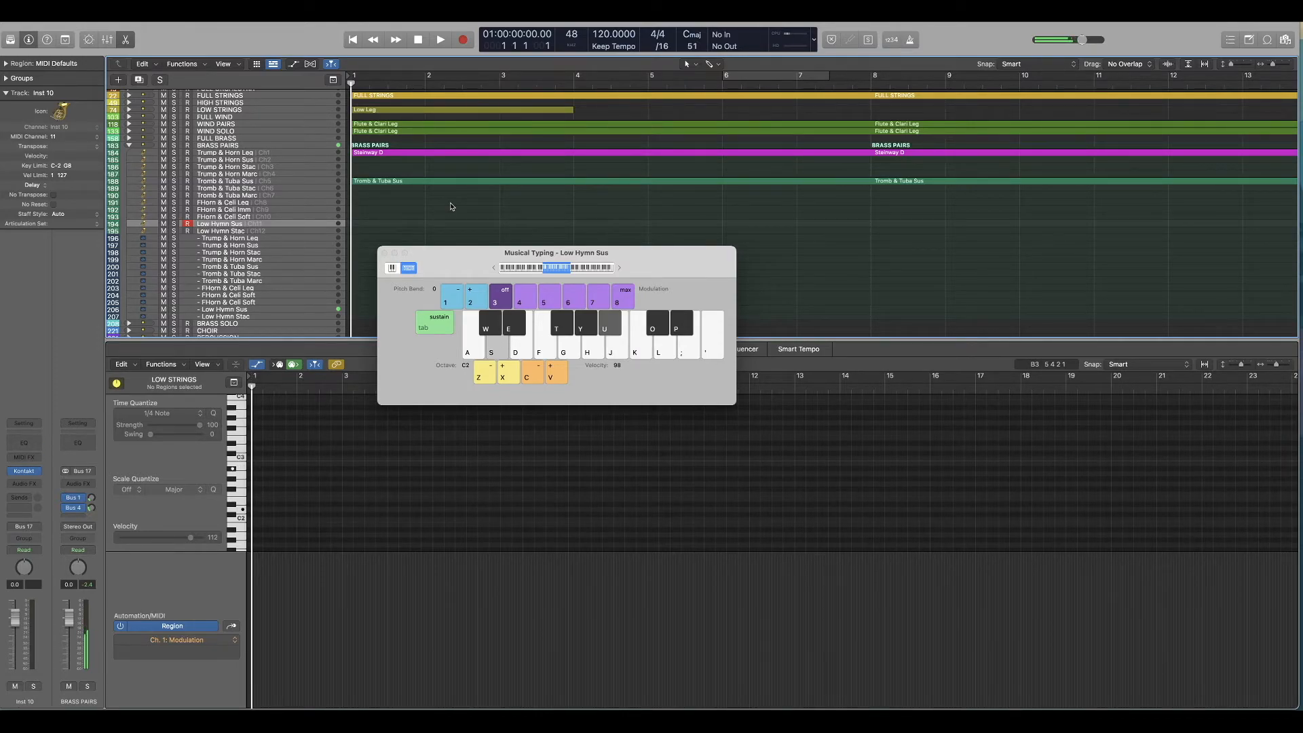
{"action": "key", "text": "h"}
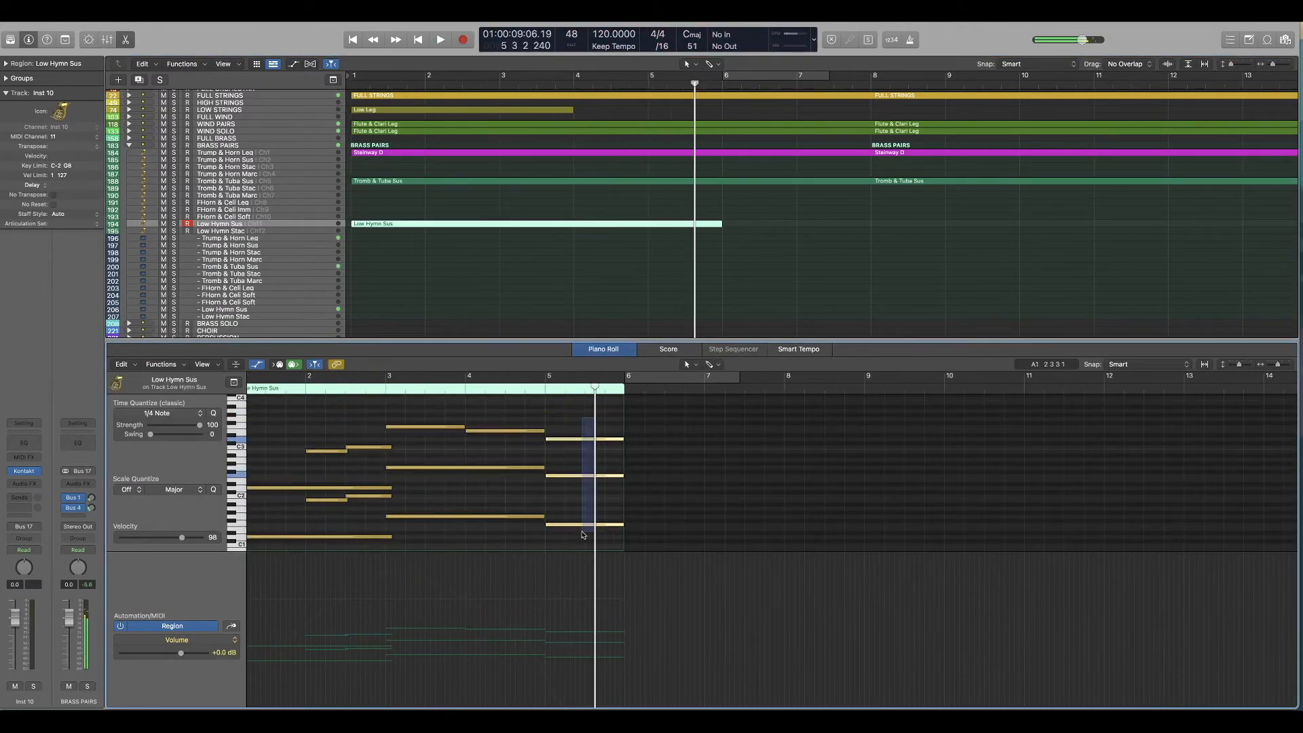
Step: Extend the last Low Hymn Sus chord to bar 7 and add the part's modulation curve, playing it from the beginning
{"action": "key", "text": "Return"}
{"action": "left_click", "coordinate": [782, 481]}
{"action": "key", "text": "space"}
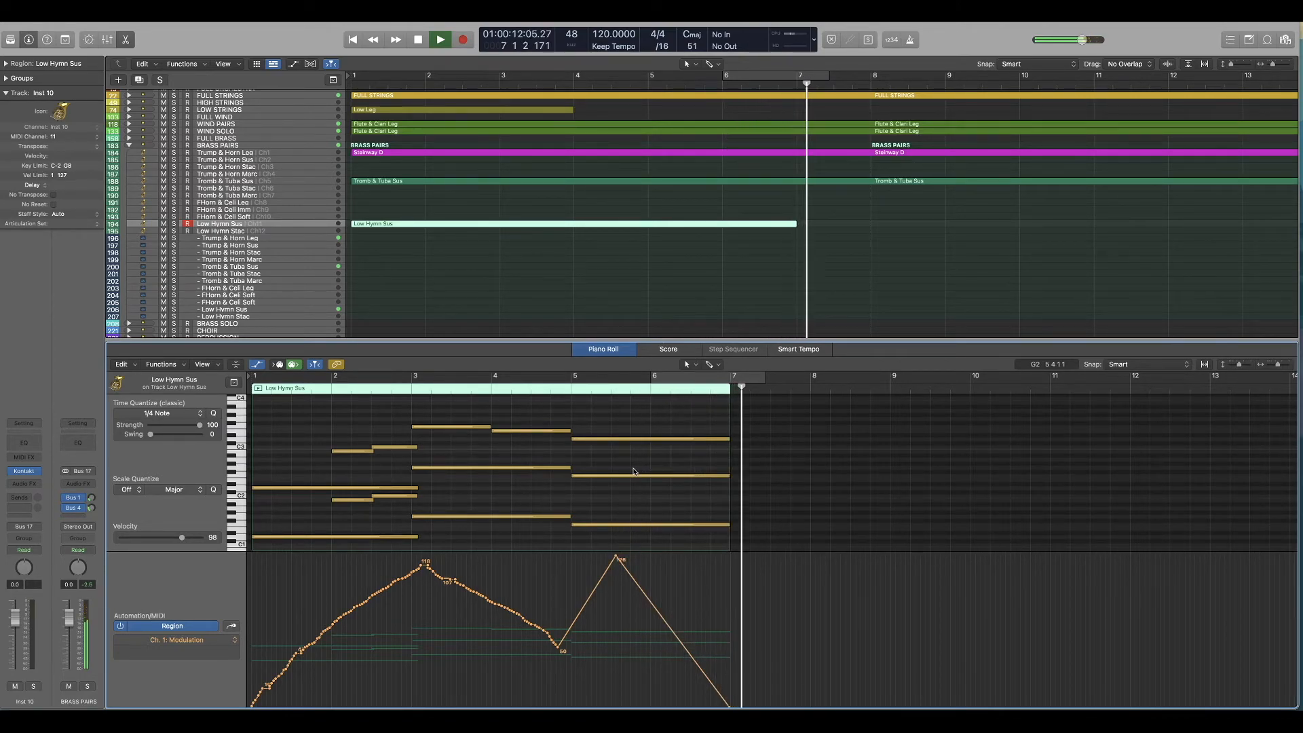
{"action": "key", "text": "space"}
{"action": "scroll", "coordinate": [697, 545], "scroll_direction": "down", "scroll_amount": 2}
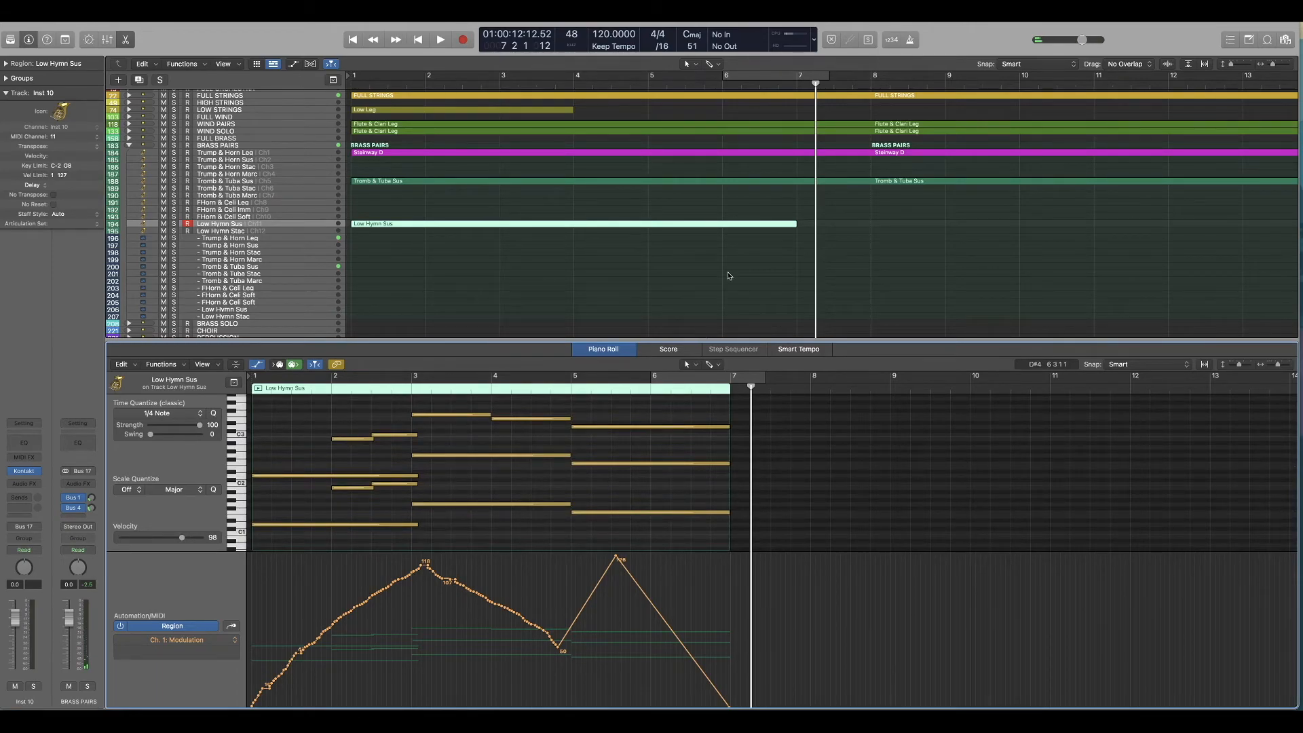
Step: Collapse BRASS PAIRS, open LOW STRINGS and record a two-note Low Leg part from bar 5 to bar 8 with modulation
{"action": "left_click", "coordinate": [723, 80]}
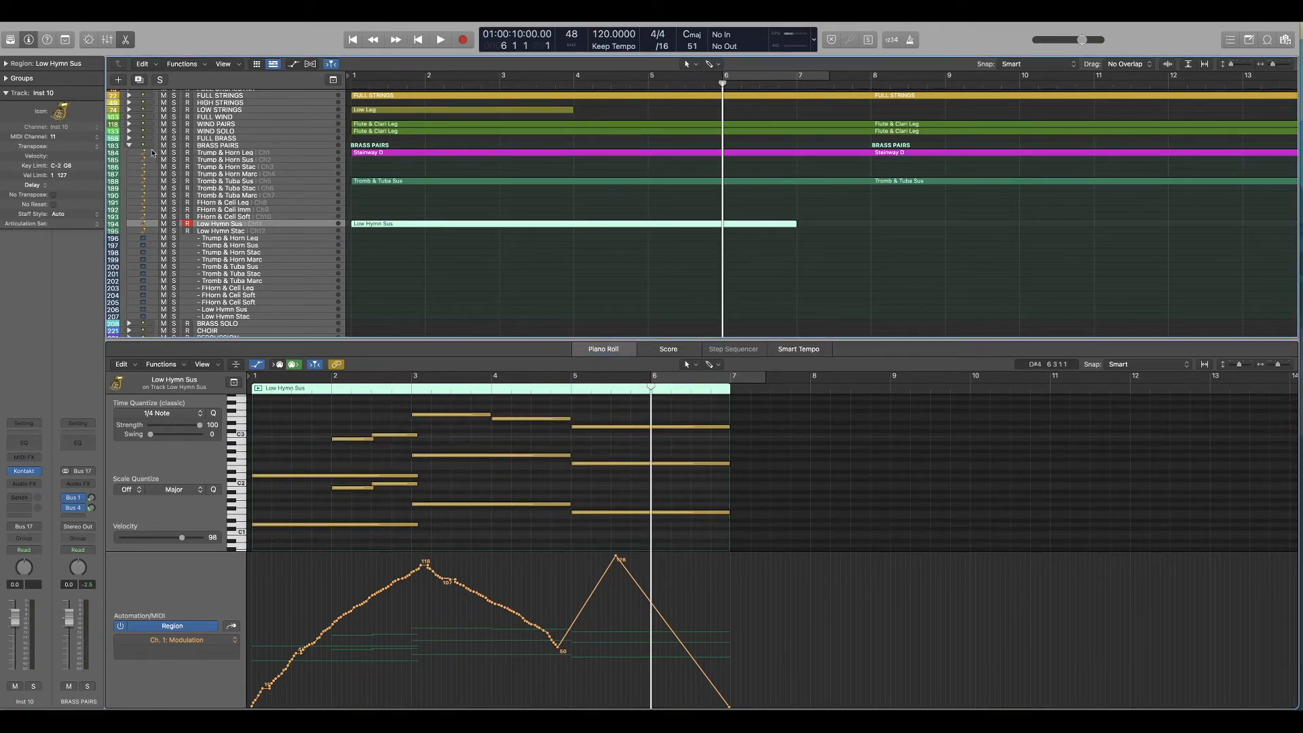
{"action": "left_click", "coordinate": [129, 145]}
{"action": "left_click", "coordinate": [130, 110]}
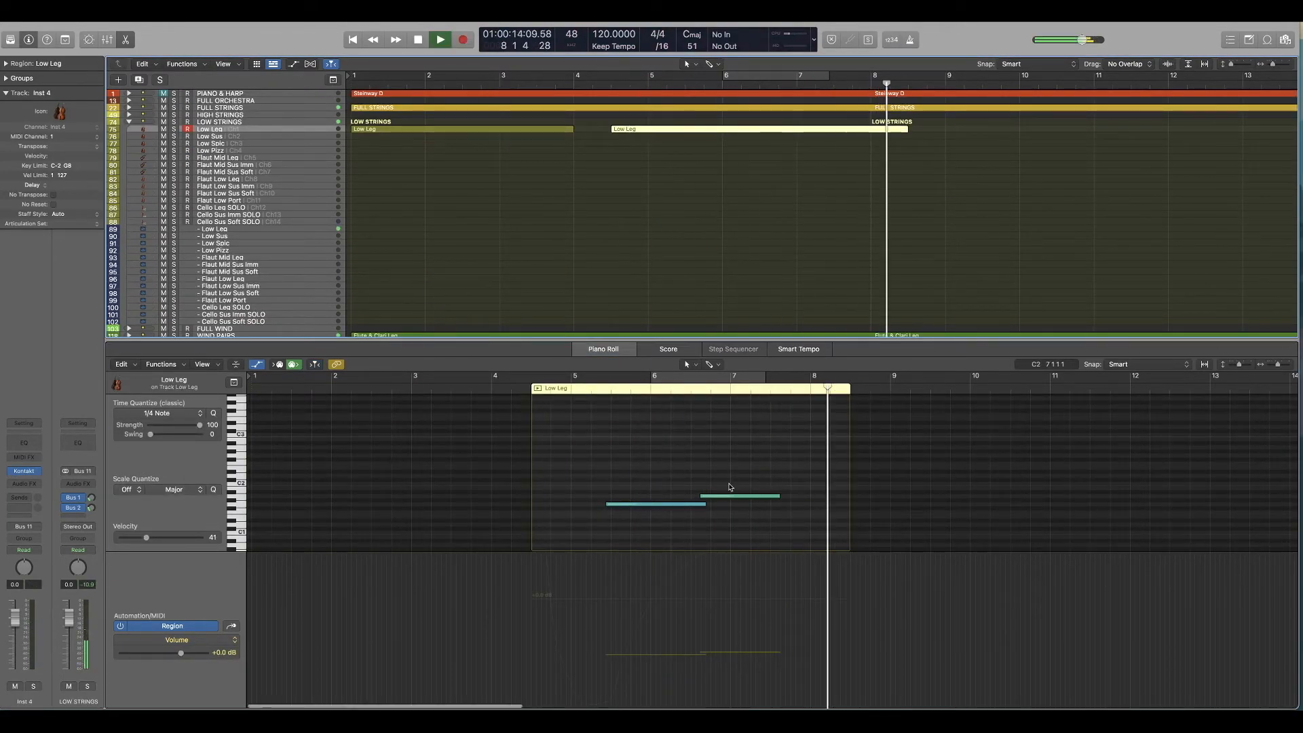
{"action": "left_click", "coordinate": [231, 640]}
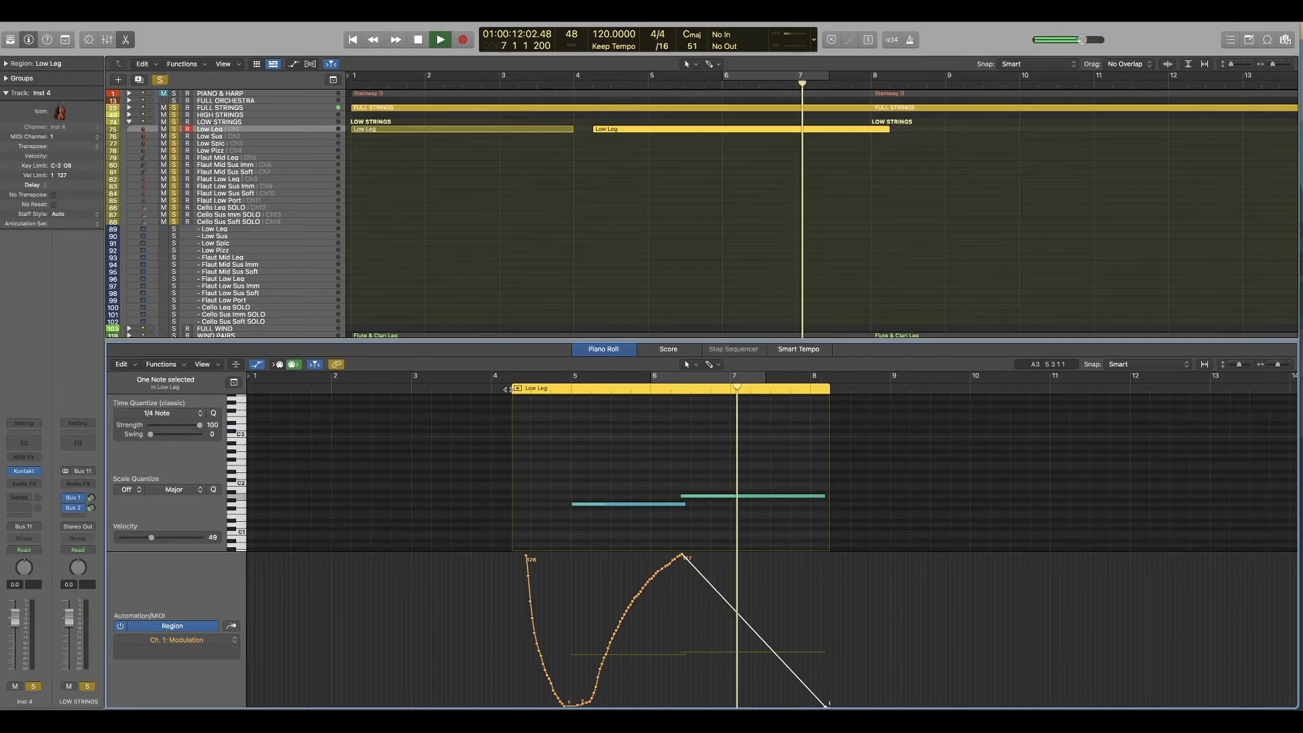
Step: Stop playback, turn off the solo on the low strings tracks and move the playhead to the start of the second Low Leg region
{"action": "key", "text": "space"}
{"action": "left_click", "coordinate": [175, 159]}
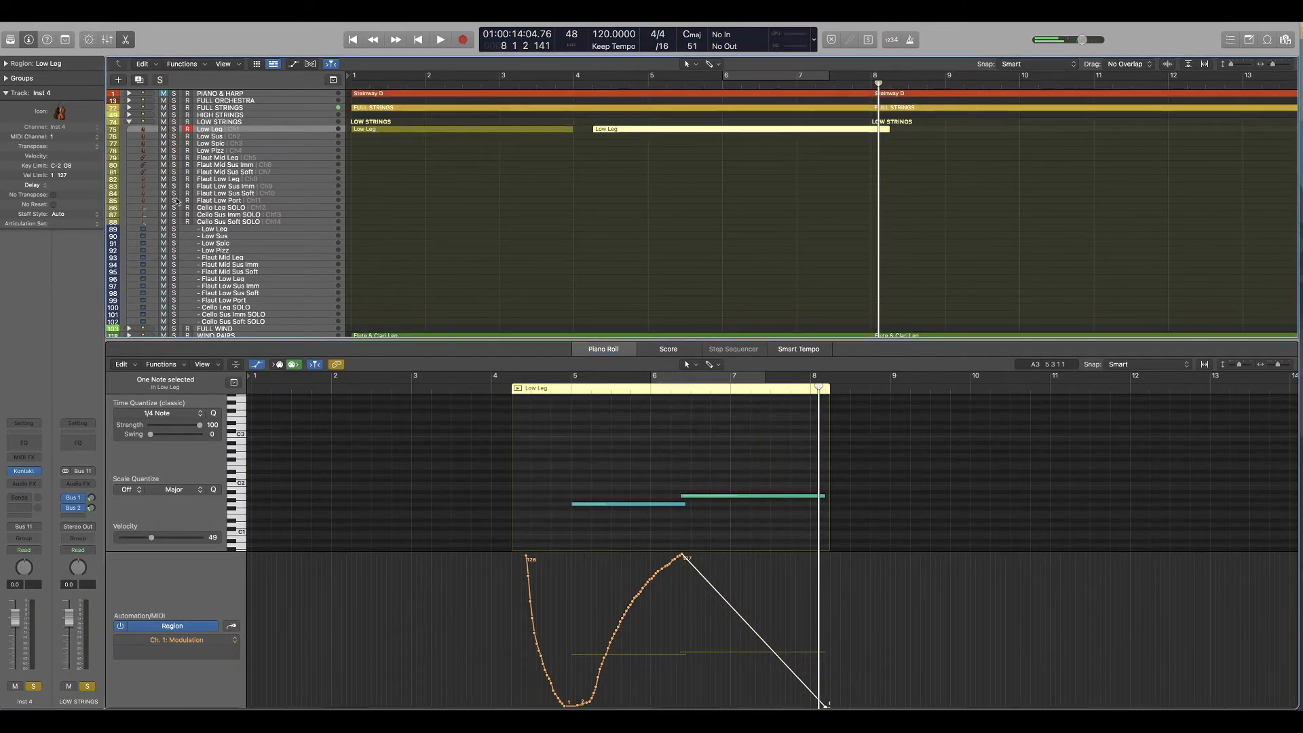
{"action": "left_click", "coordinate": [592, 85]}
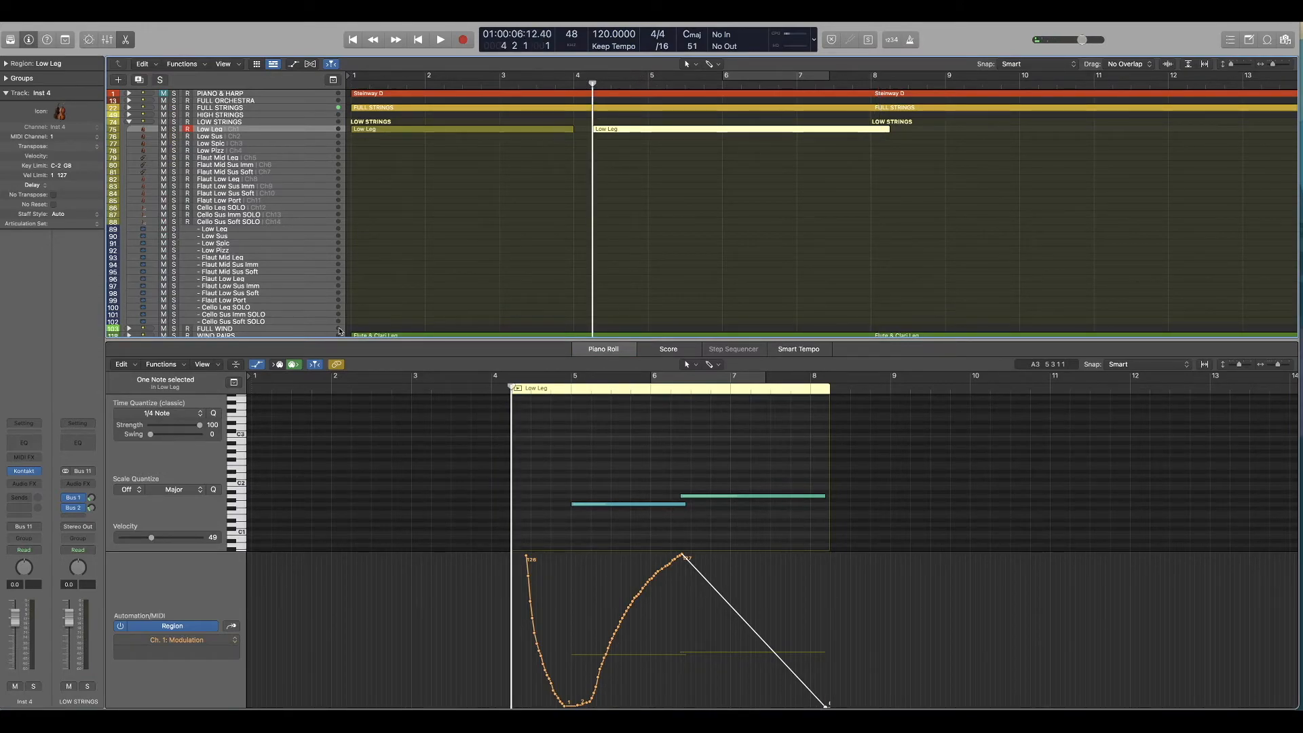
Step: Collapse LOW STRINGS and play from bar 8 while showing the piano, full strings, wind and brass regions' notes together
{"action": "left_click", "coordinate": [873, 83]}
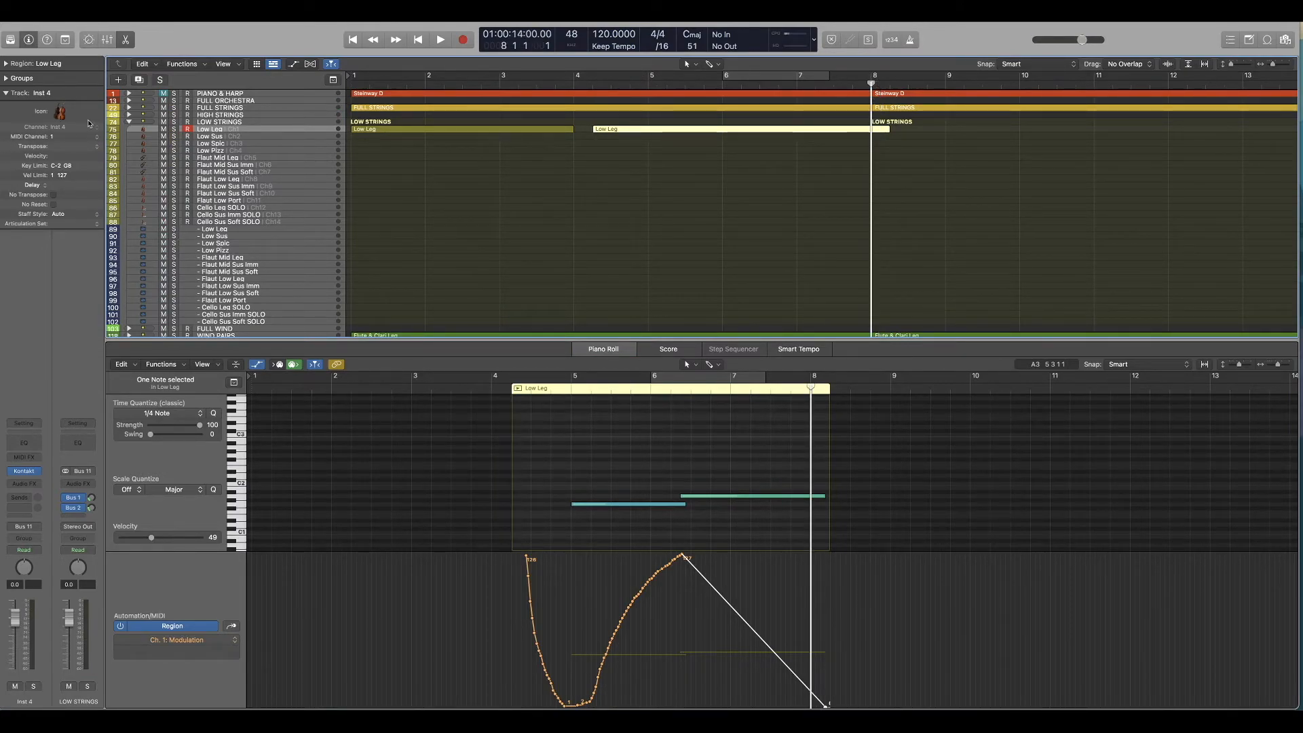
{"action": "left_click", "coordinate": [129, 123]}
{"action": "key", "text": "space"}
{"action": "left_click_drag", "start_coordinate": [1091, 207], "coordinate": [930, 92]}
{"action": "scroll", "coordinate": [790, 401], "scroll_direction": "right", "scroll_amount": 1}
{"action": "scroll", "coordinate": [788, 412], "scroll_direction": "up", "scroll_amount": 3}
{"action": "scroll", "coordinate": [781, 407], "scroll_direction": "down", "scroll_amount": 5}
{"action": "scroll", "coordinate": [747, 401], "scroll_direction": "right", "scroll_amount": 1}
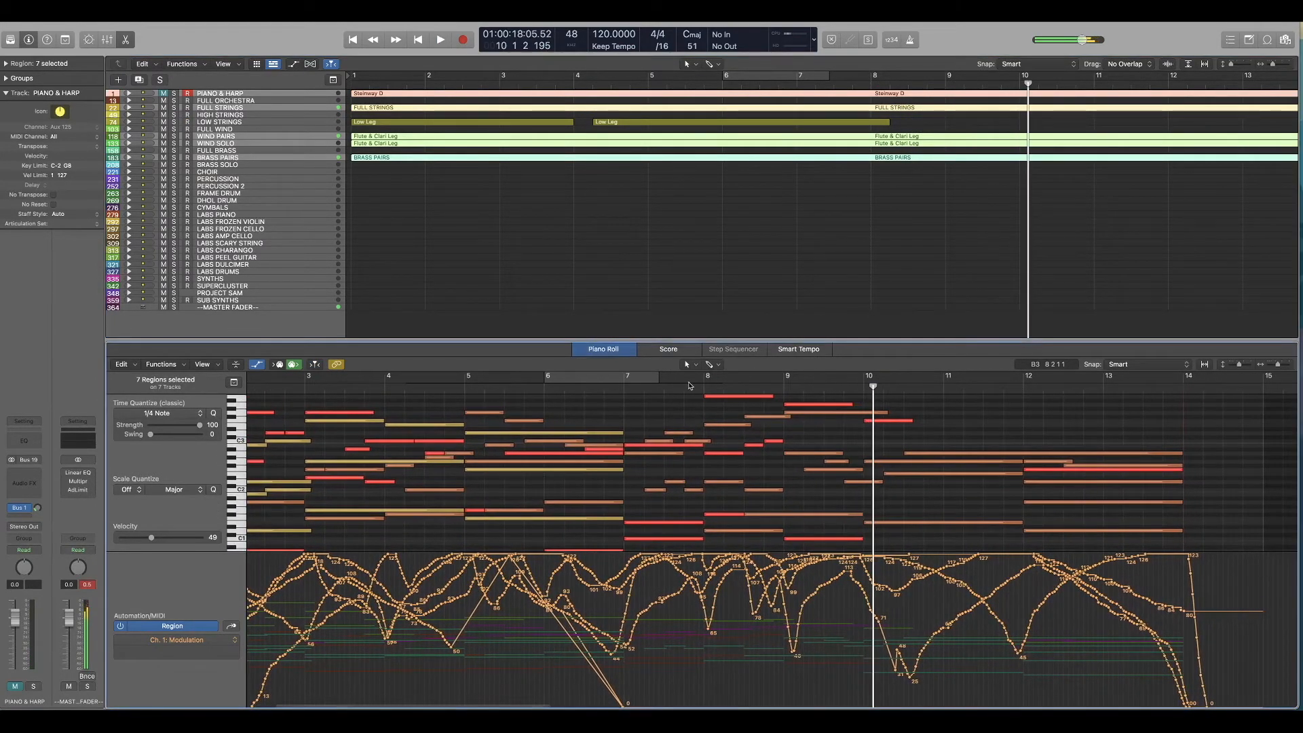
Step: Replay from around bar 8 and raise the long note just below the Flute & Clari Leg A3 at bar 9 by two semitones
{"action": "double_click", "coordinate": [688, 386]}
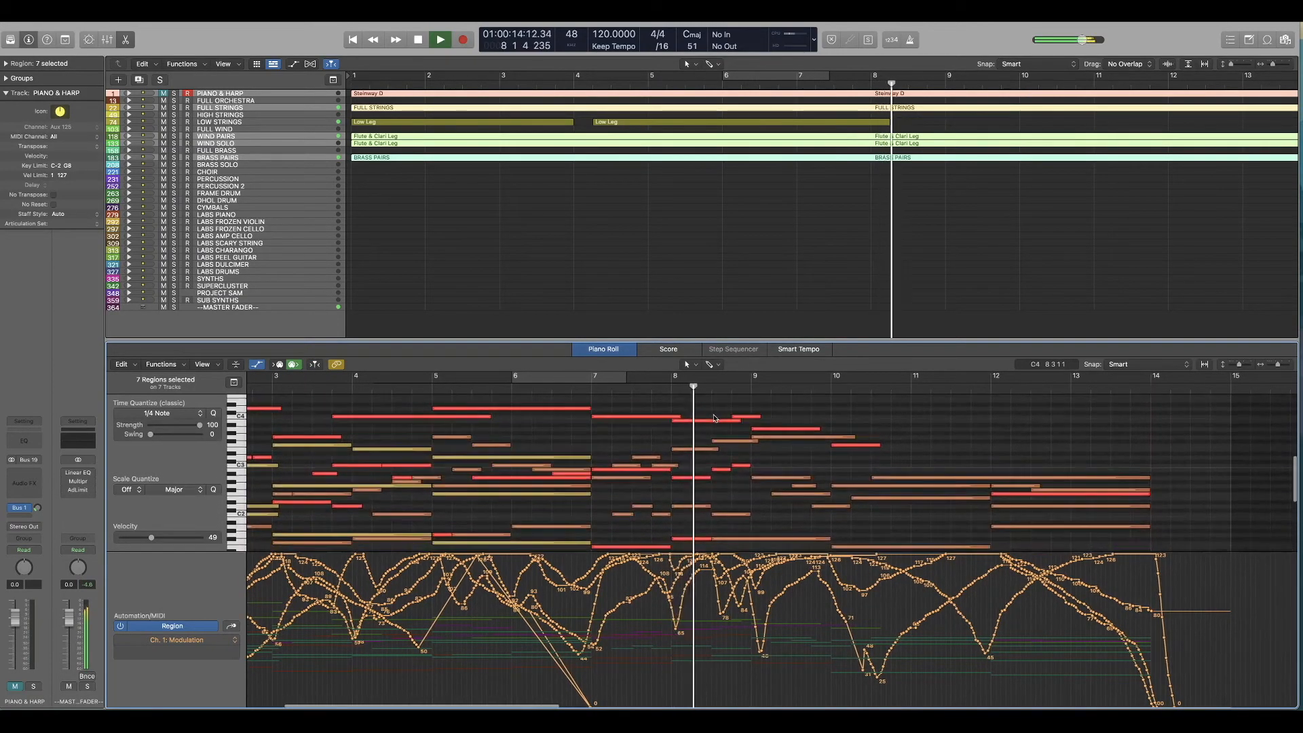
{"action": "scroll", "coordinate": [699, 421], "scroll_direction": "down", "scroll_amount": 2}
{"action": "key", "text": "space"}
{"action": "left_click", "coordinate": [704, 405]}
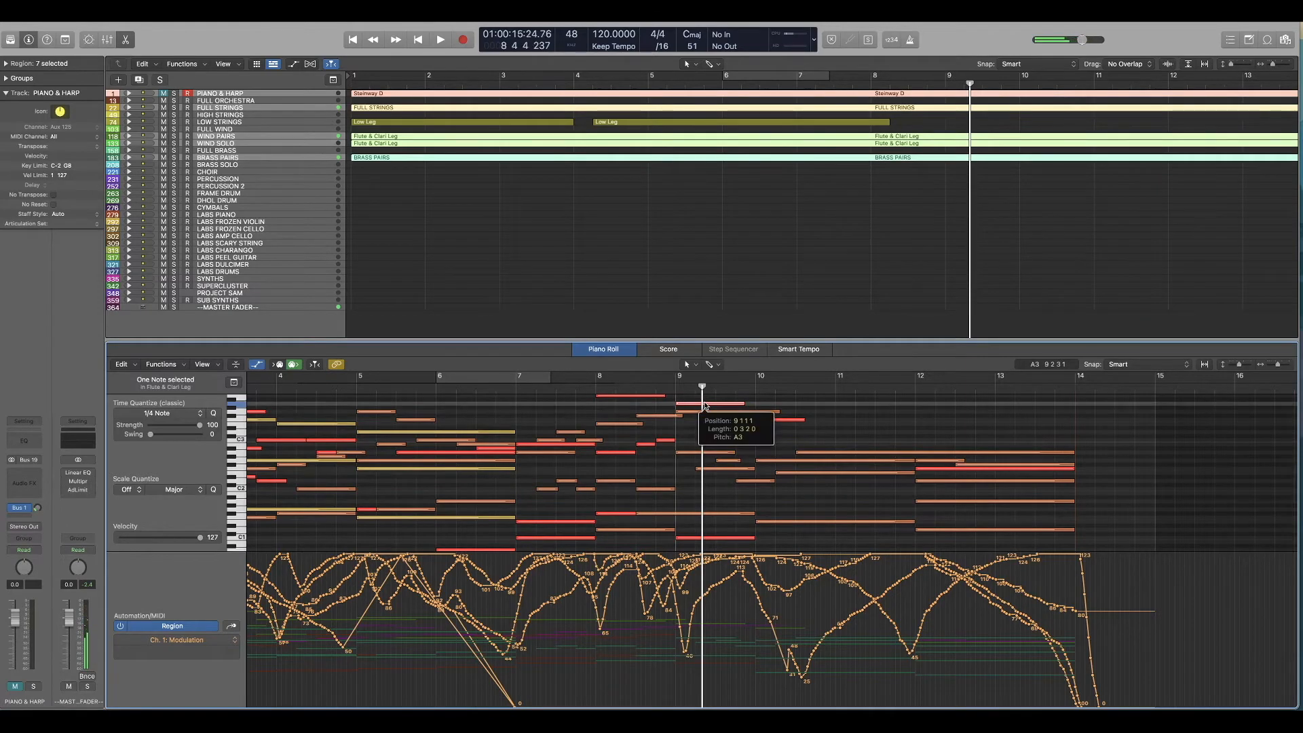
{"action": "scroll", "coordinate": [698, 410], "scroll_direction": "up", "scroll_amount": 2}
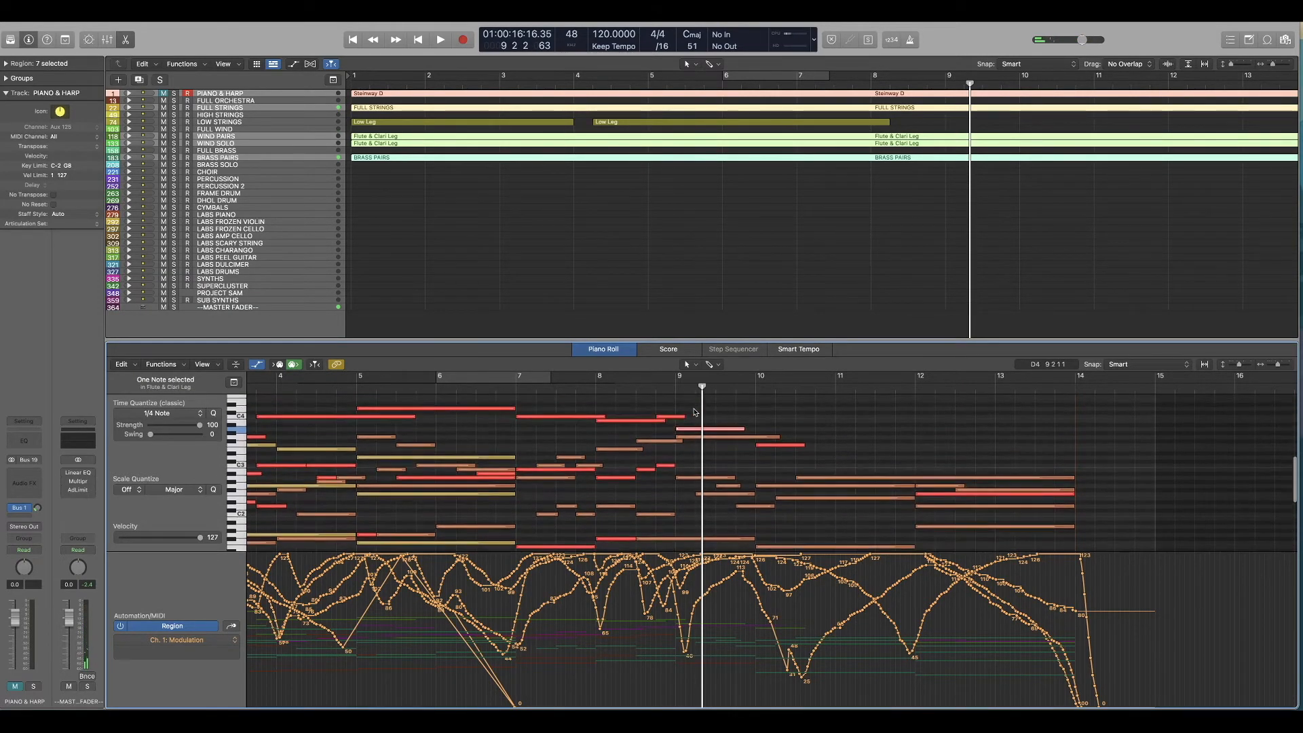
{"action": "left_click_drag", "start_coordinate": [713, 439], "coordinate": [714, 432]}
Step: Play the arrangement from midway through bar 8 past bar 14 to check the ending, and clear the region selection
{"action": "left_click", "coordinate": [638, 385]}
{"action": "key", "text": "space"}
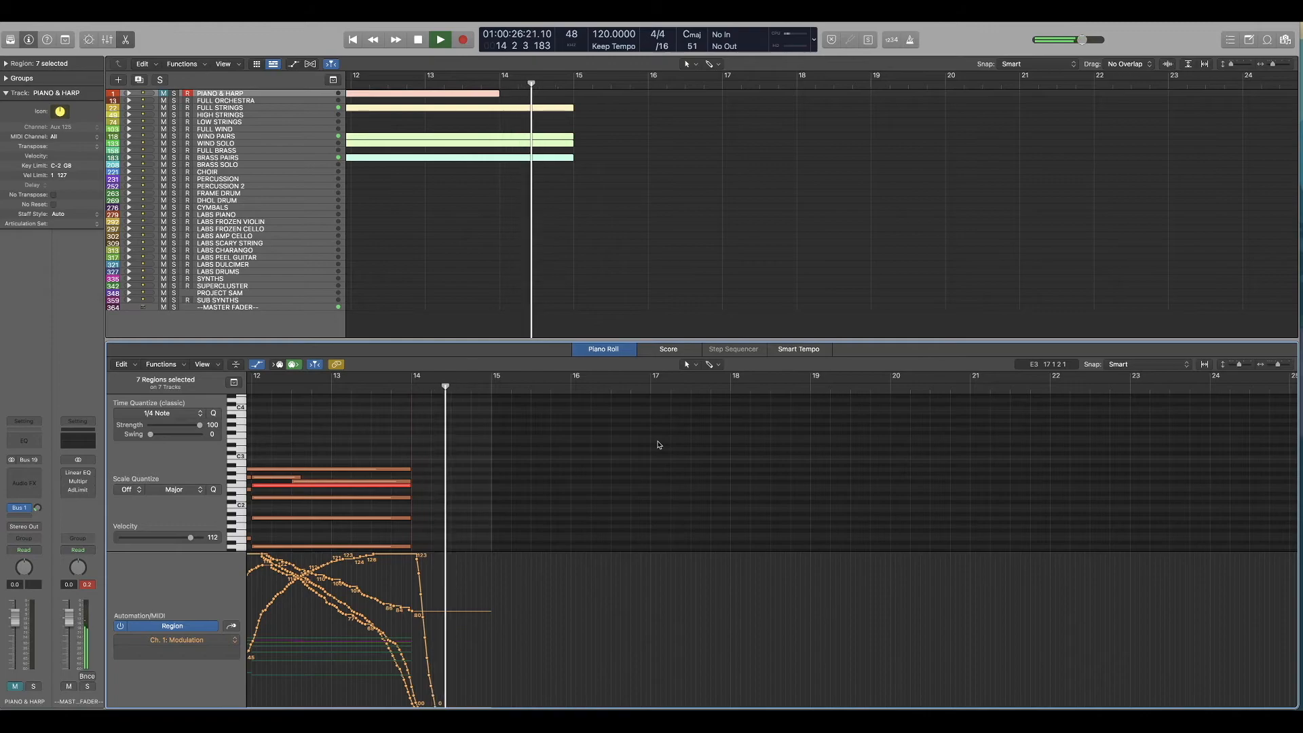
{"action": "key", "text": "space"}
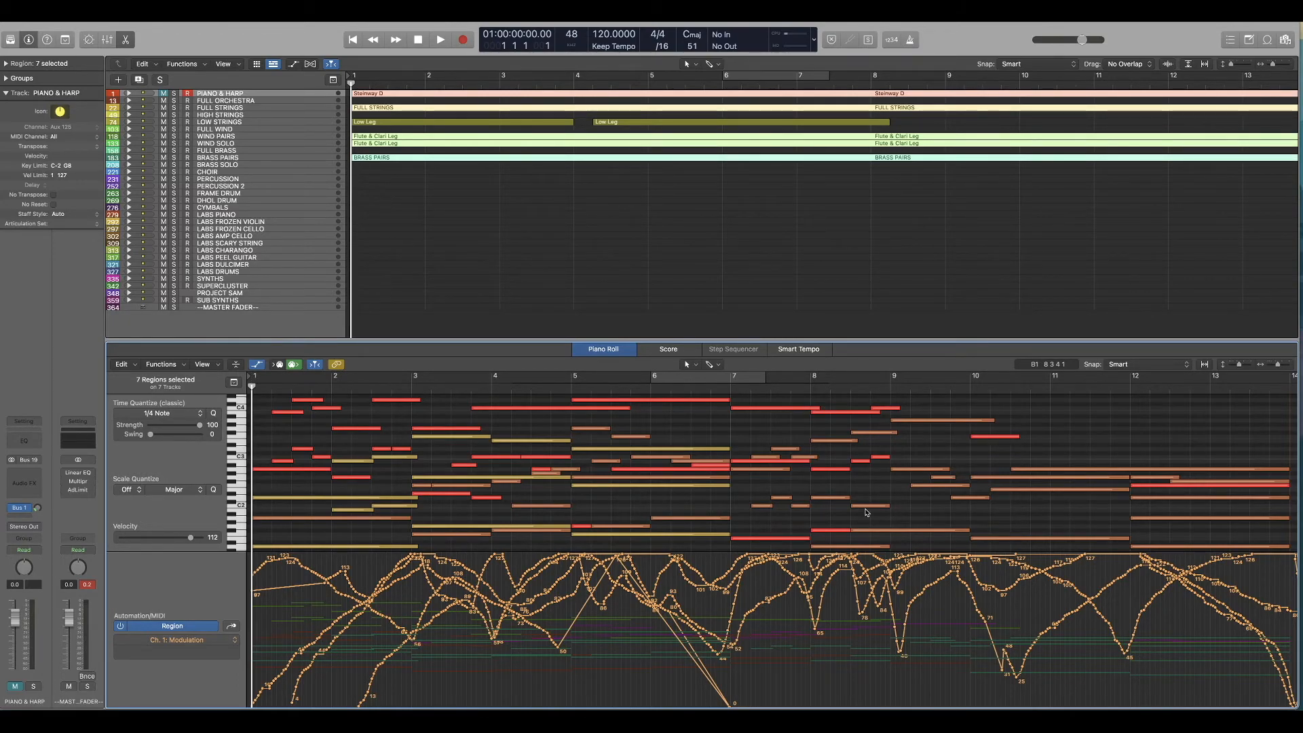
{"action": "left_click", "coordinate": [703, 286]}
{"action": "scroll", "coordinate": [702, 286], "scroll_direction": "right", "scroll_amount": 10}
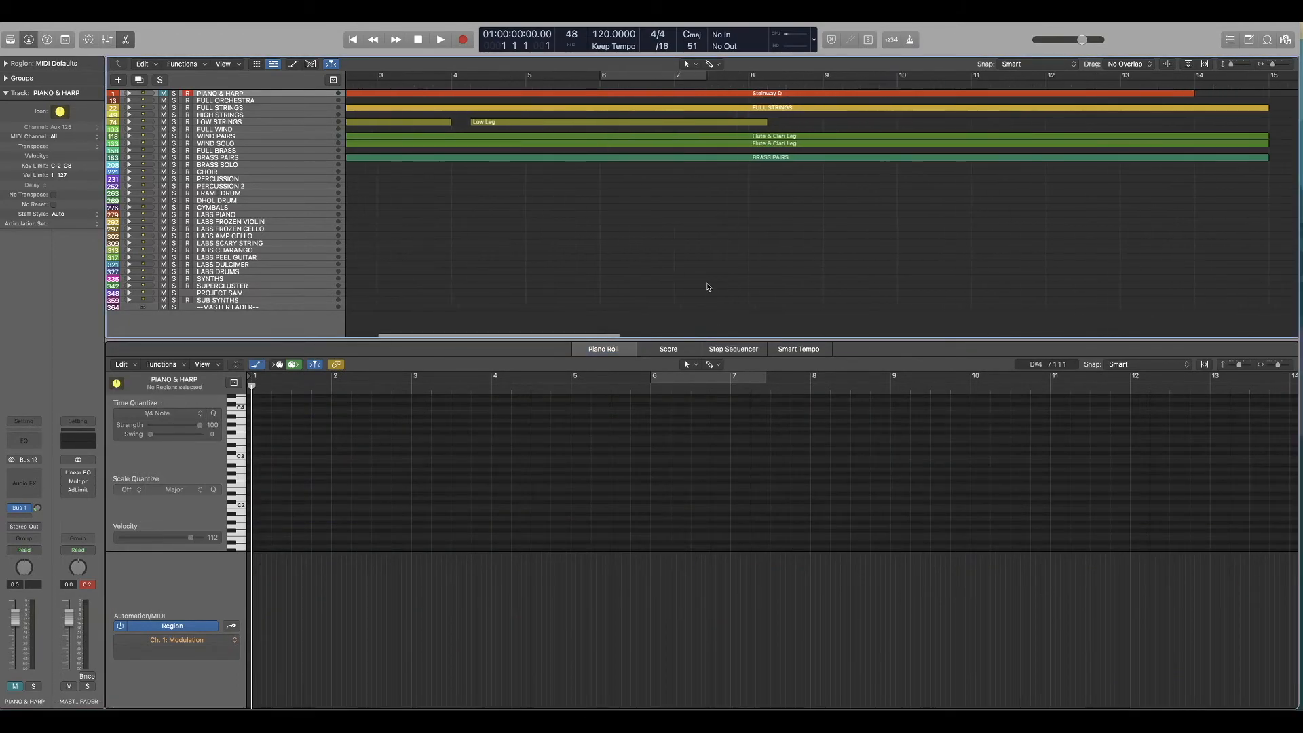
{"action": "scroll", "coordinate": [878, 242], "scroll_direction": "left", "scroll_amount": 10}
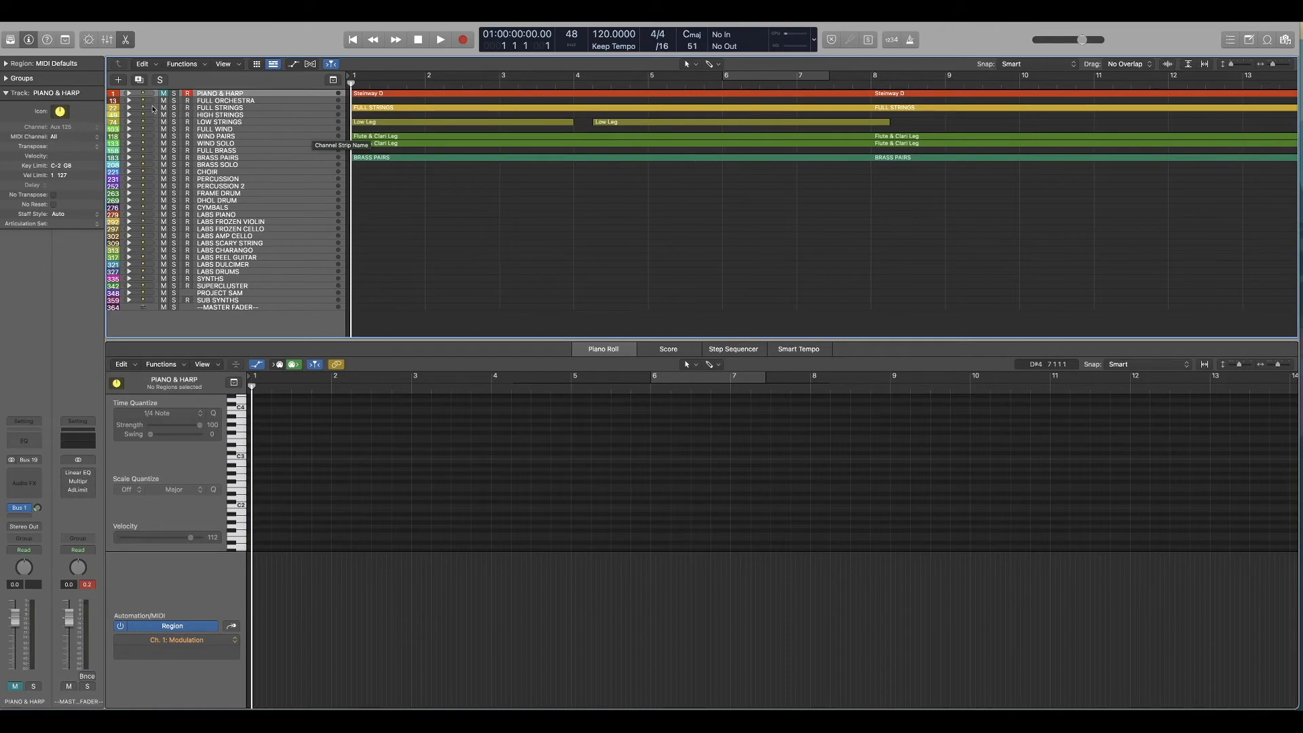
Step: Examine the notes of the Full Sus Imm region down to its lowest bass notes, collapsing the FULL STRINGS stack again
{"action": "left_click", "coordinate": [129, 107]}
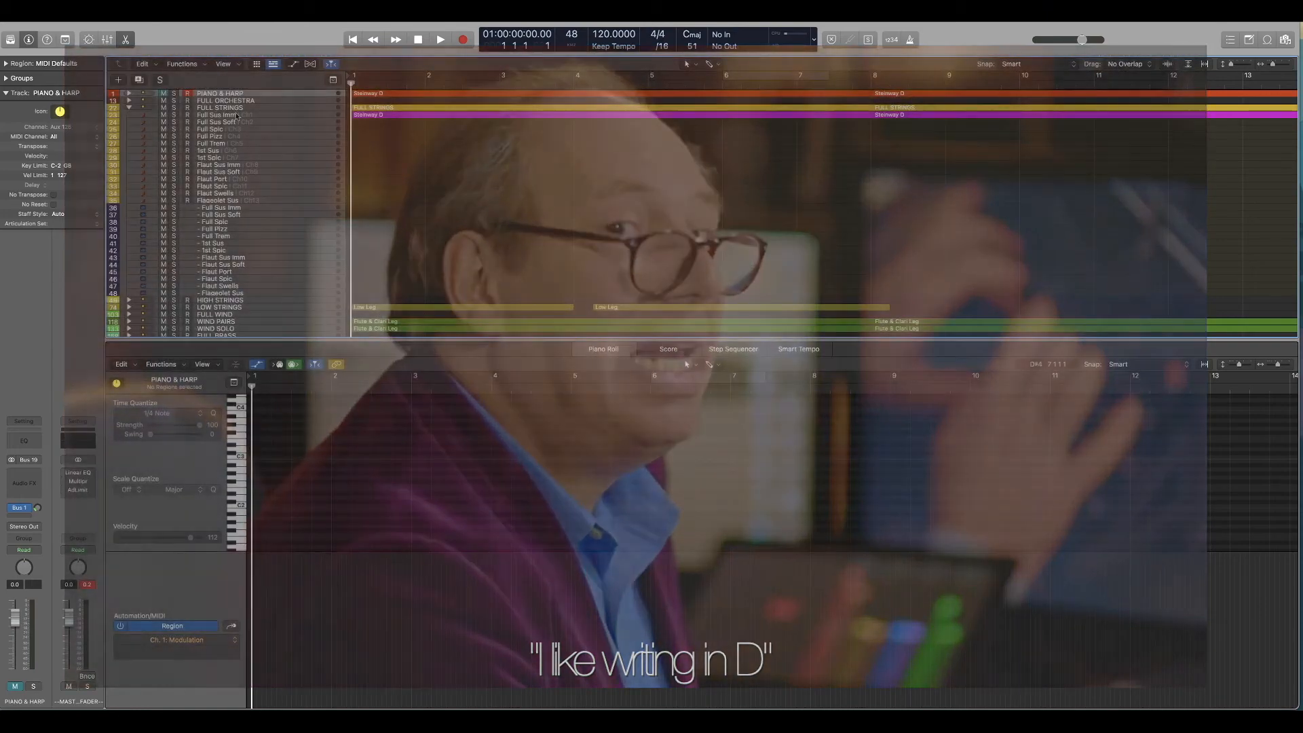
{"action": "left_click", "coordinate": [292, 116]}
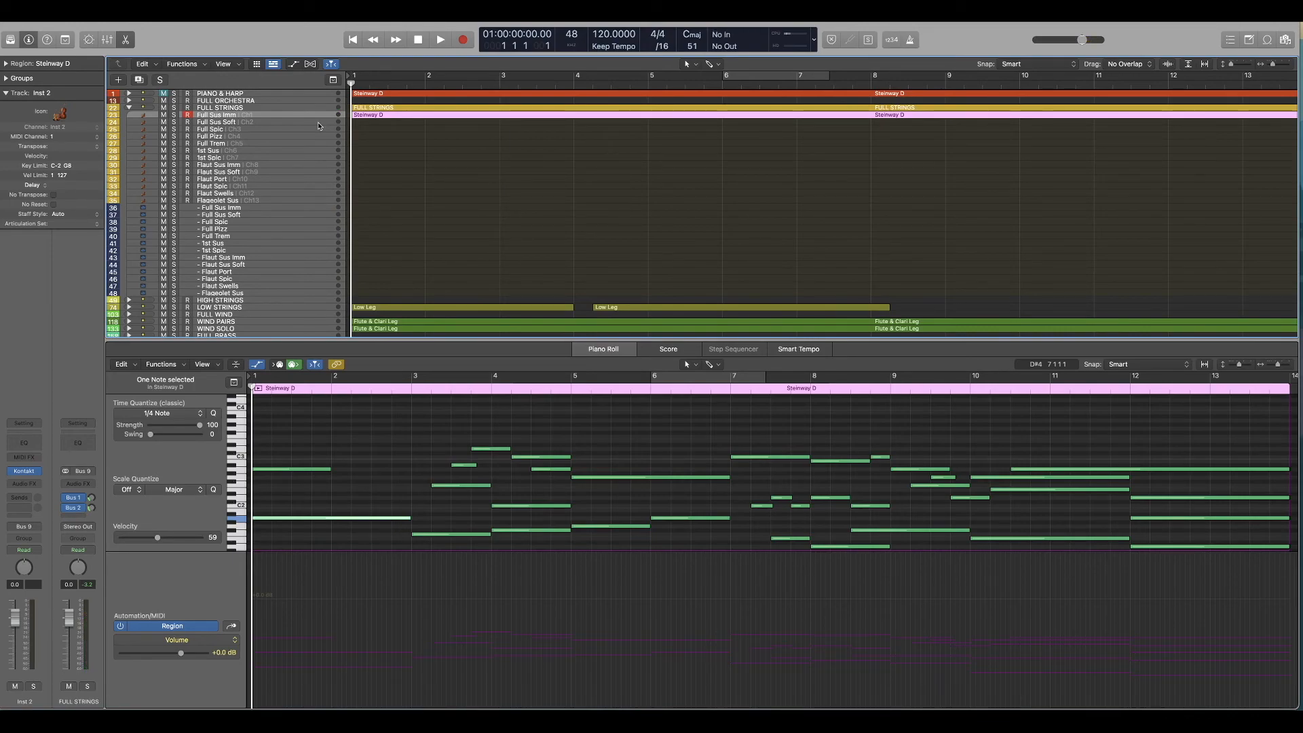
{"action": "left_click", "coordinate": [129, 107]}
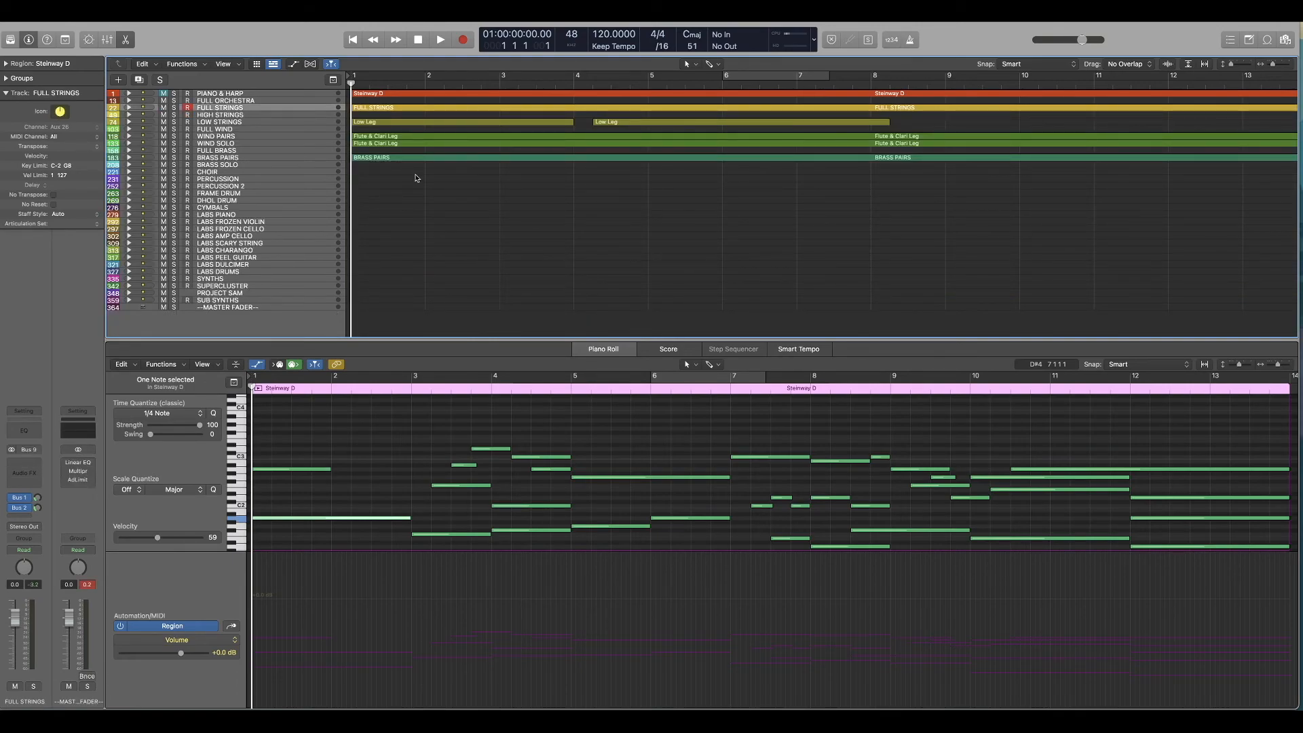
{"action": "scroll", "coordinate": [595, 469], "scroll_direction": "down", "scroll_amount": 3}
{"action": "scroll", "coordinate": [592, 475], "scroll_direction": "right", "scroll_amount": 5}
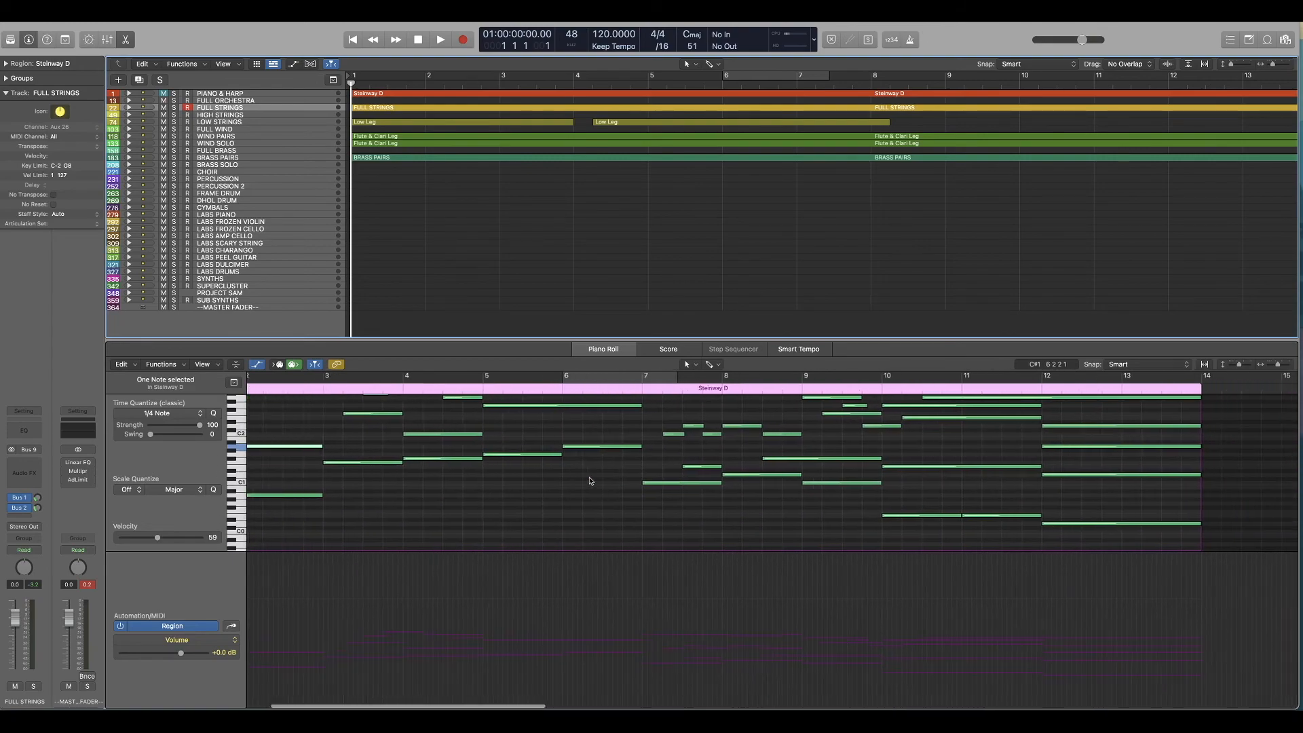
Step: Clear the region selection and display the mixer below the full arrangement
{"action": "left_click", "coordinate": [477, 222]}
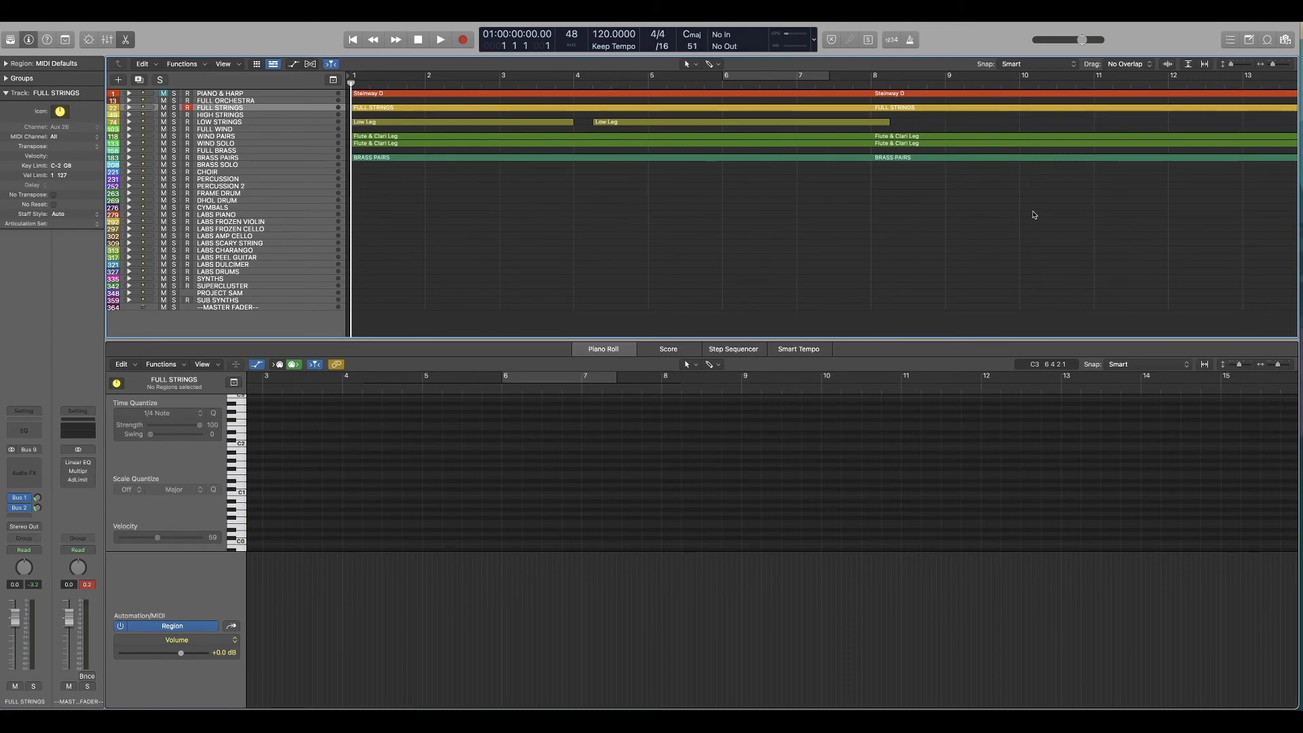
{"action": "scroll", "coordinate": [928, 209], "scroll_direction": "right", "scroll_amount": 2}
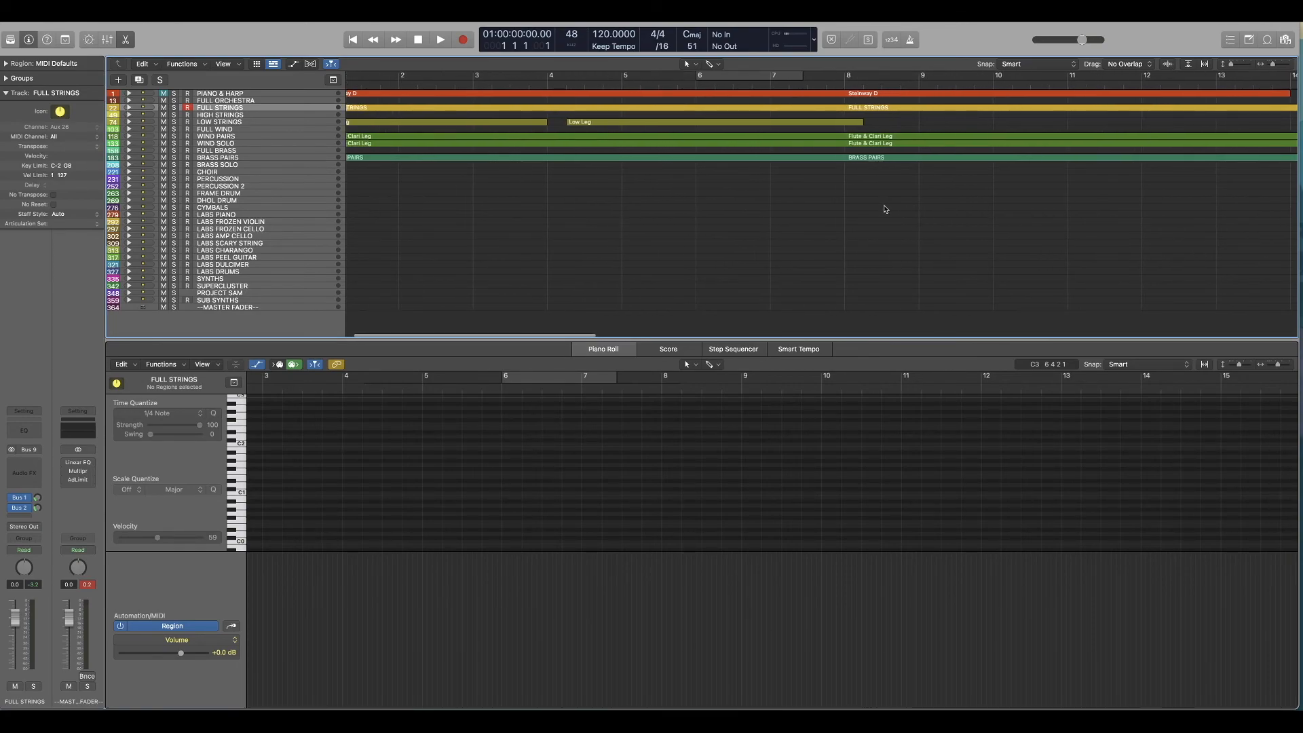
{"action": "key", "text": "x"}
{"action": "key", "text": "super+Left"}
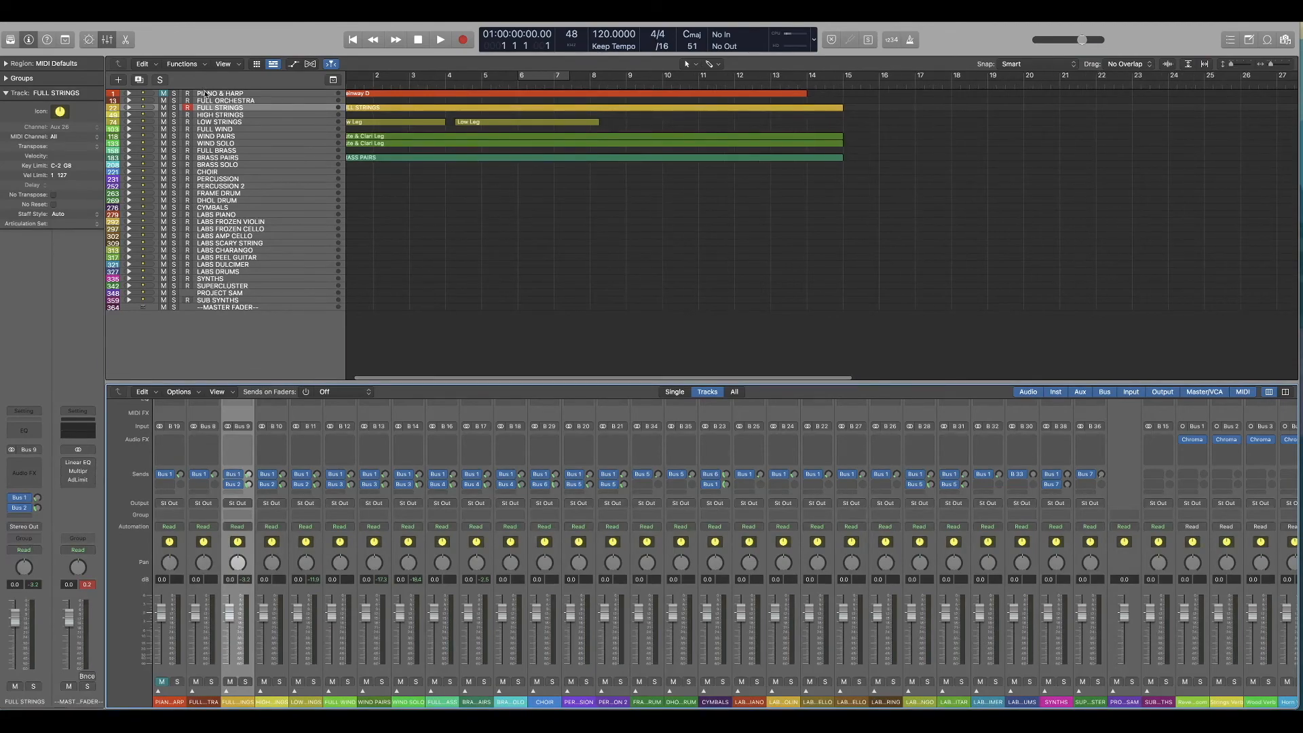
Step: Solo the PIANO & HARP stack and play the piano sketch from the start
{"action": "left_click", "coordinate": [206, 93]}
{"action": "scroll", "coordinate": [175, 95], "scroll_direction": "left", "scroll_amount": 1}
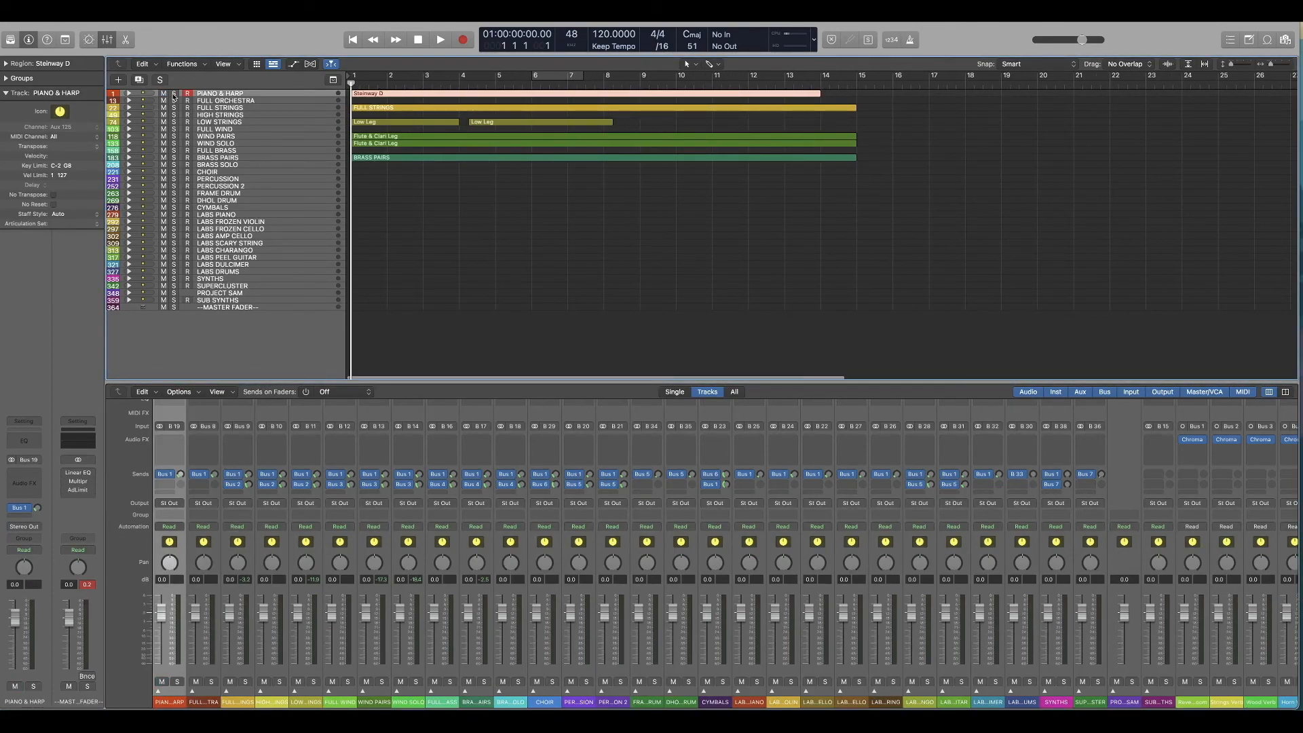
{"action": "left_click", "coordinate": [174, 93]}
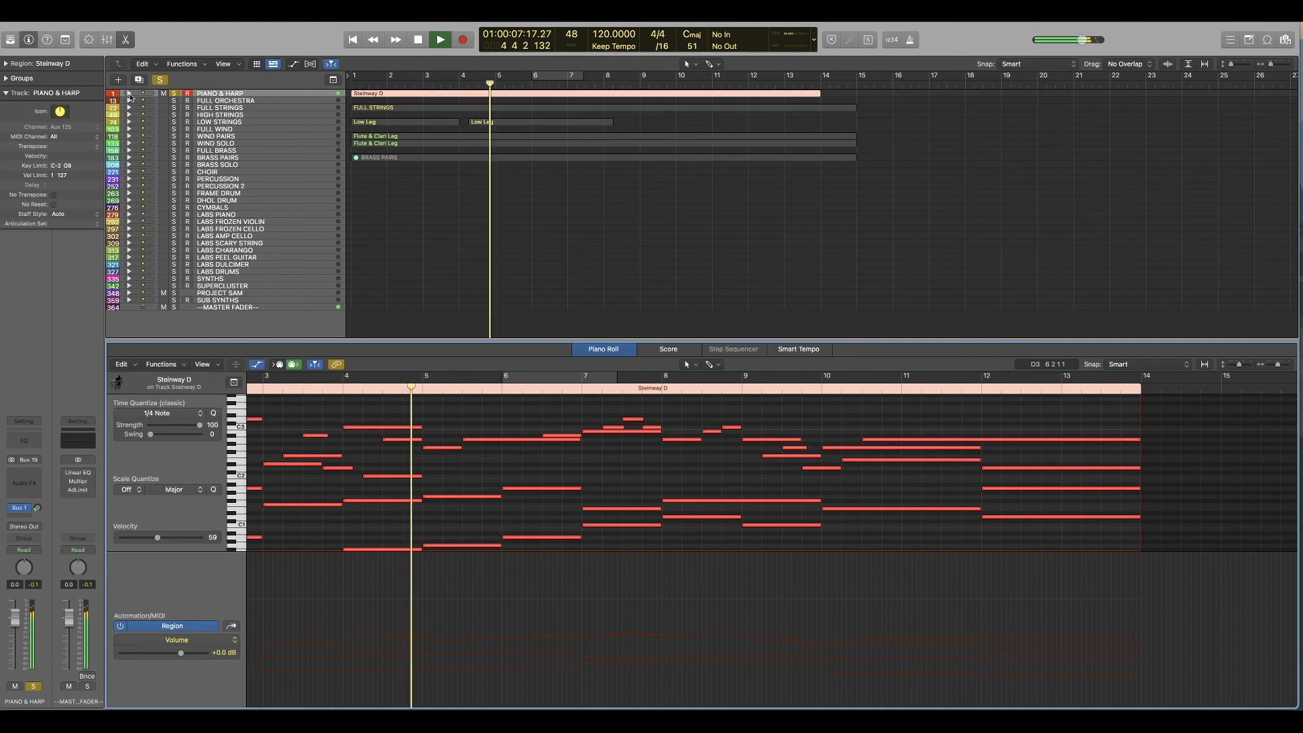
Step: Expand the PIANO & HARP stack, stop playback, and move the Steinway D region onto the Delicate Piano track
{"action": "left_click", "coordinate": [129, 93]}
{"action": "key", "text": "space"}
{"action": "left_click_drag", "start_coordinate": [463, 109], "coordinate": [461, 118]}
Step: Play the soloed Delicate Piano part from the start through to bar 13
{"action": "key", "text": "Return"}
{"action": "key", "text": "space"}
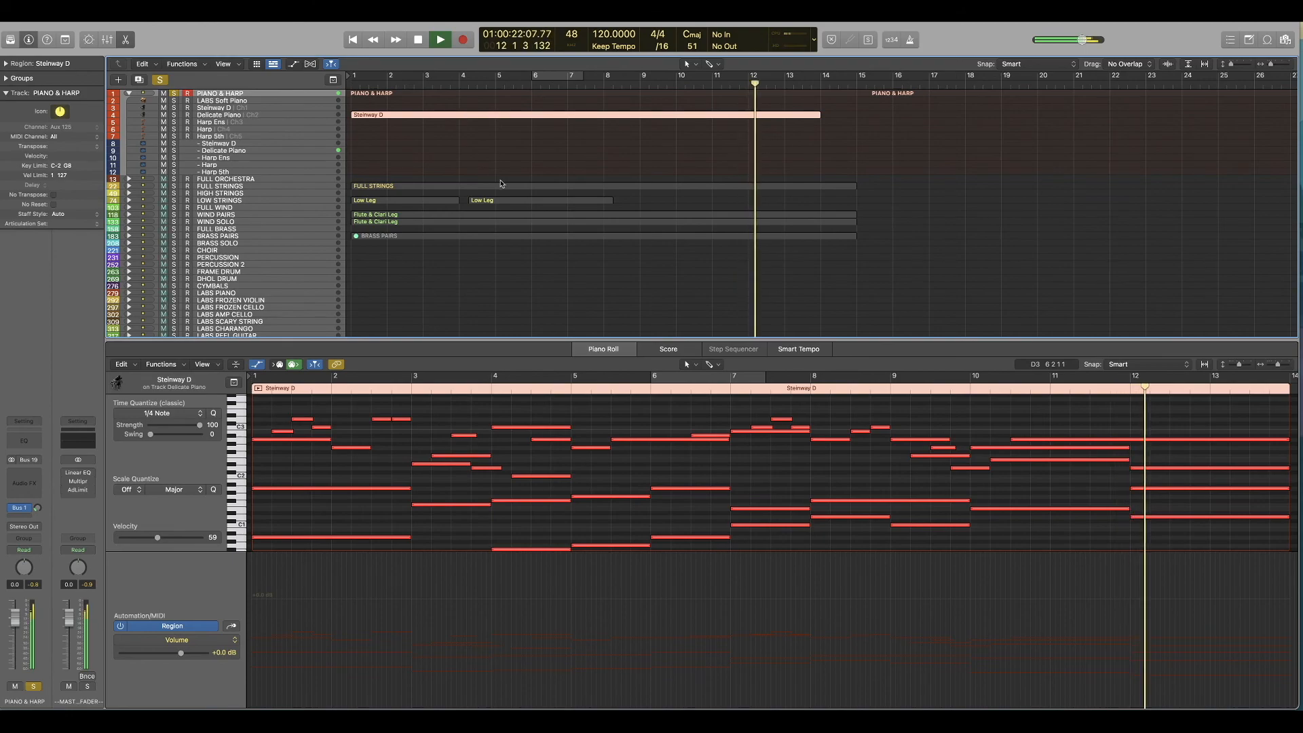
{"action": "key", "text": "space"}
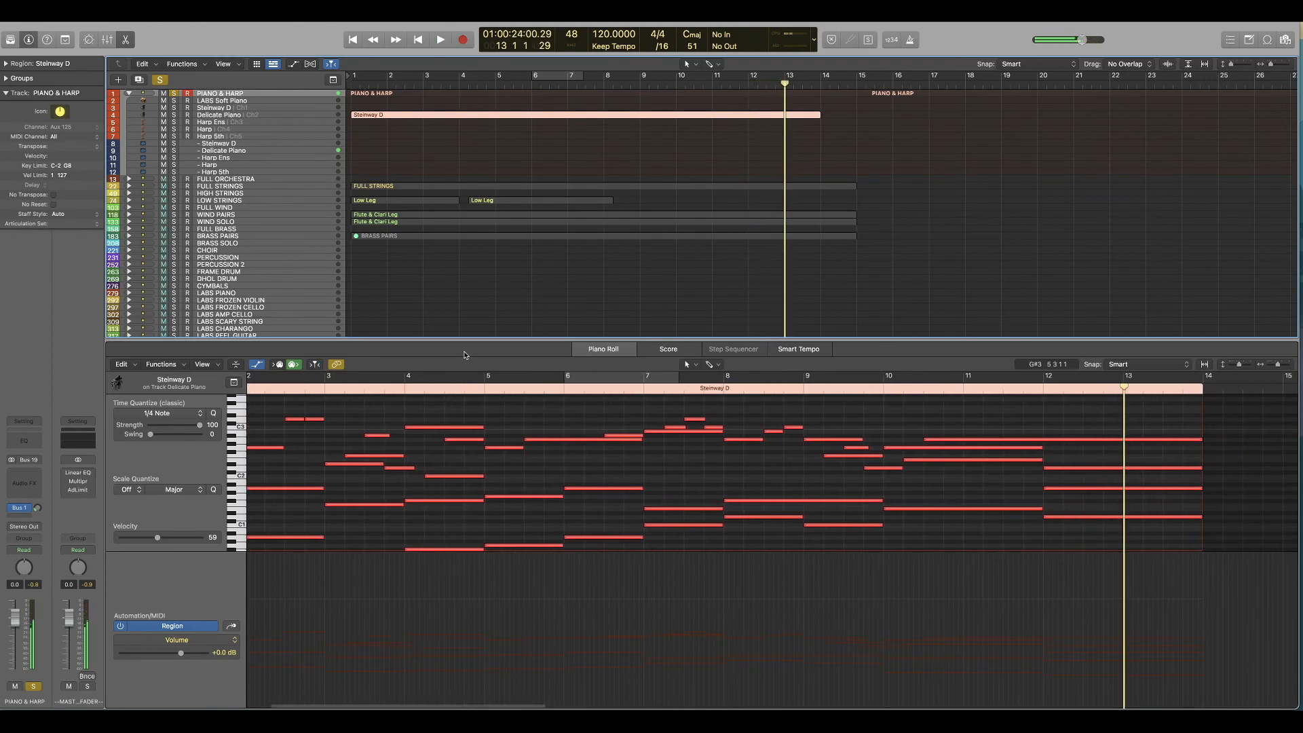
Step: Mute and unsolo the PIANO & HARP stack, and play the orchestral parts from the start
{"action": "key", "text": "Return"}
{"action": "left_click", "coordinate": [164, 94]}
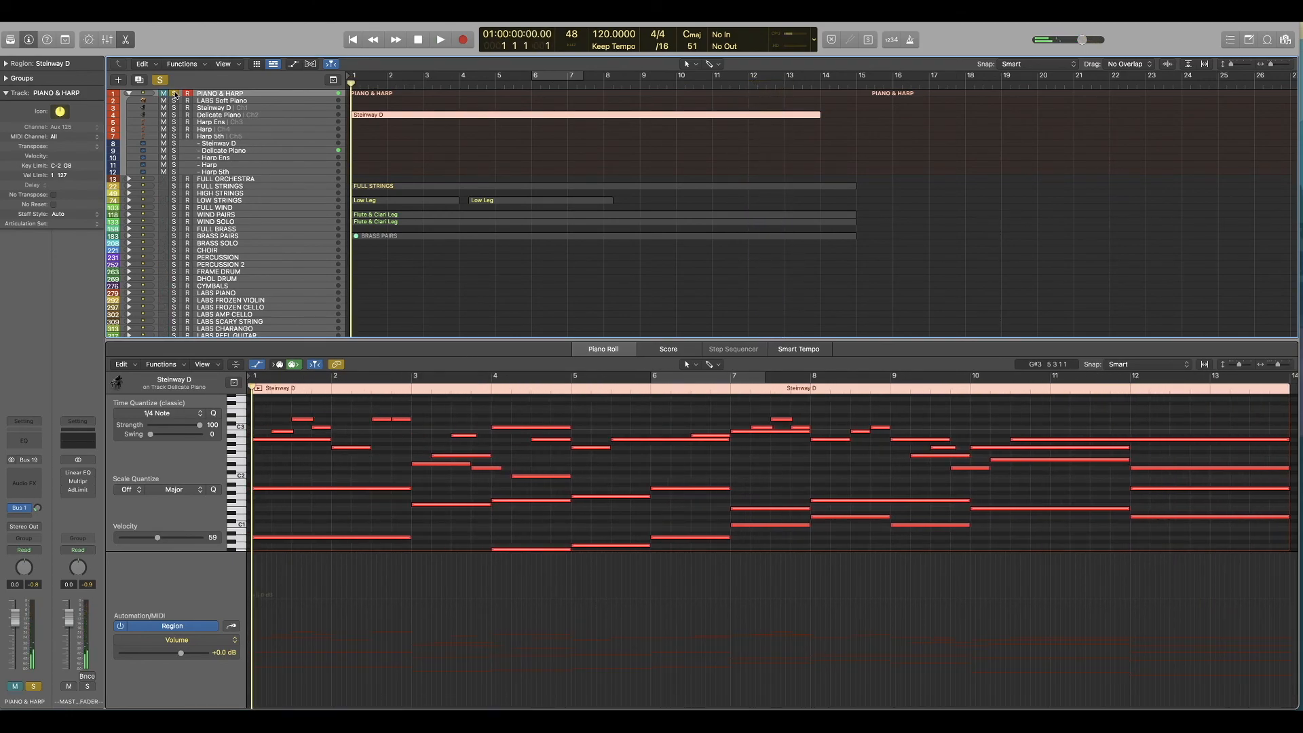
{"action": "left_click", "coordinate": [174, 93]}
{"action": "key", "text": "space"}
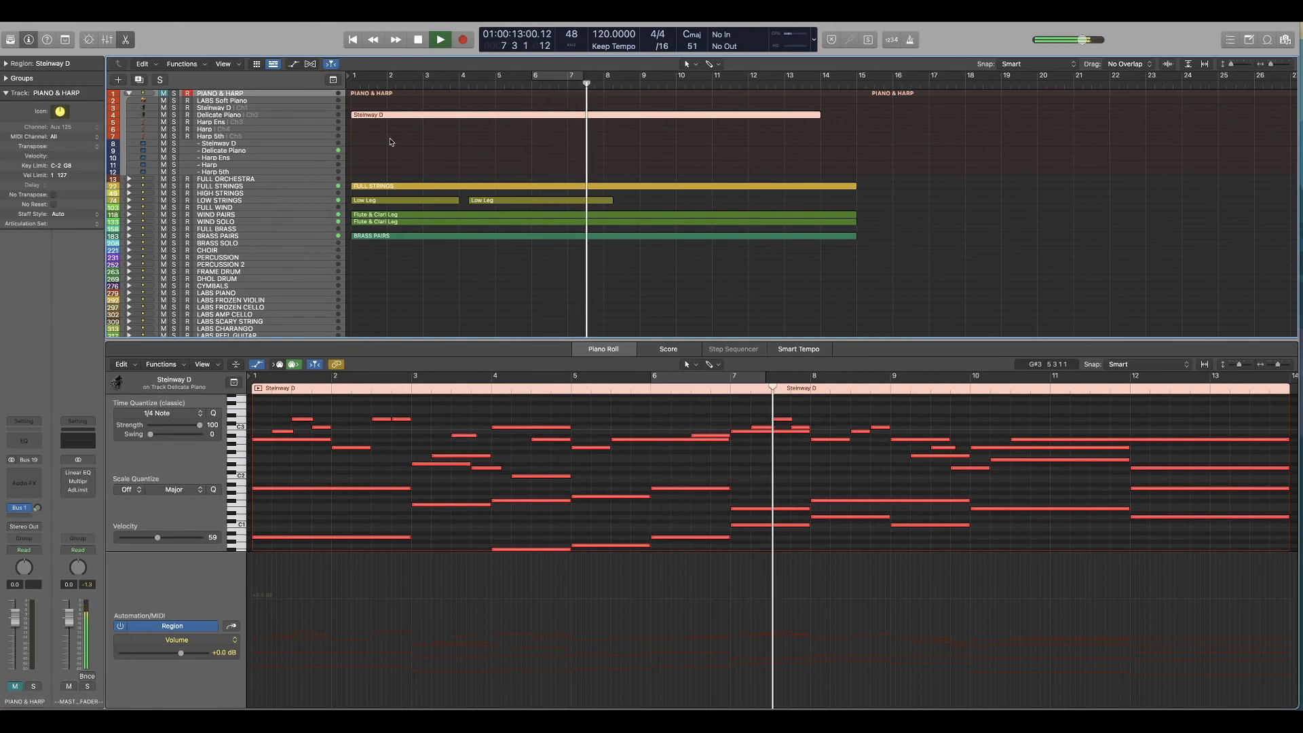
Step: Show the notes of all string, wind and brass regions together during playback, stop past bar 13, and clear the selection
{"action": "left_click_drag", "start_coordinate": [731, 151], "coordinate": [434, 291]}
{"action": "scroll", "coordinate": [828, 512], "scroll_direction": "down", "scroll_amount": 1}
{"action": "scroll", "coordinate": [819, 509], "scroll_direction": "up", "scroll_amount": 1}
{"action": "scroll", "coordinate": [816, 507], "scroll_direction": "down", "scroll_amount": 3}
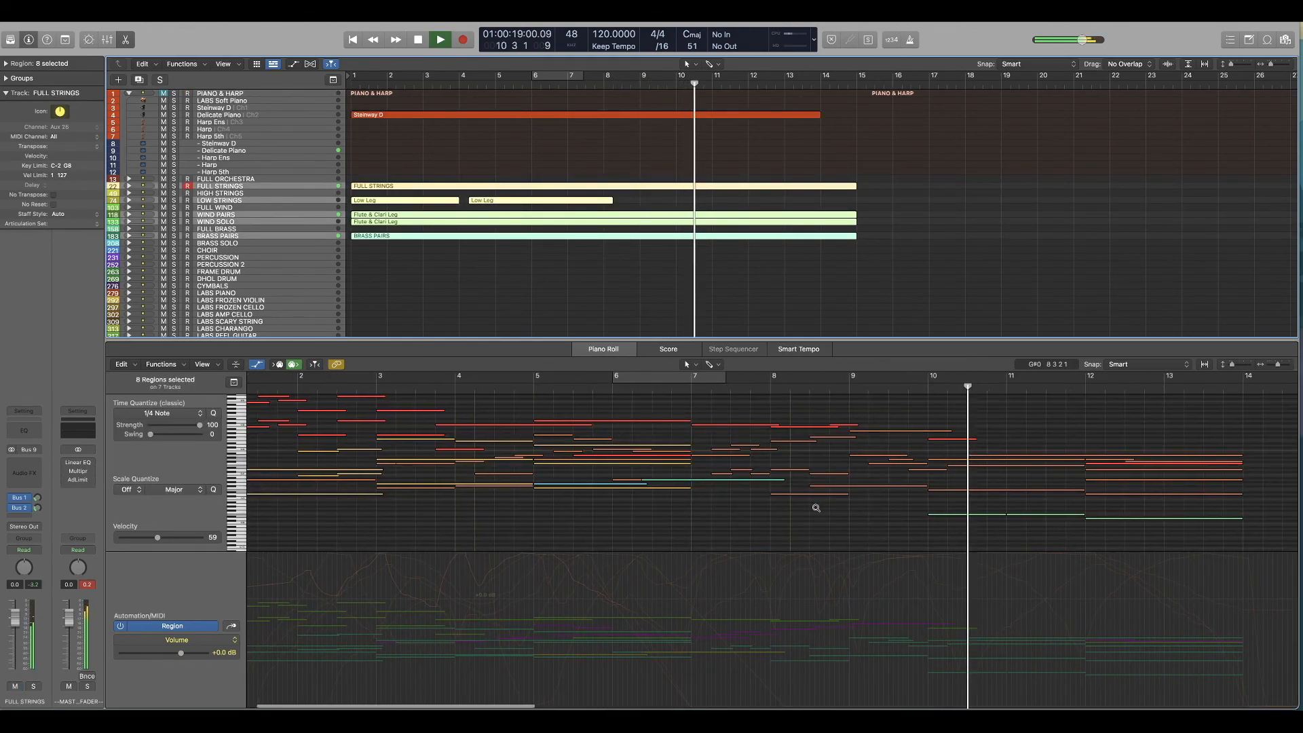
{"action": "scroll", "coordinate": [815, 508], "scroll_direction": "down", "scroll_amount": 3}
{"action": "scroll", "coordinate": [788, 503], "scroll_direction": "left", "scroll_amount": 3}
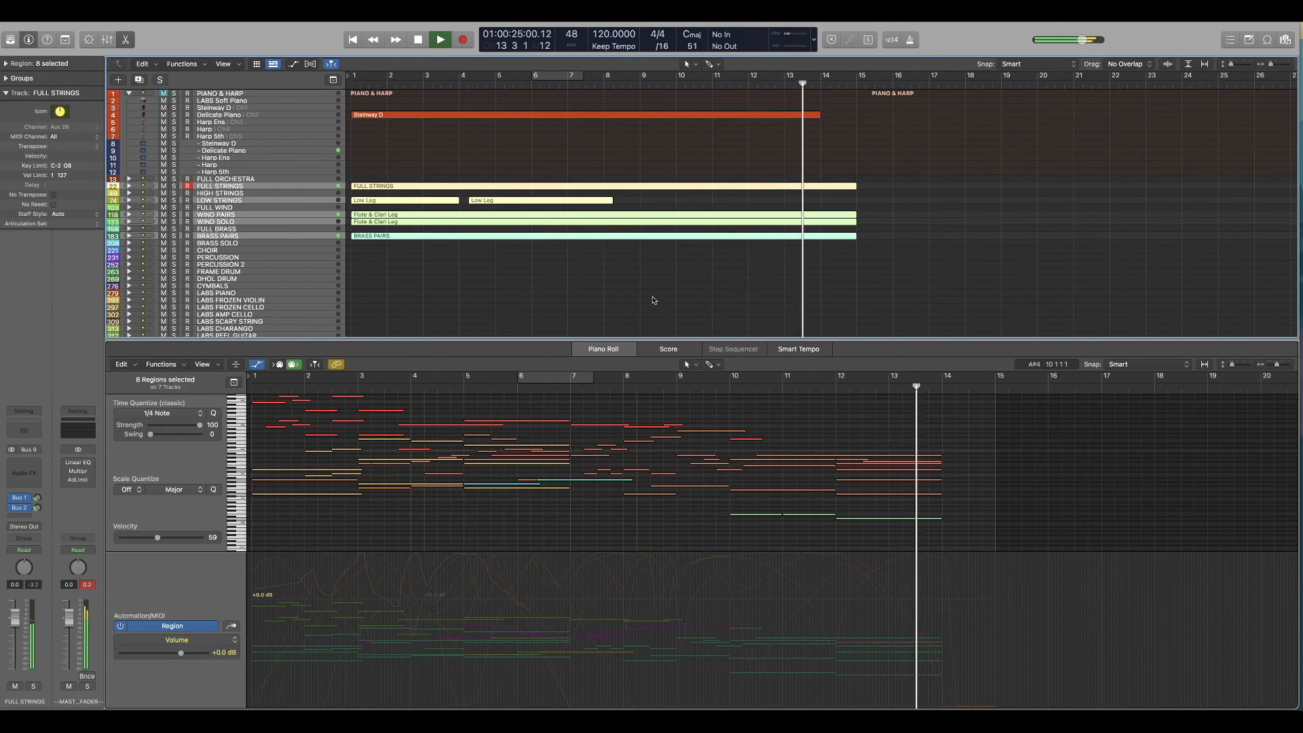
{"action": "key", "text": "space"}
{"action": "left_click", "coordinate": [464, 161]}
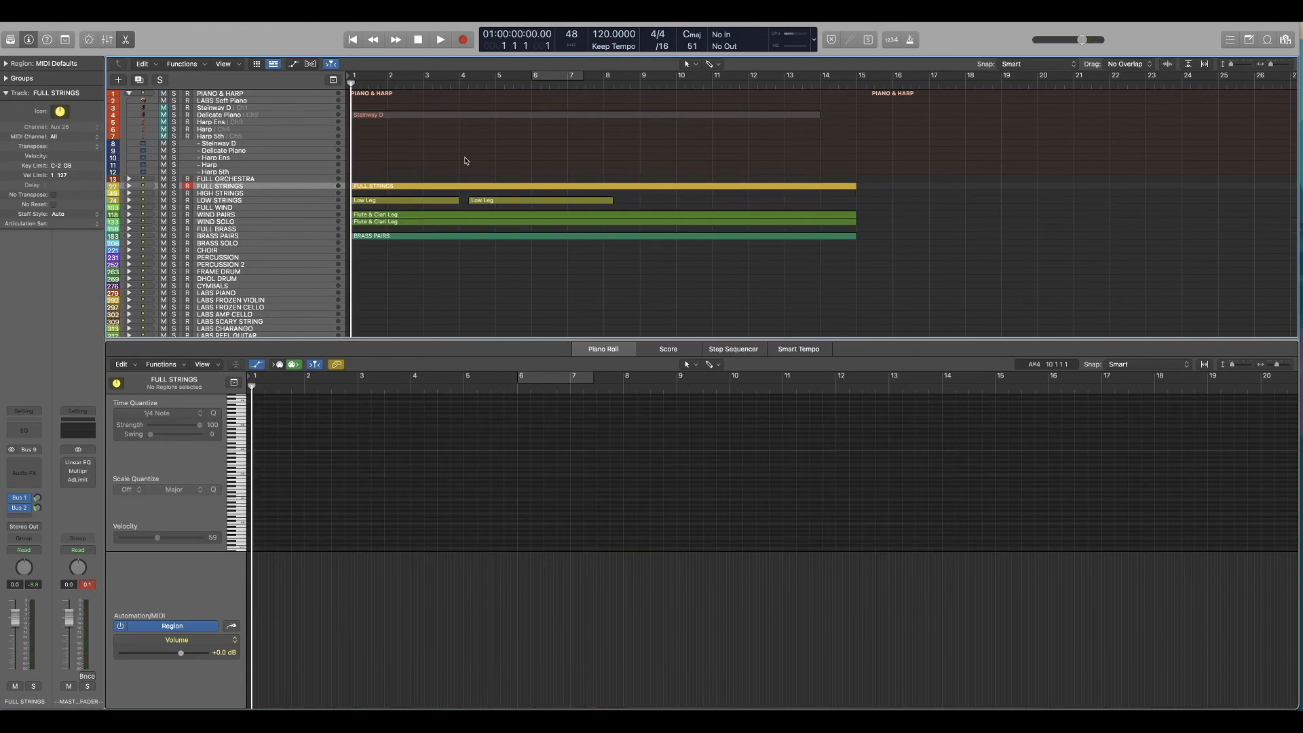